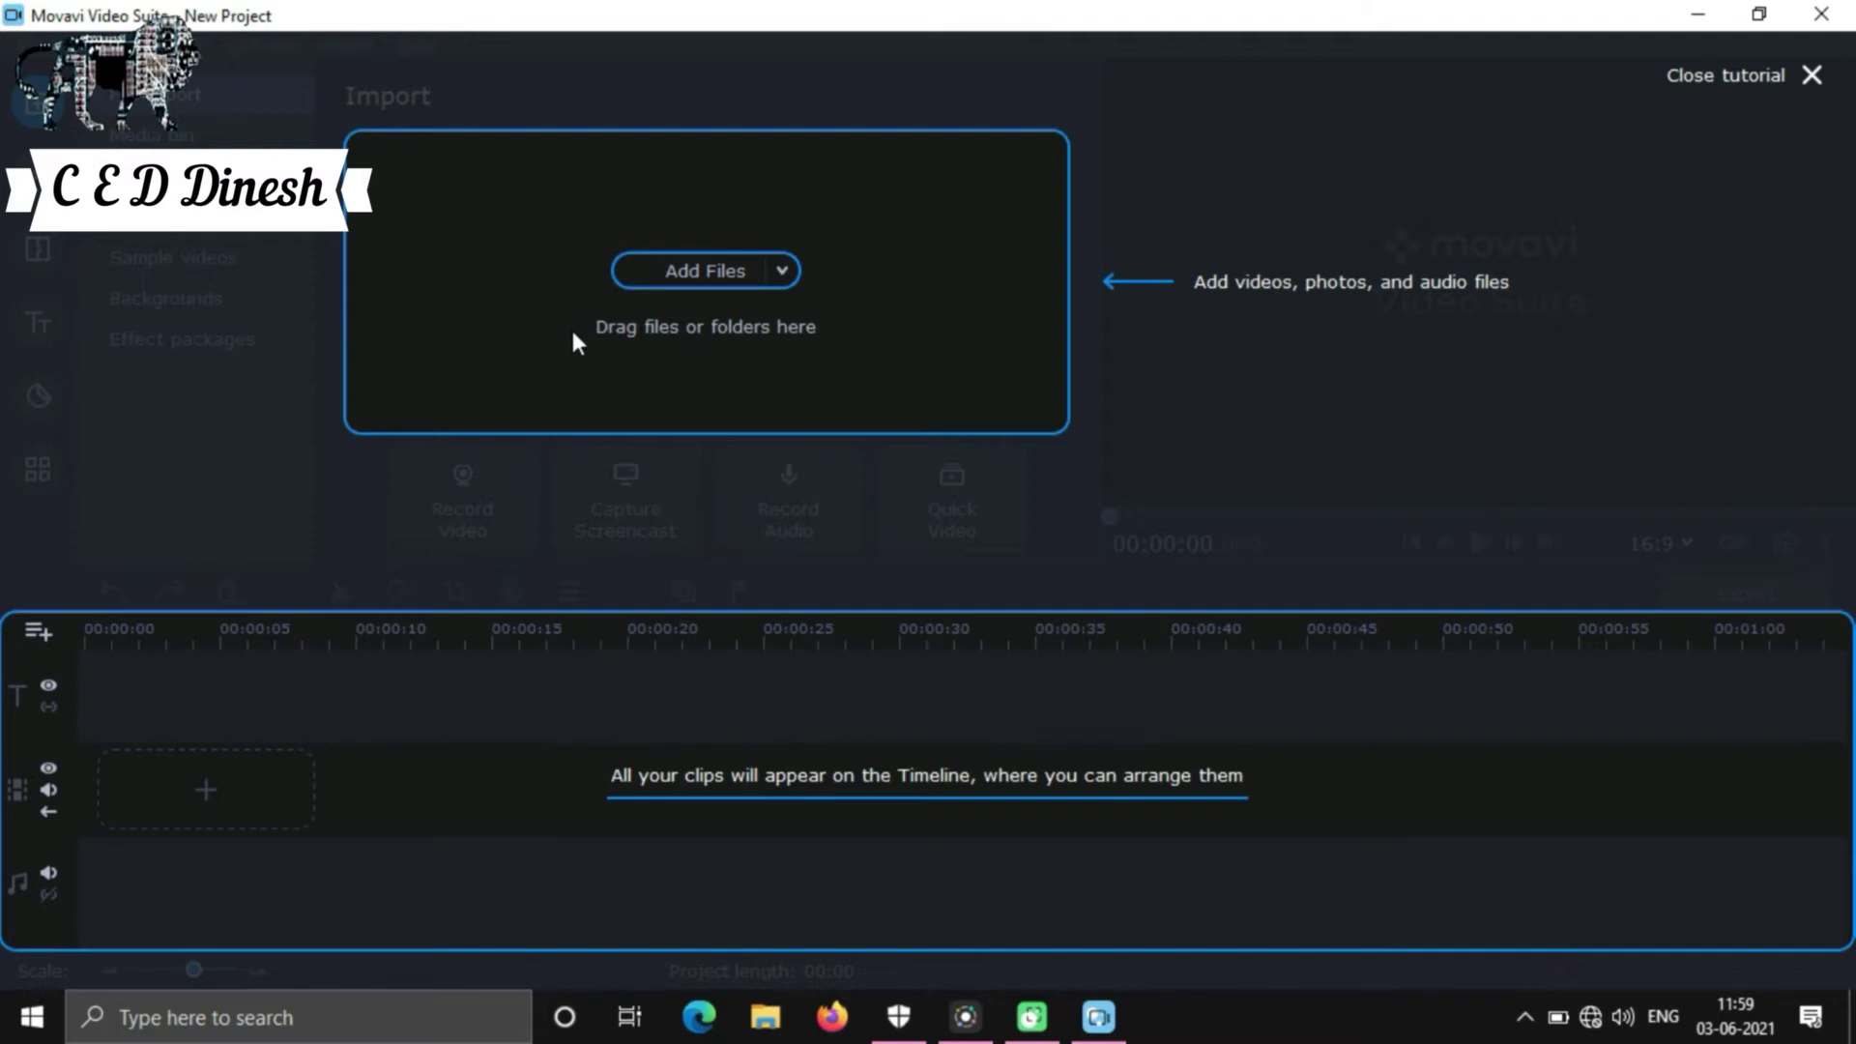
Step: Dismiss the tutorial and import ScreenRecord_20210601_103905.mp4 from the Captures folder on DS (E:)
{"action": "left_click", "coordinate": [727, 269]}
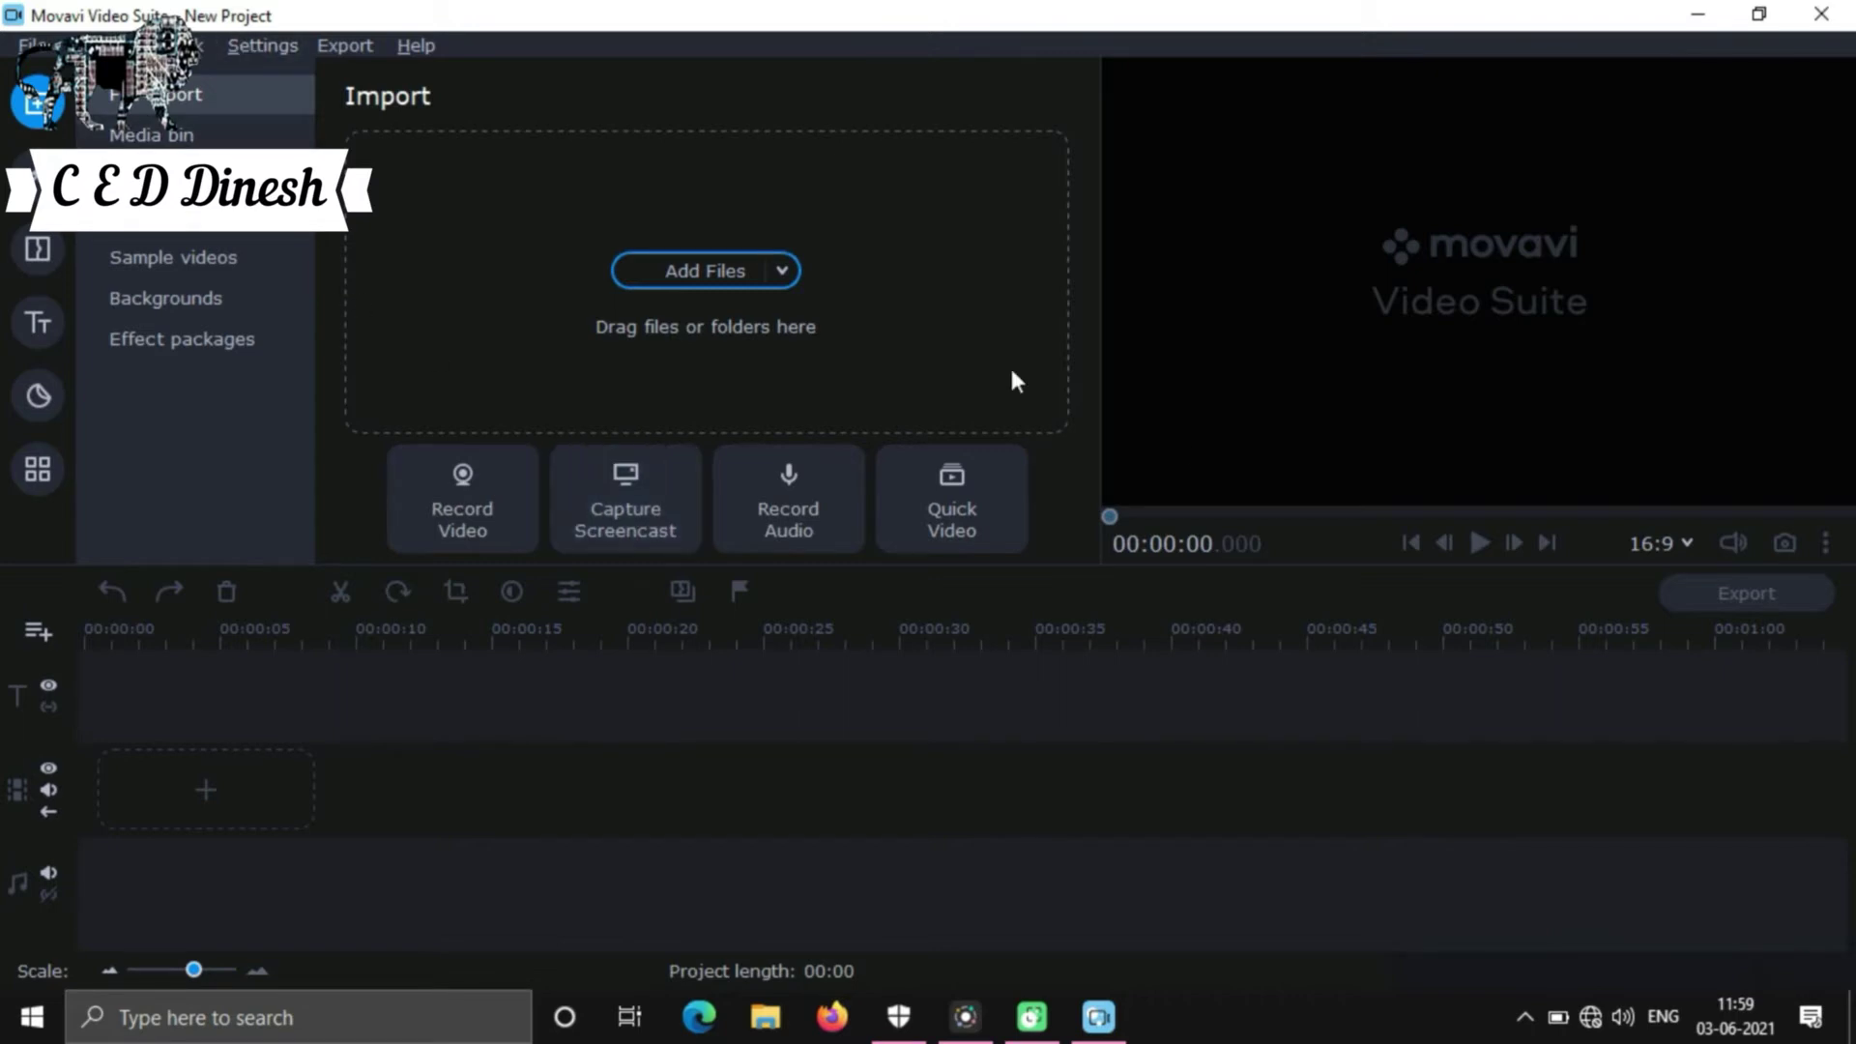
{"action": "left_click", "coordinate": [717, 275]}
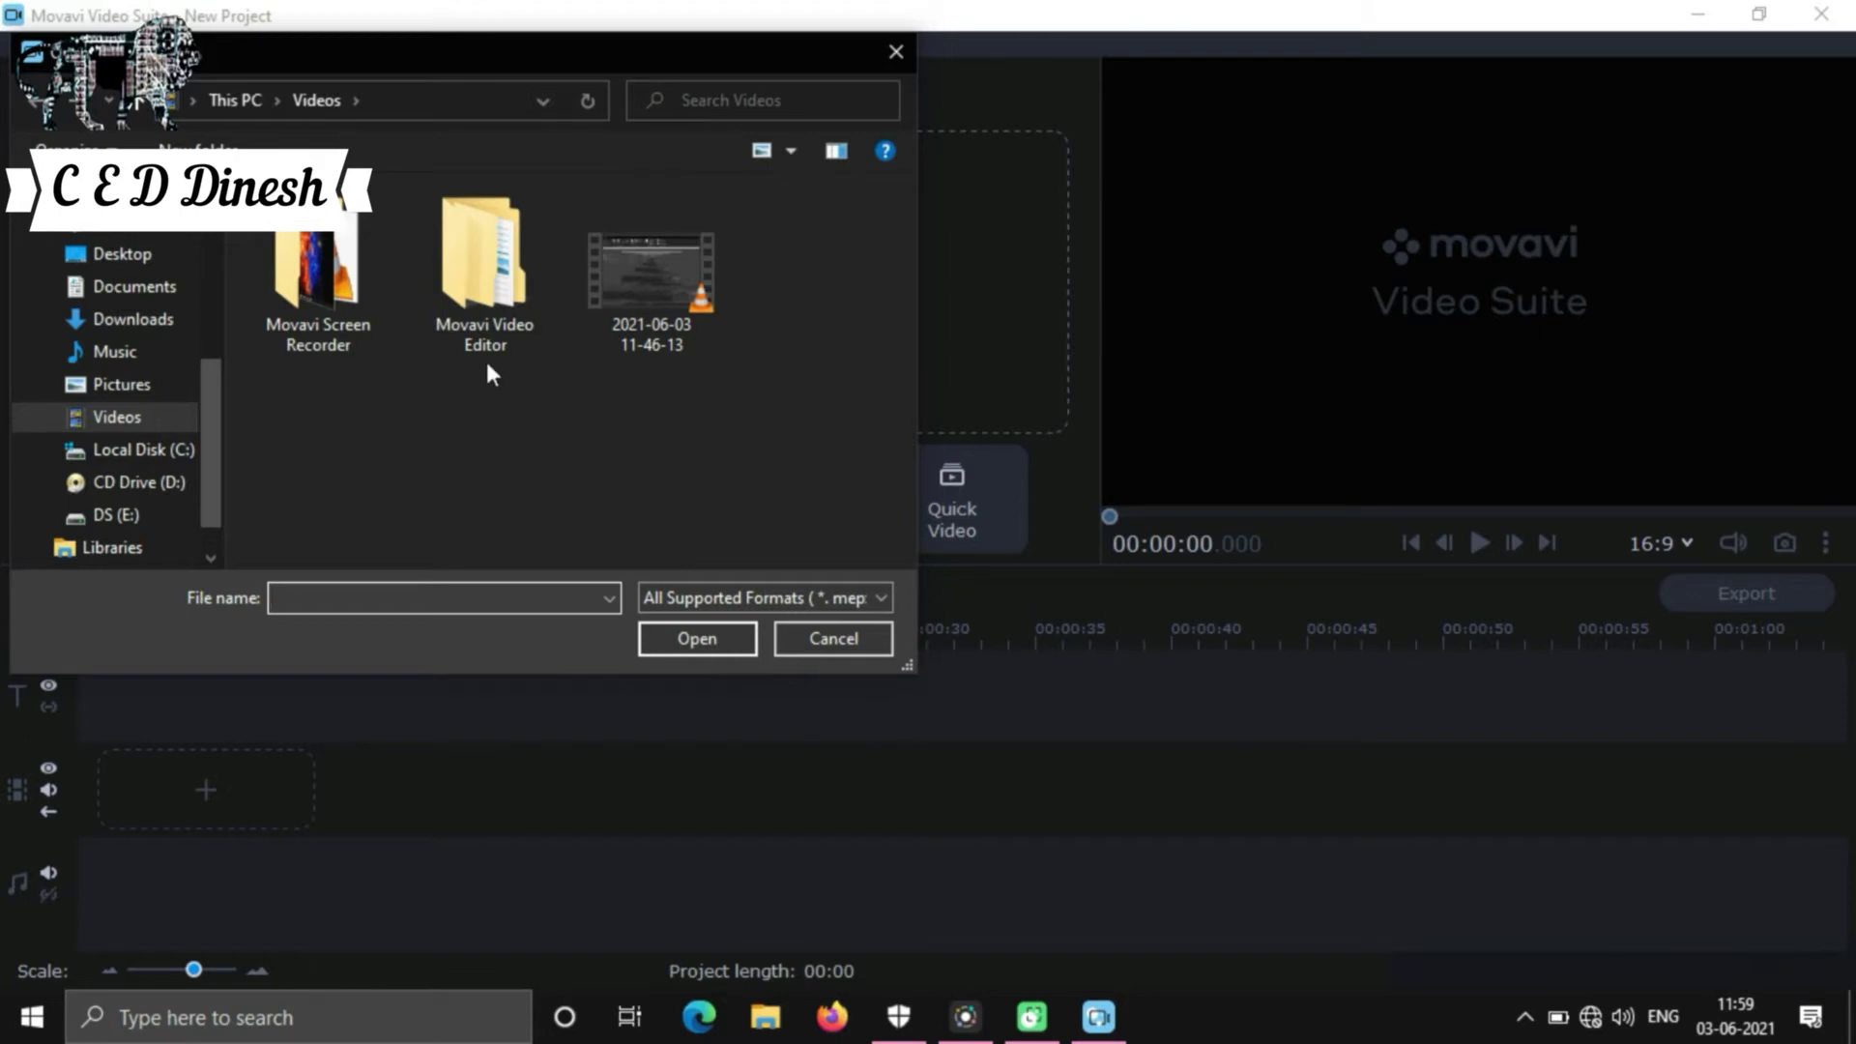
{"action": "left_click", "coordinate": [139, 517]}
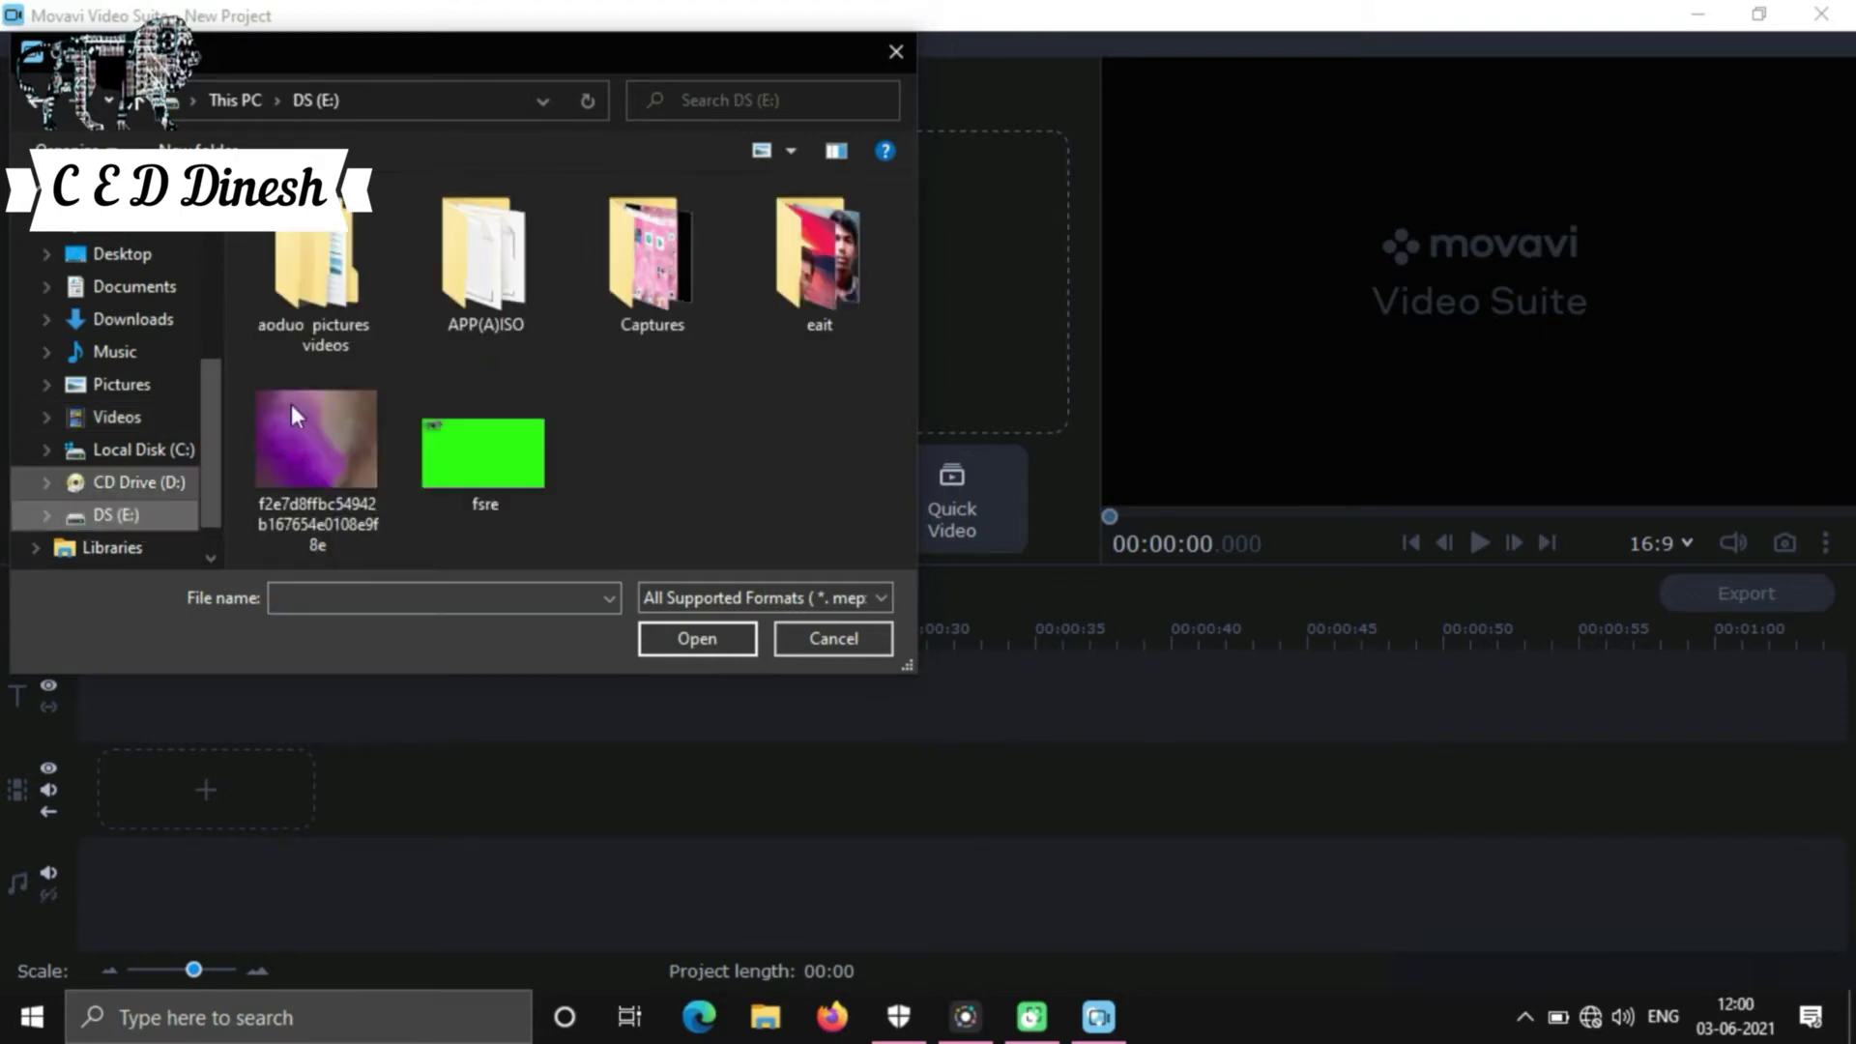
{"action": "scroll", "coordinate": [418, 361], "scroll_direction": "down", "scroll_amount": 5}
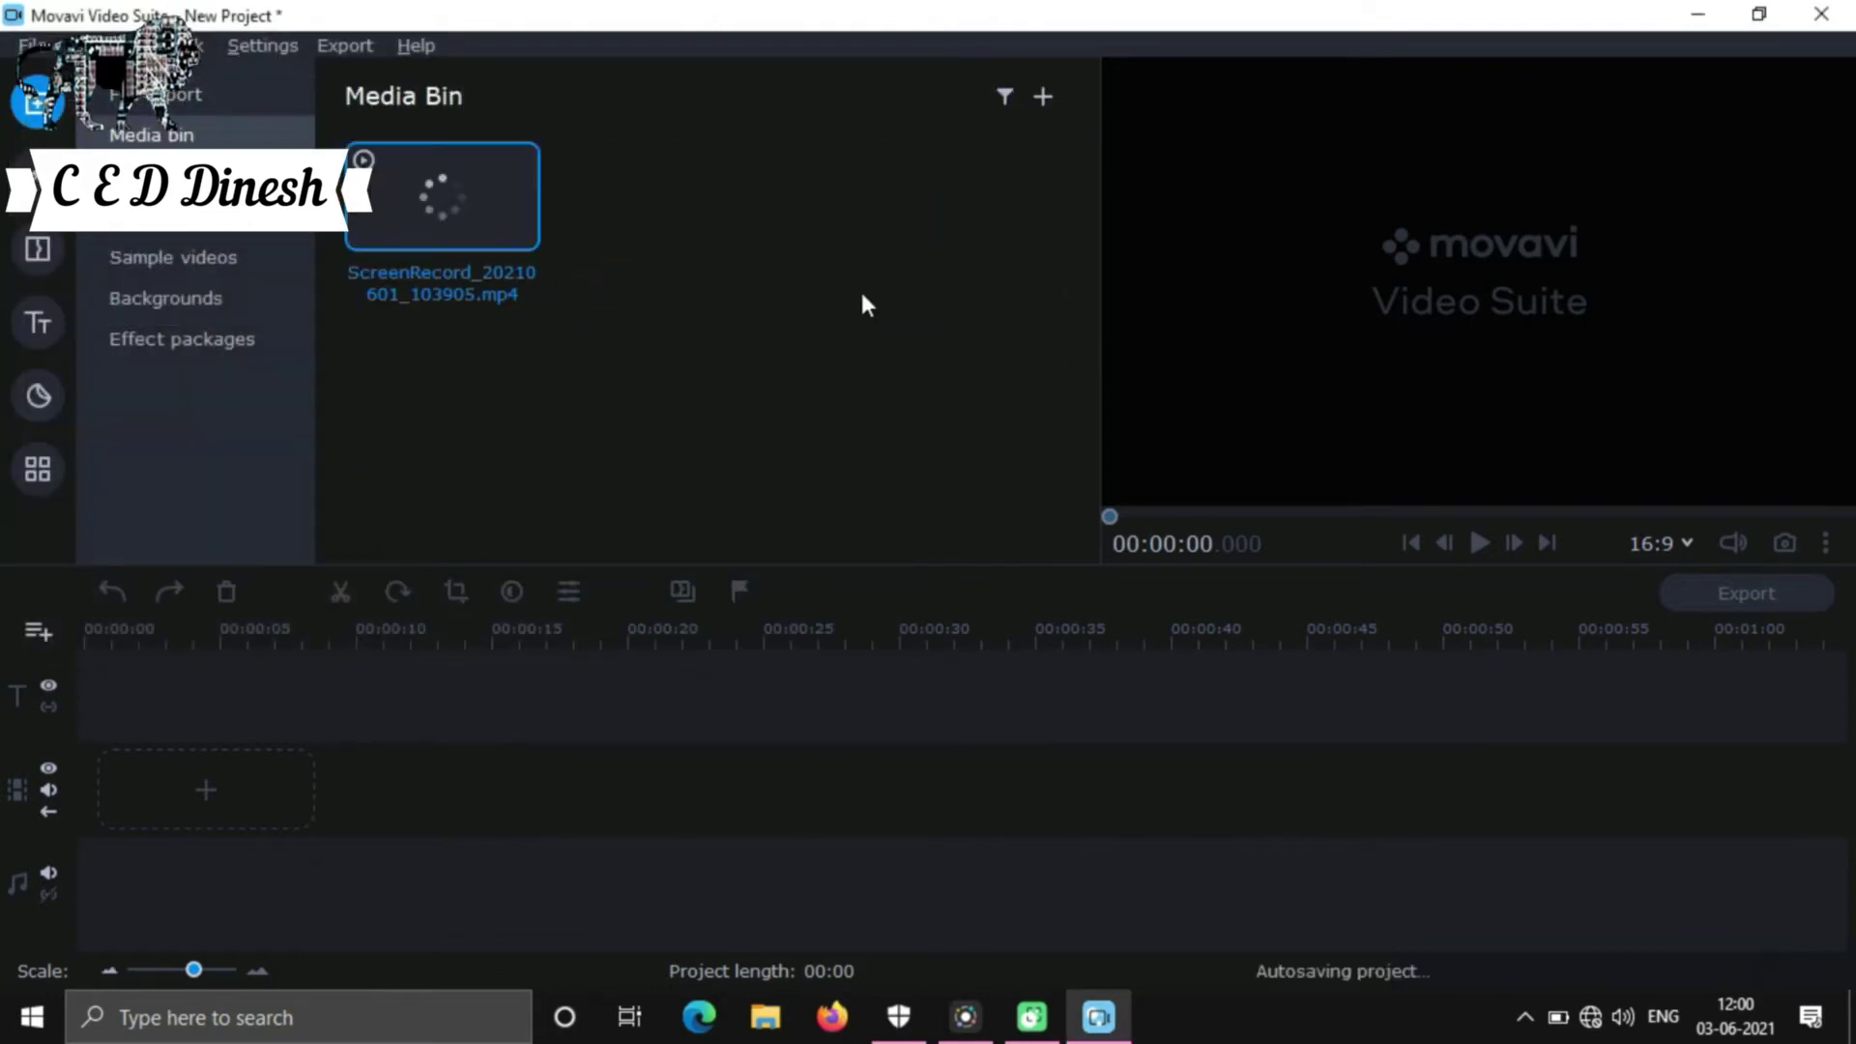
Step: Import the green-screen logo image fsre.png from the DS (E:) drive into the media bin
{"action": "left_click", "coordinate": [1043, 96]}
{"action": "left_click", "coordinate": [1058, 135]}
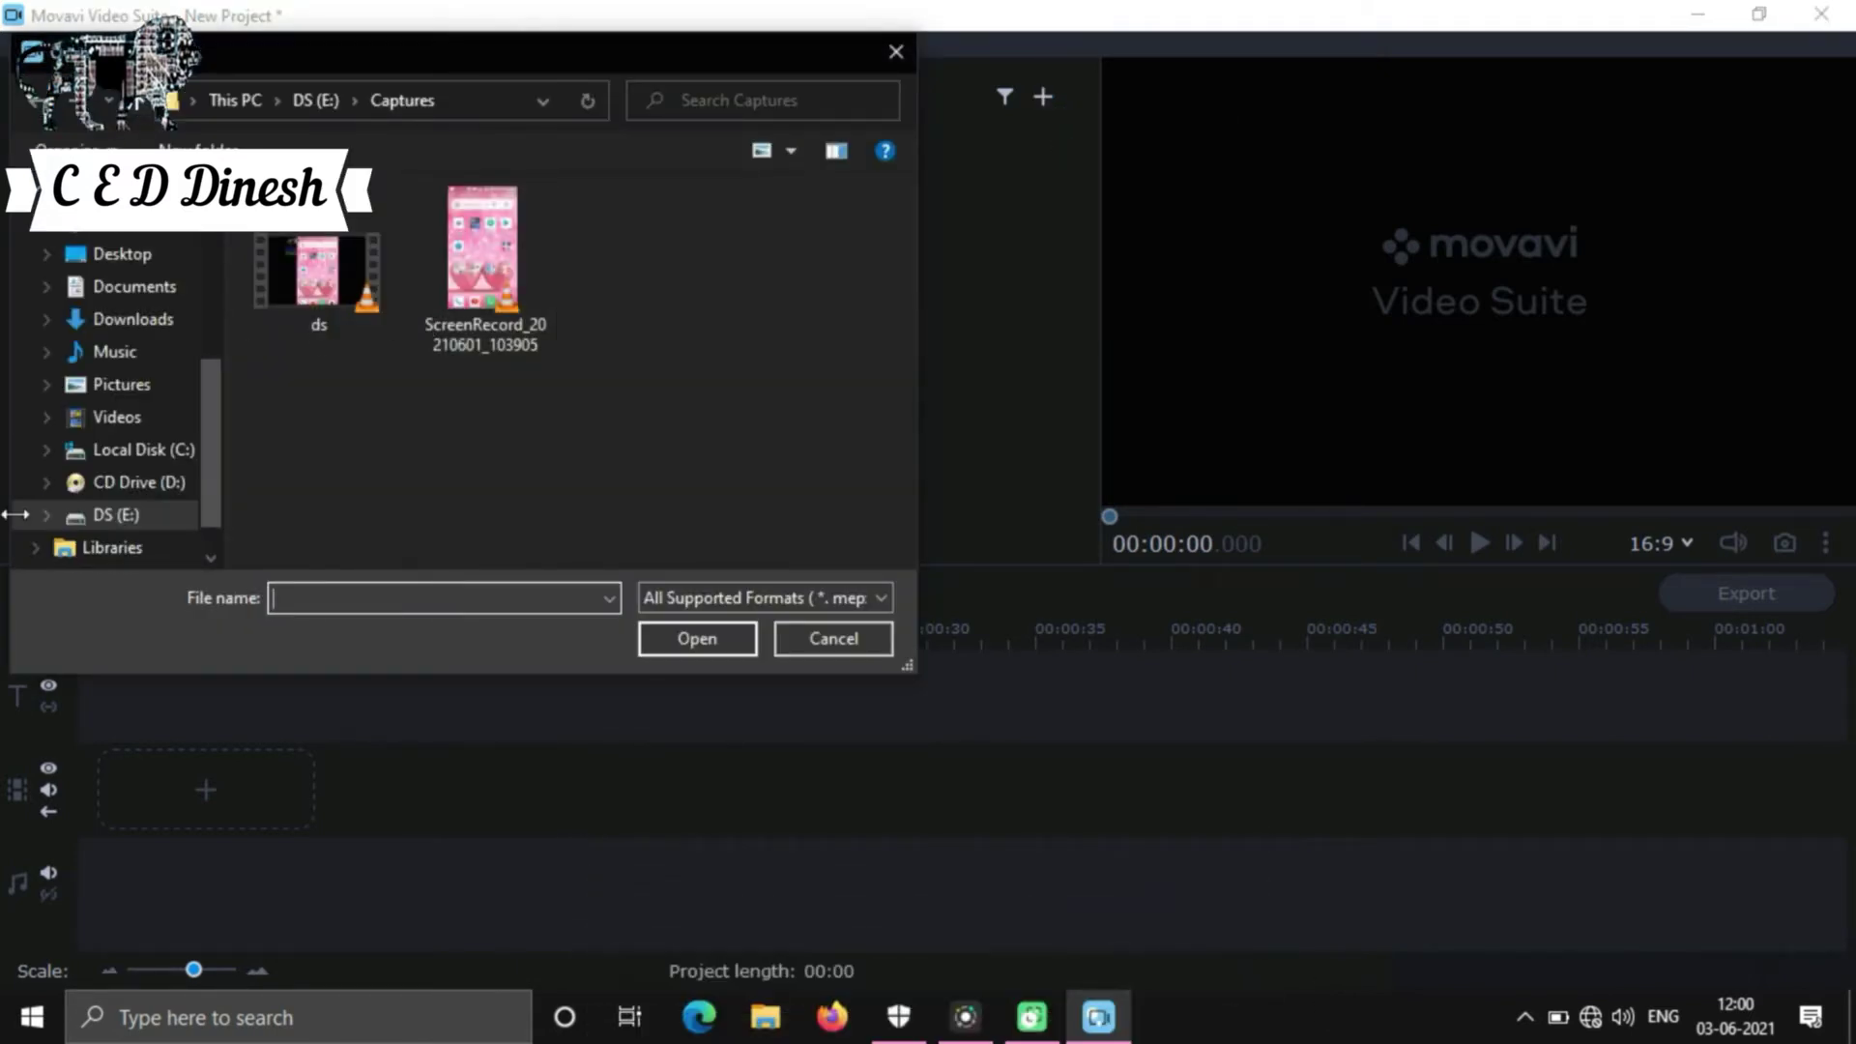
{"action": "left_click", "coordinate": [112, 515]}
{"action": "scroll", "coordinate": [613, 404], "scroll_direction": "down", "scroll_amount": 10}
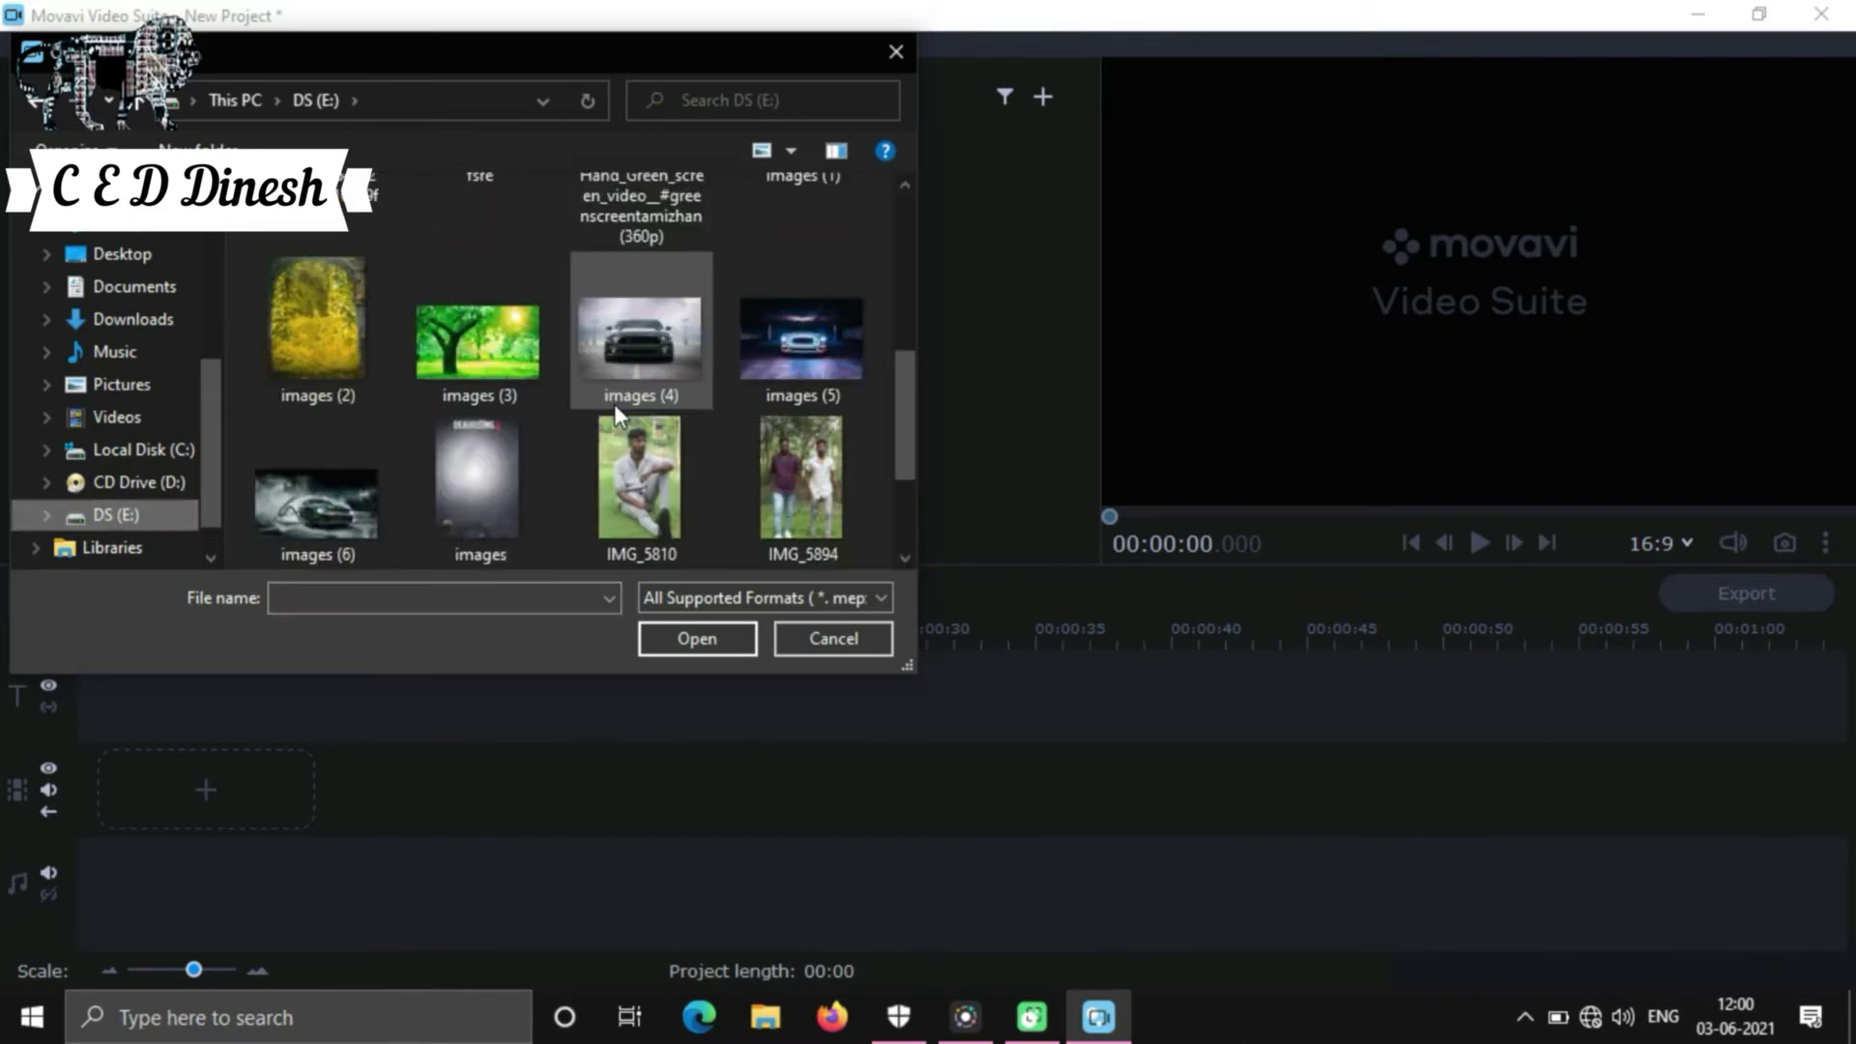
{"action": "scroll", "coordinate": [334, 472], "scroll_direction": "up", "scroll_amount": 4}
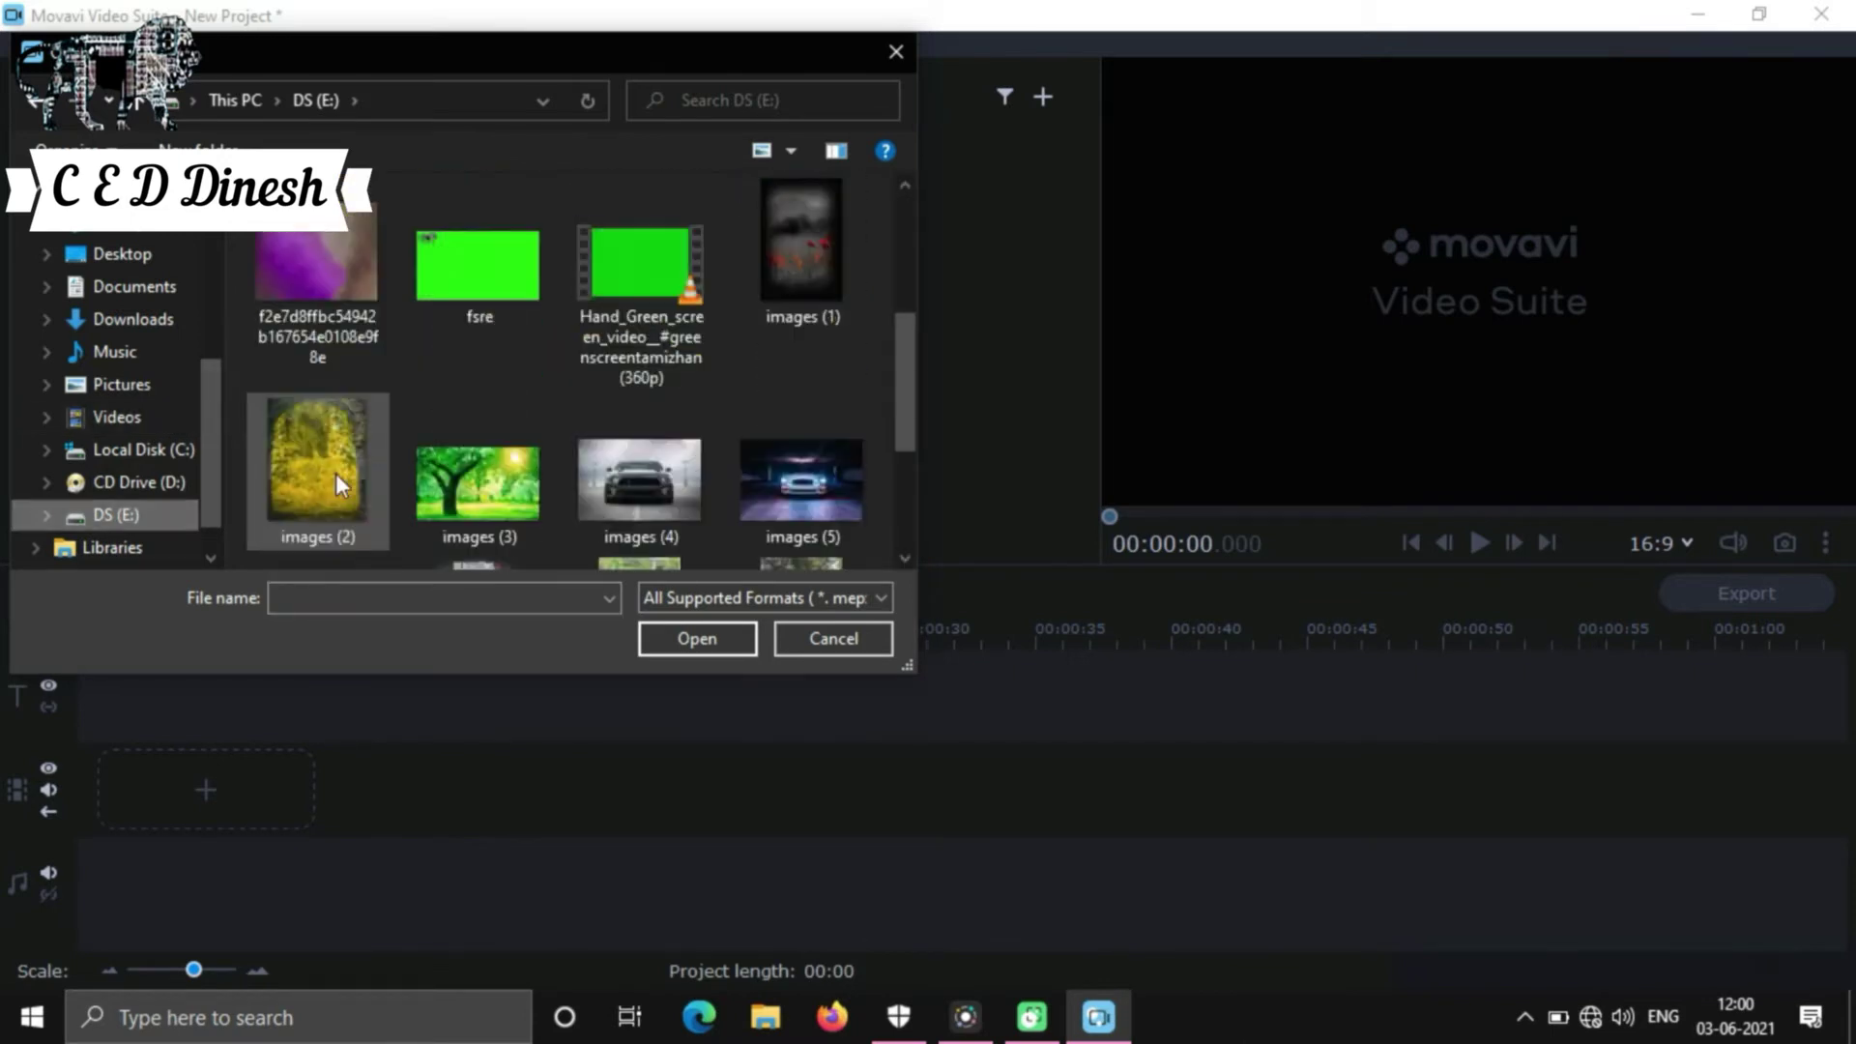
{"action": "double_click", "coordinate": [485, 427]}
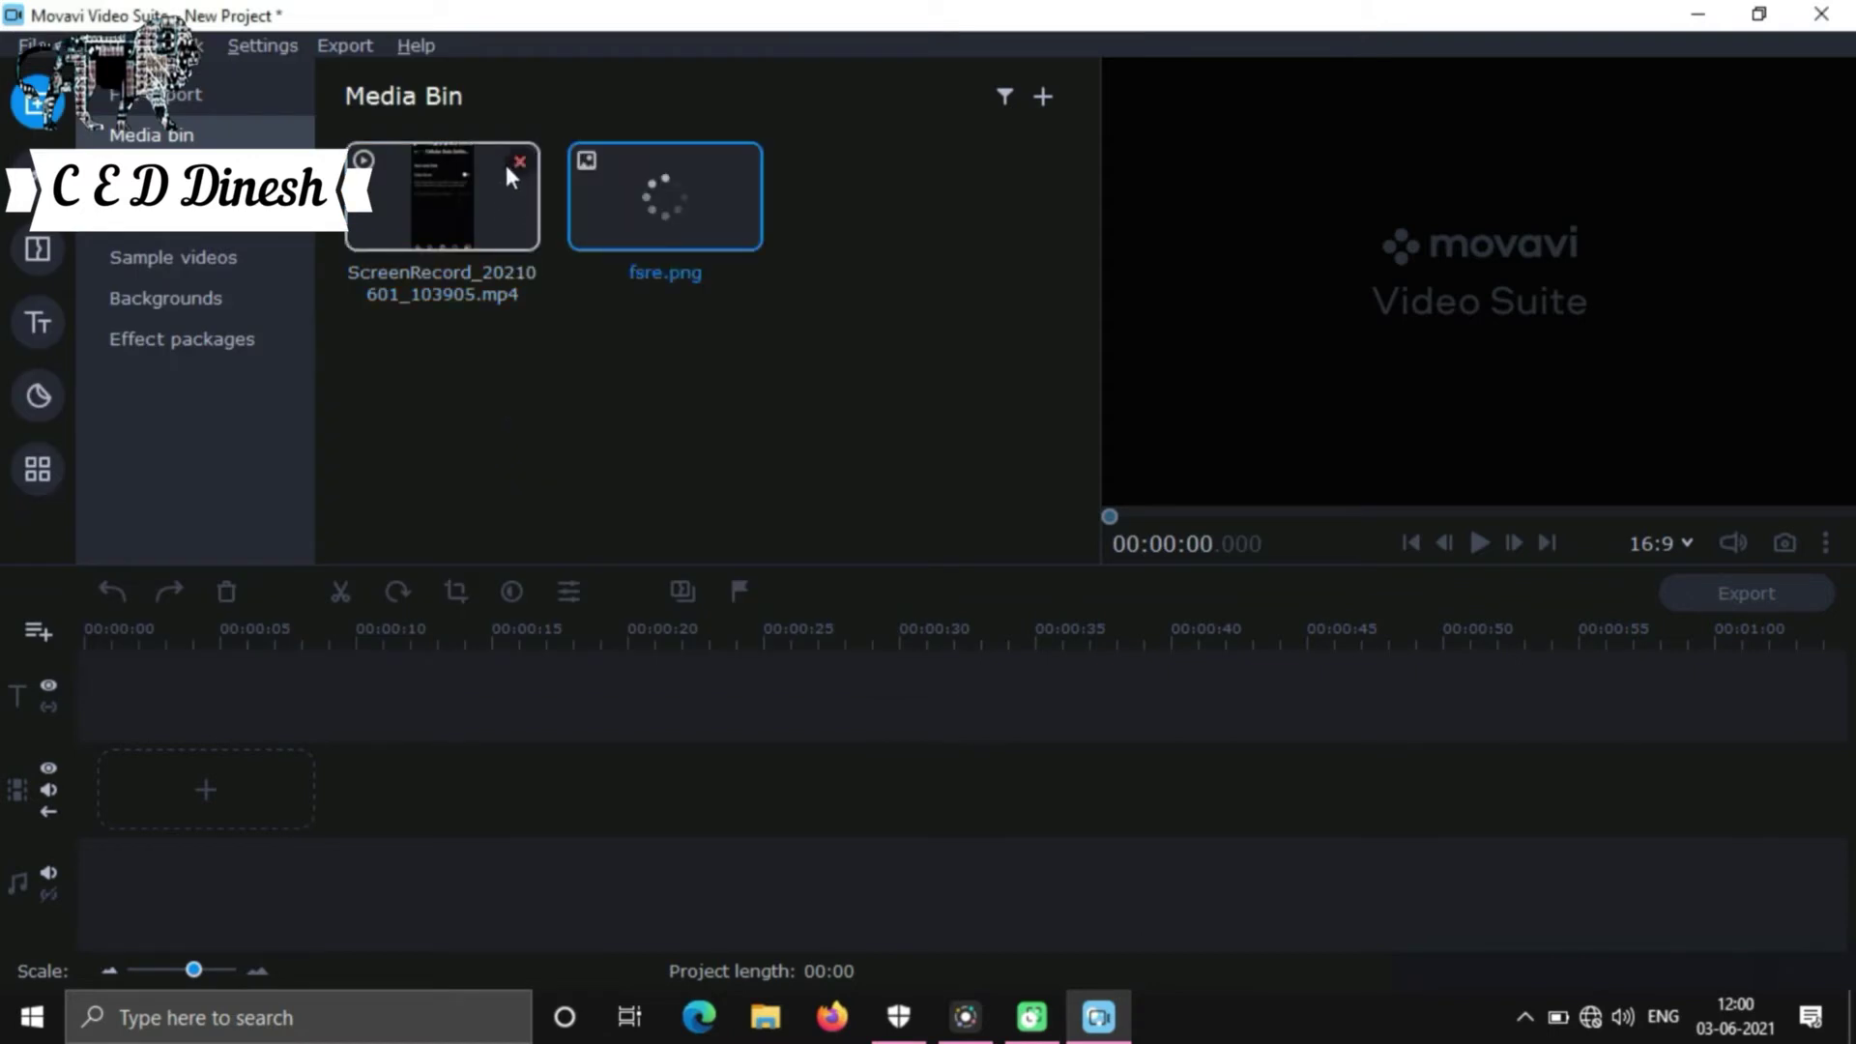
Step: Import the clips My Videojyoyihki7y9mh1 and YouCut_20210104_135103329 from the youcut folder on DS (E:)
{"action": "left_click", "coordinate": [1041, 94]}
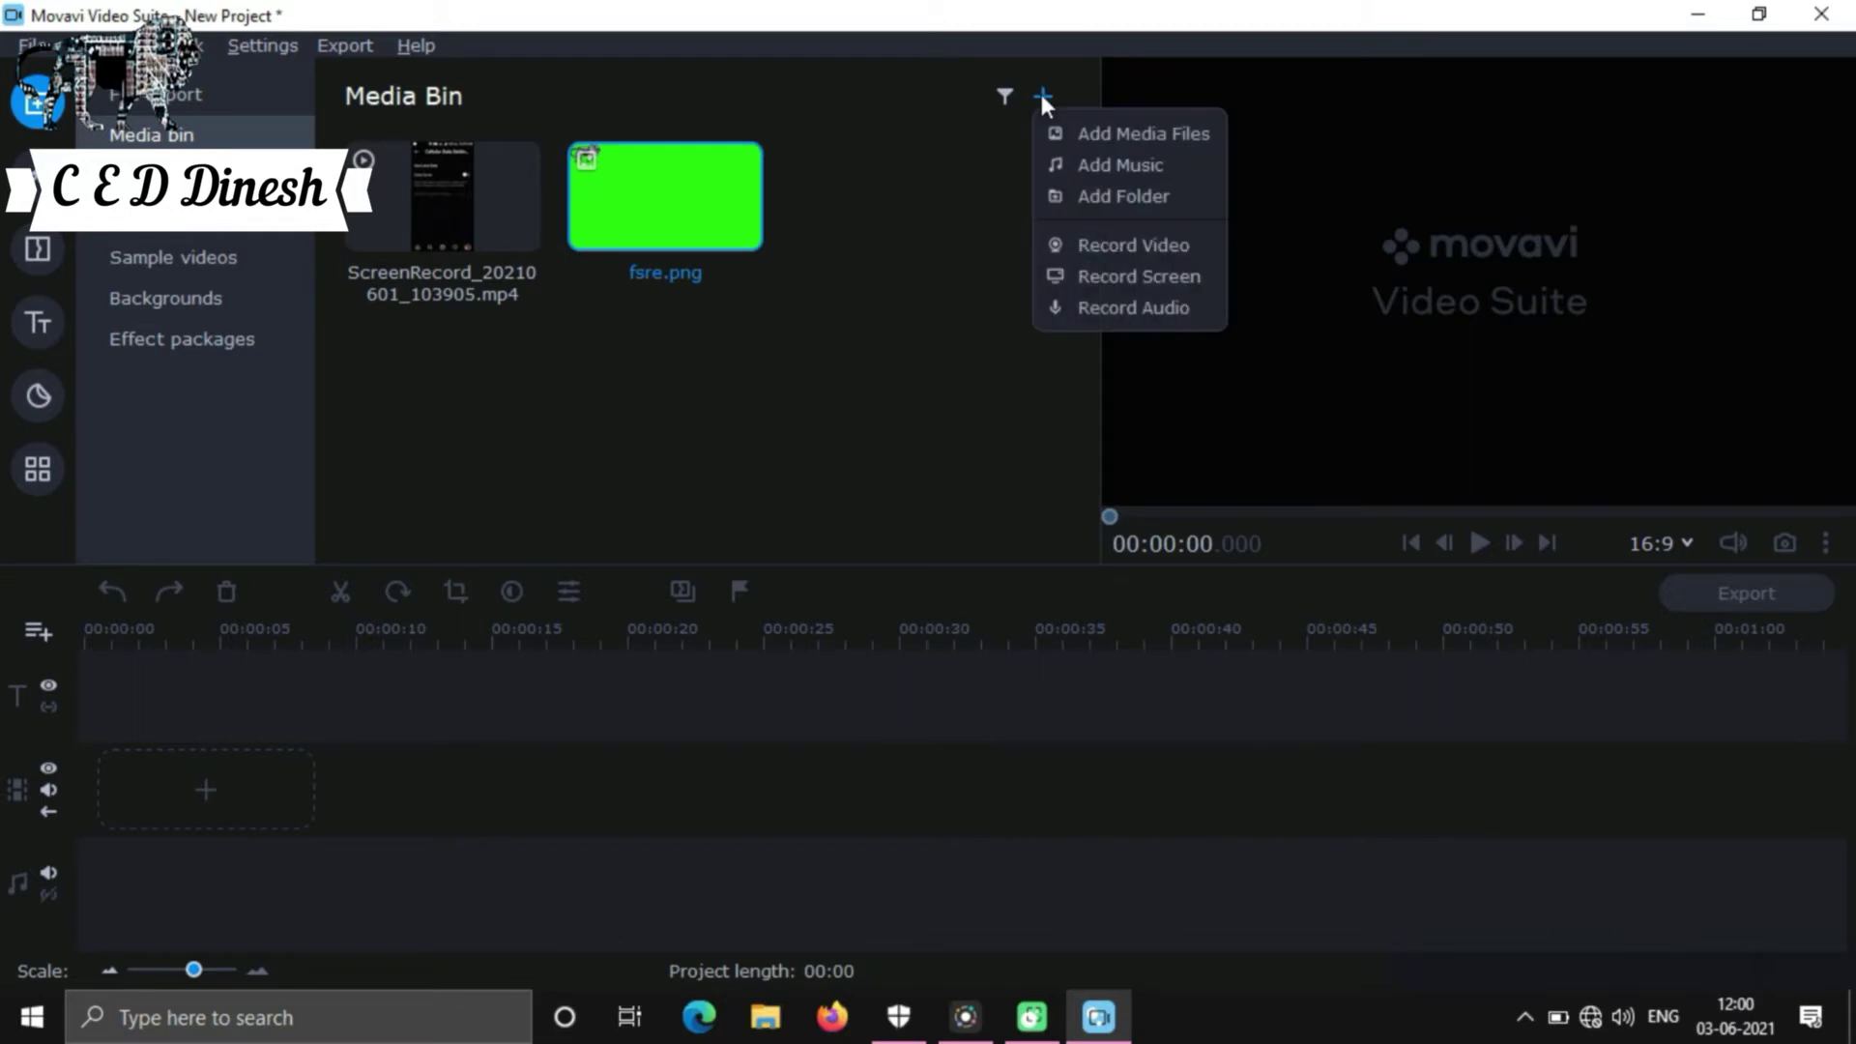
{"action": "left_click", "coordinate": [1055, 125]}
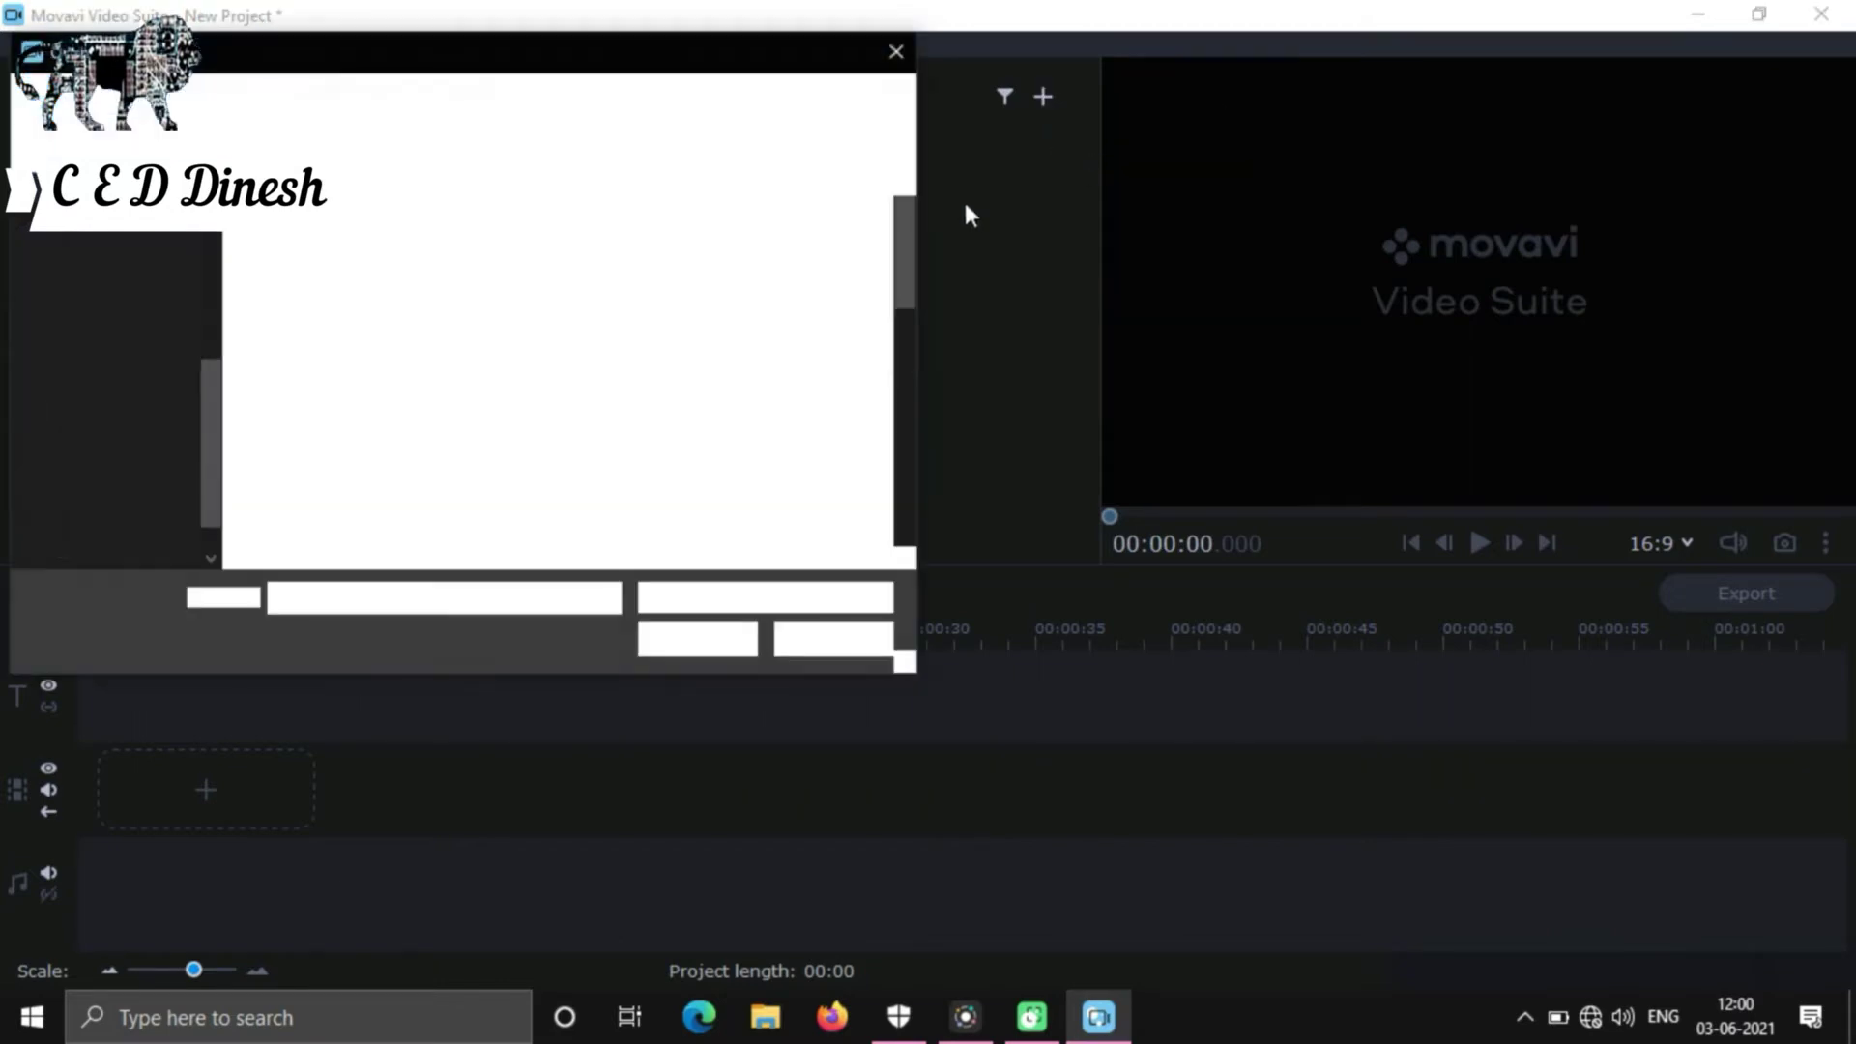
{"action": "scroll", "coordinate": [503, 348], "scroll_direction": "down", "scroll_amount": 5}
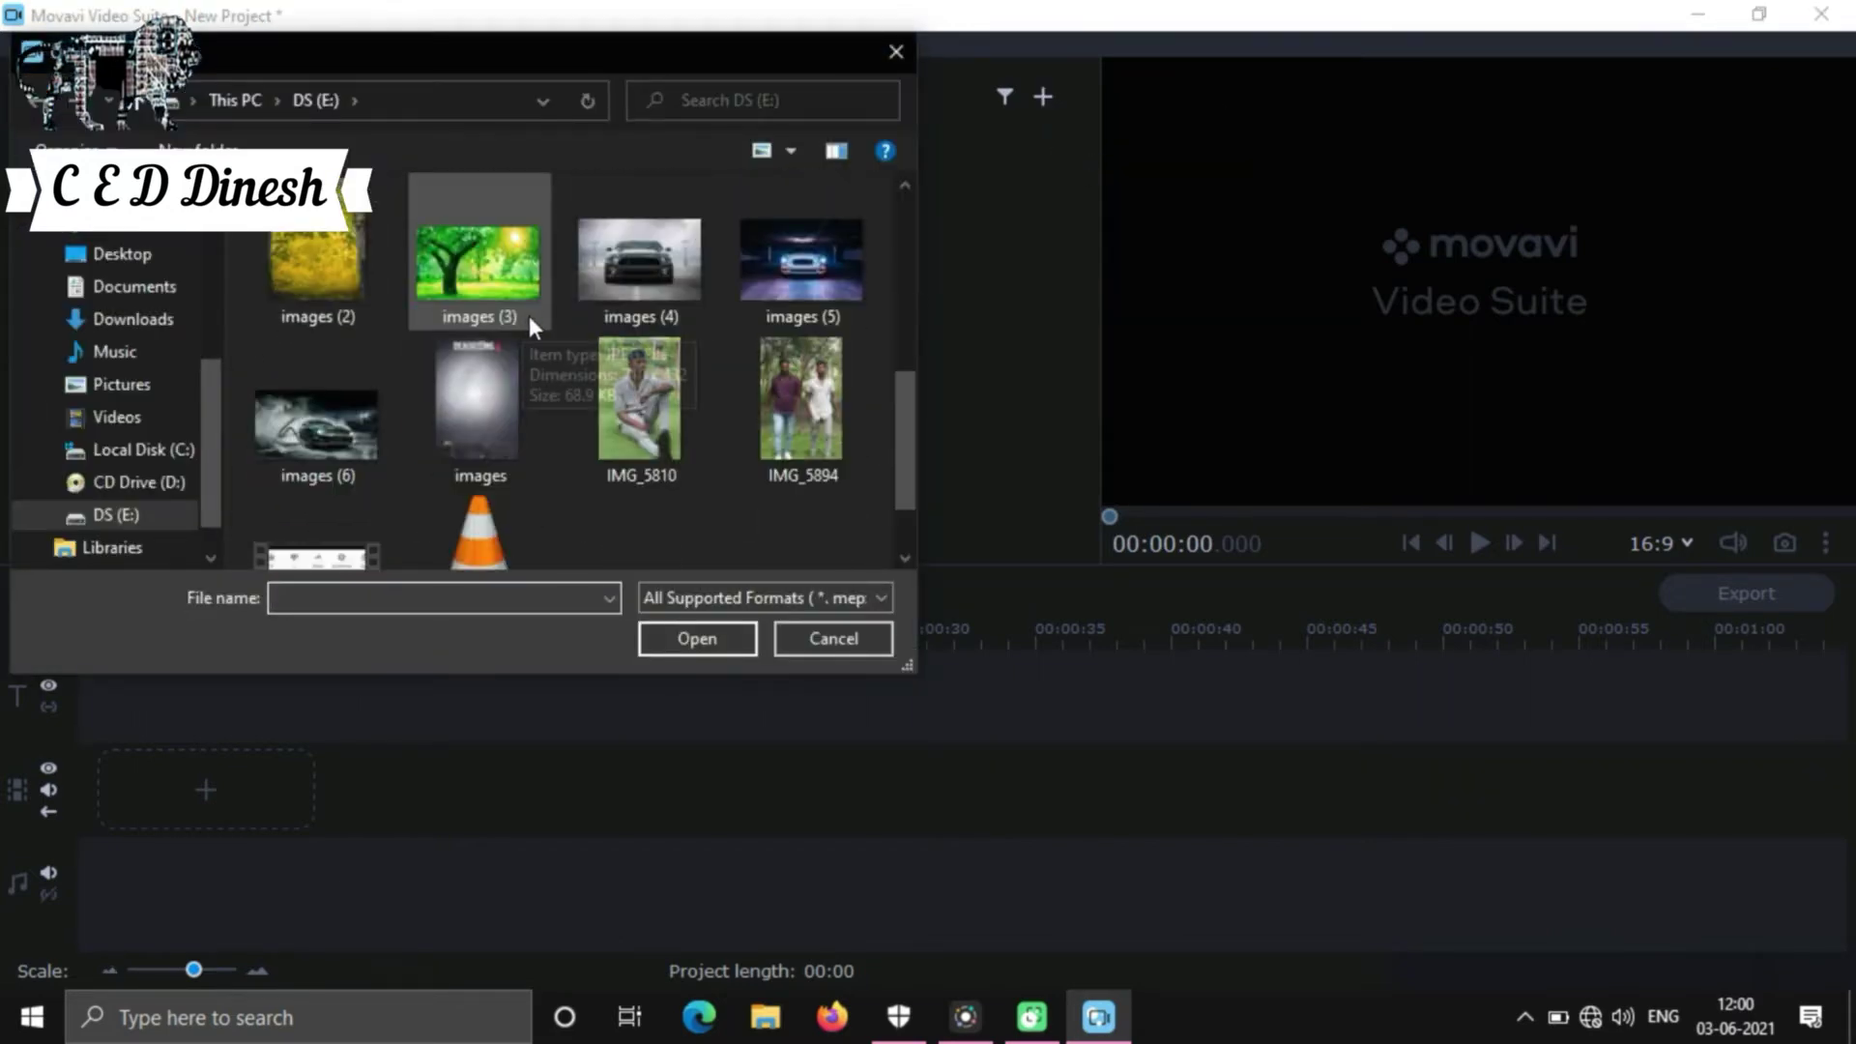
{"action": "scroll", "coordinate": [529, 315], "scroll_direction": "up", "scroll_amount": 3}
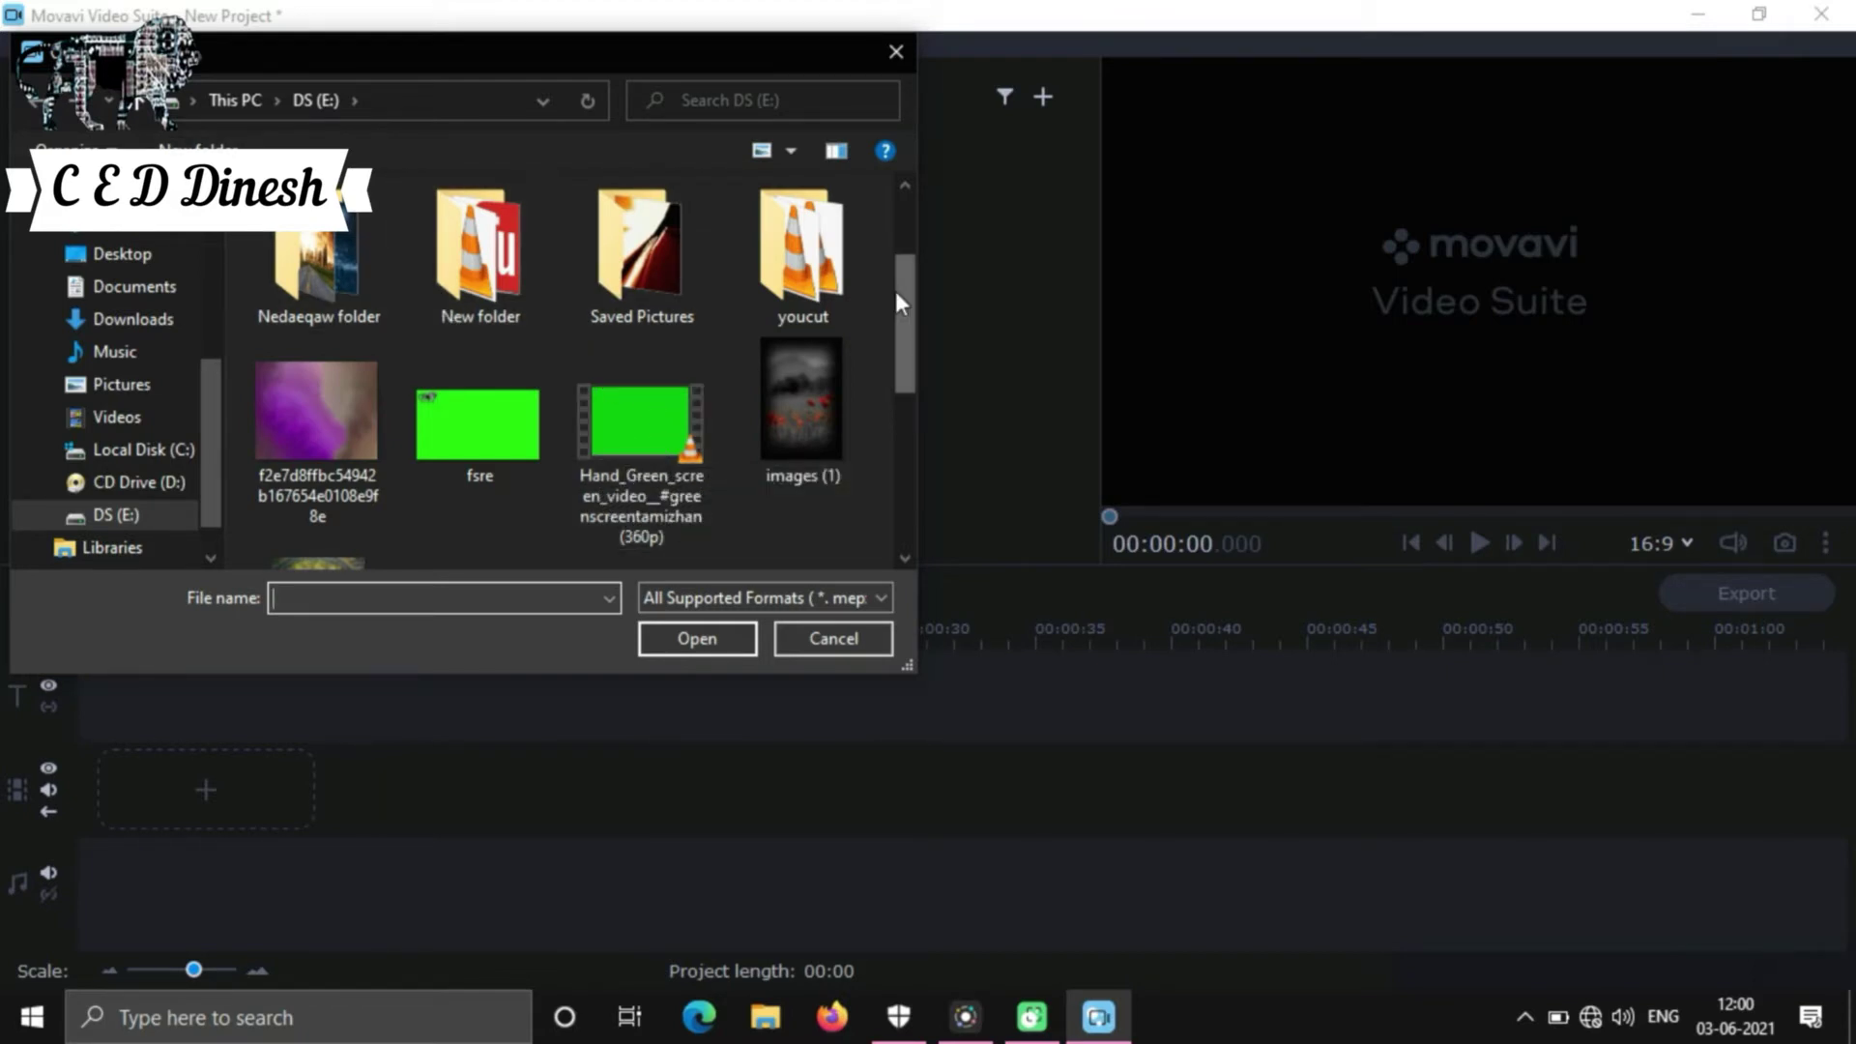
{"action": "double_click", "coordinate": [834, 313]}
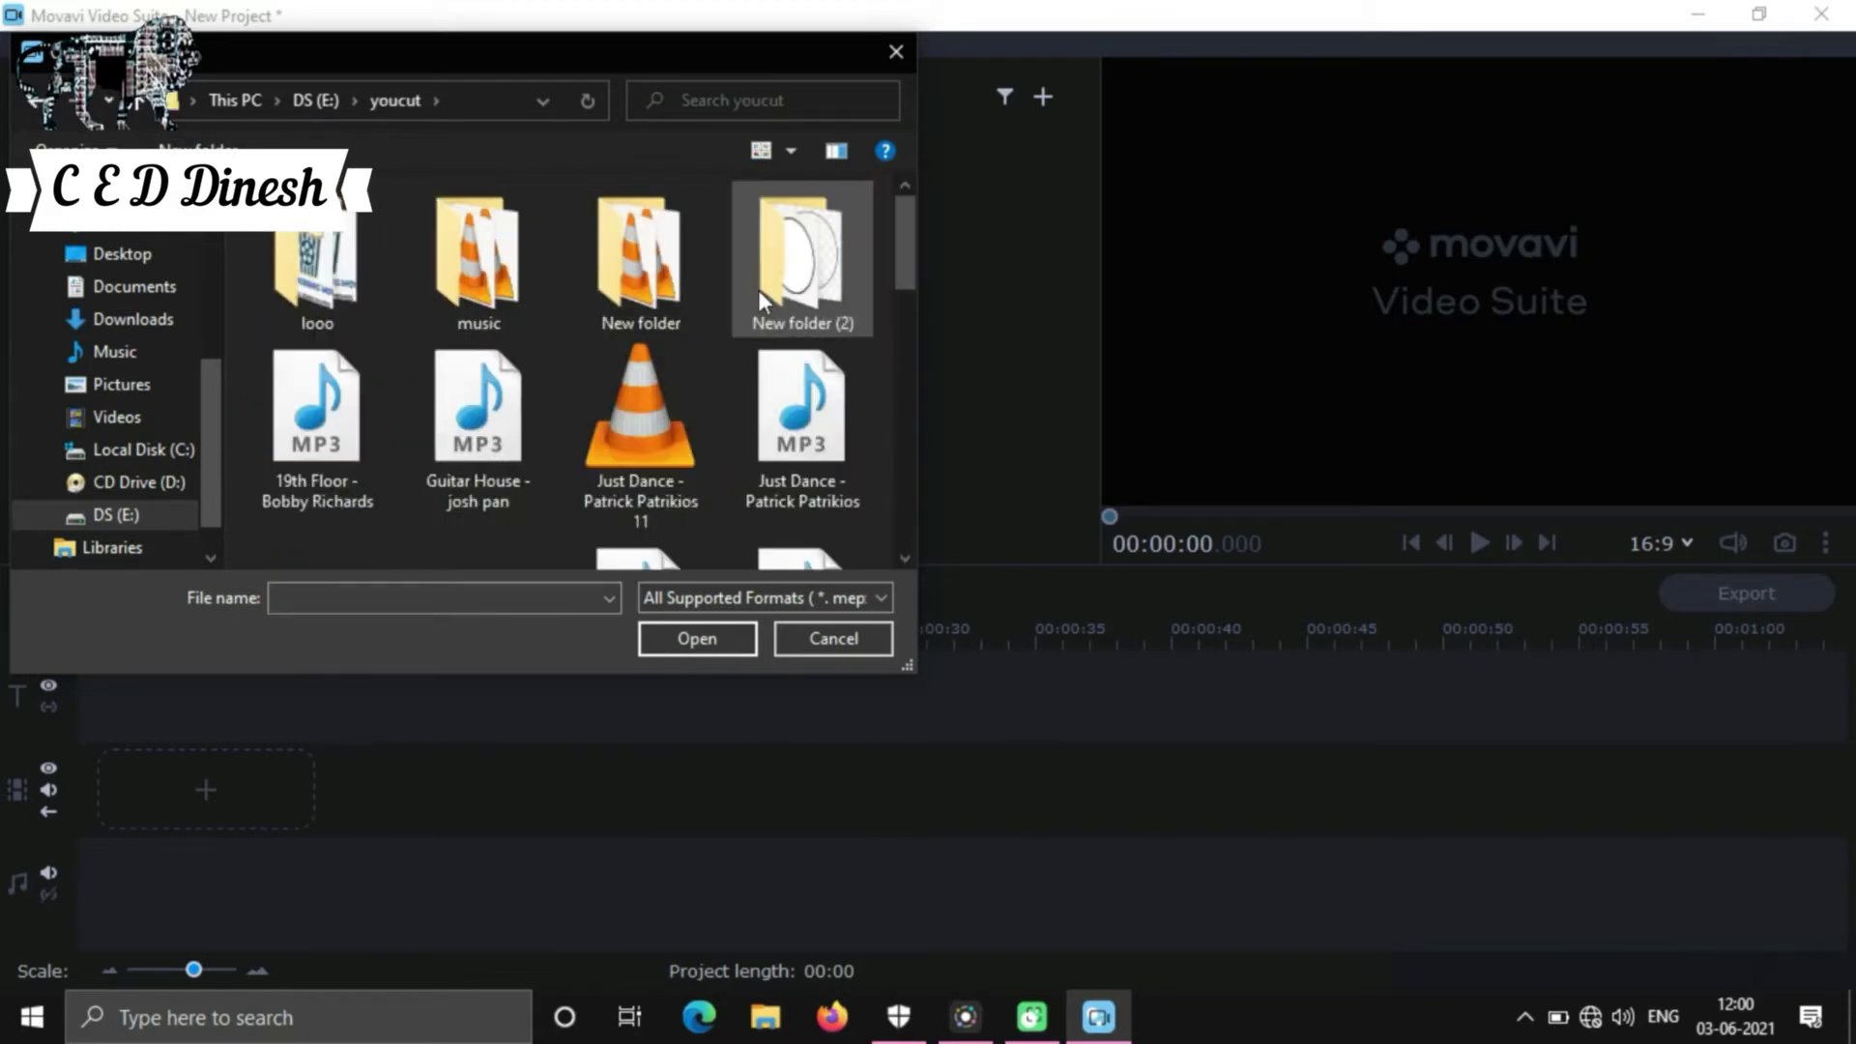
{"action": "scroll", "coordinate": [723, 321], "scroll_direction": "down", "scroll_amount": 3}
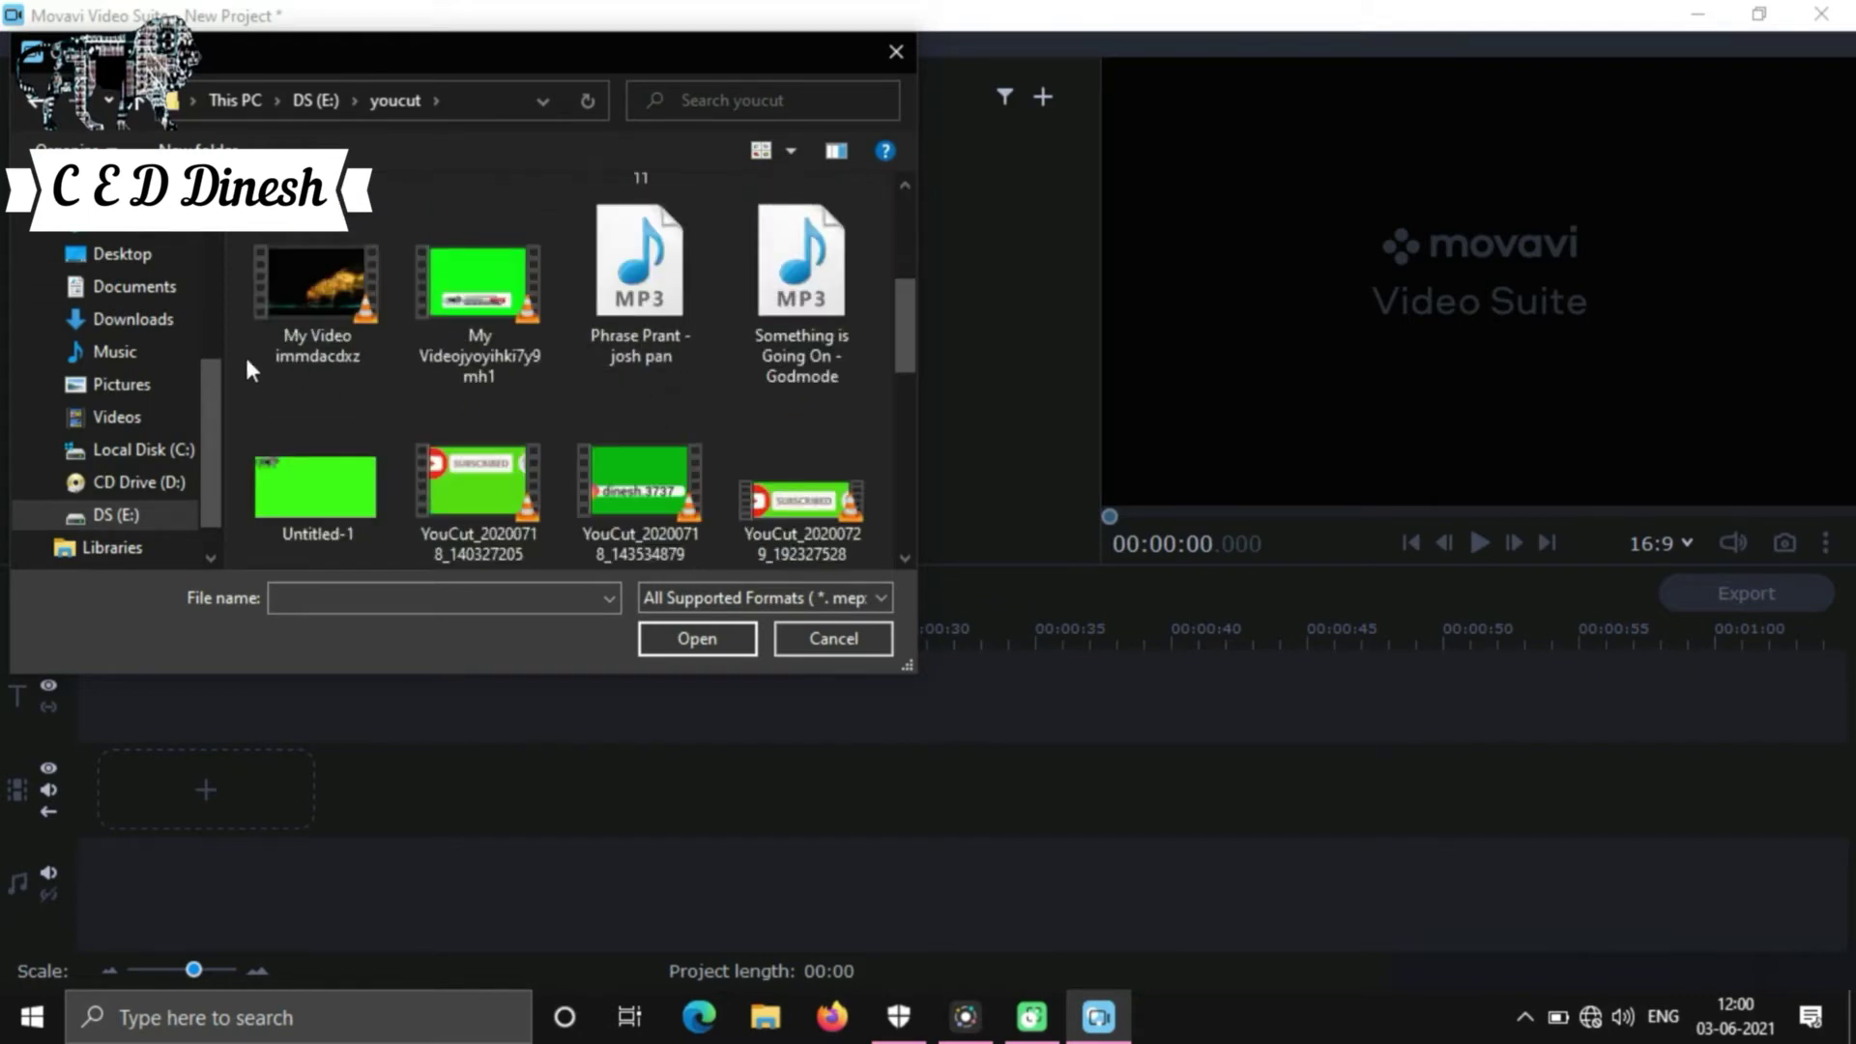
{"action": "left_click", "coordinate": [466, 269]}
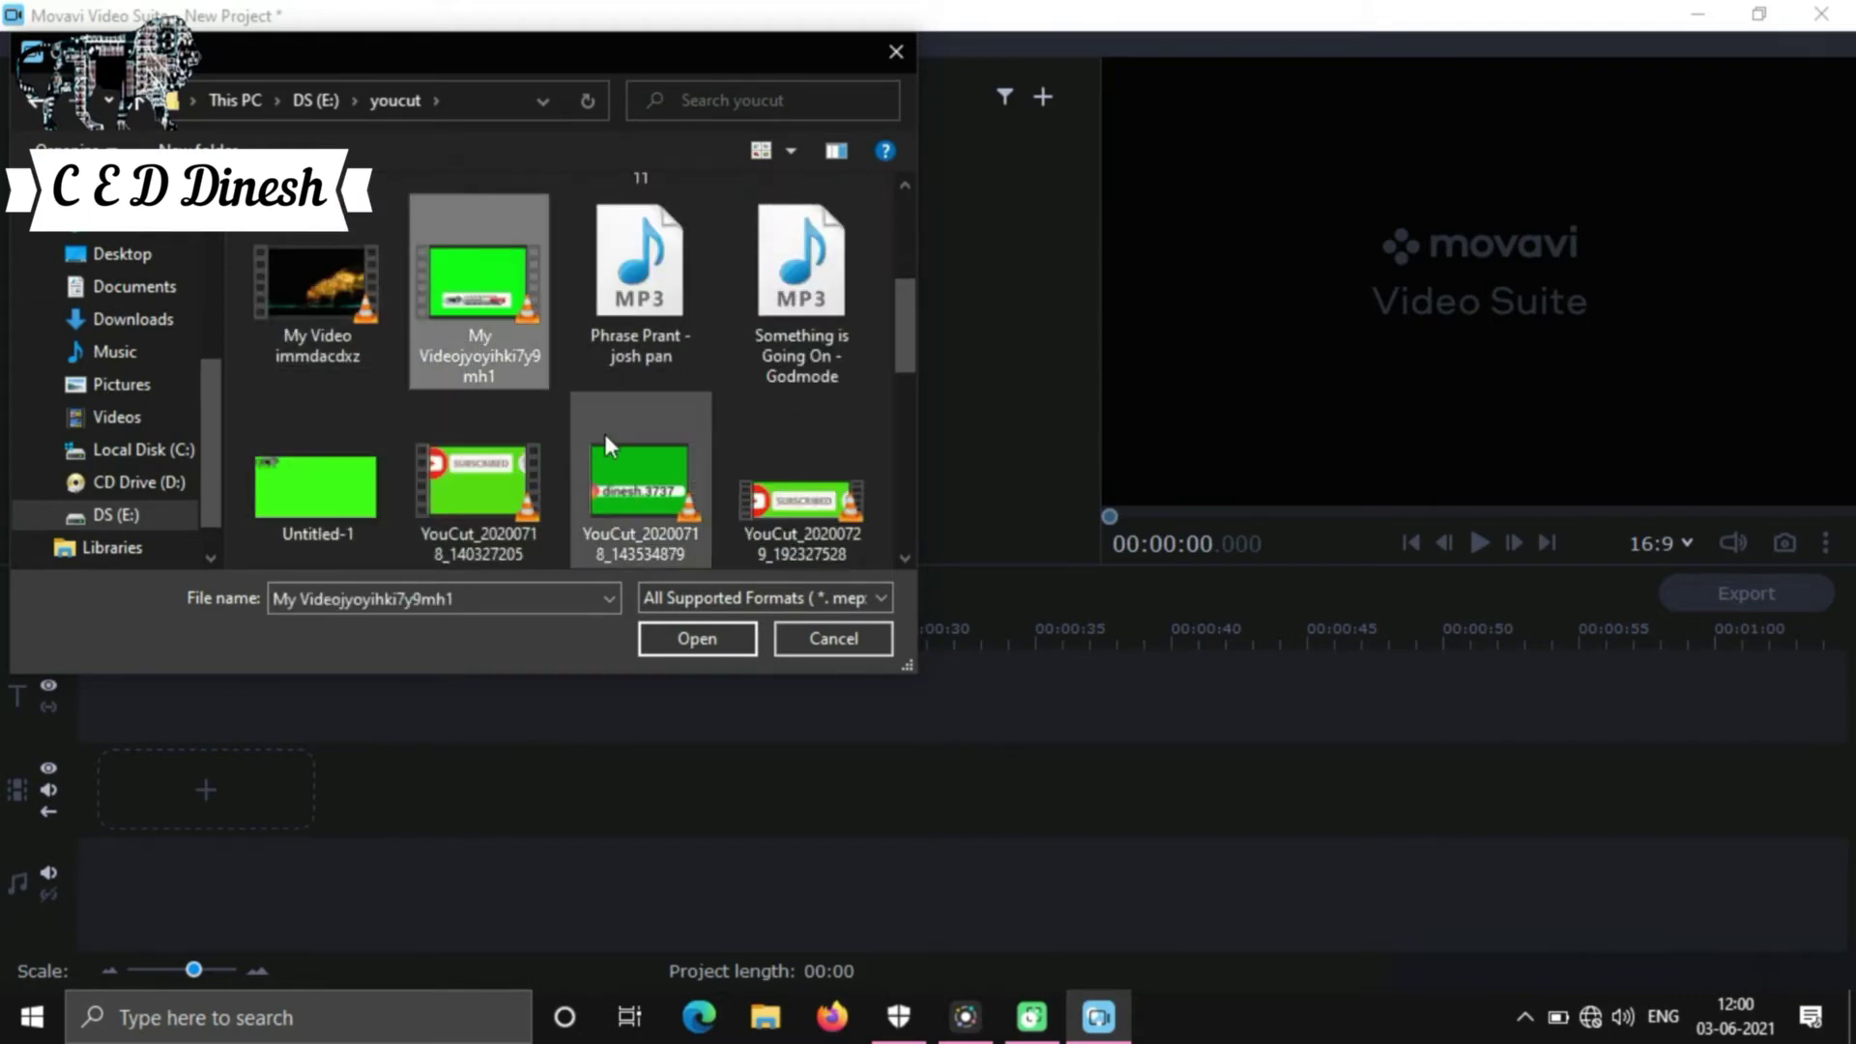
{"action": "scroll", "coordinate": [603, 428], "scroll_direction": "down", "scroll_amount": 8}
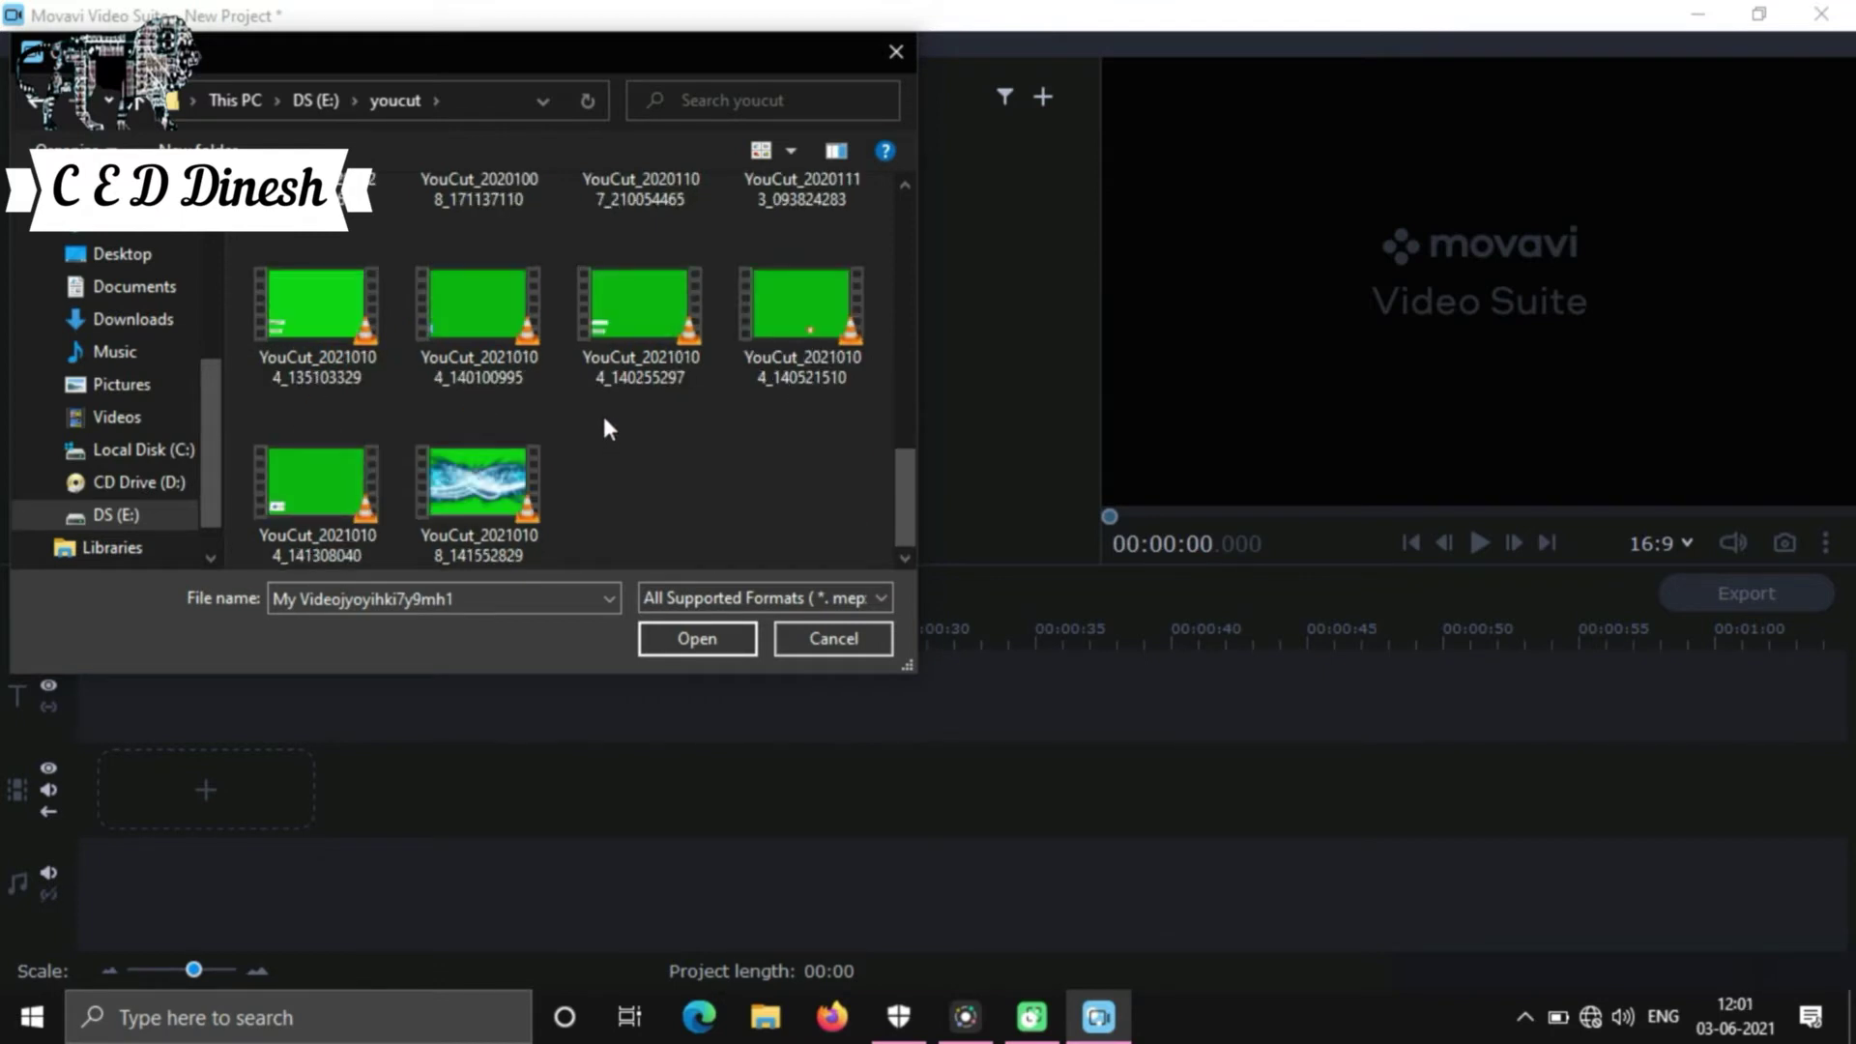
{"action": "left_click", "coordinate": [656, 329], "text": "ctrl"}
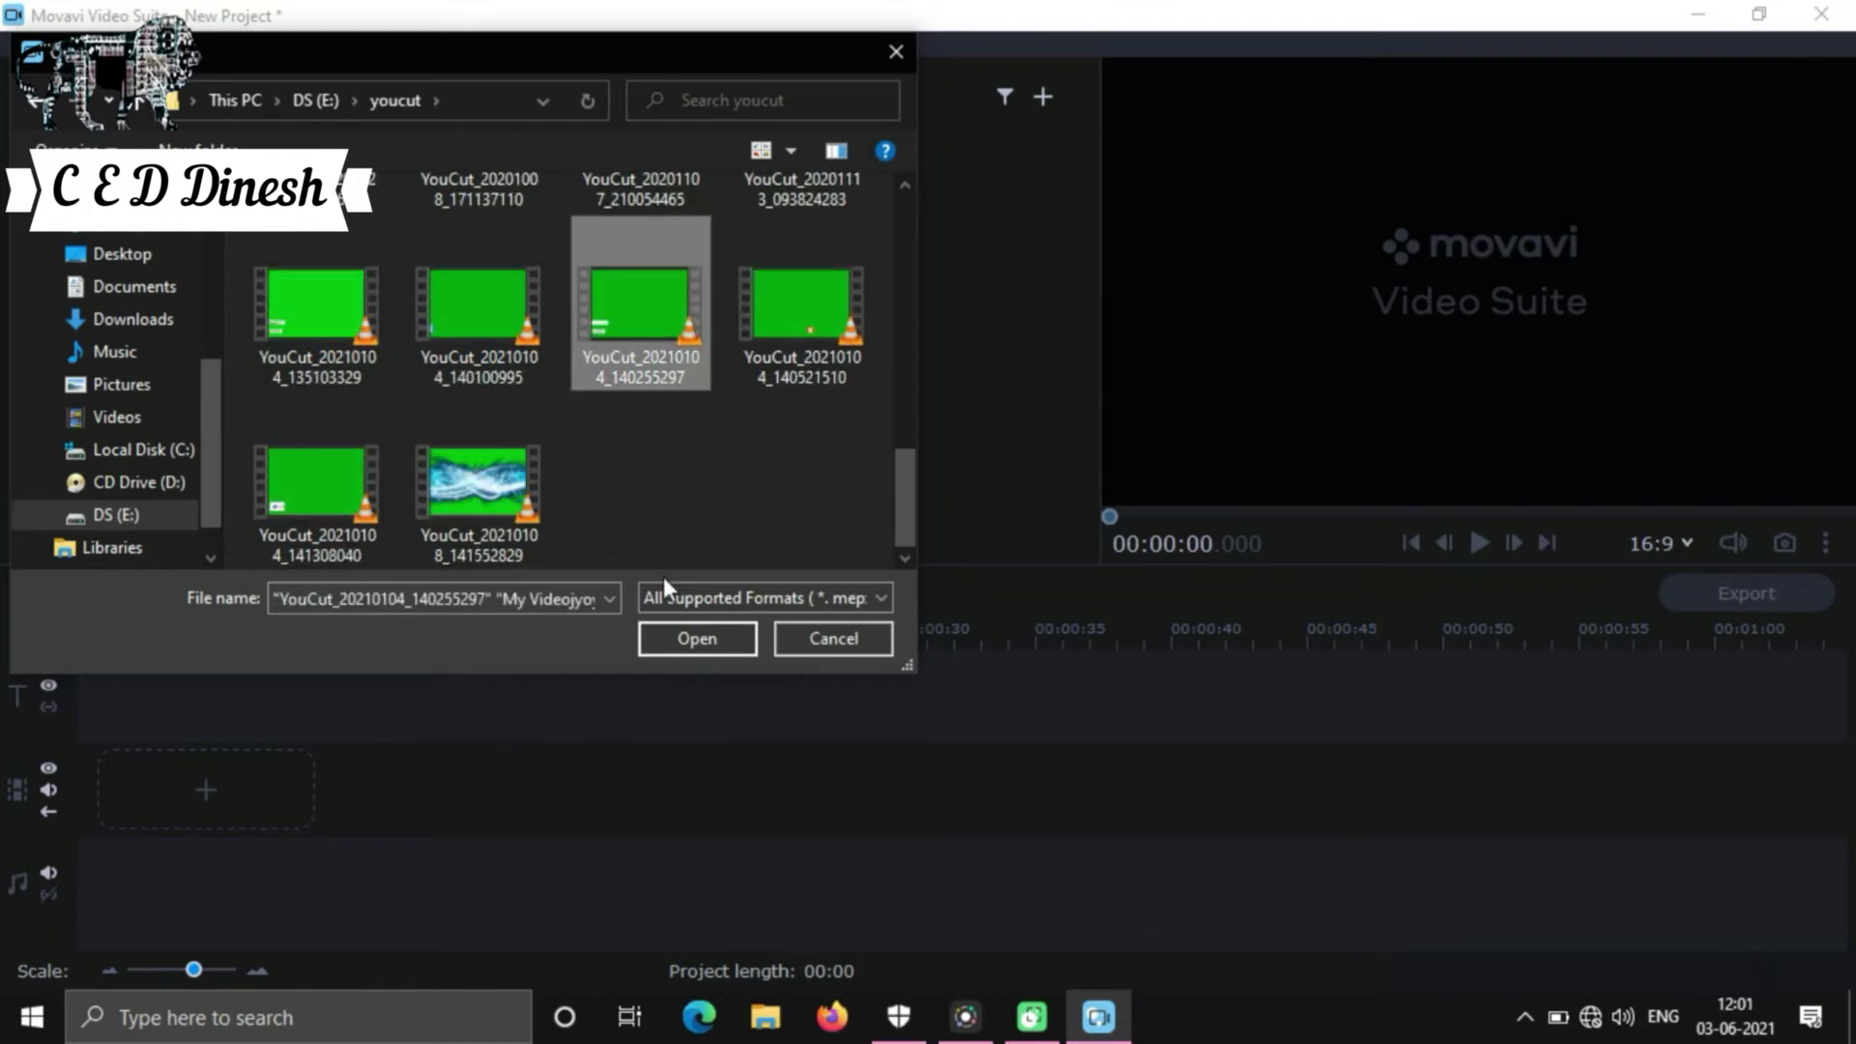
{"action": "left_click", "coordinate": [629, 316], "text": "ctrl"}
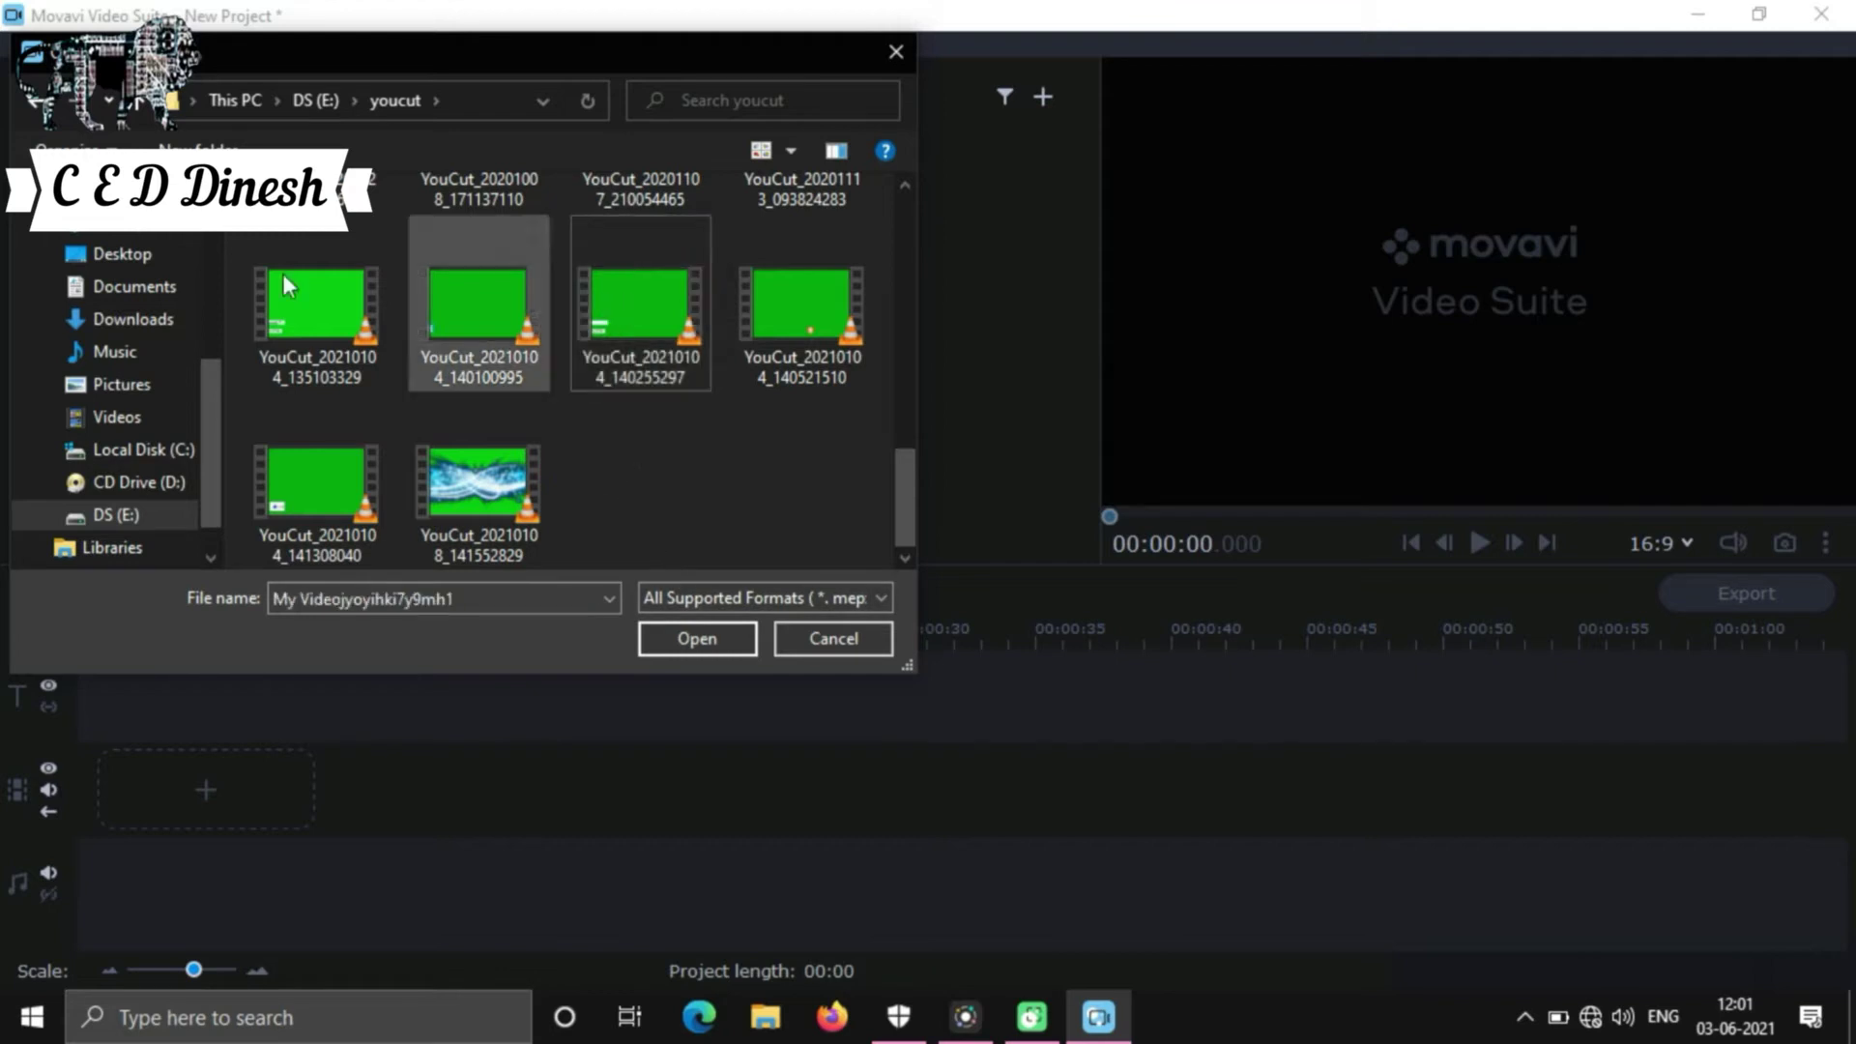
{"action": "left_click", "coordinate": [304, 294], "text": "ctrl"}
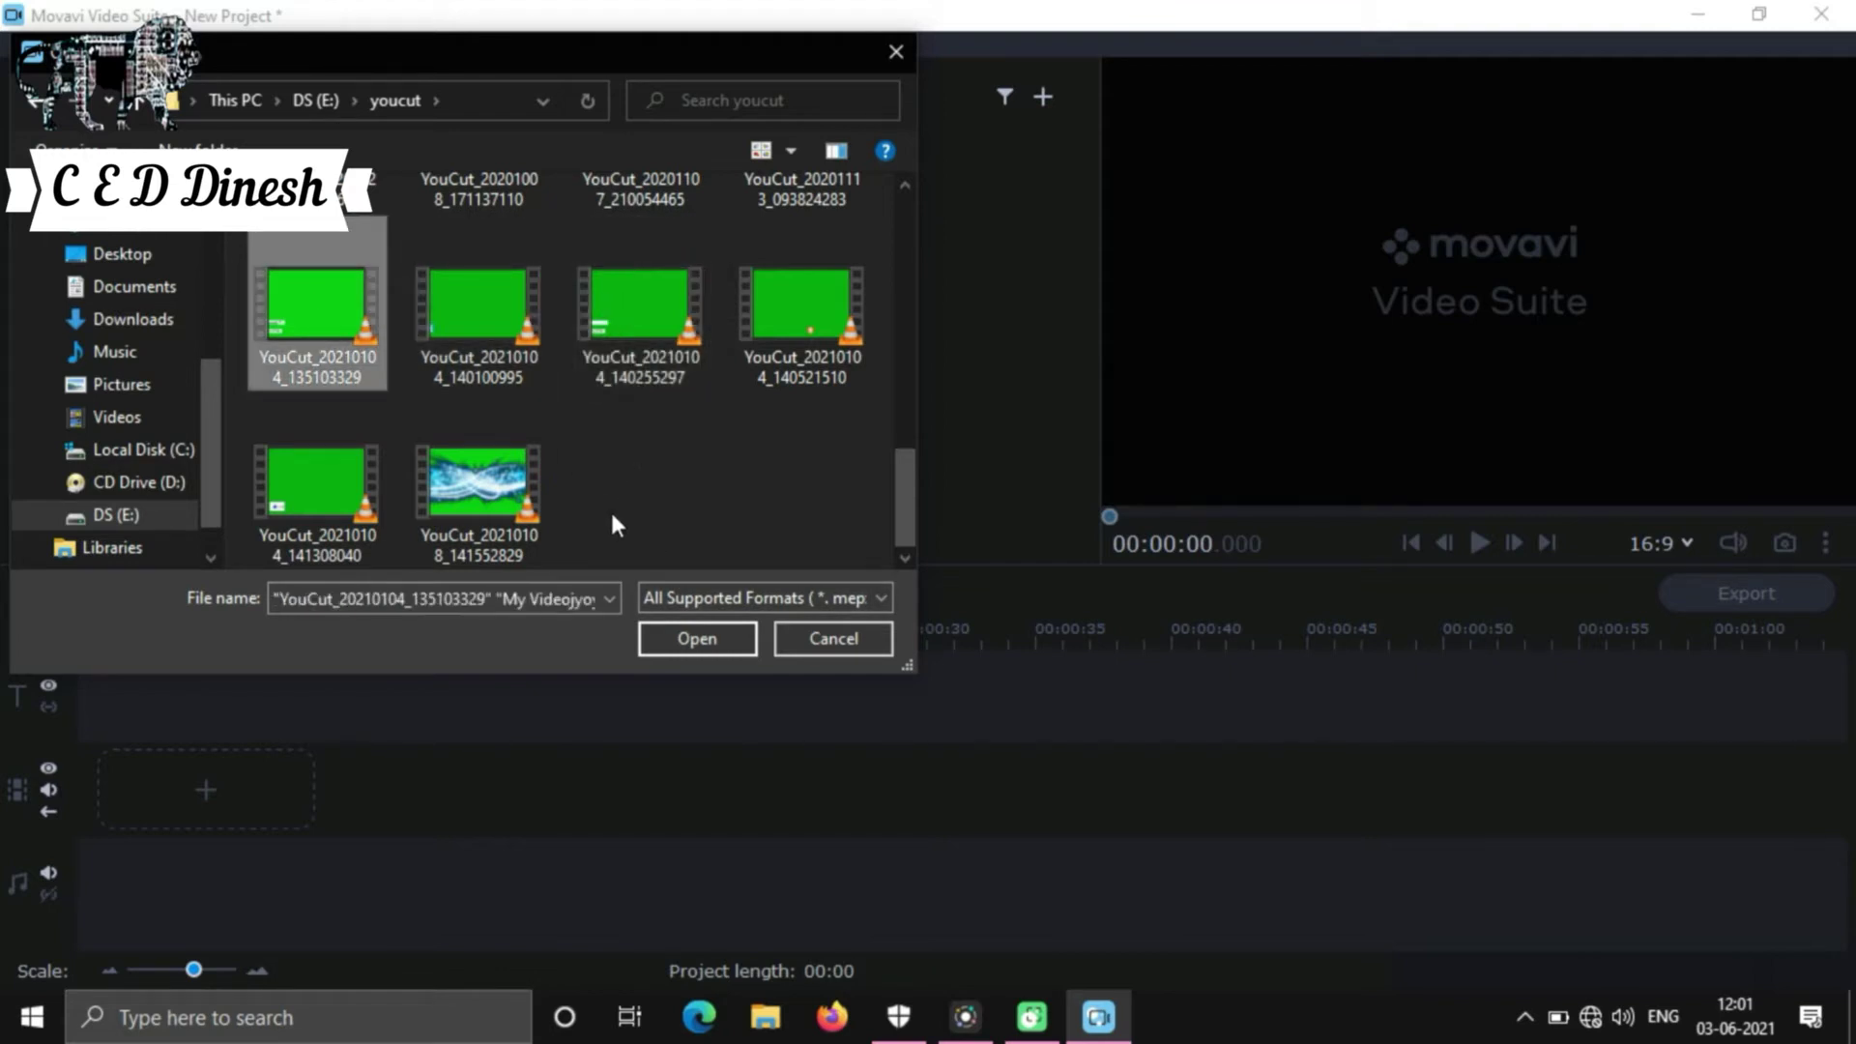
{"action": "left_click", "coordinate": [702, 638]}
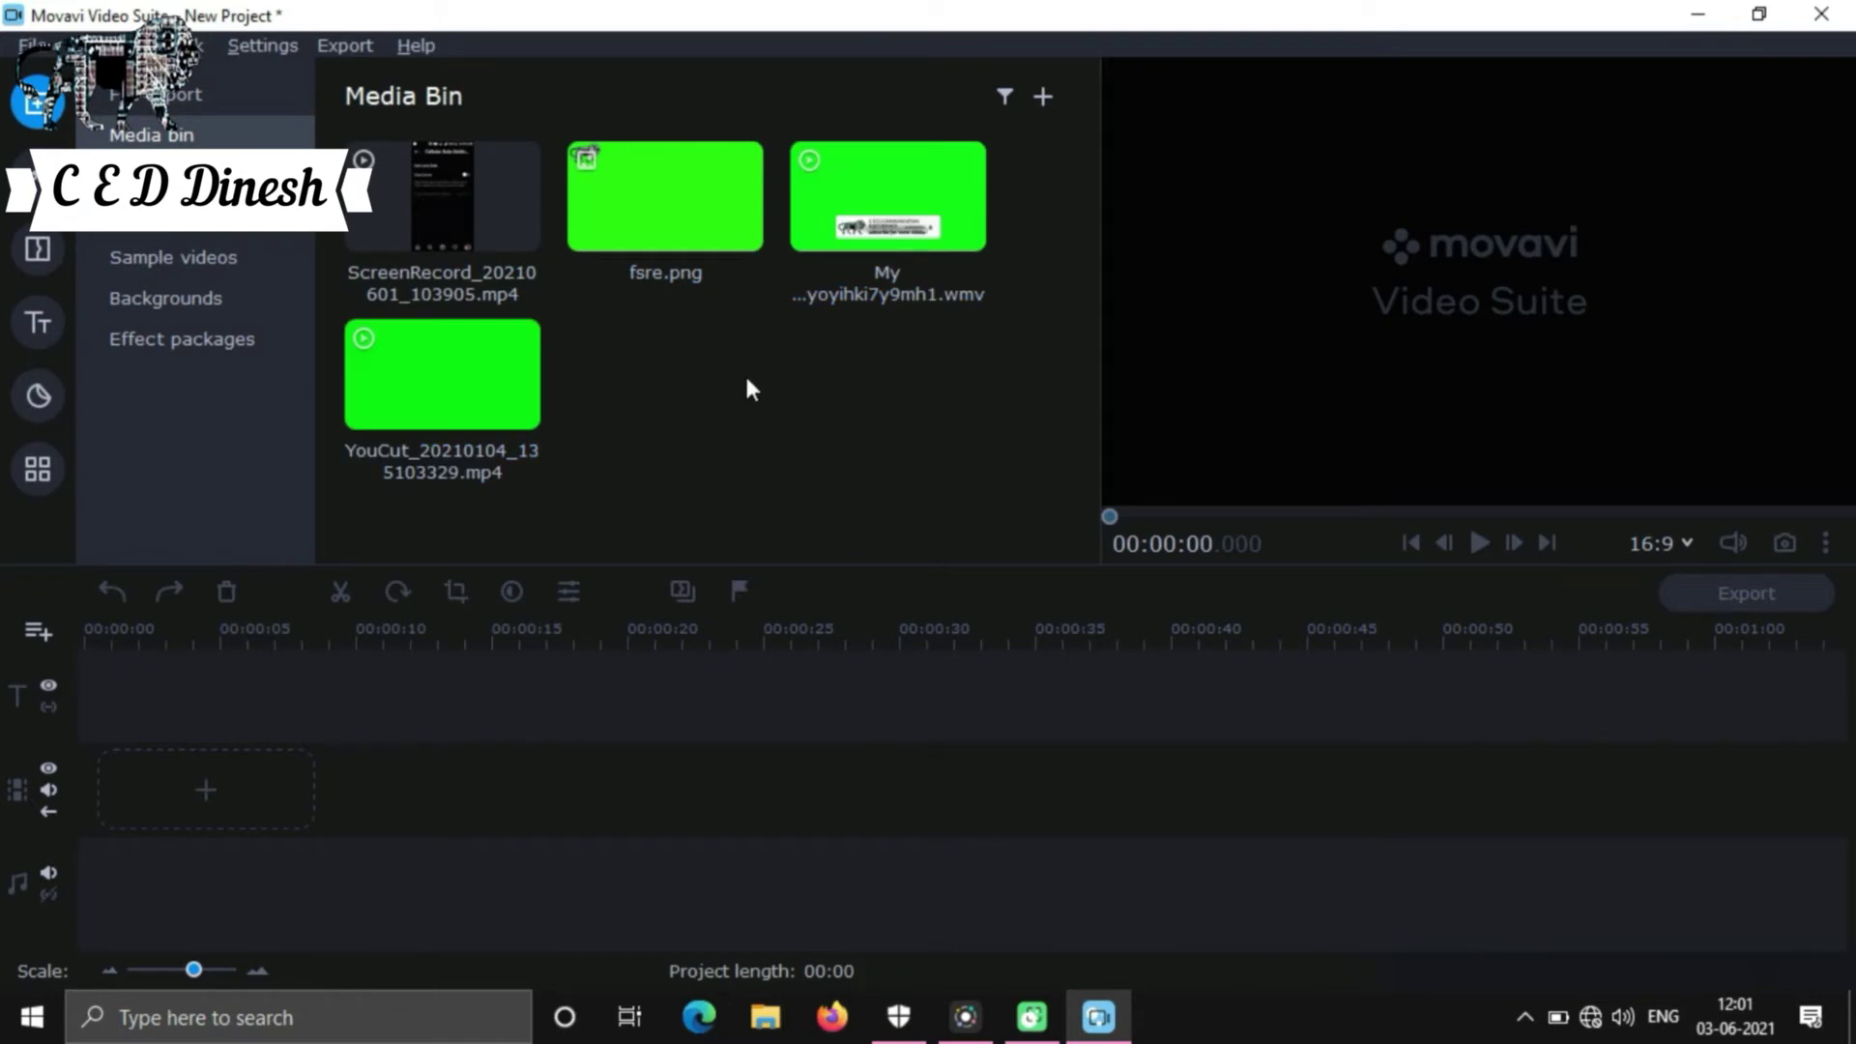
Step: Place ScreenRecord_20210601_103905.mp4 at the start of the video track and detach and delete its audio
{"action": "left_click_drag", "start_coordinate": [439, 188], "coordinate": [93, 751]}
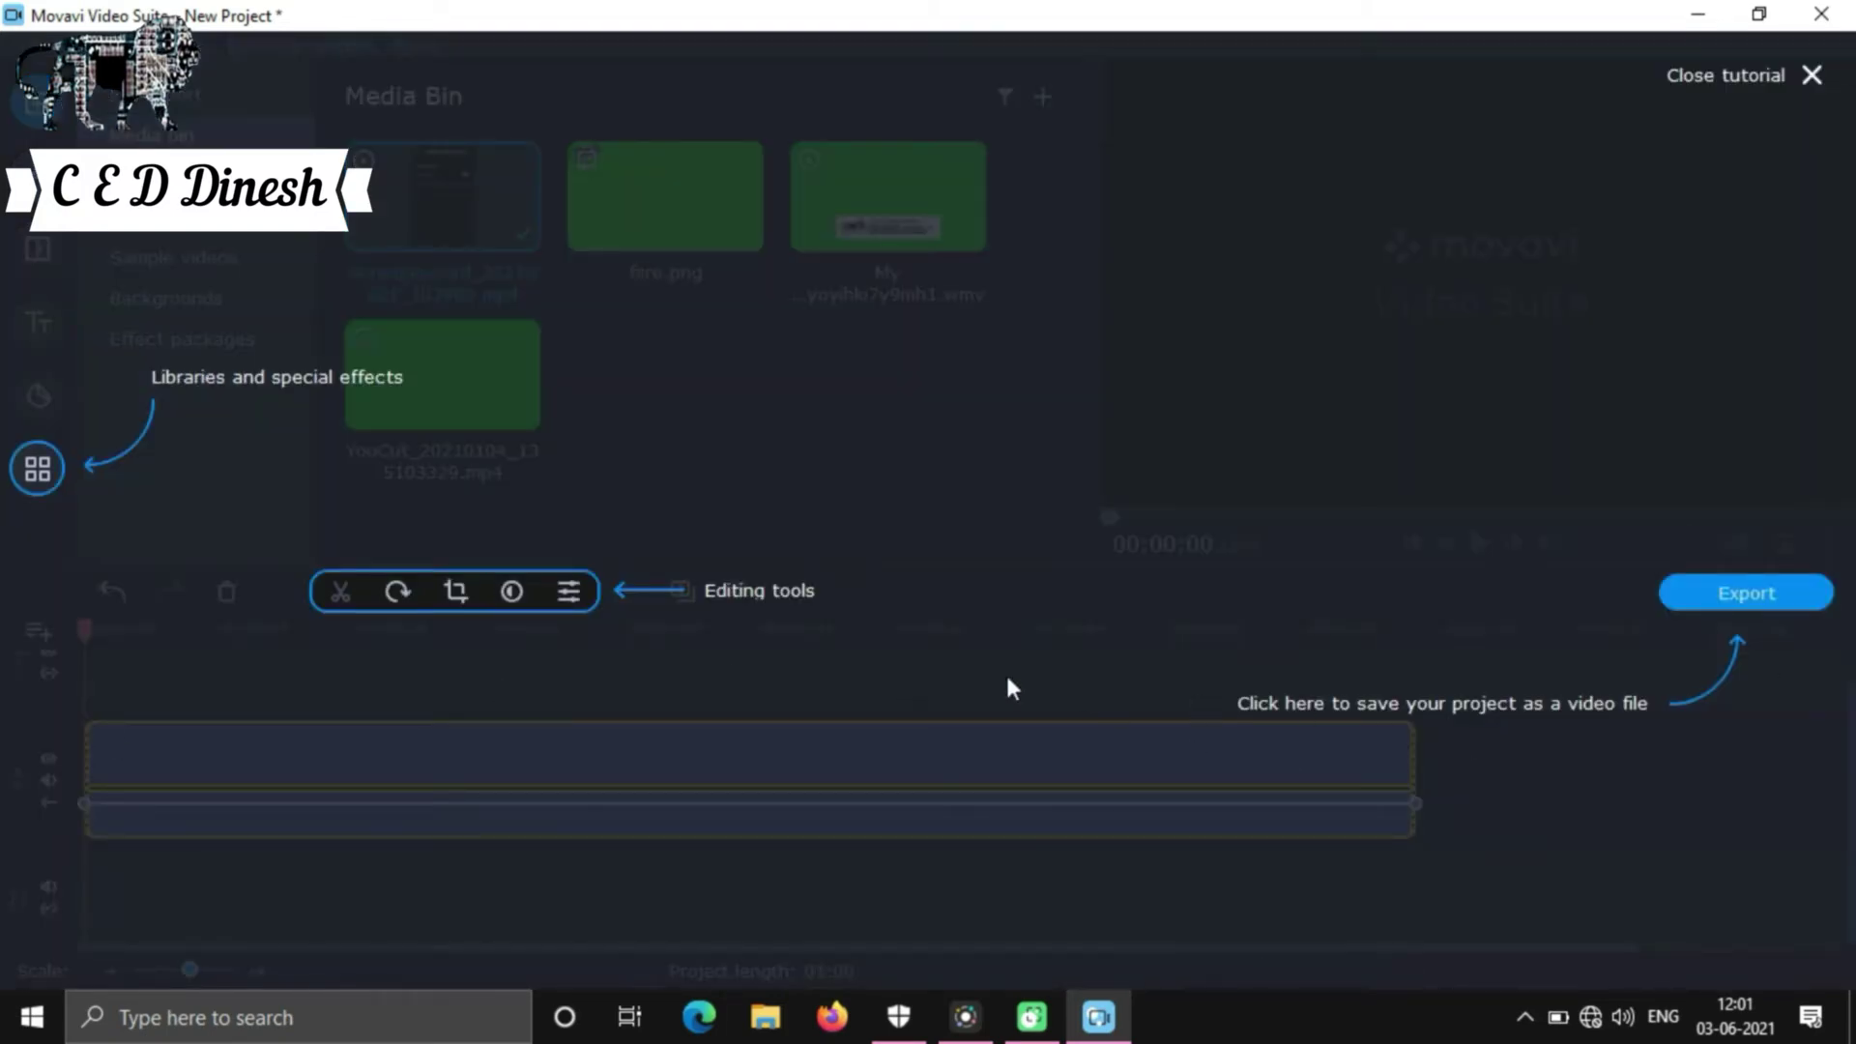
{"action": "left_click", "coordinate": [491, 665]}
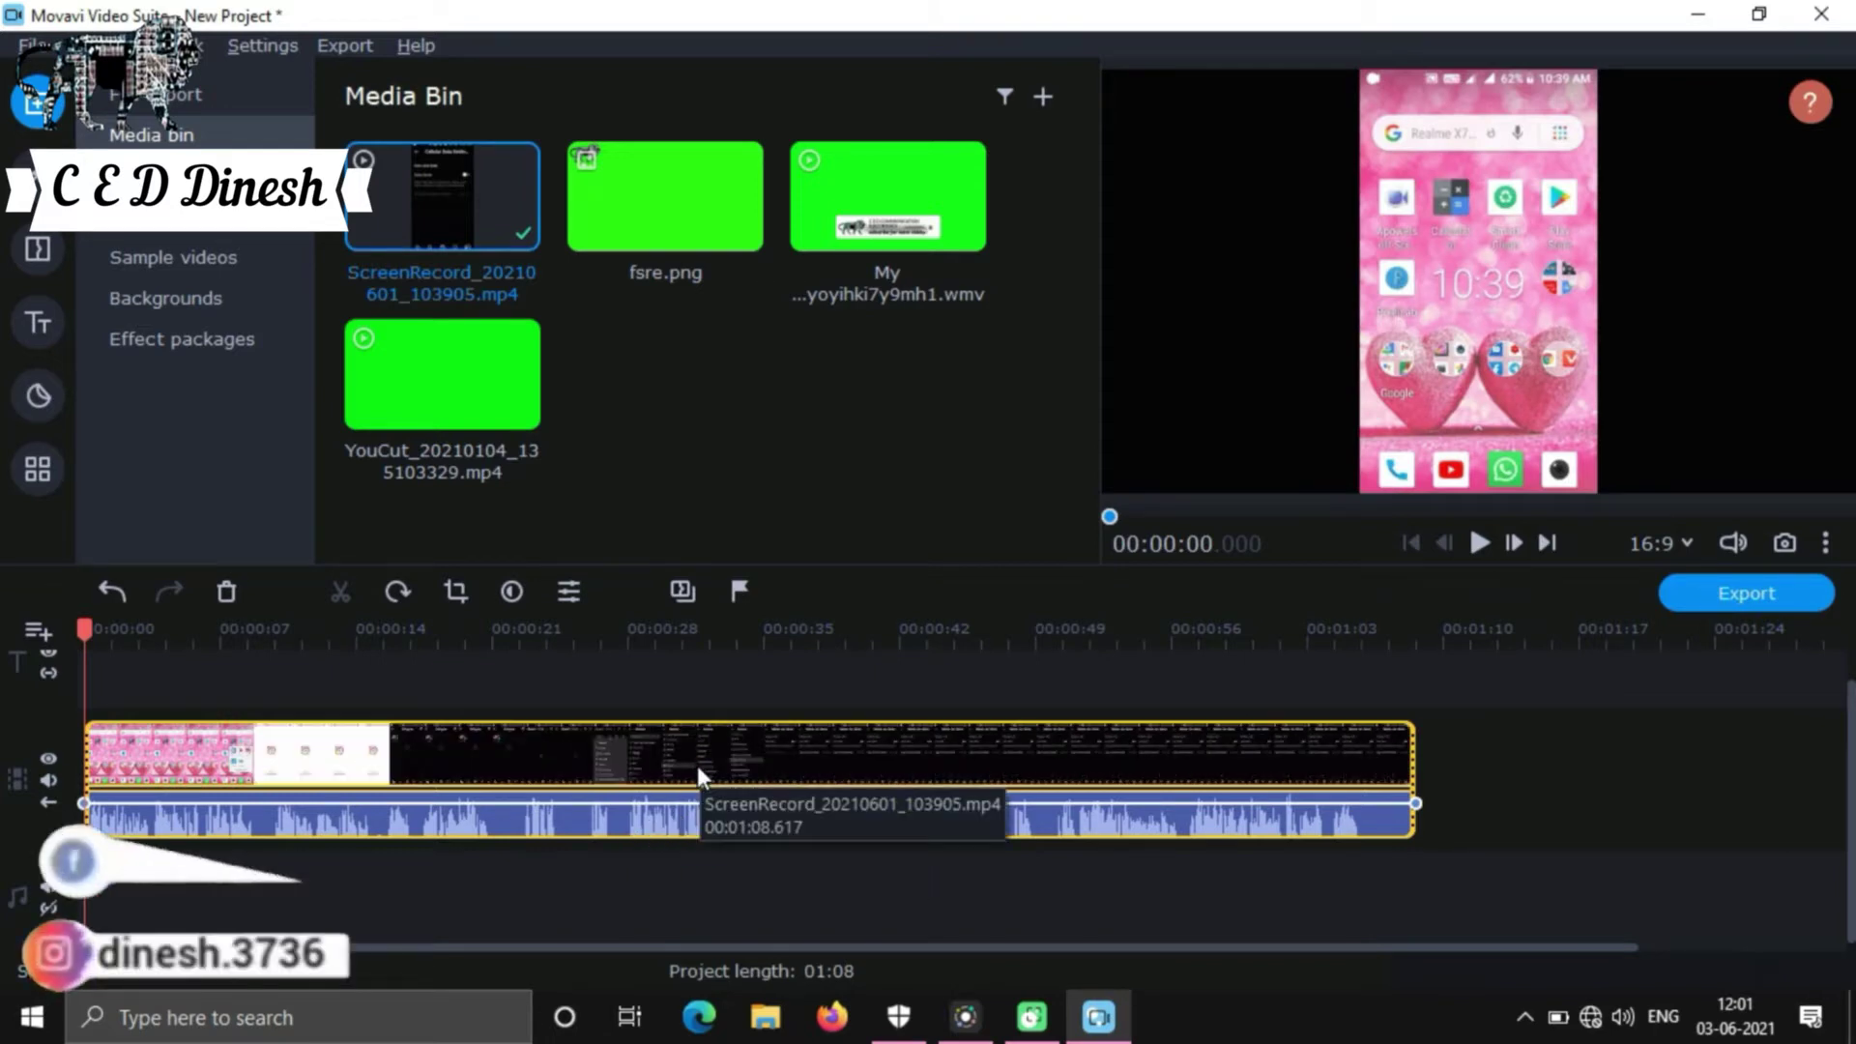
{"action": "left_click", "coordinate": [637, 821]}
{"action": "left_click_drag", "start_coordinate": [658, 827], "coordinate": [640, 908]}
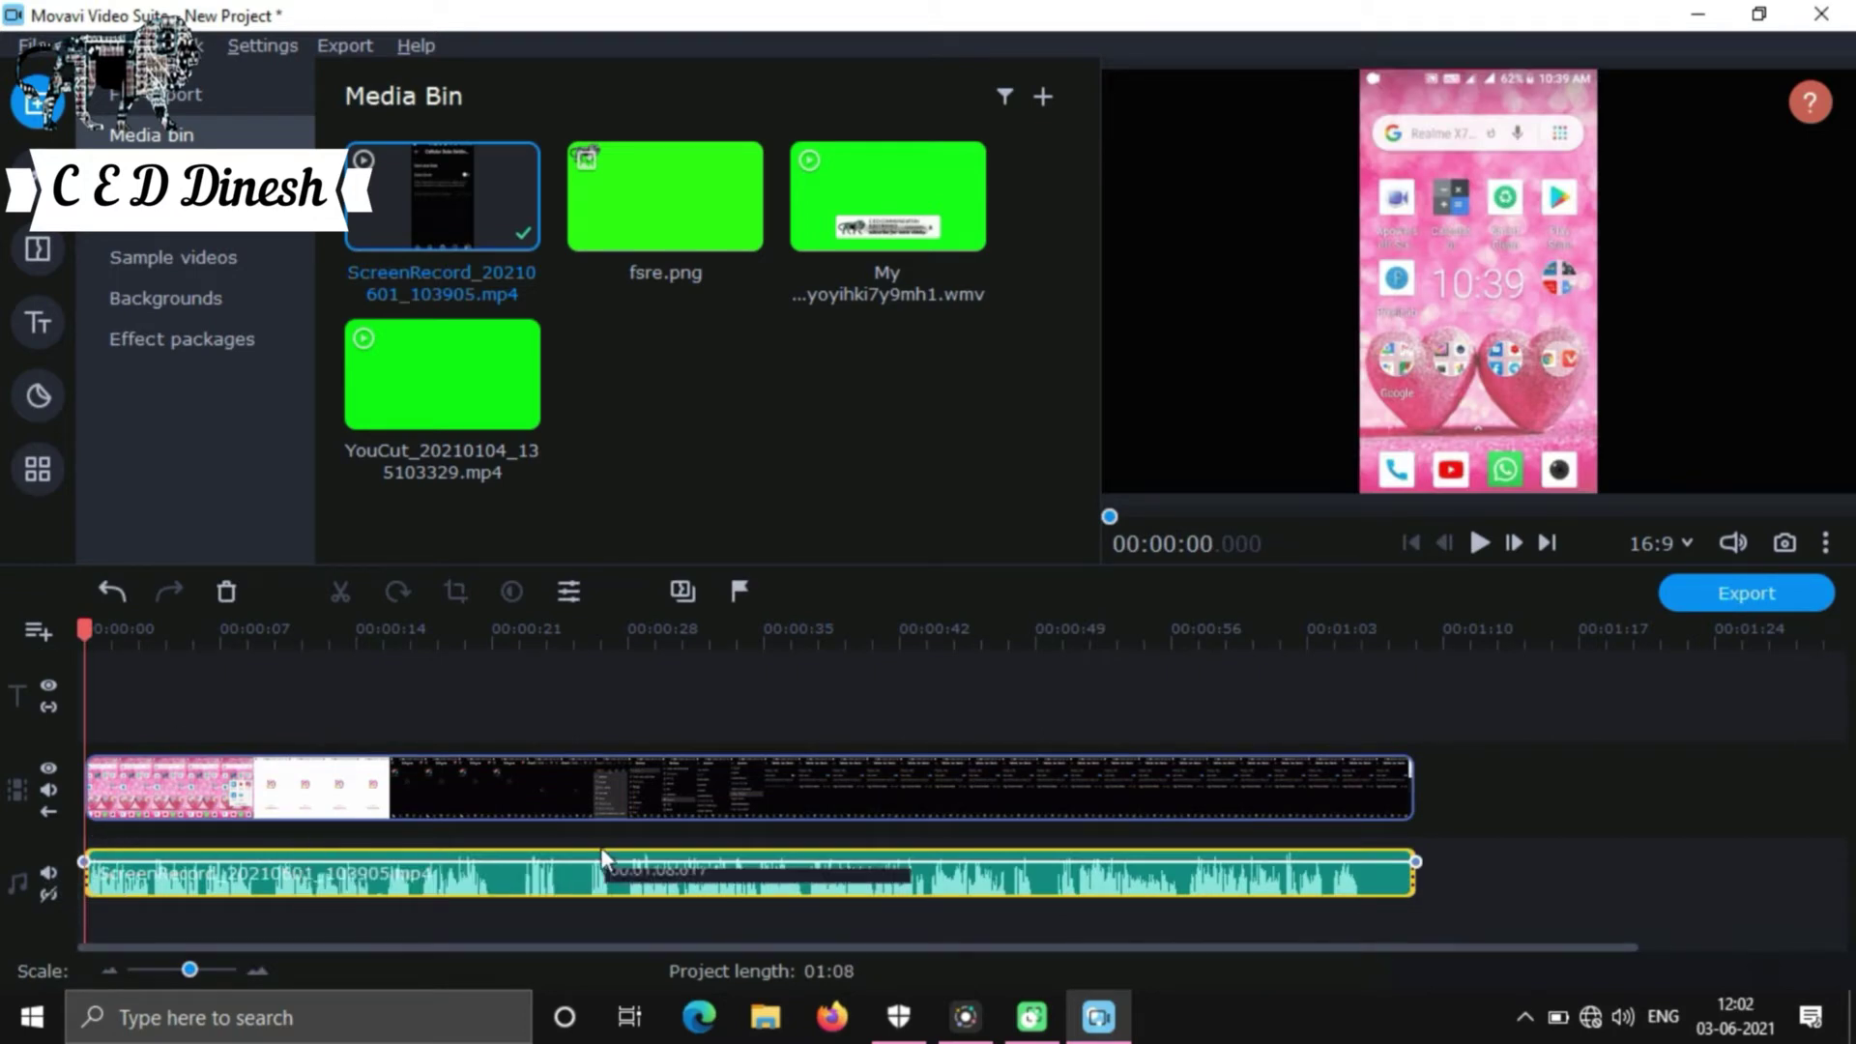
{"action": "left_click", "coordinate": [613, 882]}
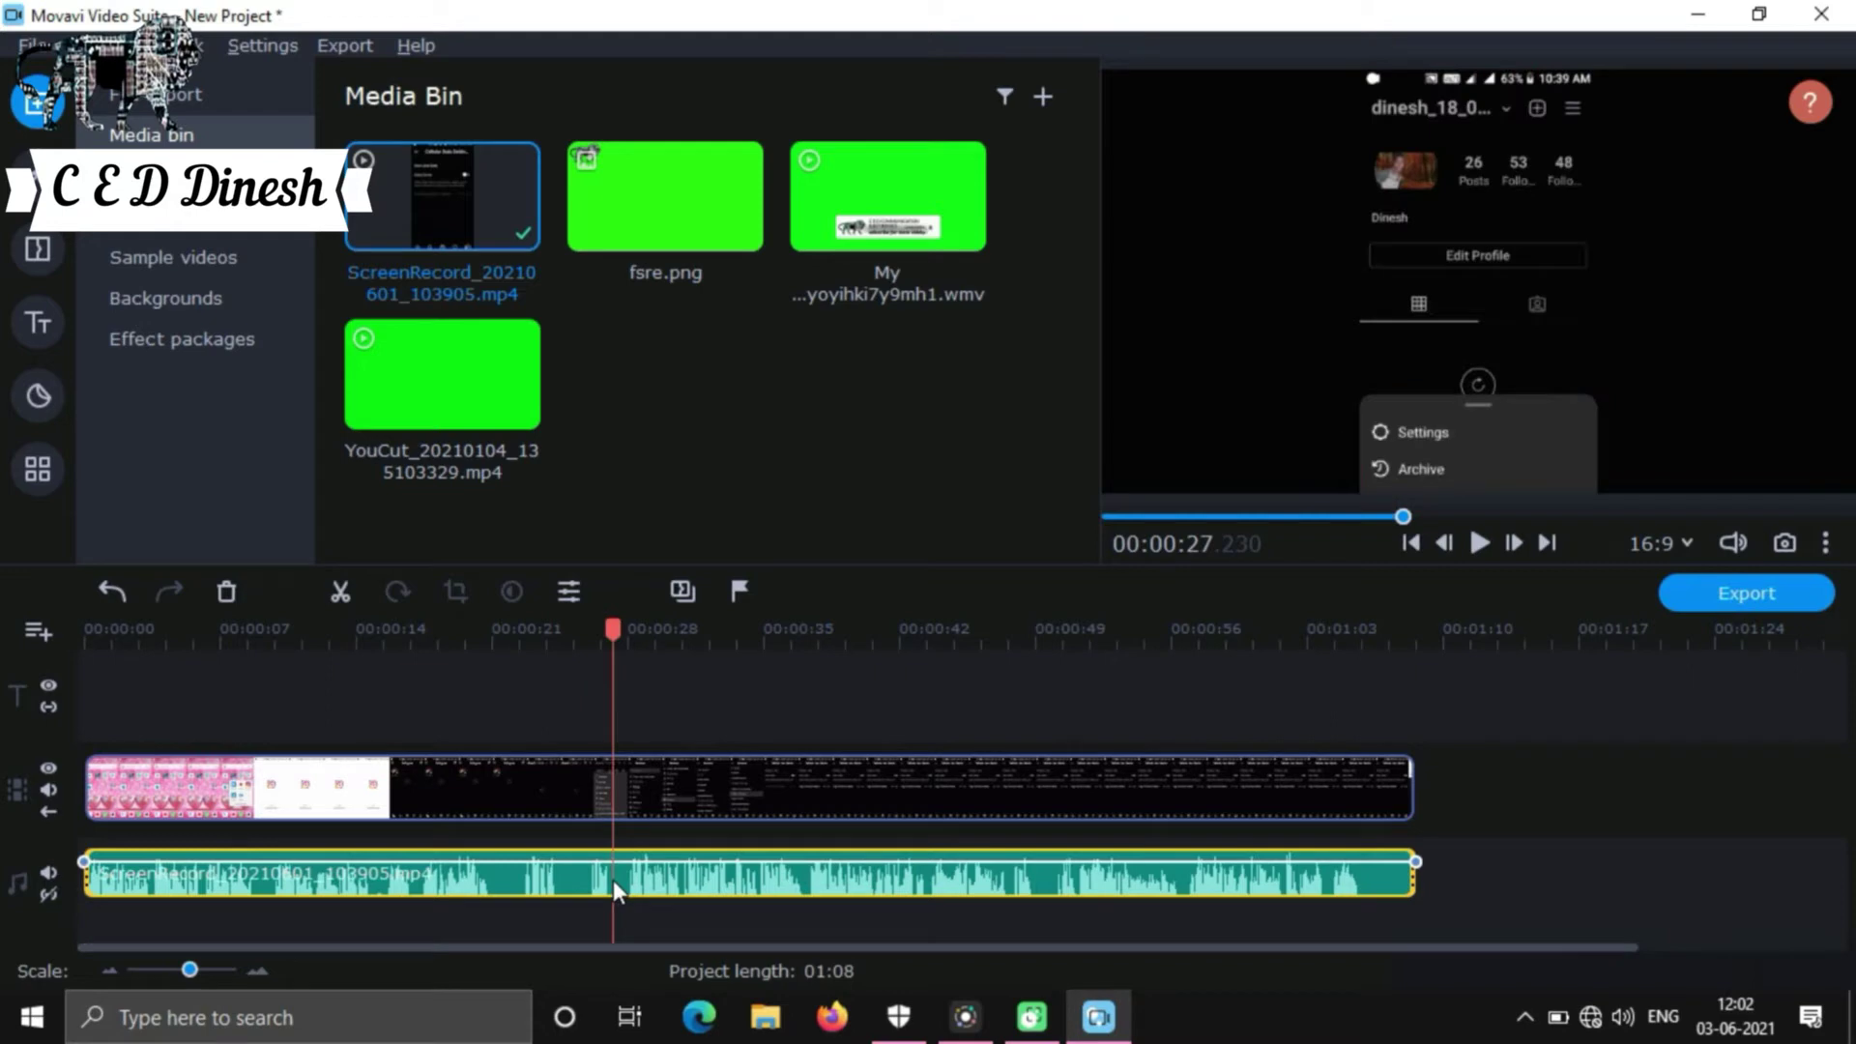
{"action": "left_click", "coordinate": [225, 593]}
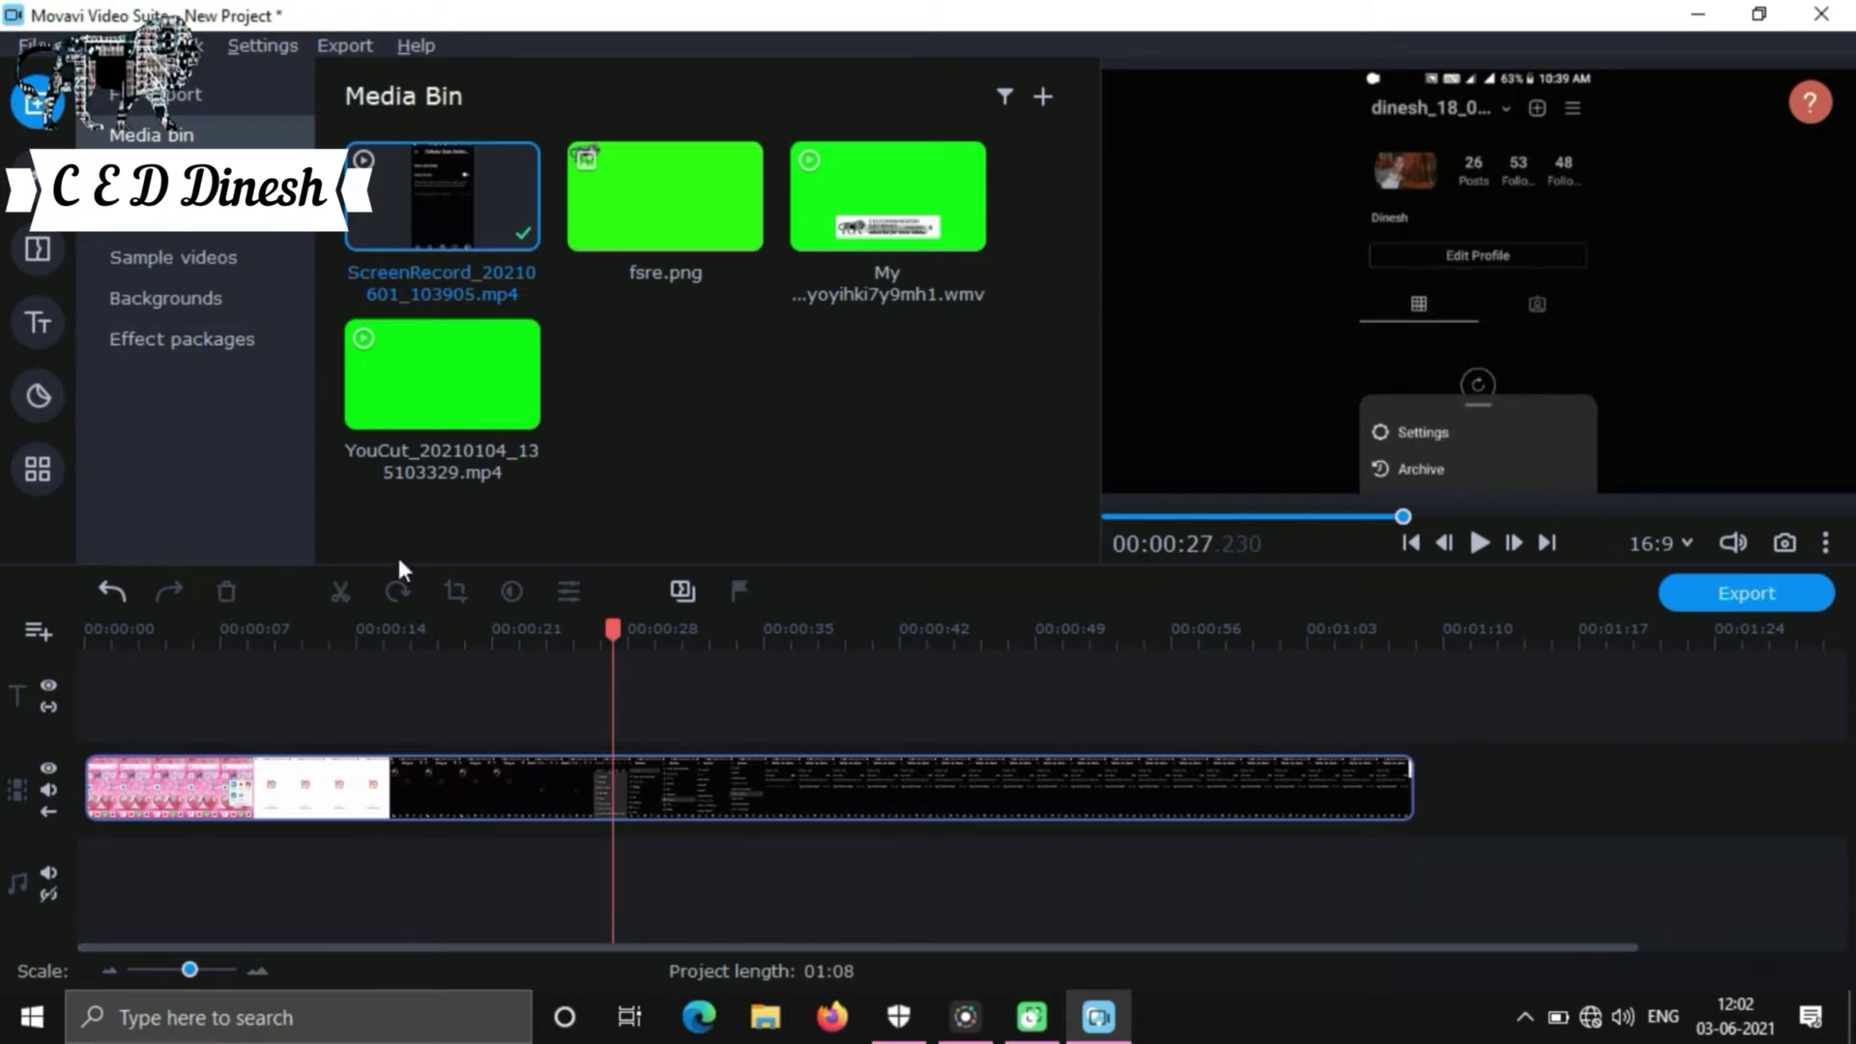
Step: Add two extra video tracks to the timeline above the screen recording
{"action": "right_click", "coordinate": [357, 839]}
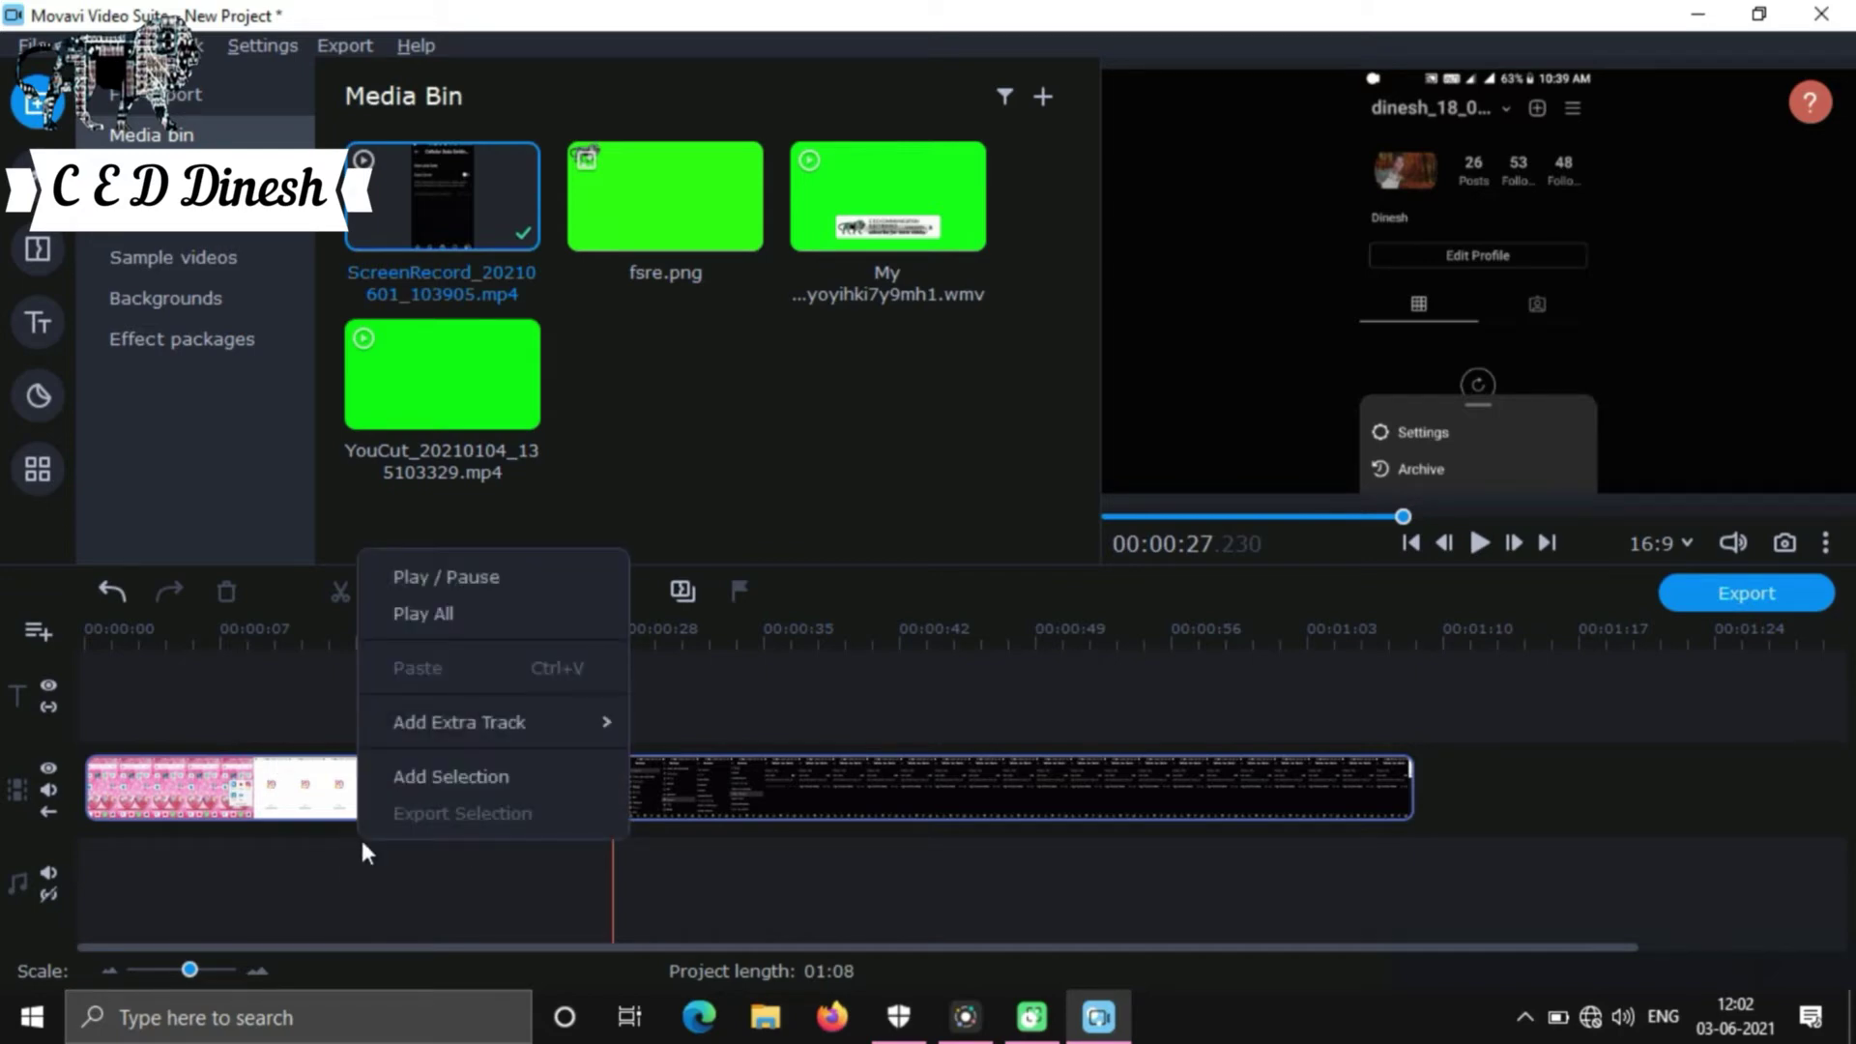
{"action": "mouse_move", "coordinate": [486, 735]}
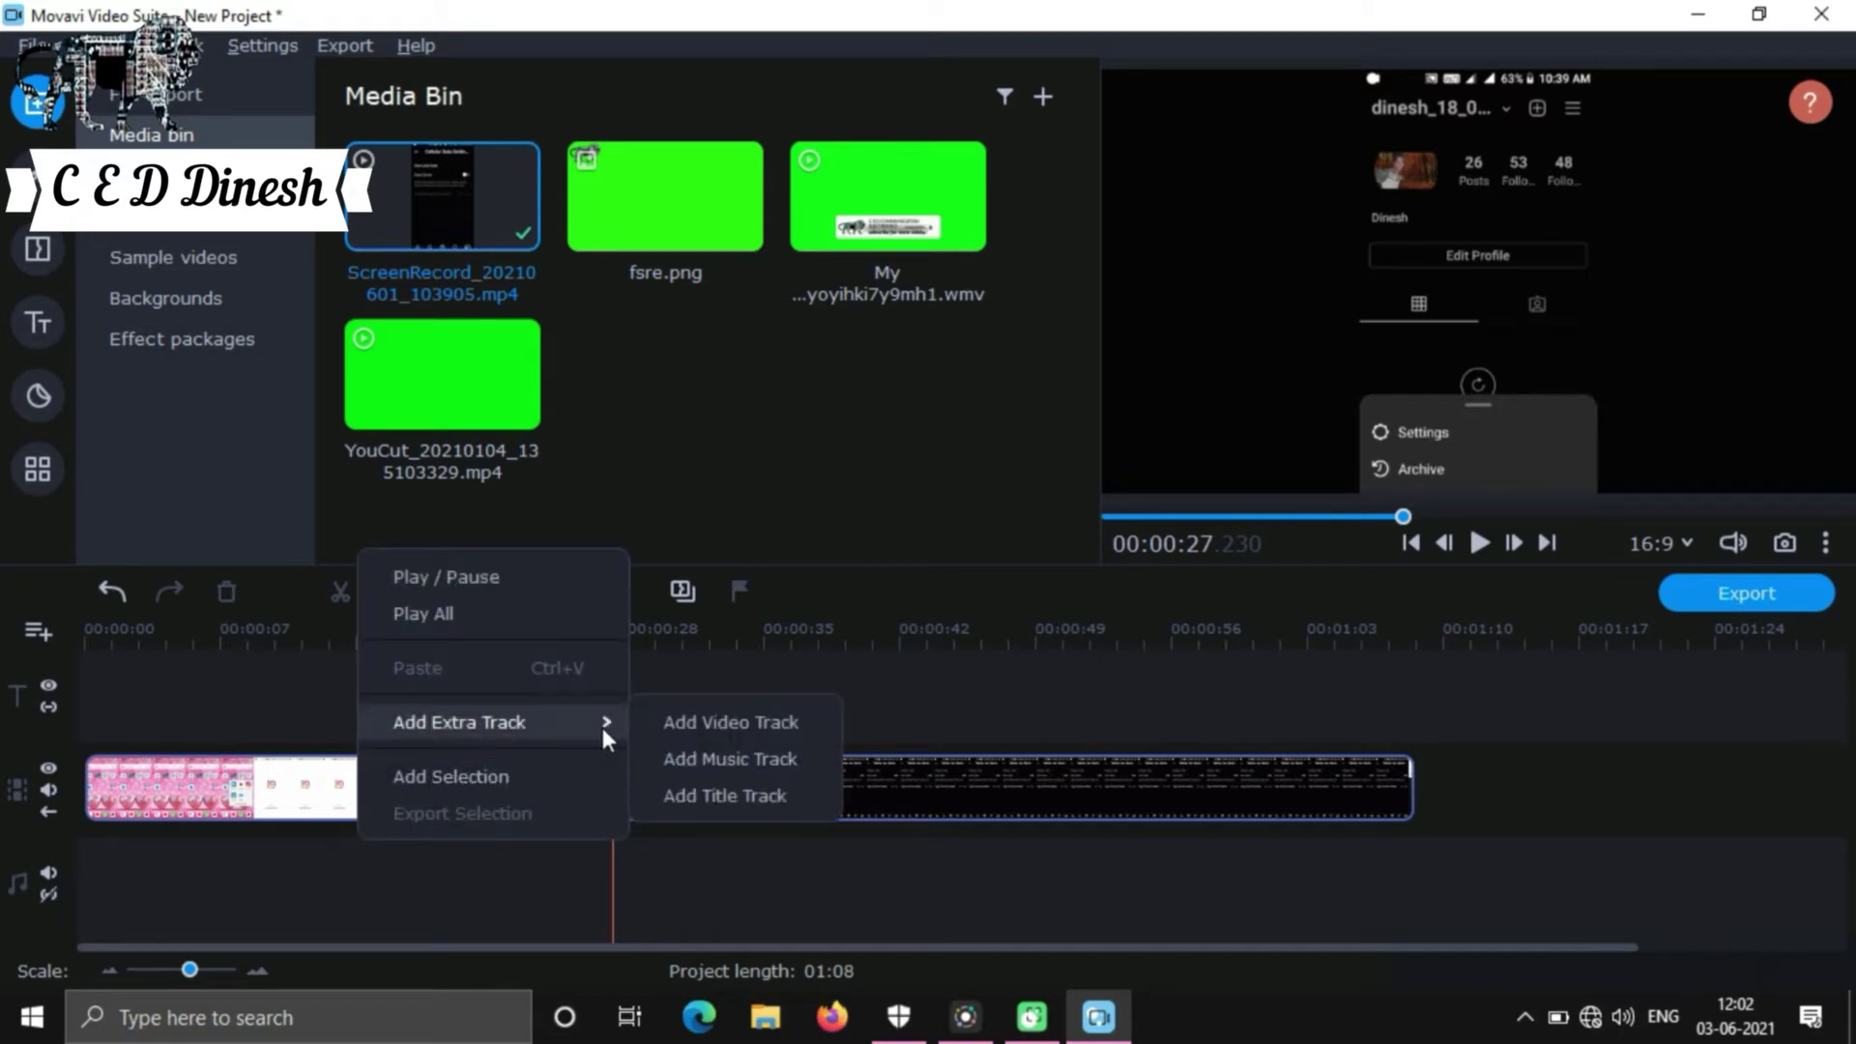
{"action": "left_click", "coordinate": [671, 727]}
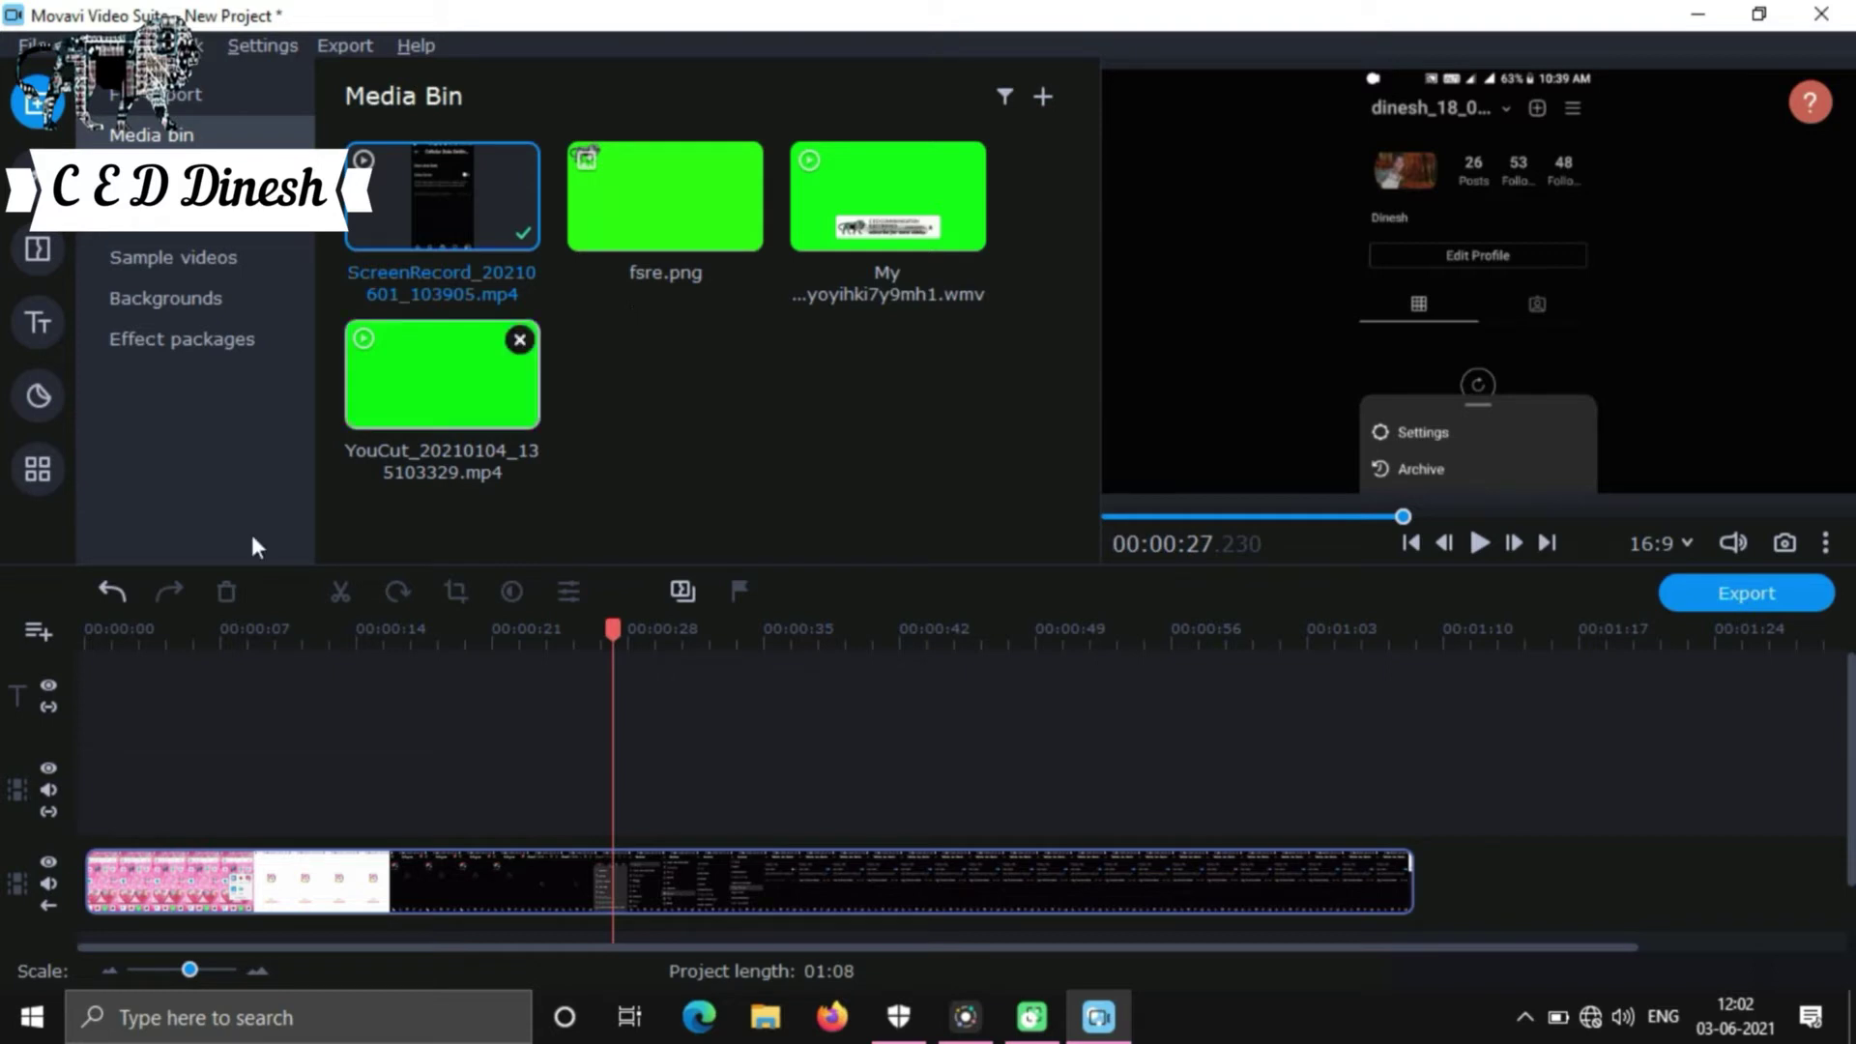
{"action": "right_click", "coordinate": [181, 795]}
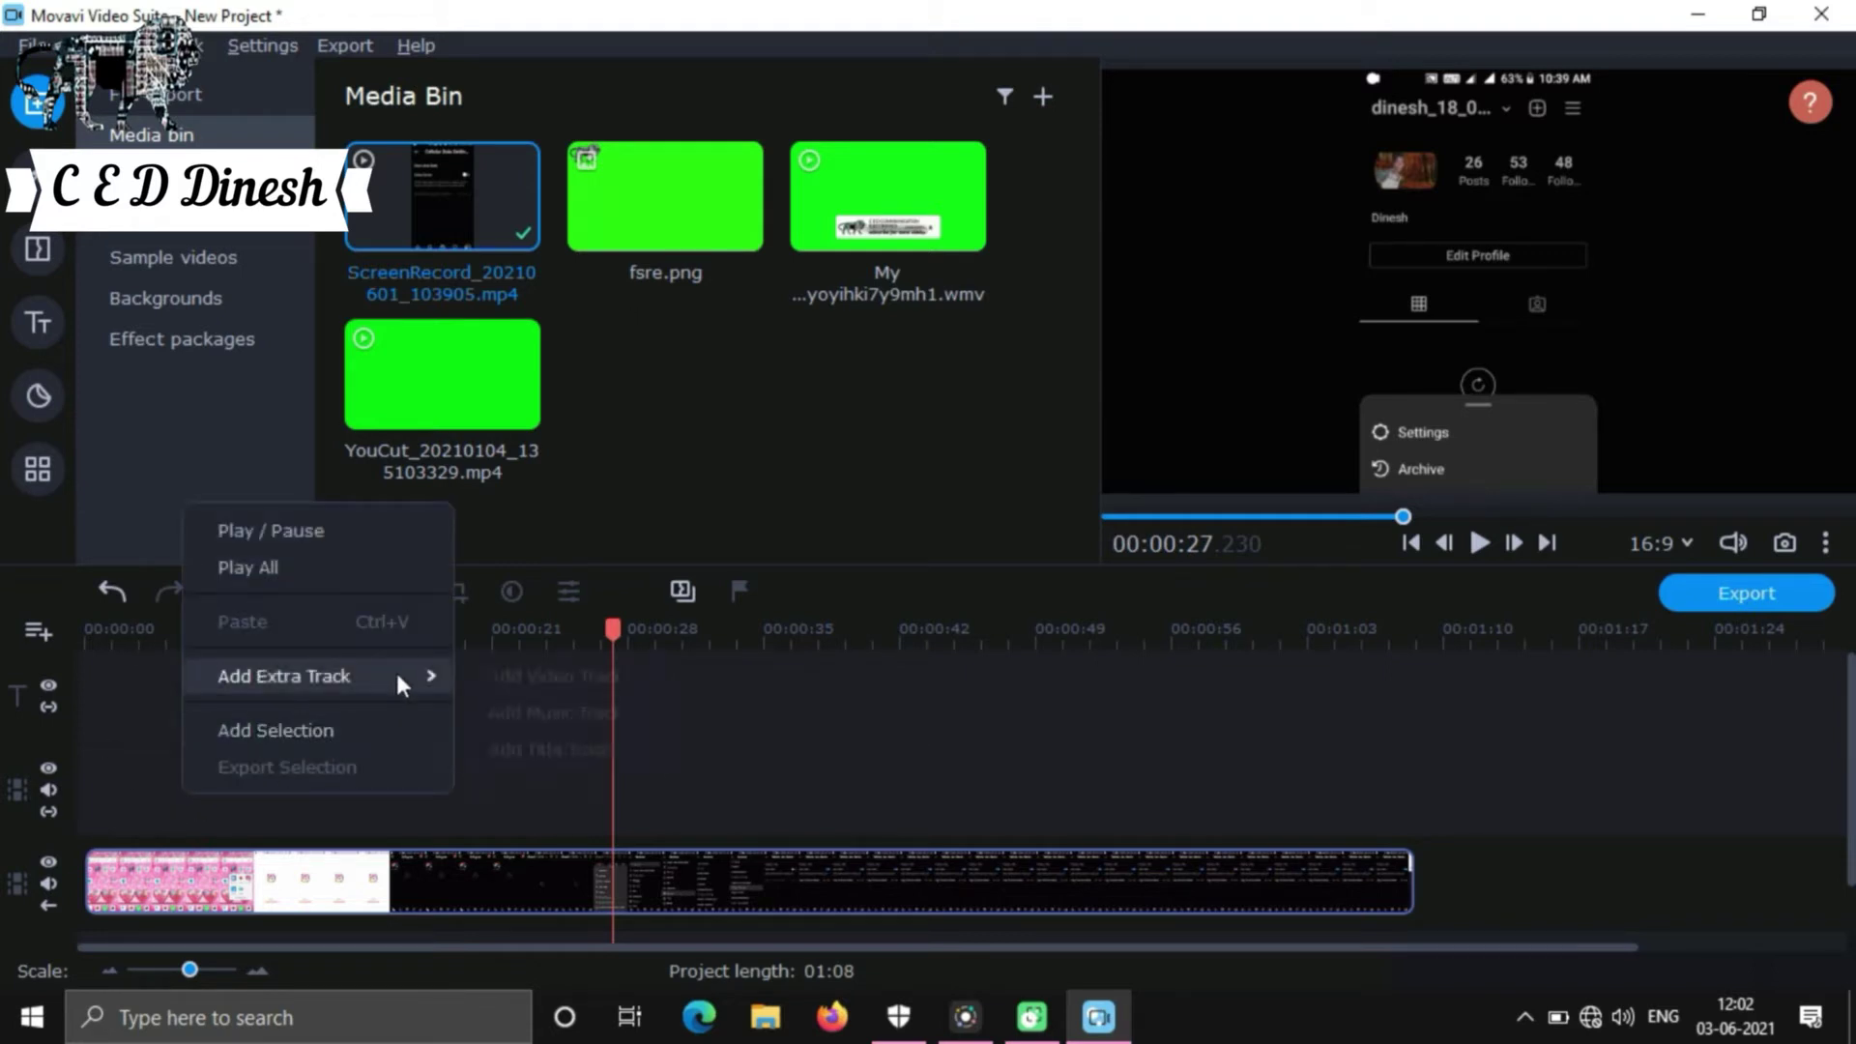
{"action": "mouse_move", "coordinate": [400, 676]}
{"action": "left_click", "coordinate": [510, 677]}
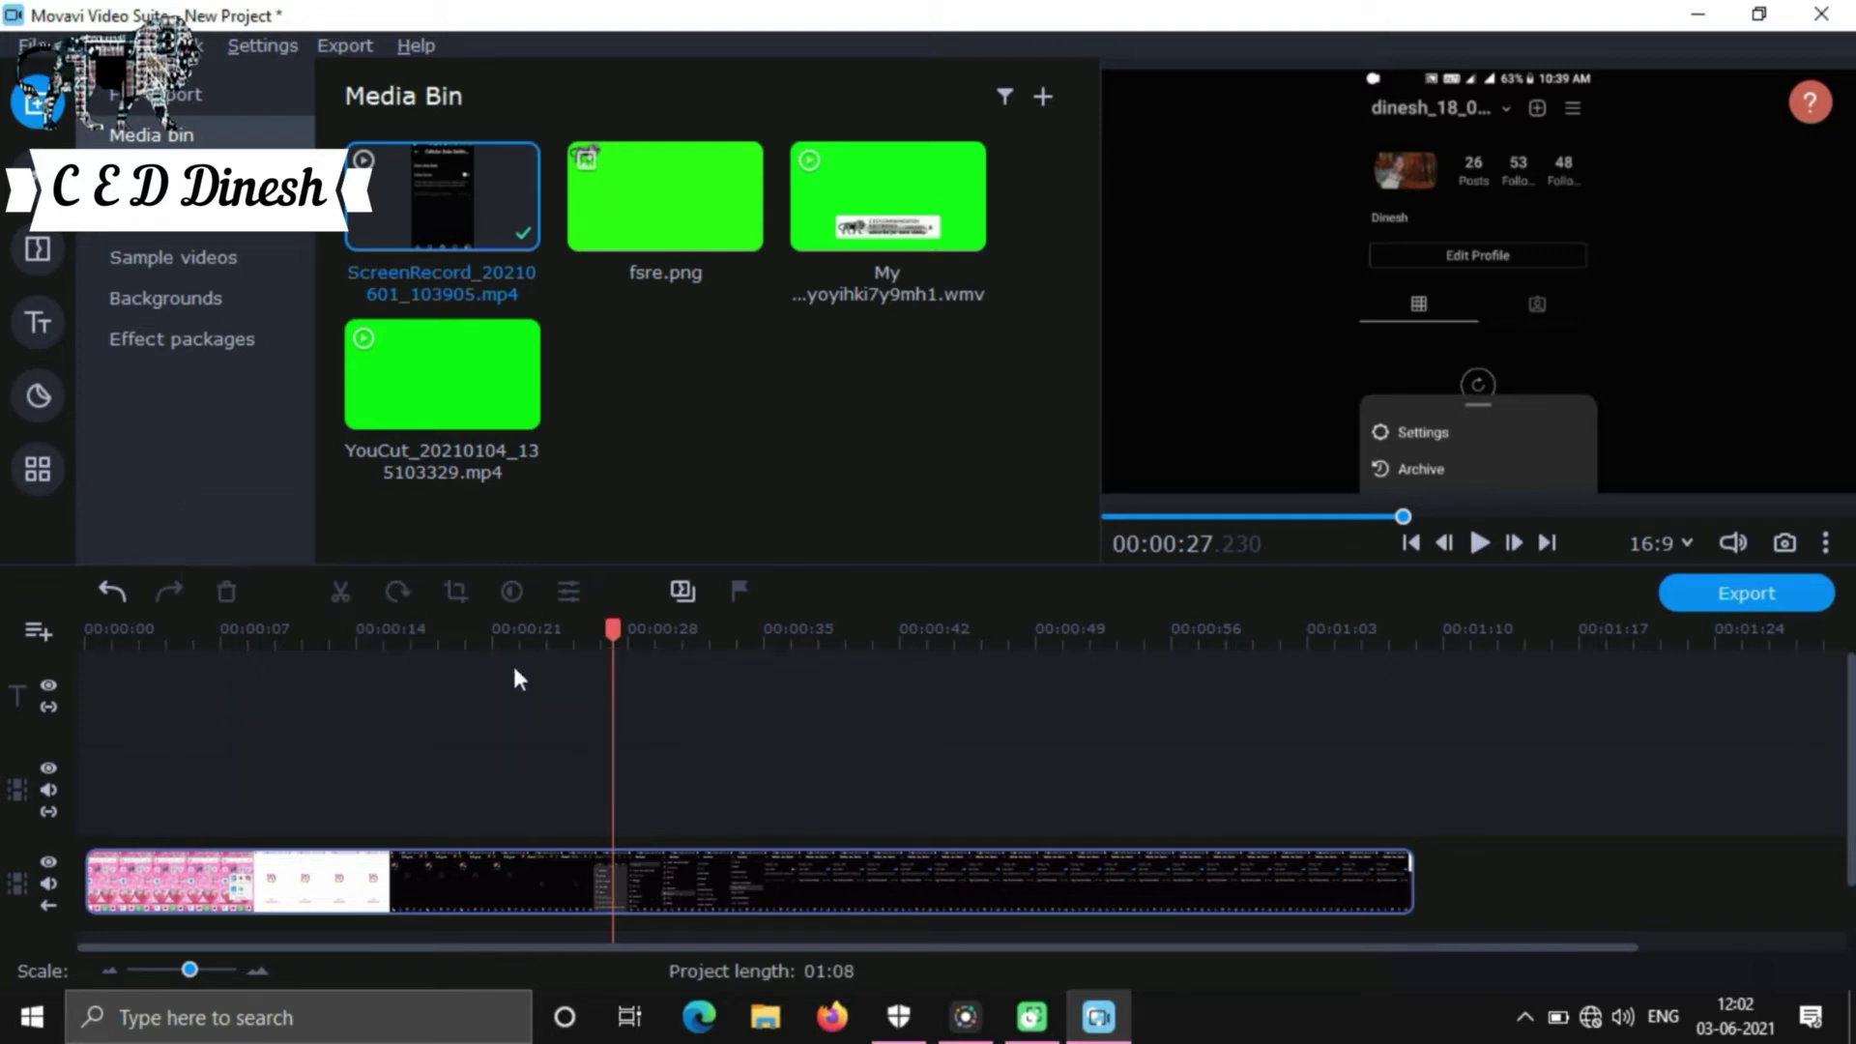
Step: Place fsre.png at the start of the track above the screen recording and extend it to the recording's end
{"action": "left_click_drag", "start_coordinate": [647, 196], "coordinate": [87, 859]}
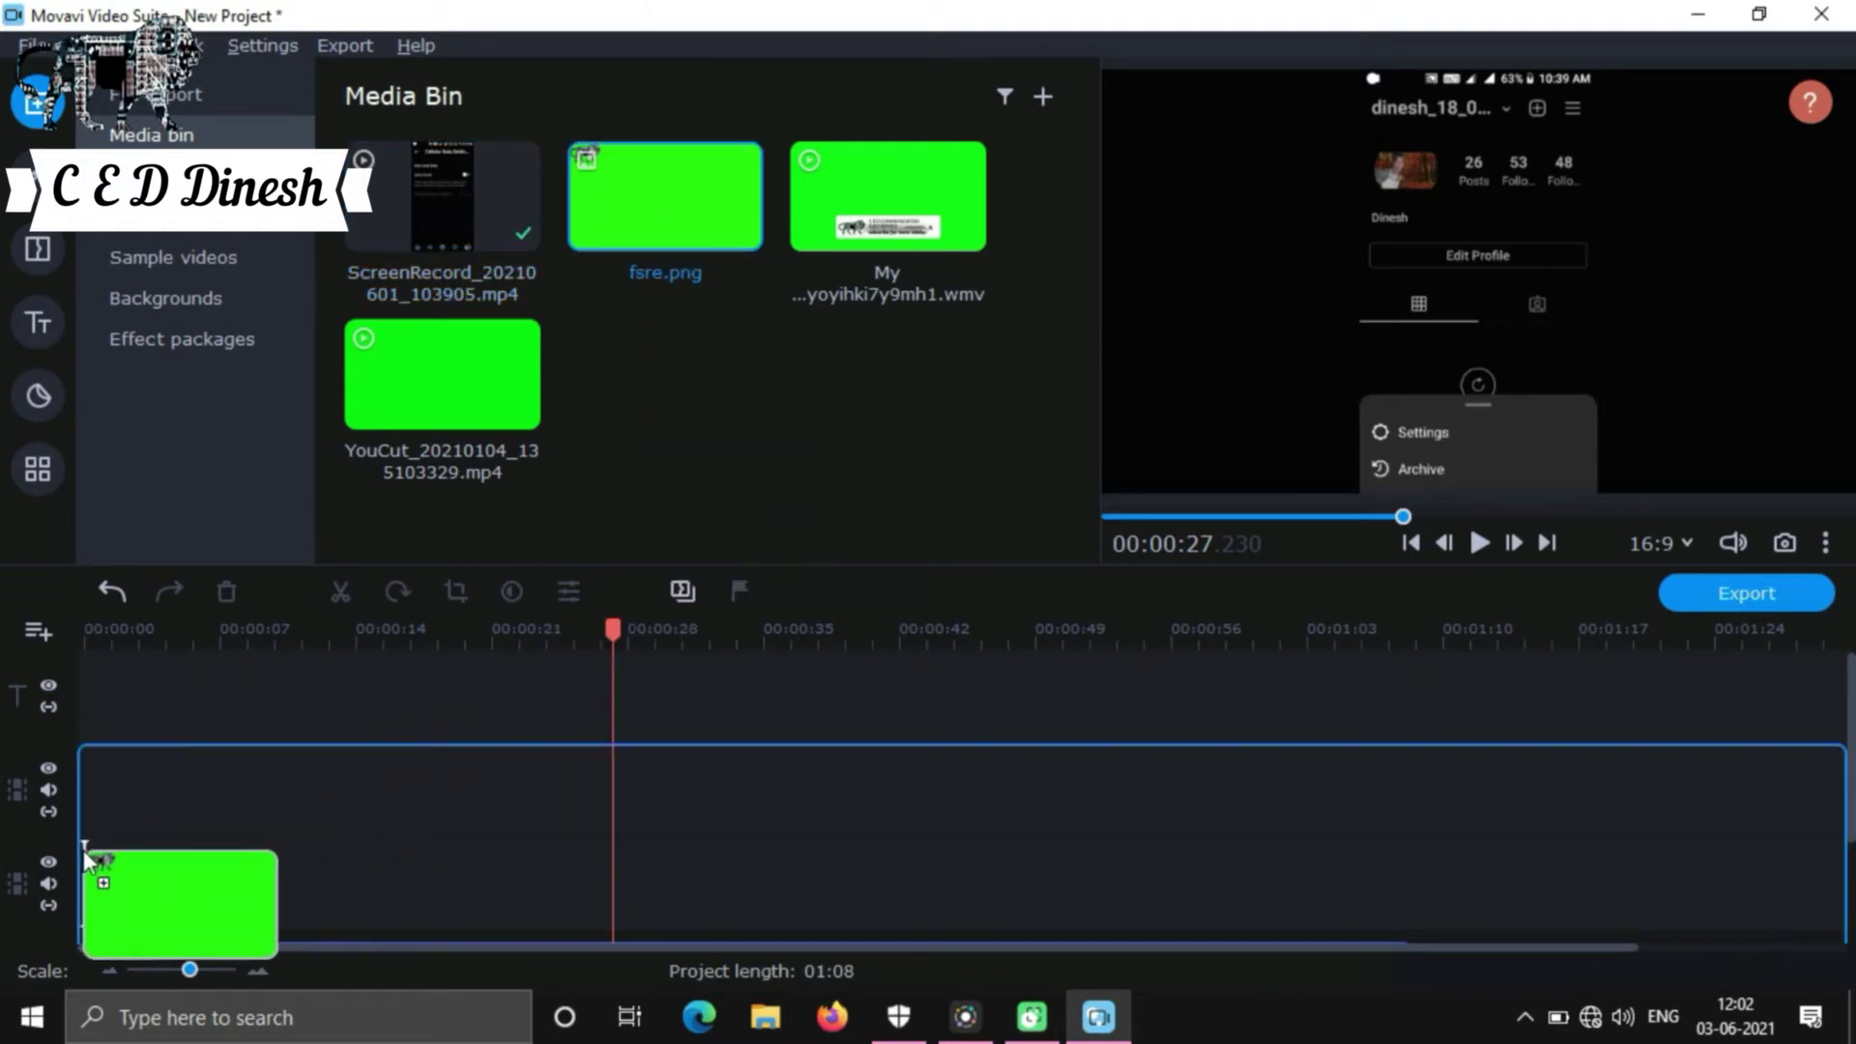
{"action": "left_click_drag", "start_coordinate": [166, 877], "coordinate": [1575, 880]}
{"action": "scroll", "coordinate": [1849, 754], "scroll_direction": "down", "scroll_amount": 3}
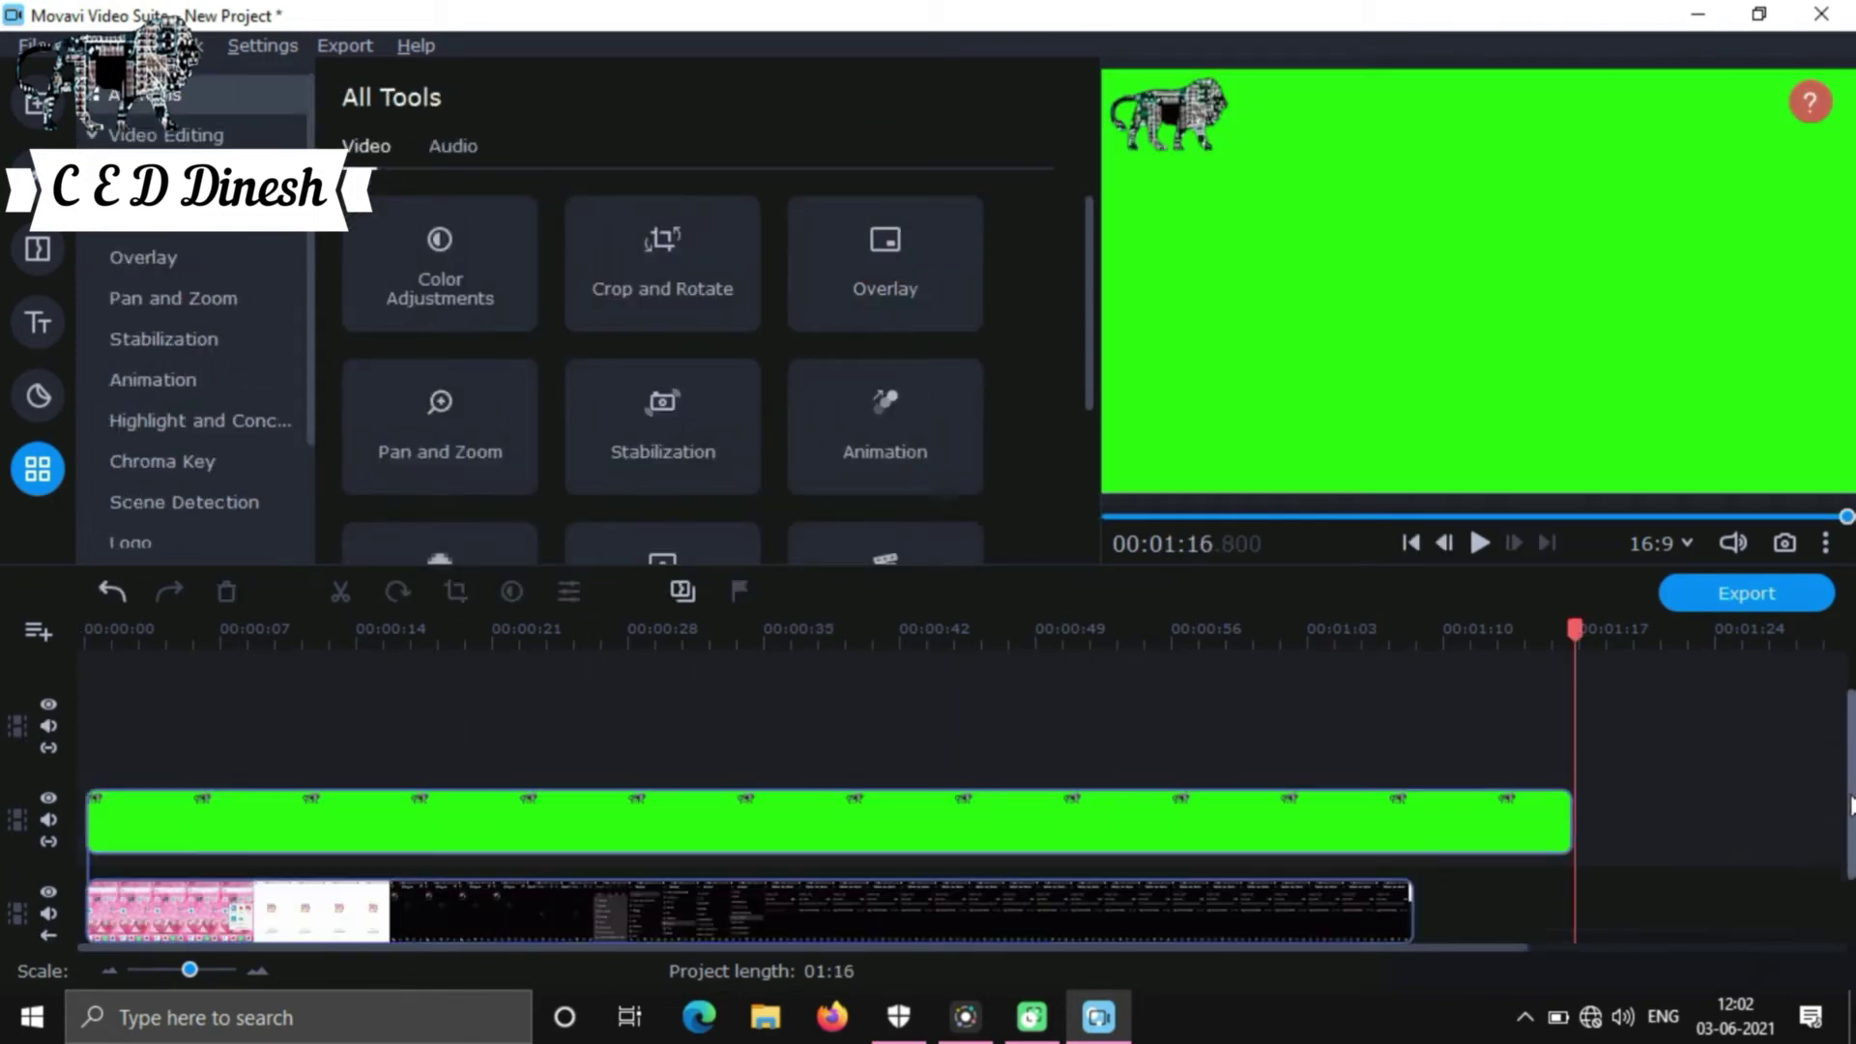
{"action": "left_click_drag", "start_coordinate": [1565, 749], "coordinate": [1392, 758]}
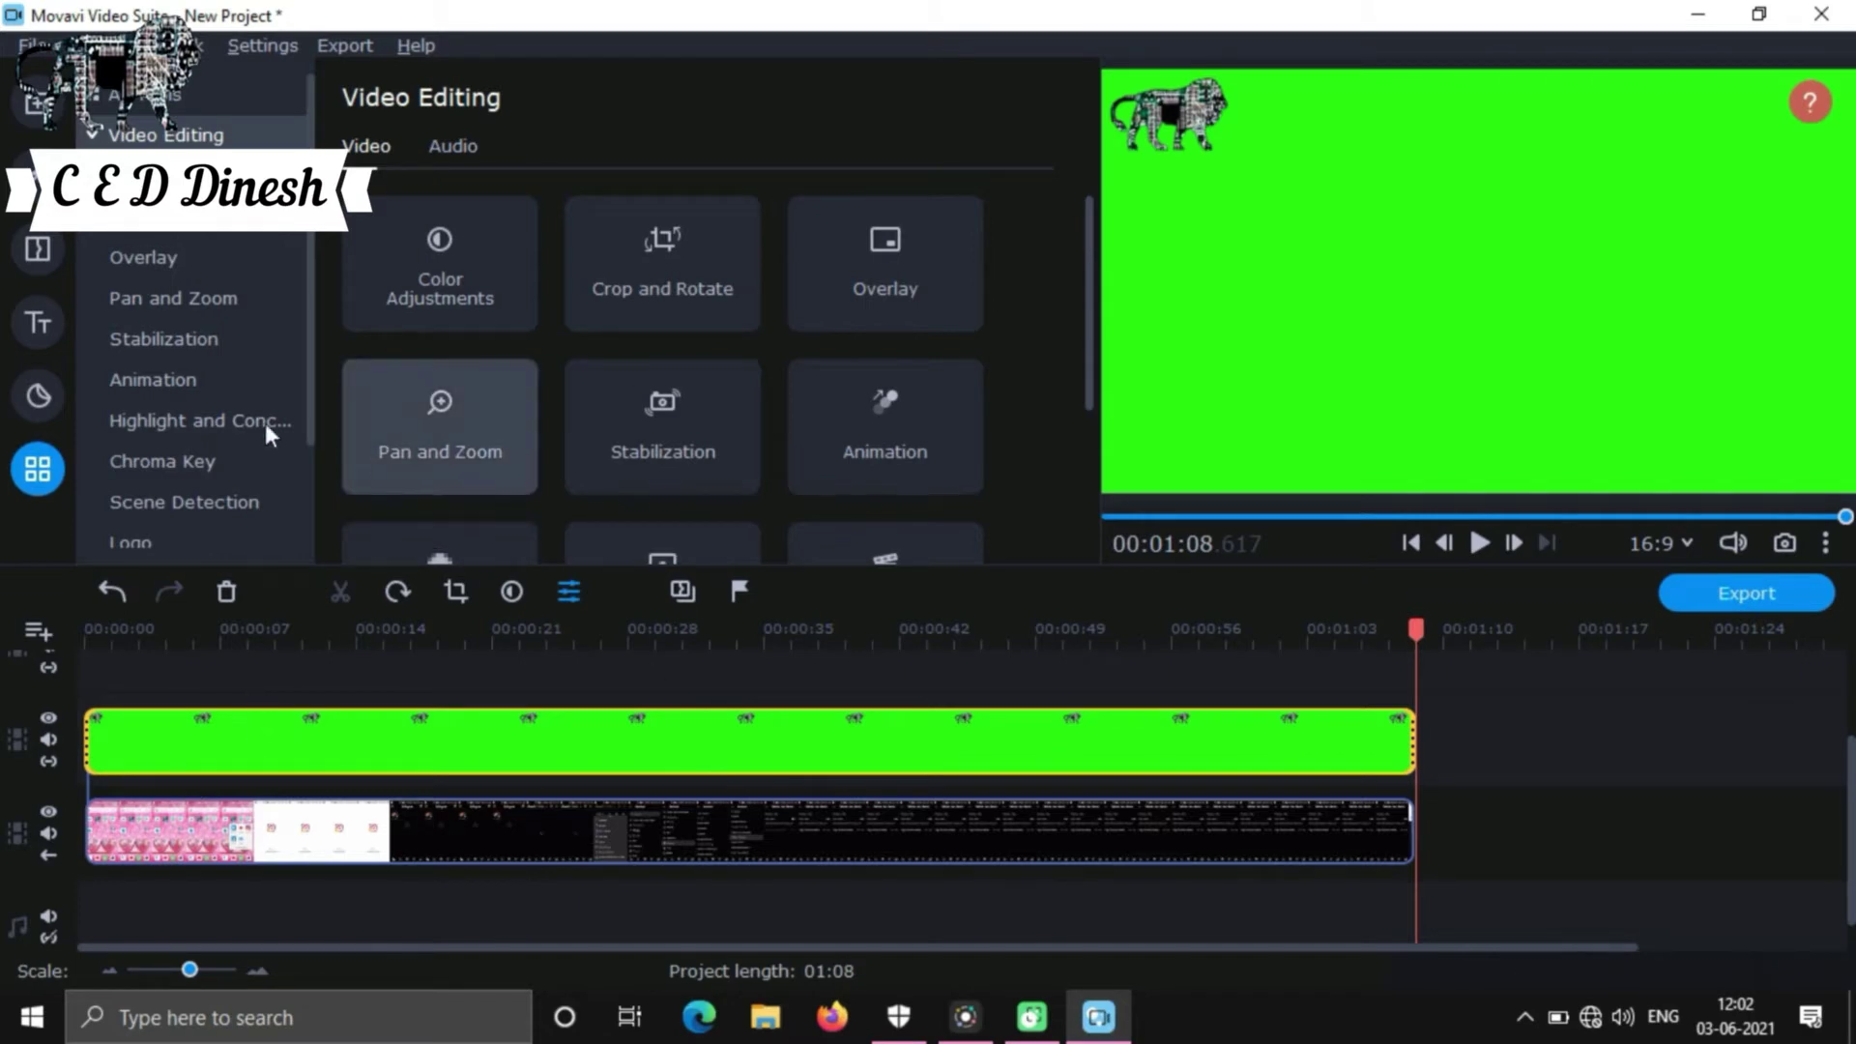
Step: Apply Chroma Key to the fsre.png clip, picking its green background as the colour made transparent
{"action": "left_click", "coordinate": [193, 462]}
{"action": "left_click", "coordinate": [615, 231]}
{"action": "left_click", "coordinate": [1384, 232]}
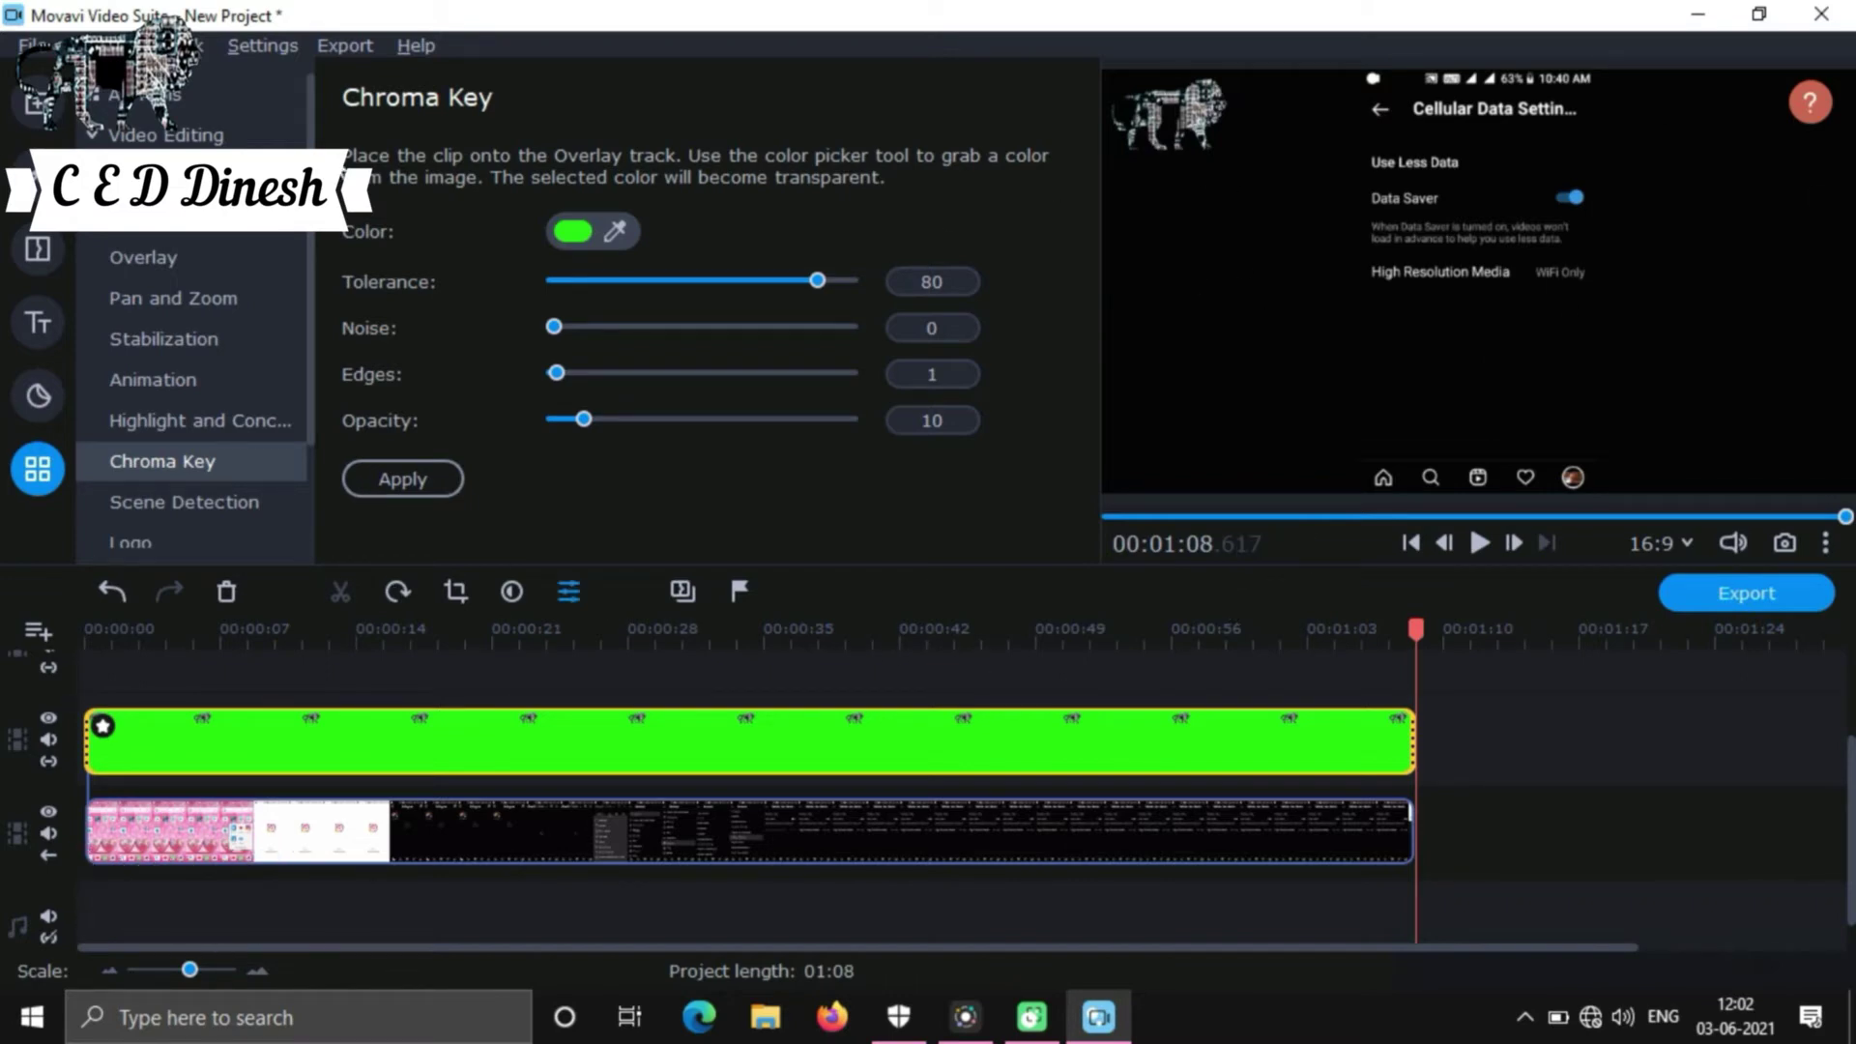
Step: Shrink the fsre.png overlay to about three quarters of the frame size, keeping it anchored in the frame's upper-left corner
{"action": "left_click", "coordinate": [165, 259]}
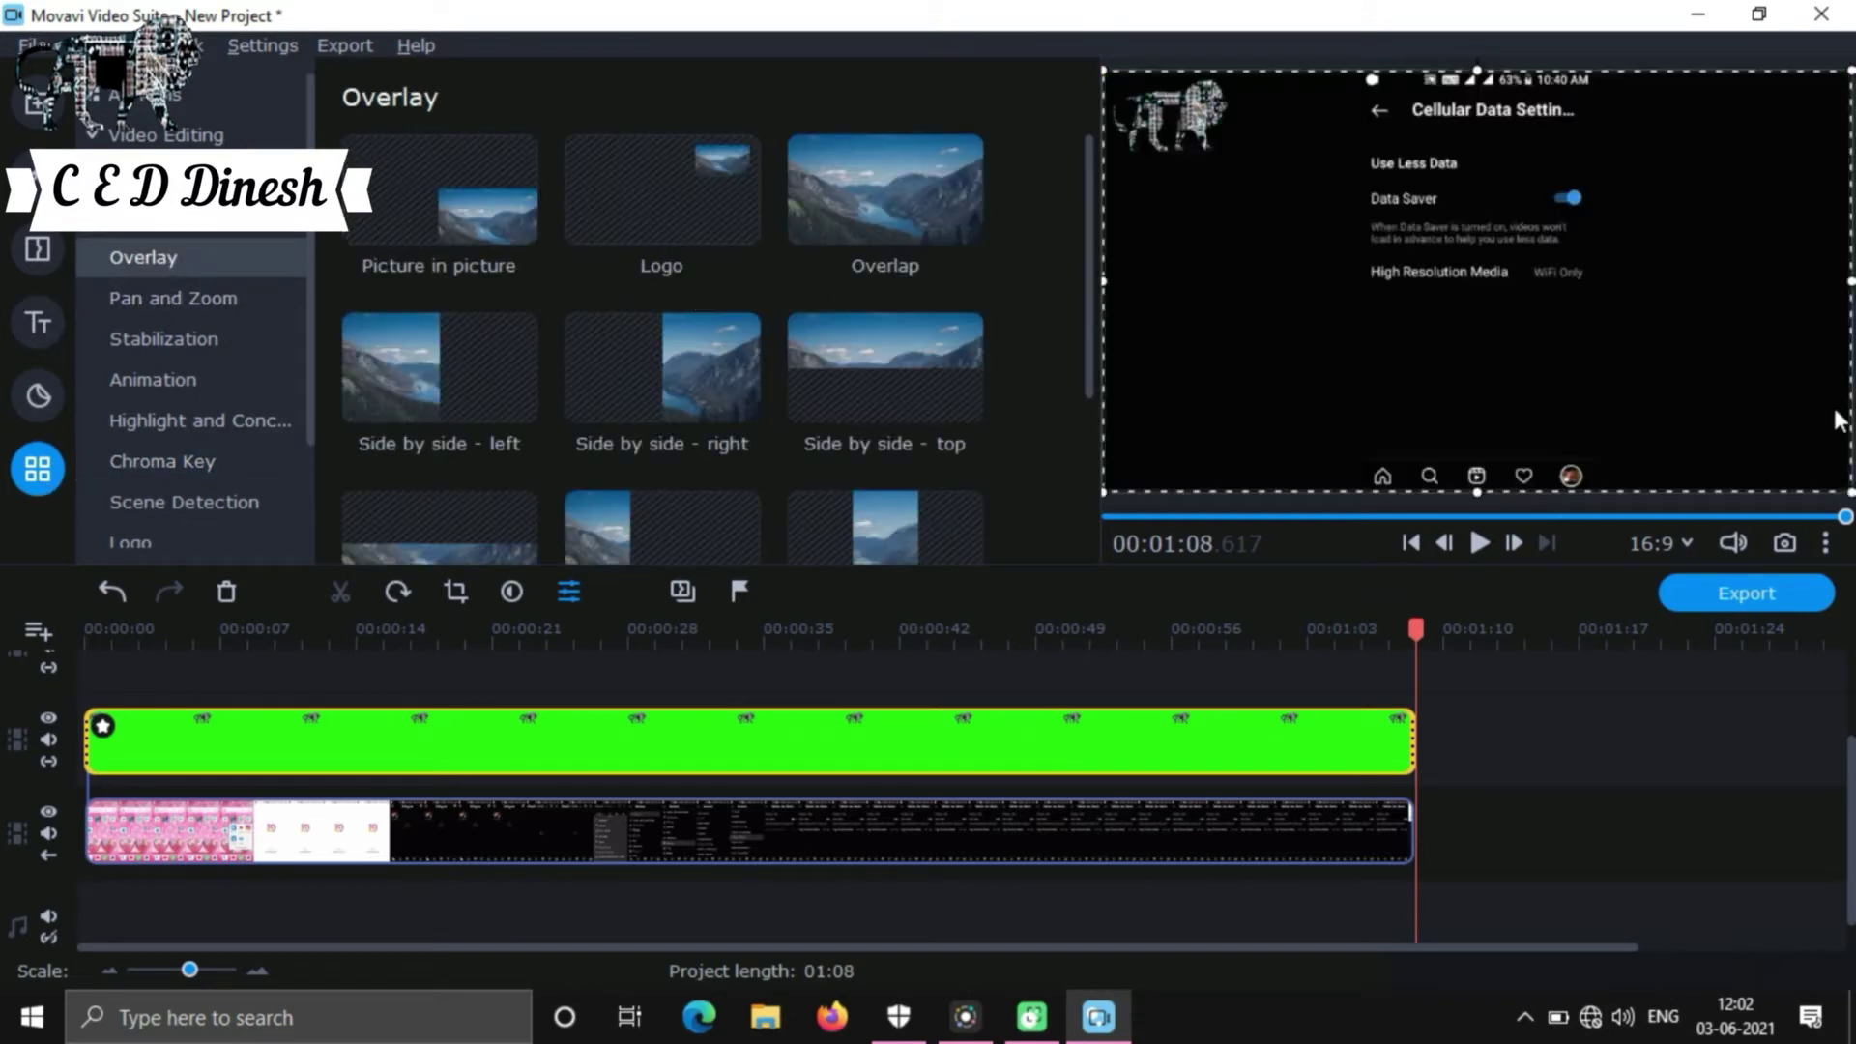
{"action": "left_click_drag", "start_coordinate": [1850, 492], "coordinate": [1670, 390]}
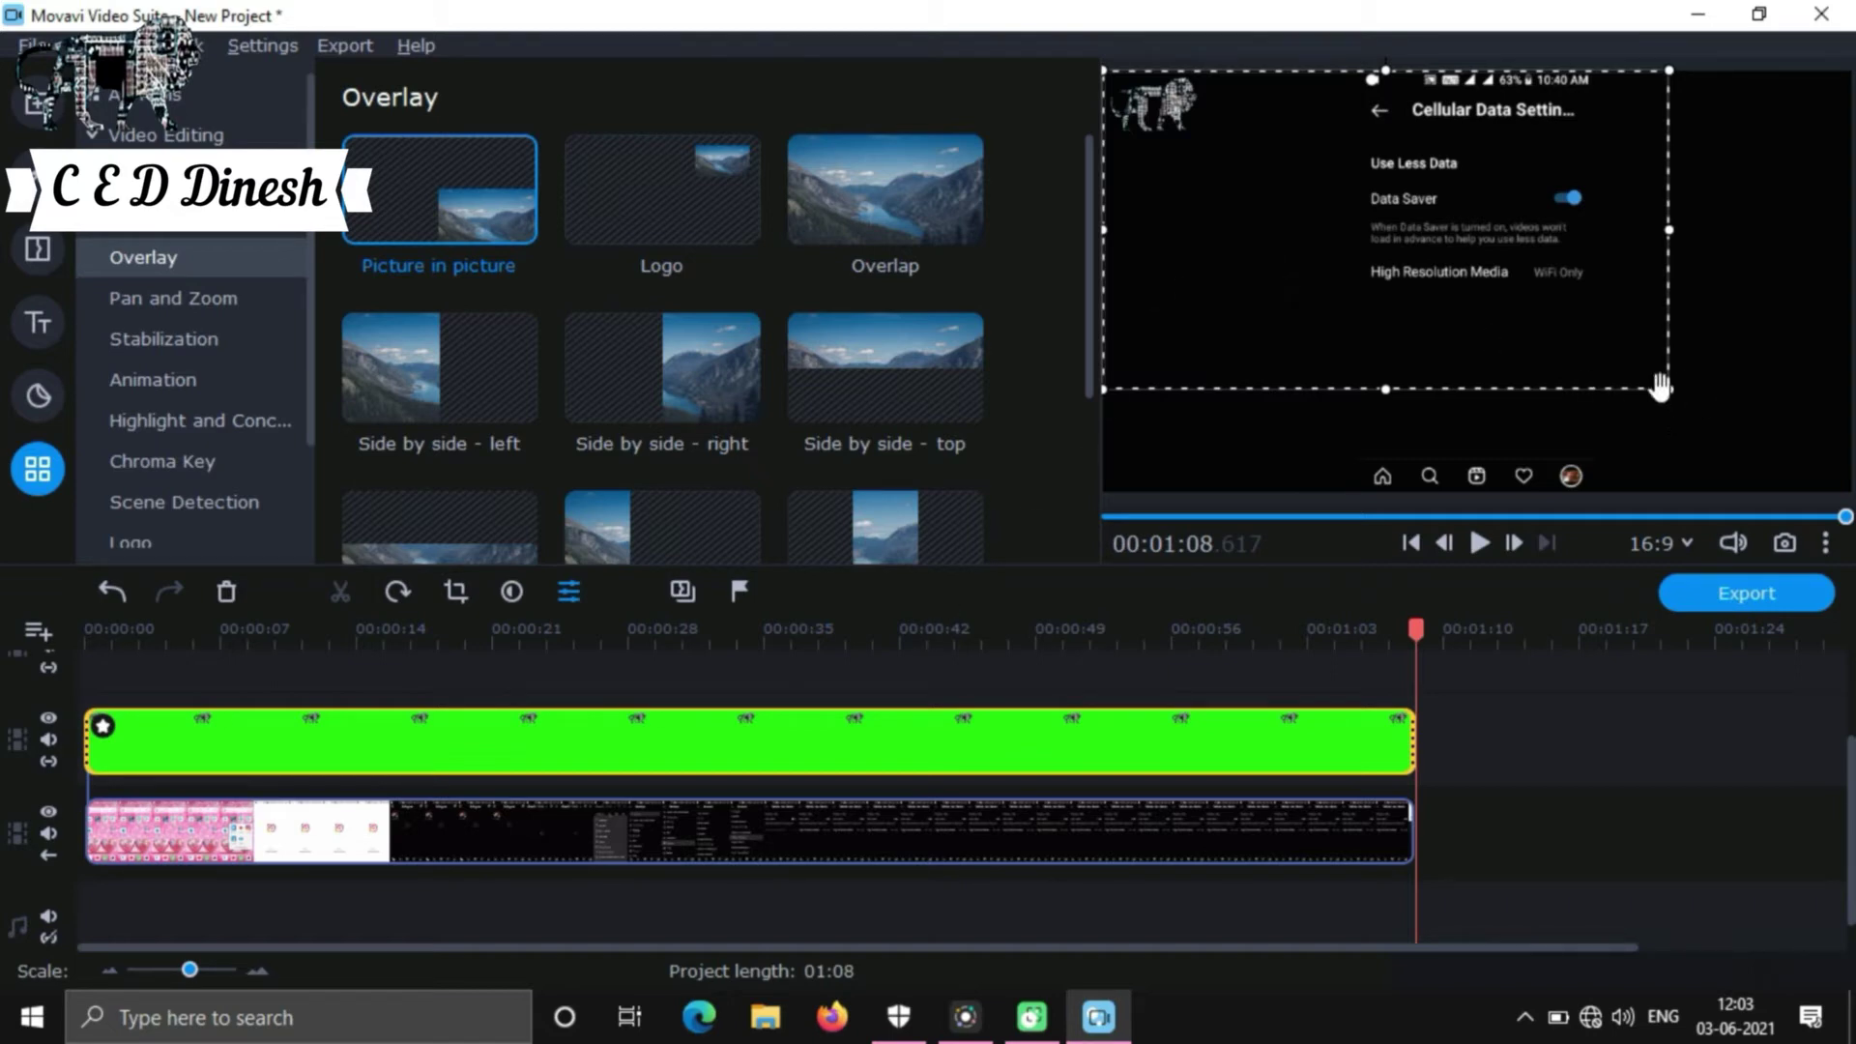
{"action": "key", "text": "ctrl+r"}
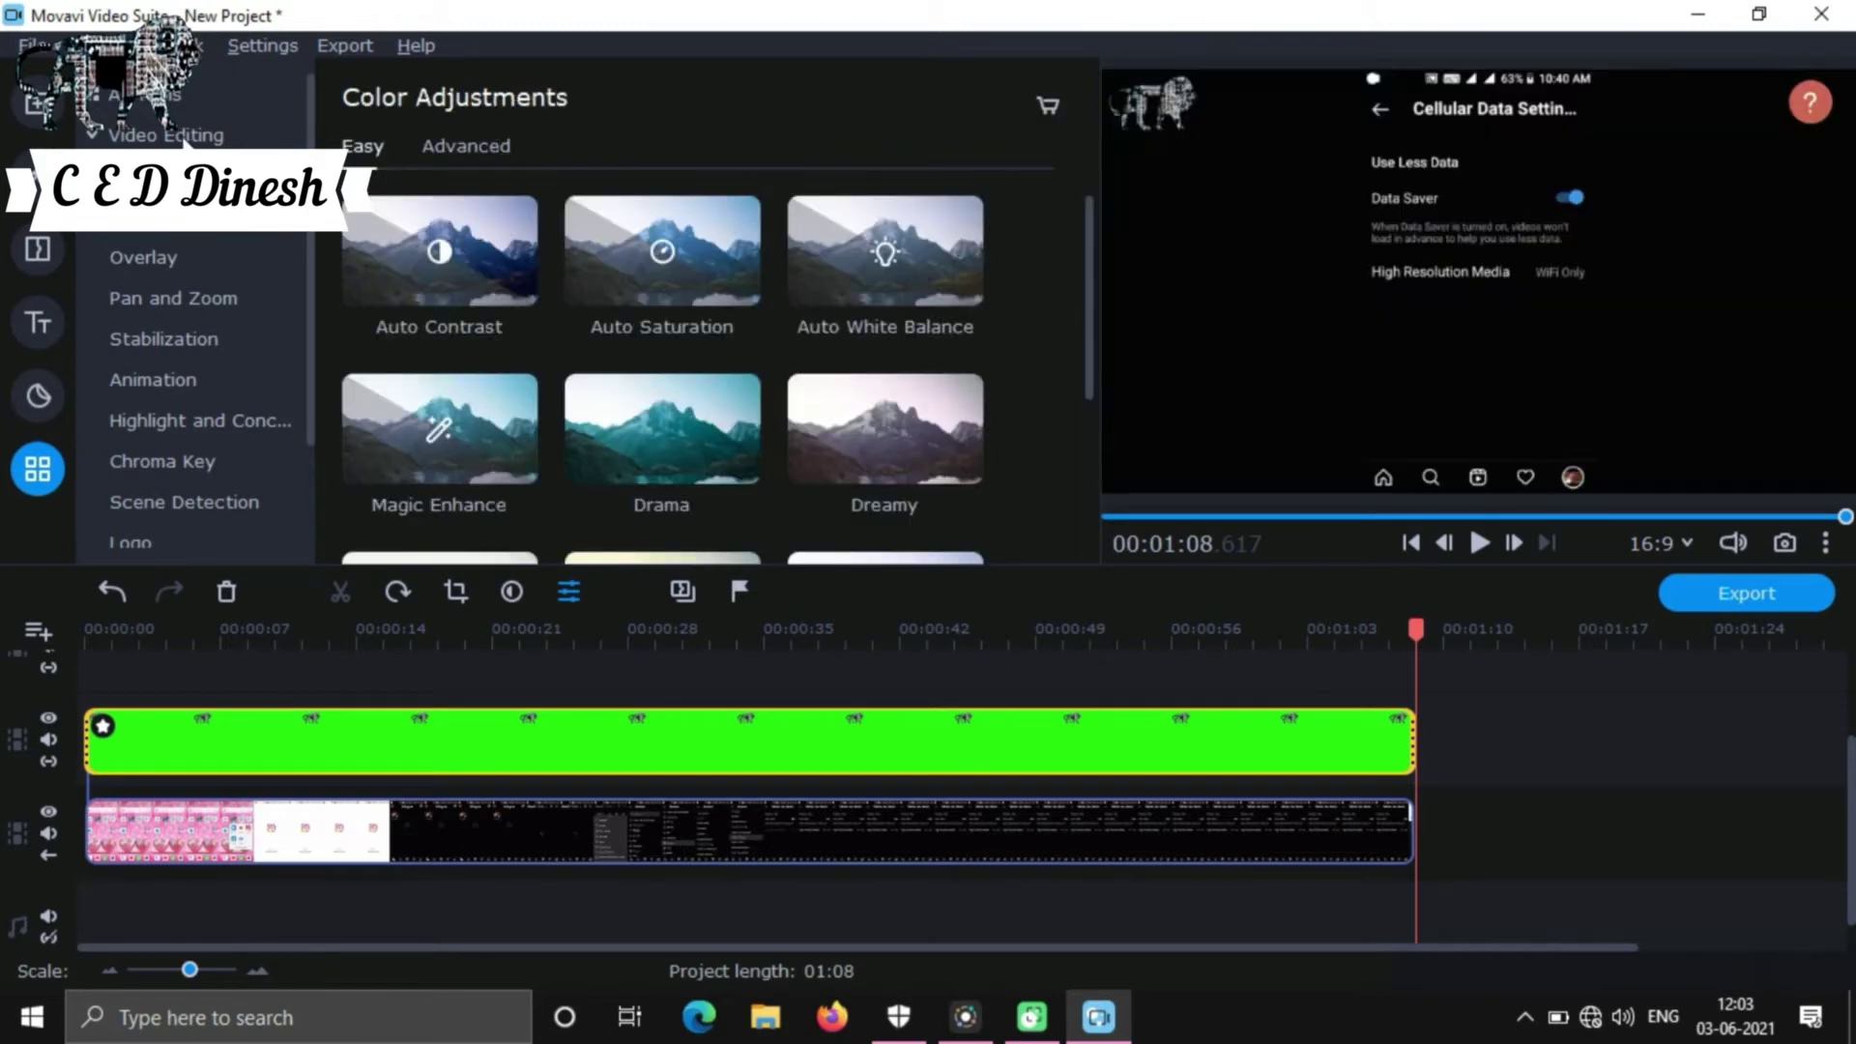
{"action": "left_click", "coordinate": [181, 135]}
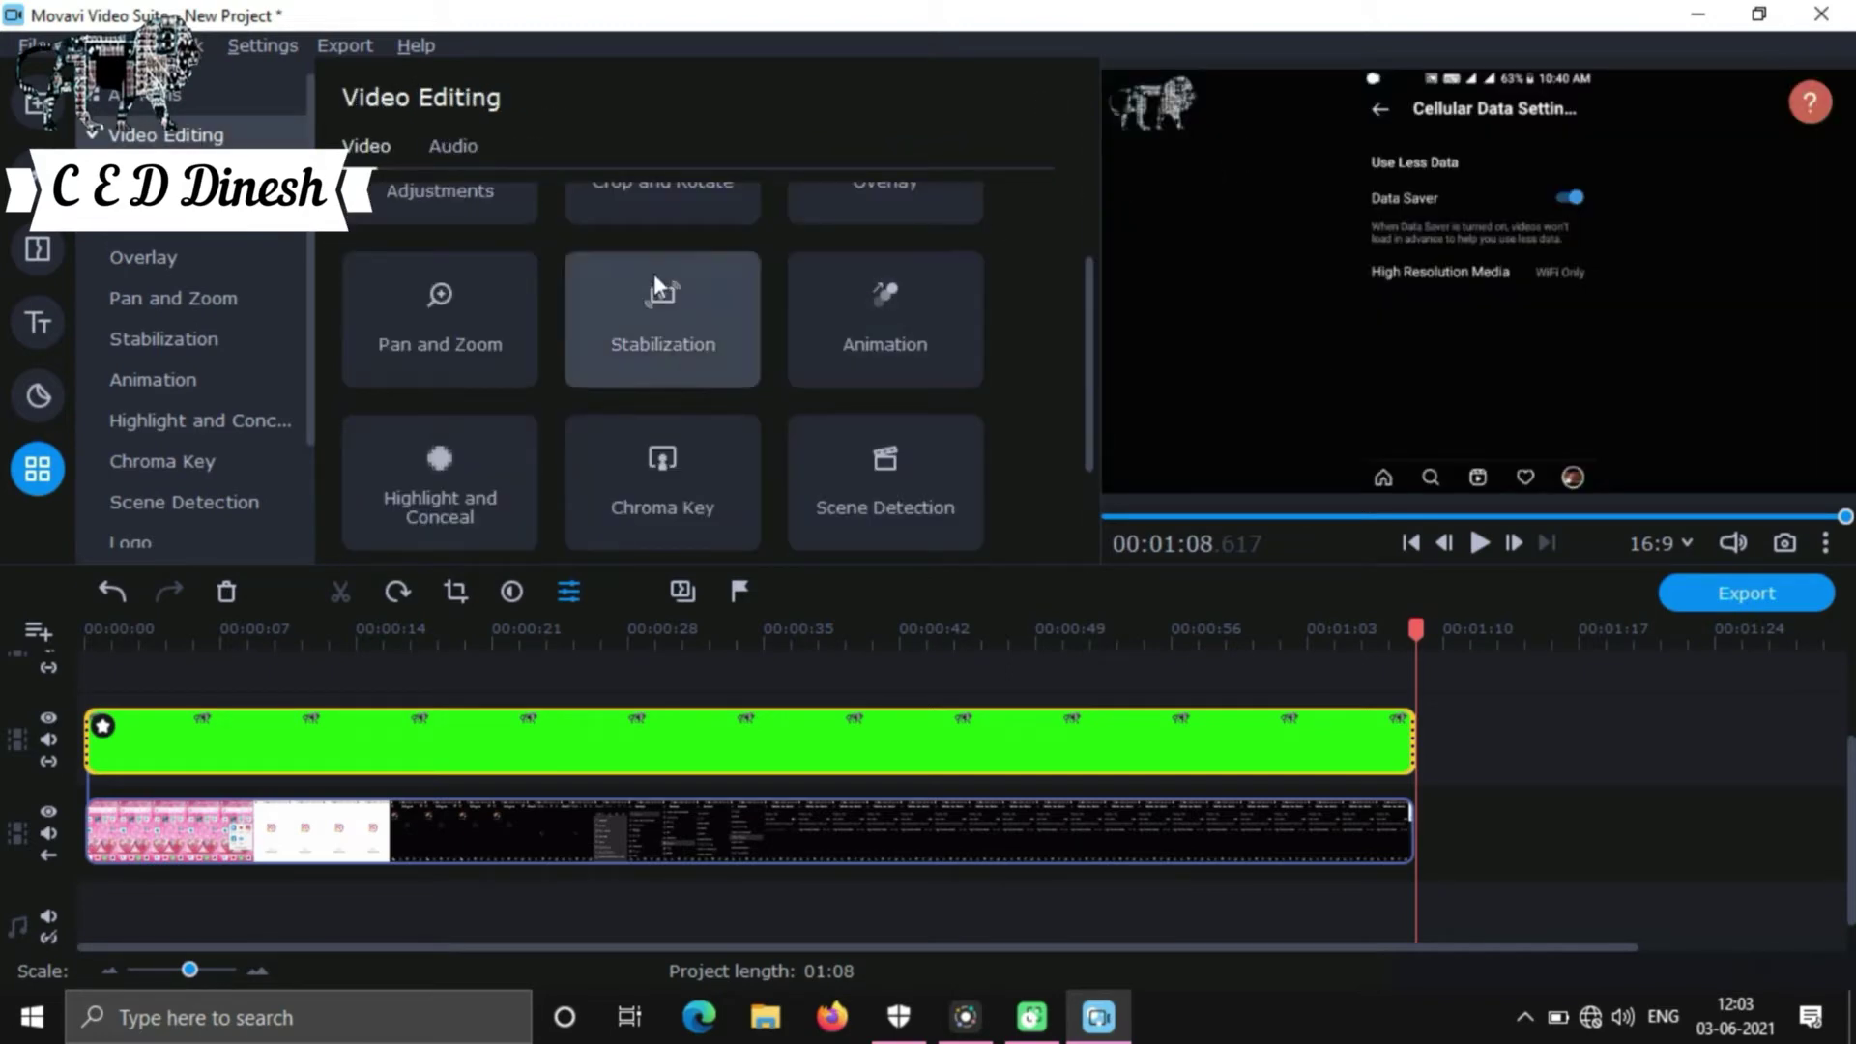
{"action": "scroll", "coordinate": [477, 324], "scroll_direction": "up", "scroll_amount": 1}
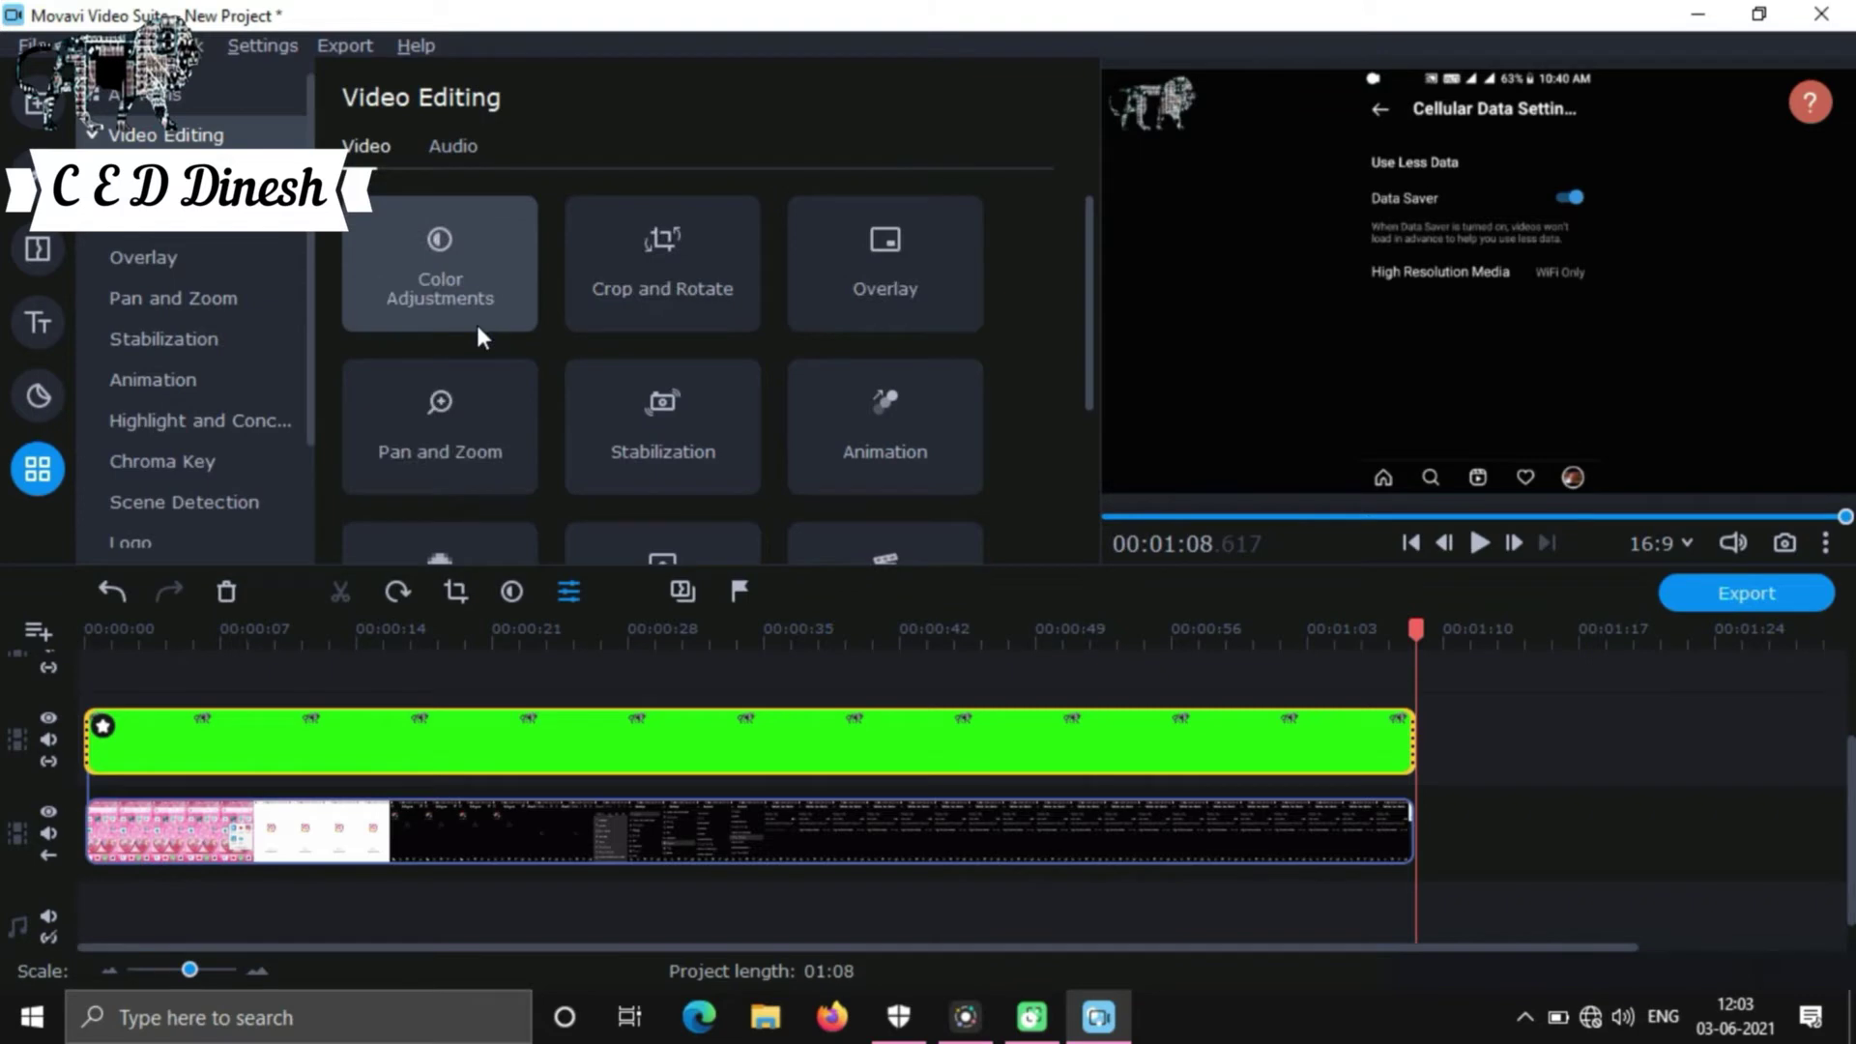
{"action": "left_click", "coordinate": [663, 305]}
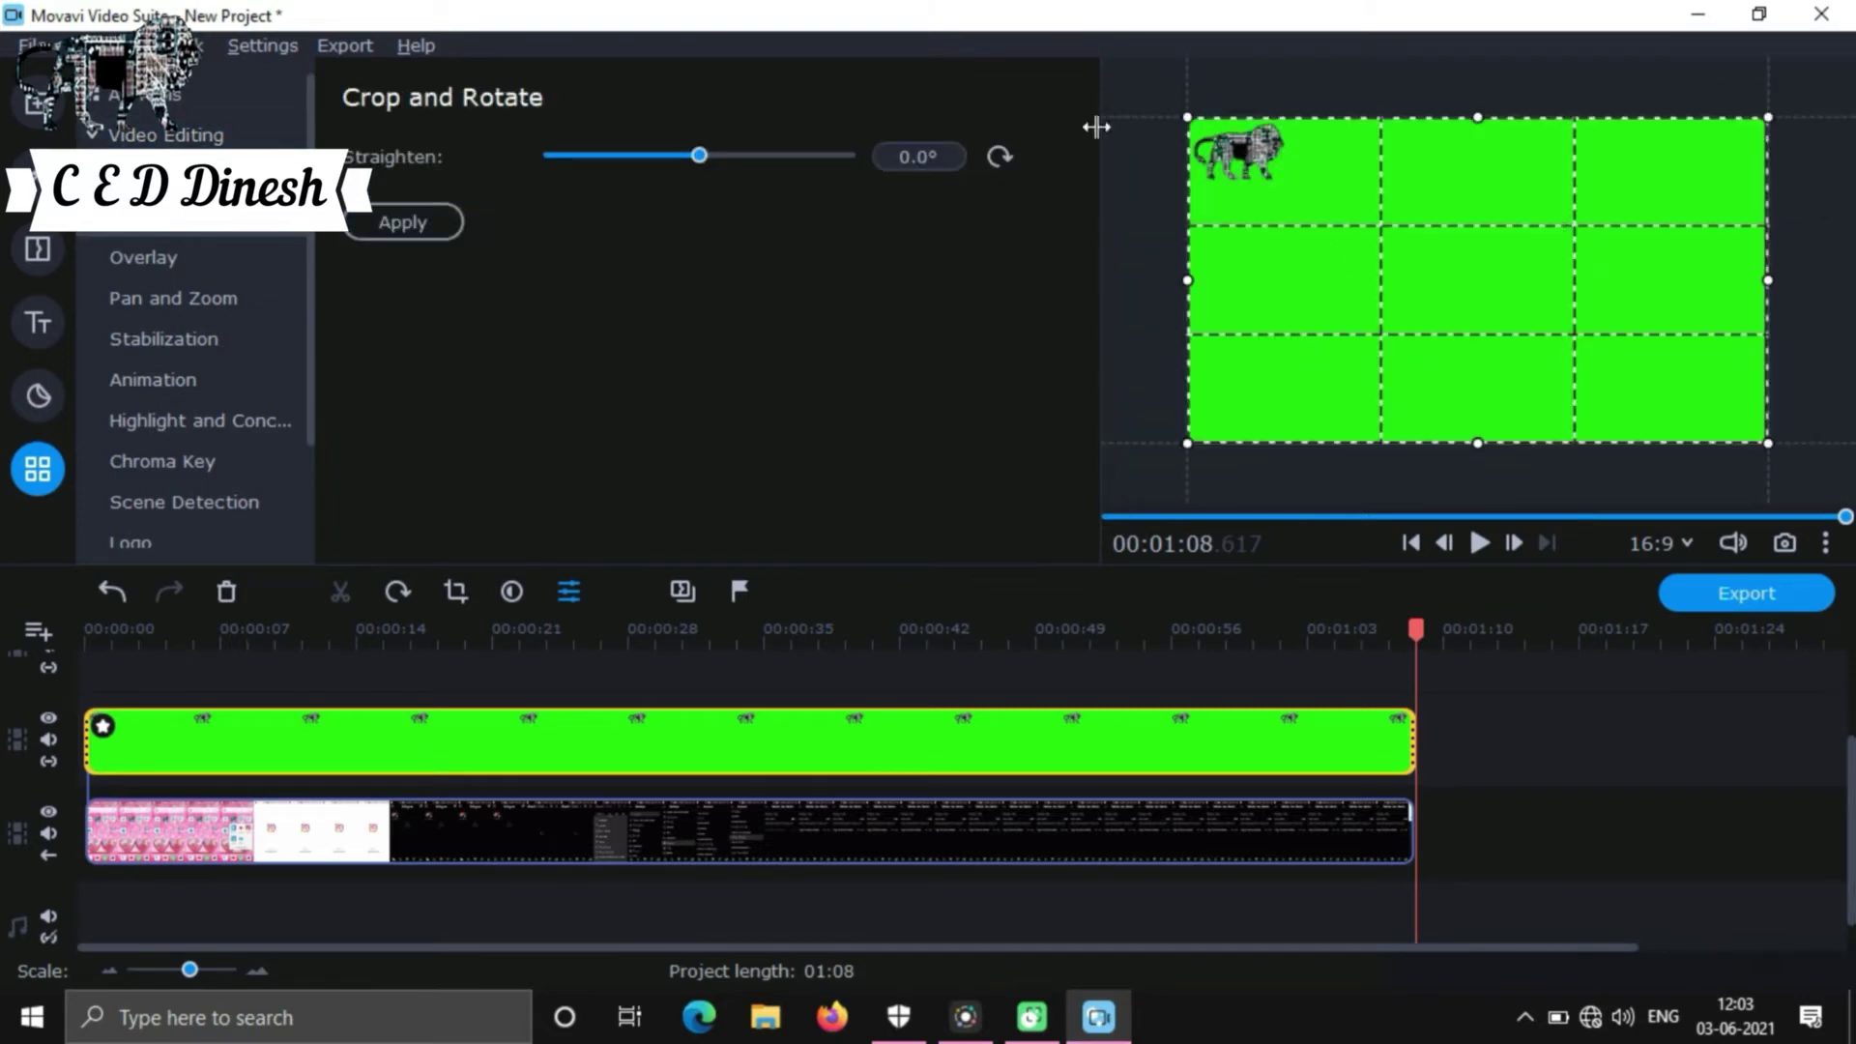
Step: Apply the Time Travel colour adjustment preset to the screen recording clip on the main video track
{"action": "left_click", "coordinate": [154, 176]}
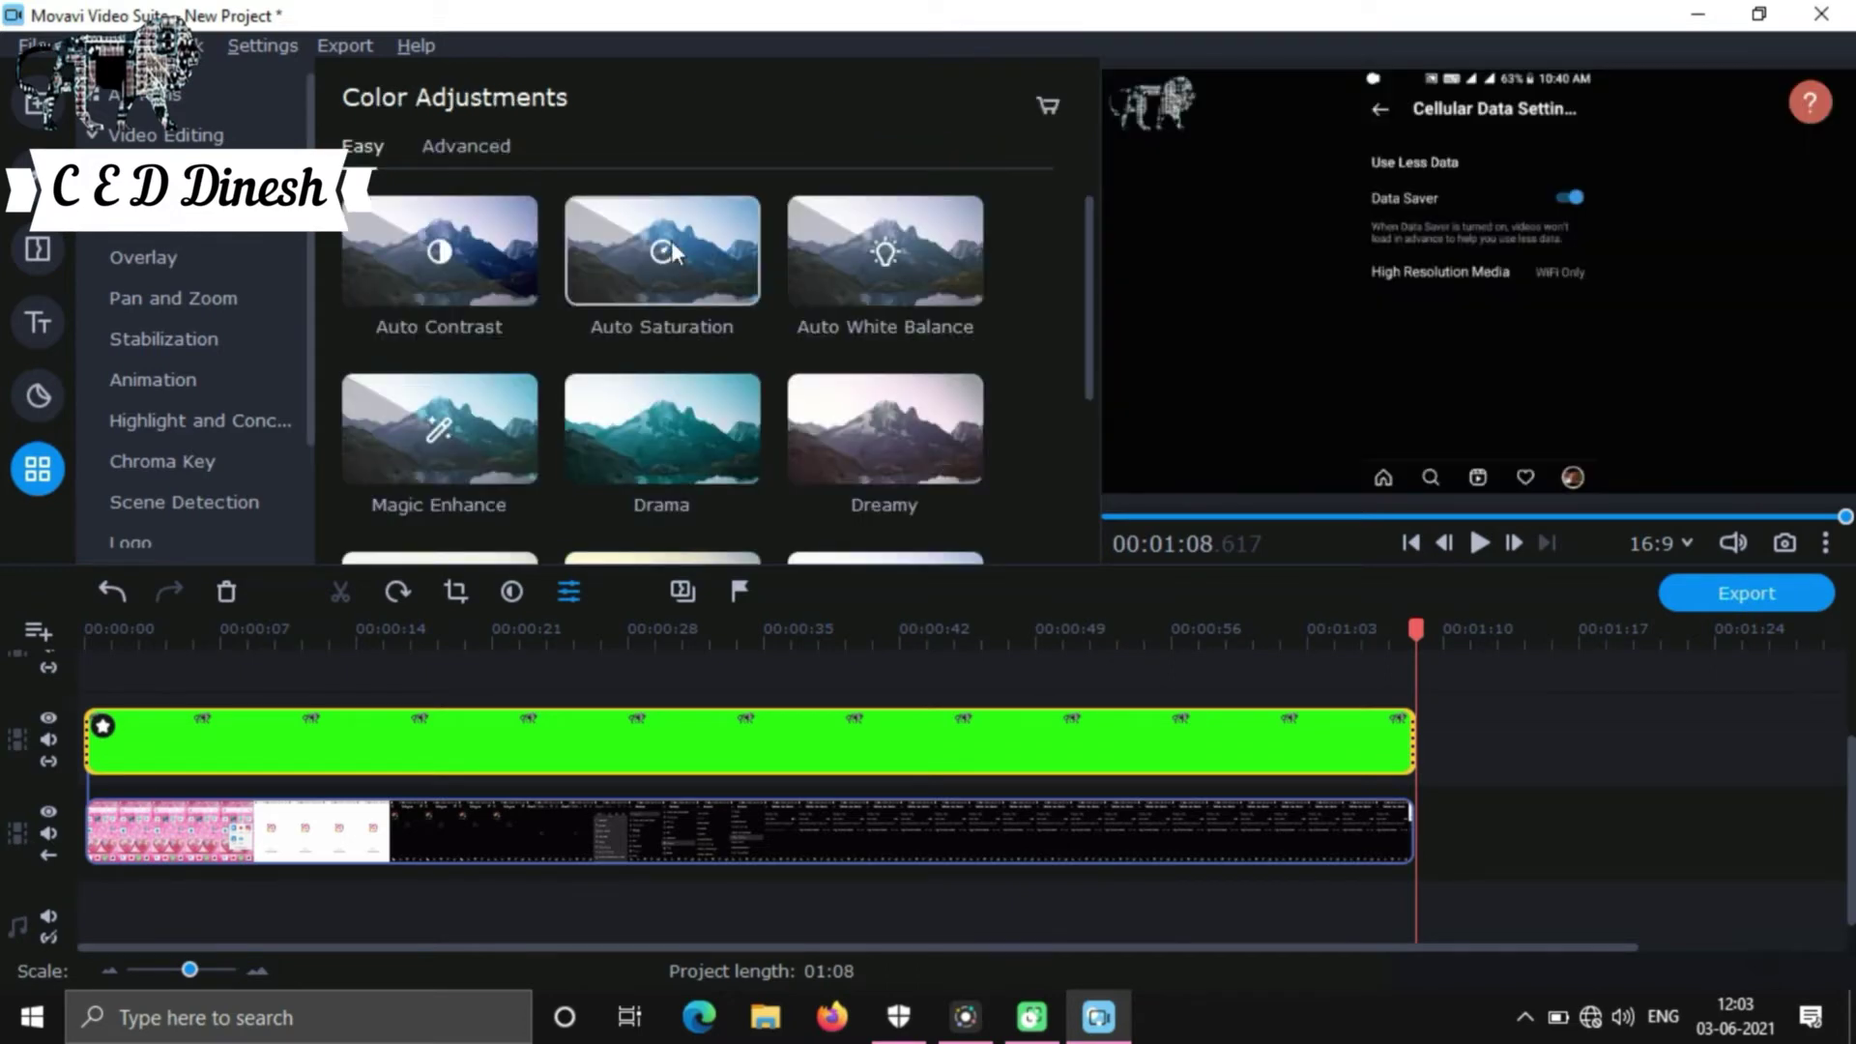
{"action": "scroll", "coordinate": [870, 270], "scroll_direction": "down", "scroll_amount": 3}
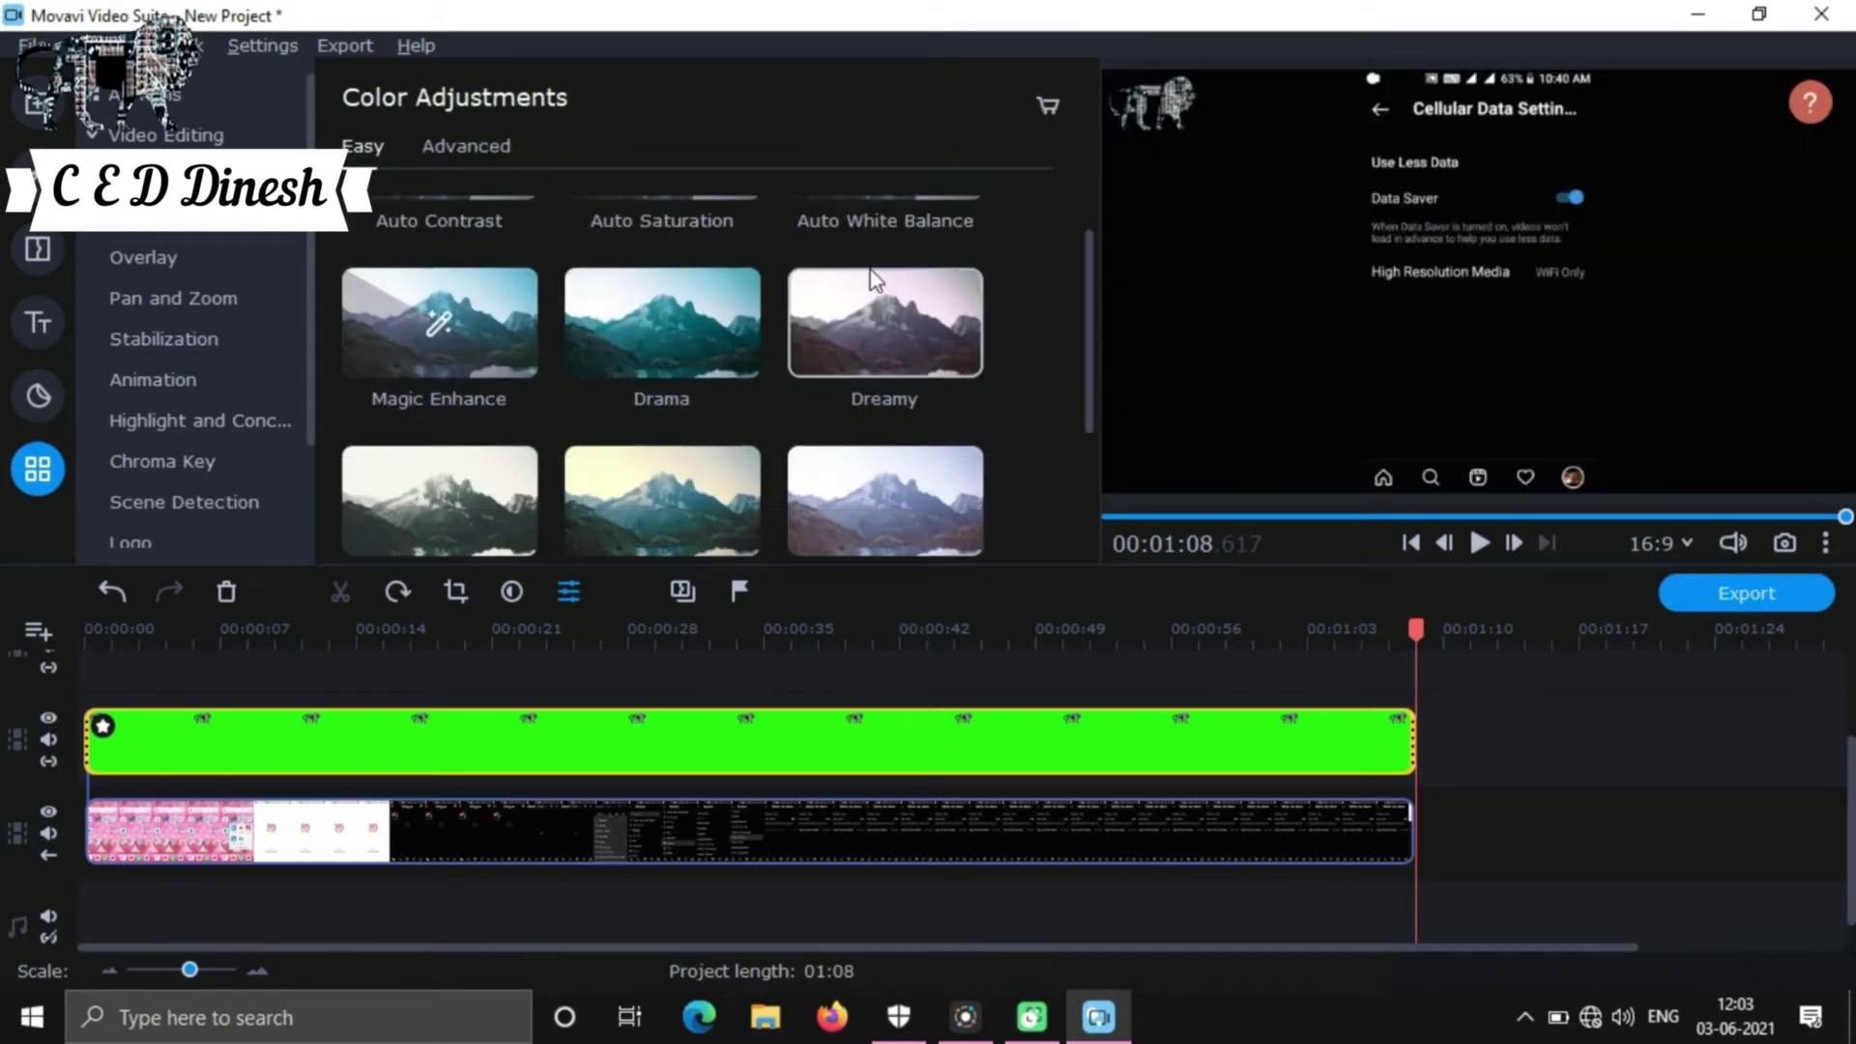
{"action": "scroll", "coordinate": [875, 290], "scroll_direction": "down", "scroll_amount": 3}
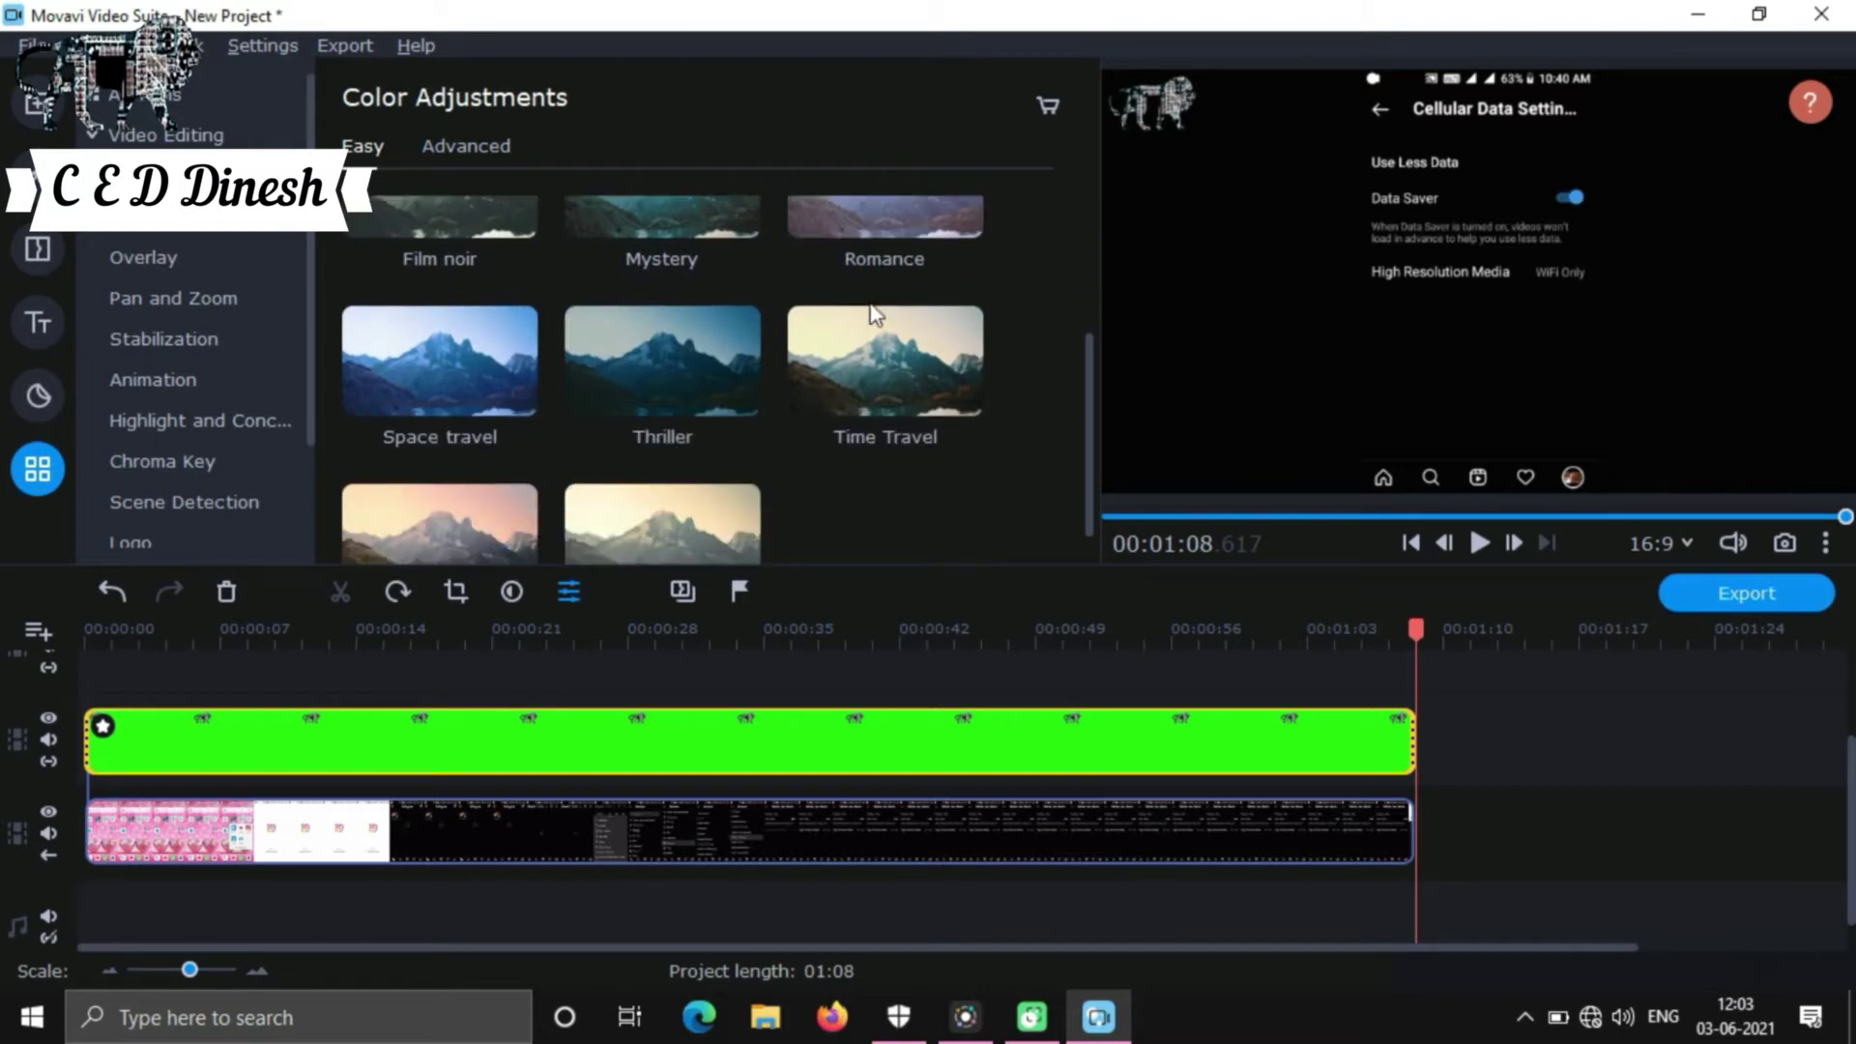
{"action": "left_click_drag", "start_coordinate": [873, 329], "coordinate": [213, 822]}
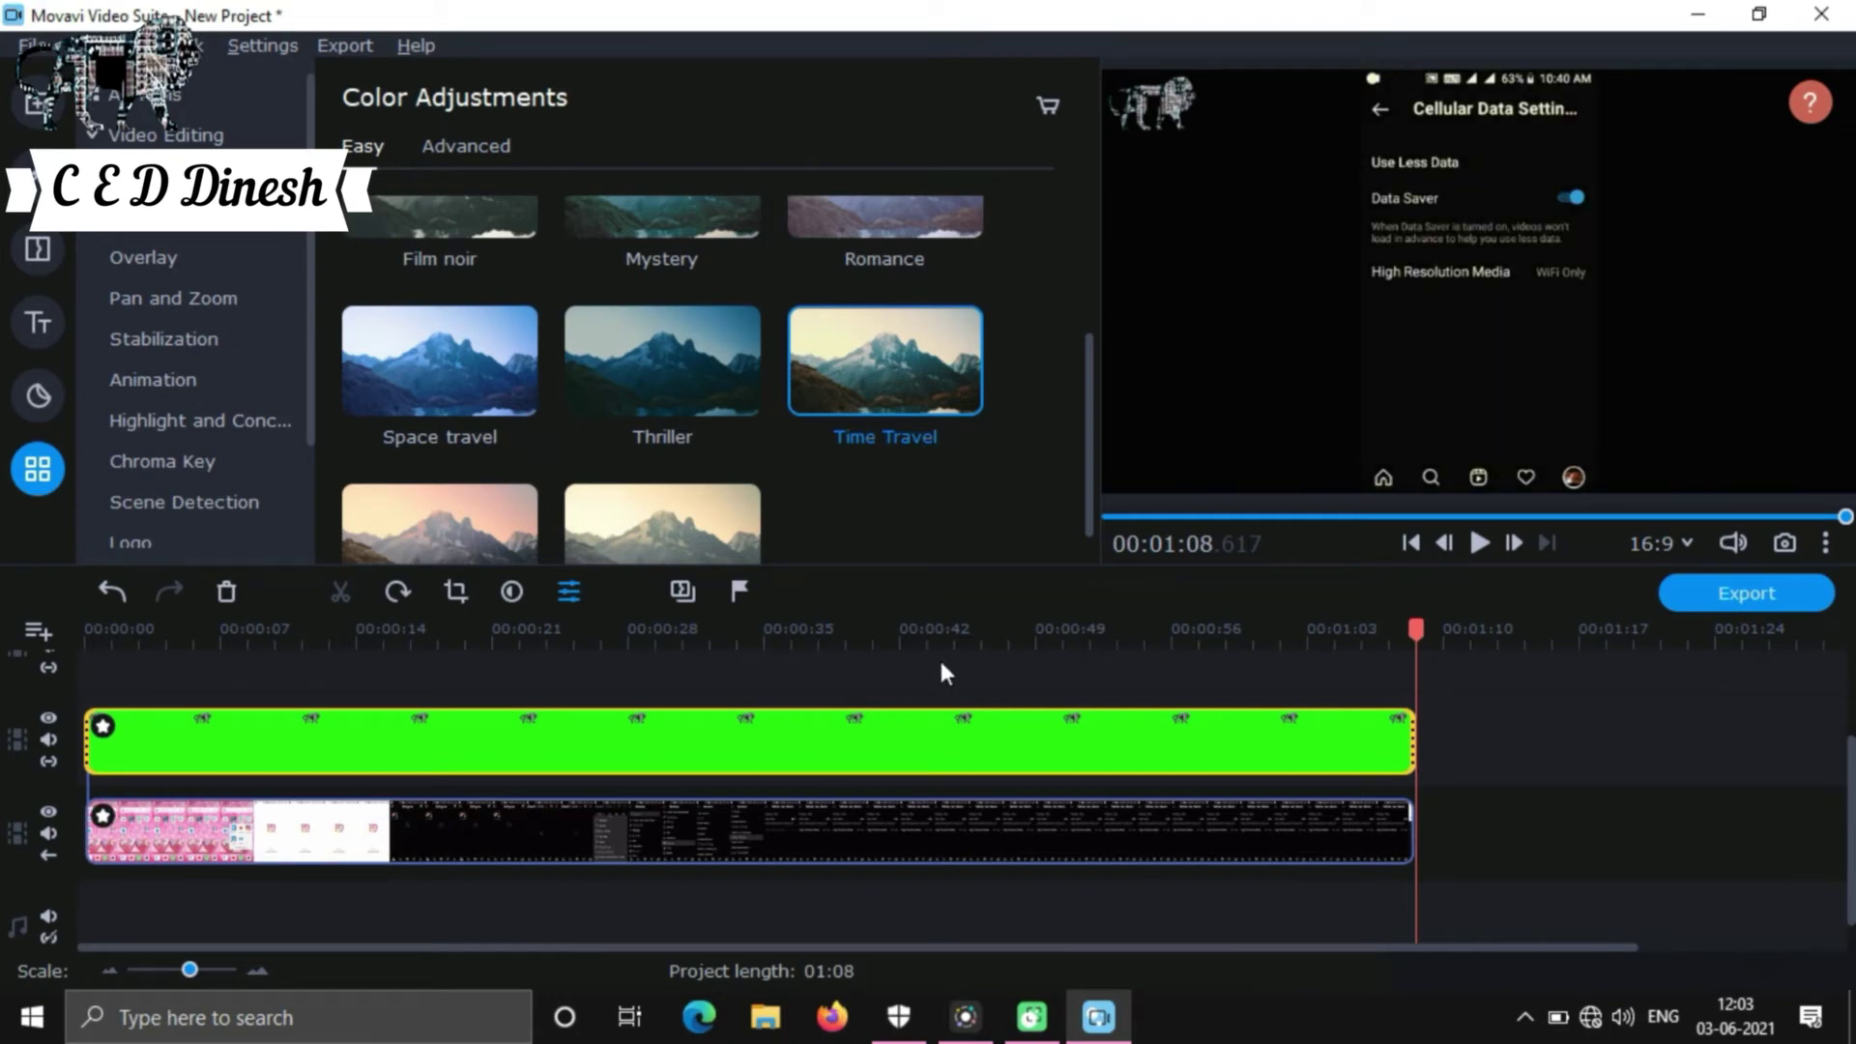
Step: Move the playhead to about 00:00:43 and apply the Vintage colour adjustment preset to the screen recording clip
{"action": "left_click", "coordinate": [925, 630]}
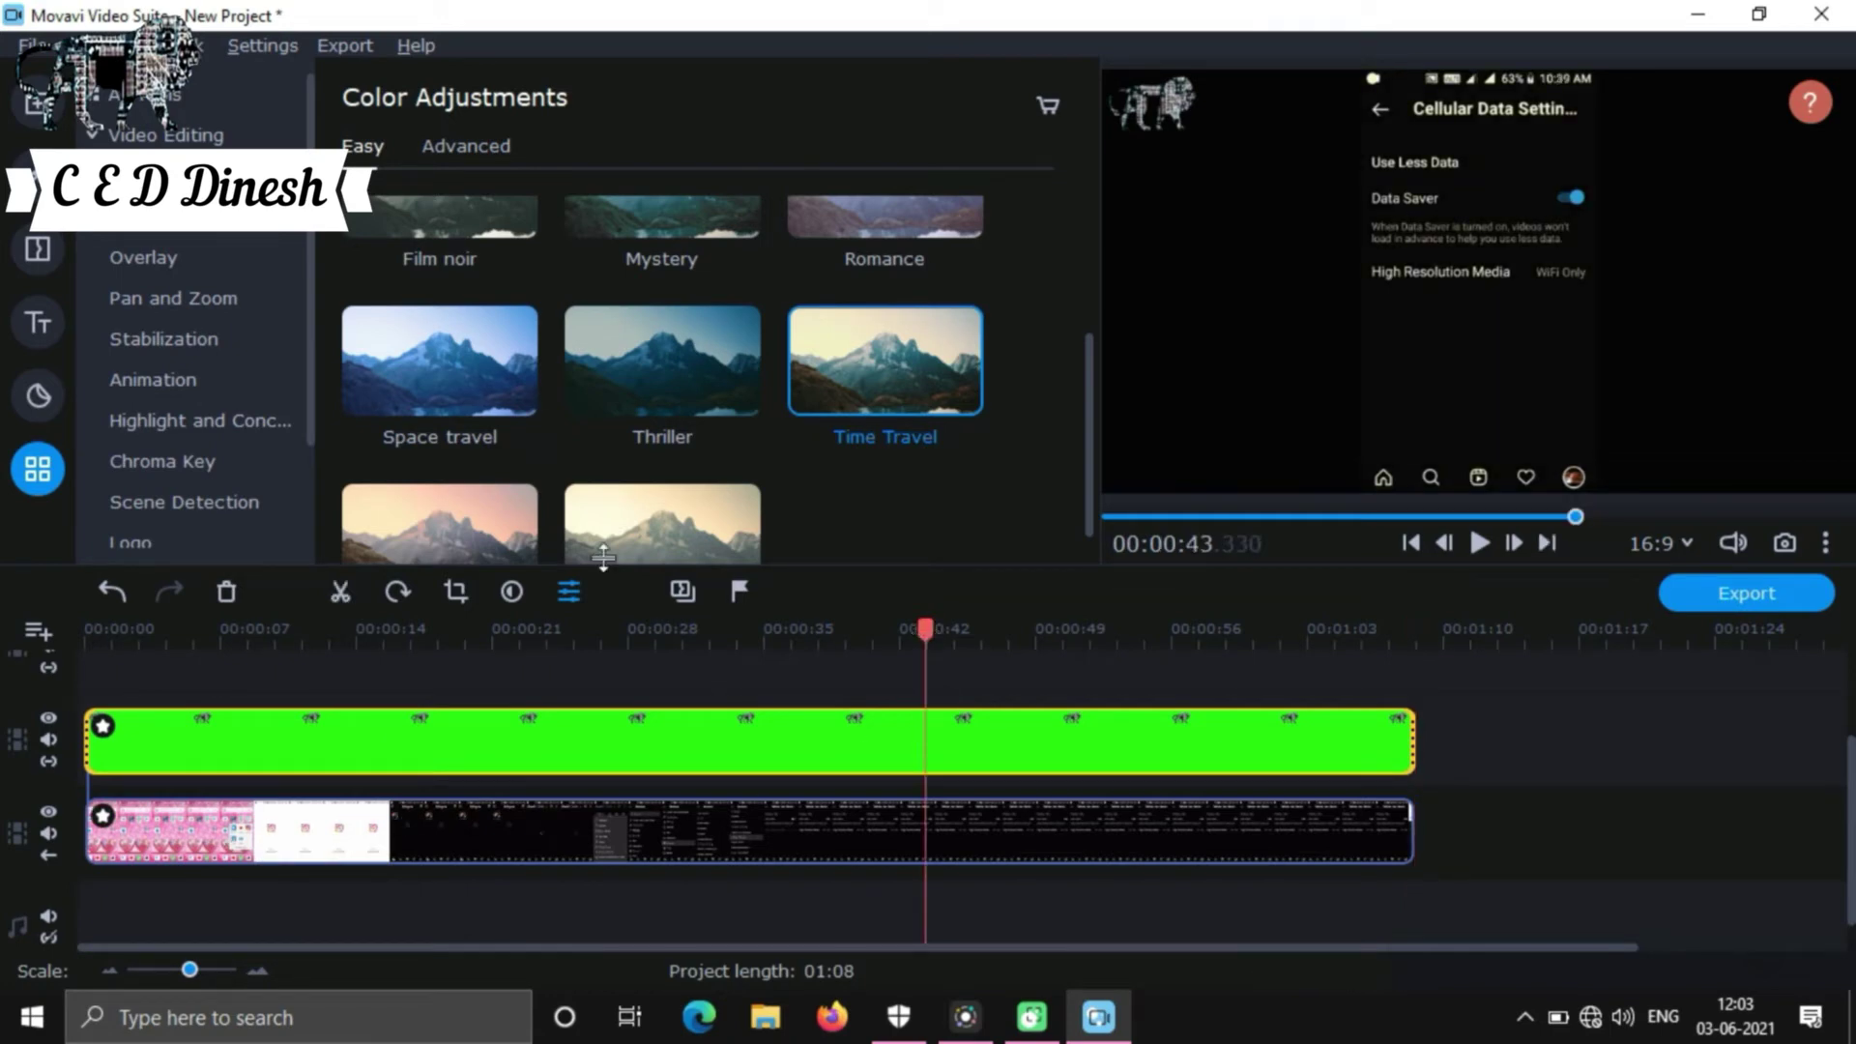
{"action": "scroll", "coordinate": [785, 433], "scroll_direction": "down", "scroll_amount": 1}
{"action": "scroll", "coordinate": [785, 433], "scroll_direction": "up", "scroll_amount": 2}
{"action": "scroll", "coordinate": [785, 433], "scroll_direction": "down", "scroll_amount": 2}
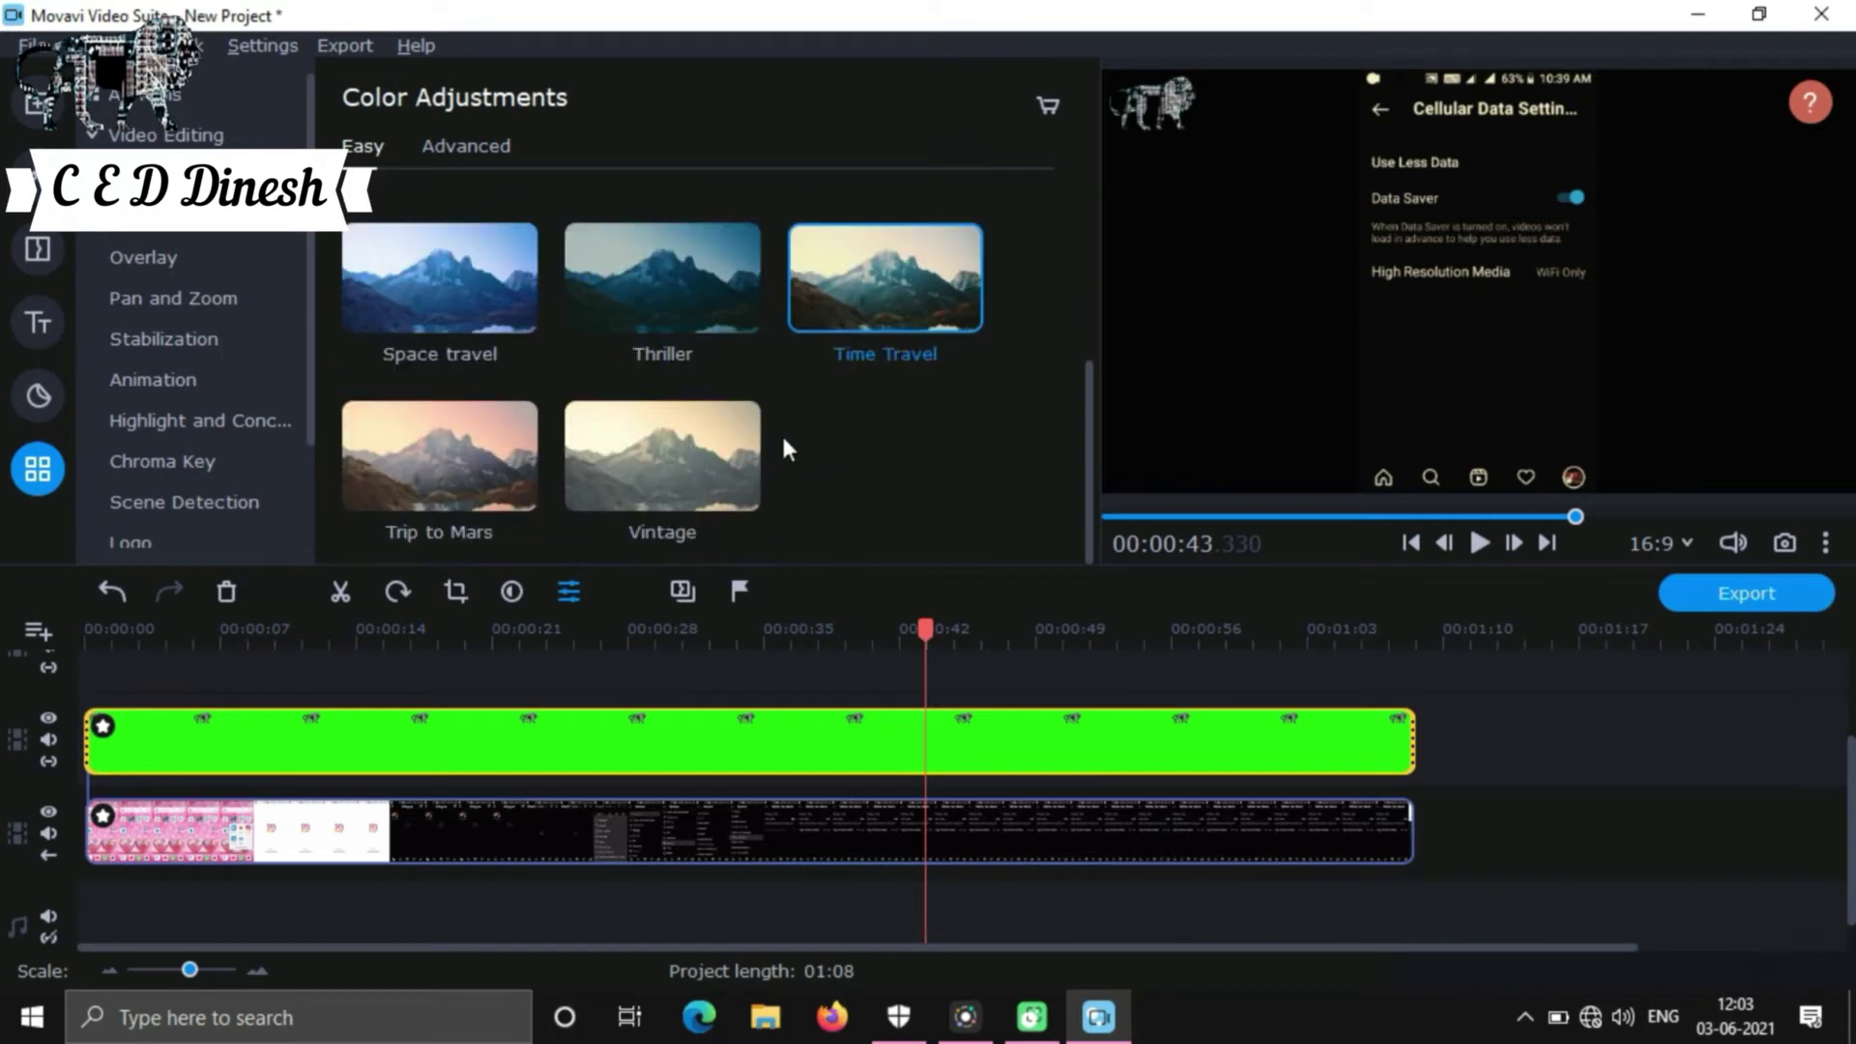
{"action": "left_click_drag", "start_coordinate": [633, 451], "coordinate": [517, 823]}
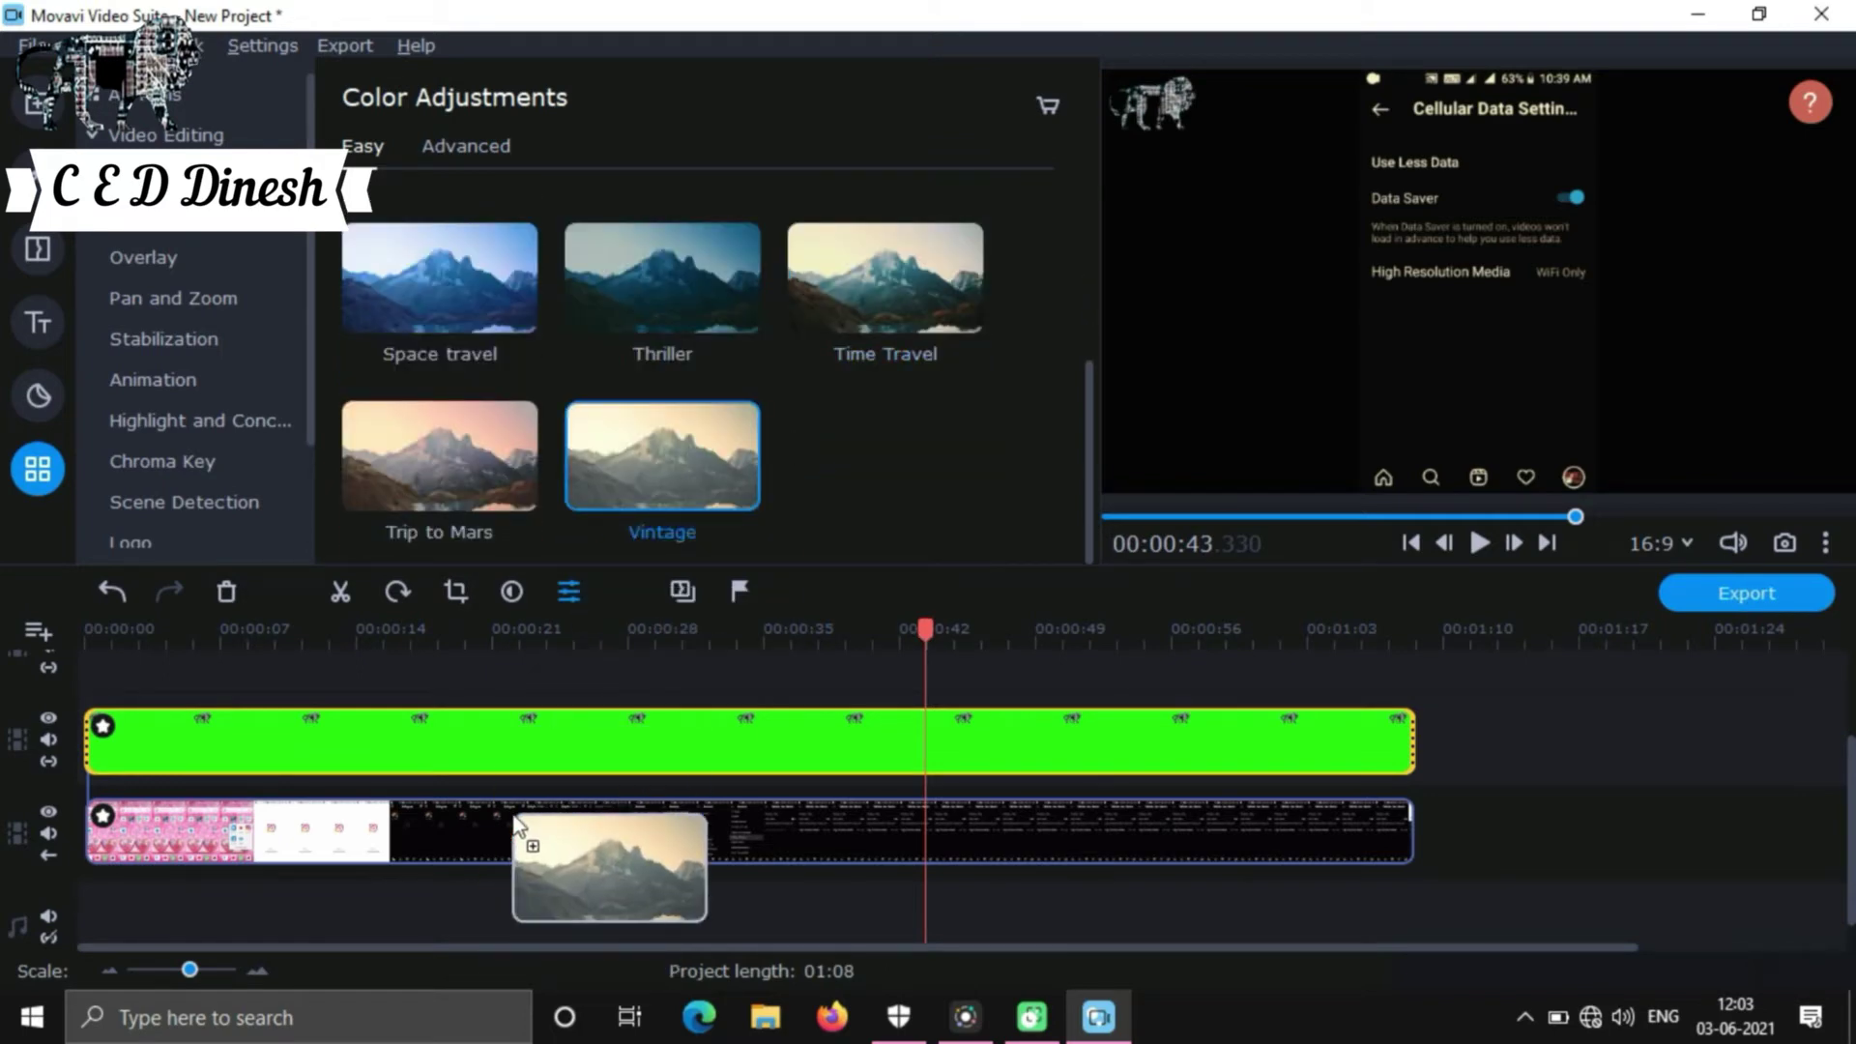
{"action": "left_click_drag", "start_coordinate": [517, 823], "coordinate": [522, 827]}
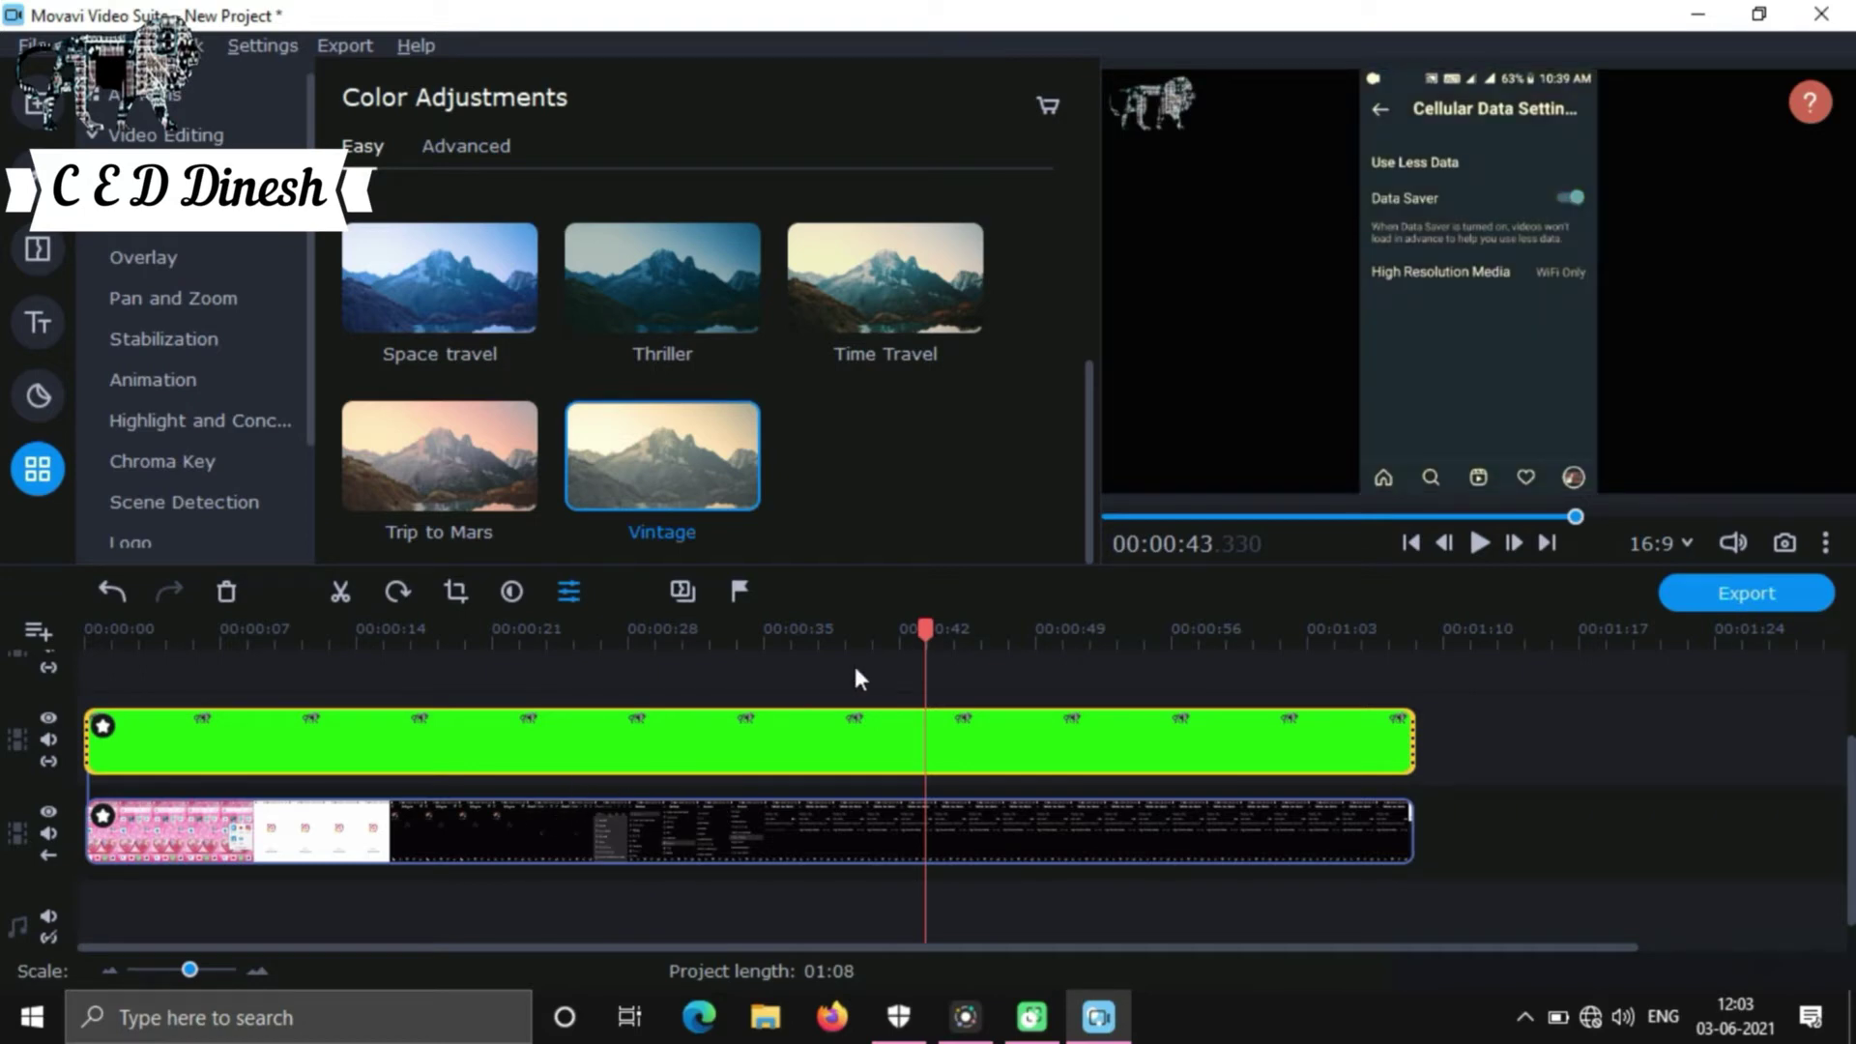
{"action": "scroll", "coordinate": [778, 454], "scroll_direction": "up", "scroll_amount": 2}
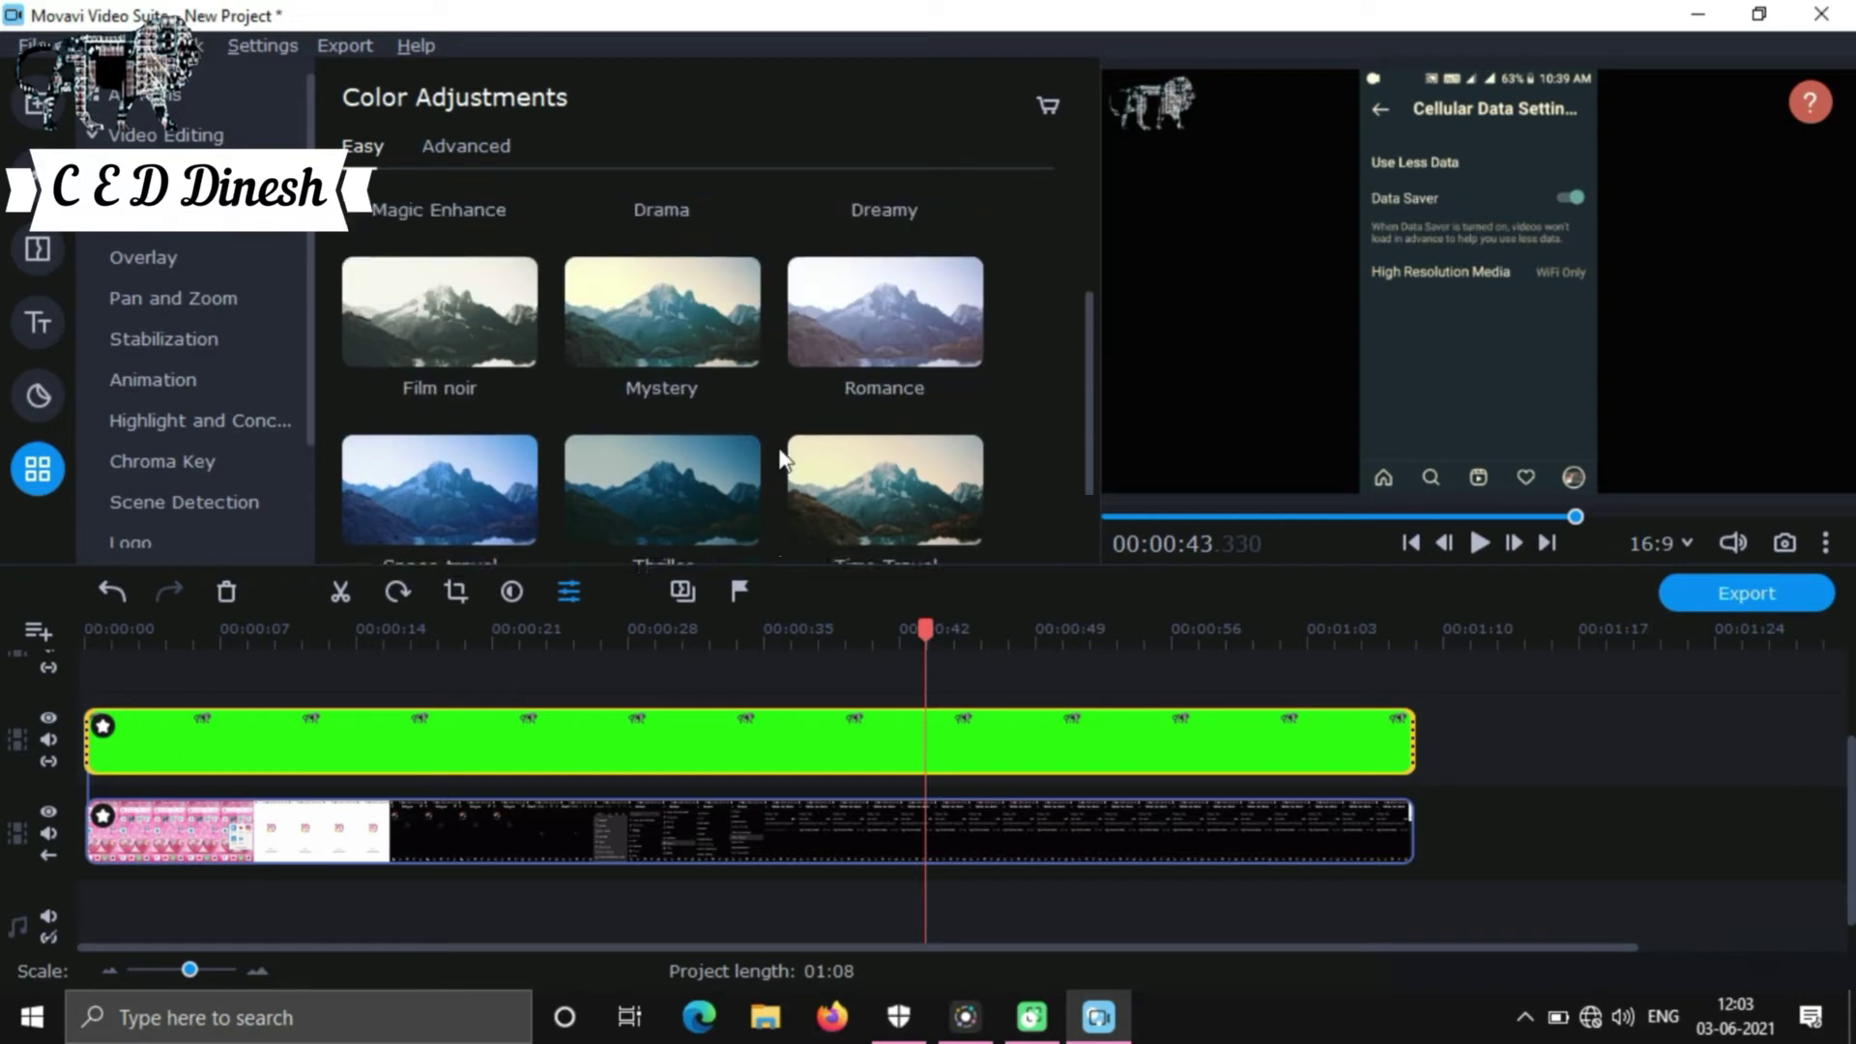
{"action": "scroll", "coordinate": [781, 458], "scroll_direction": "up", "scroll_amount": 1}
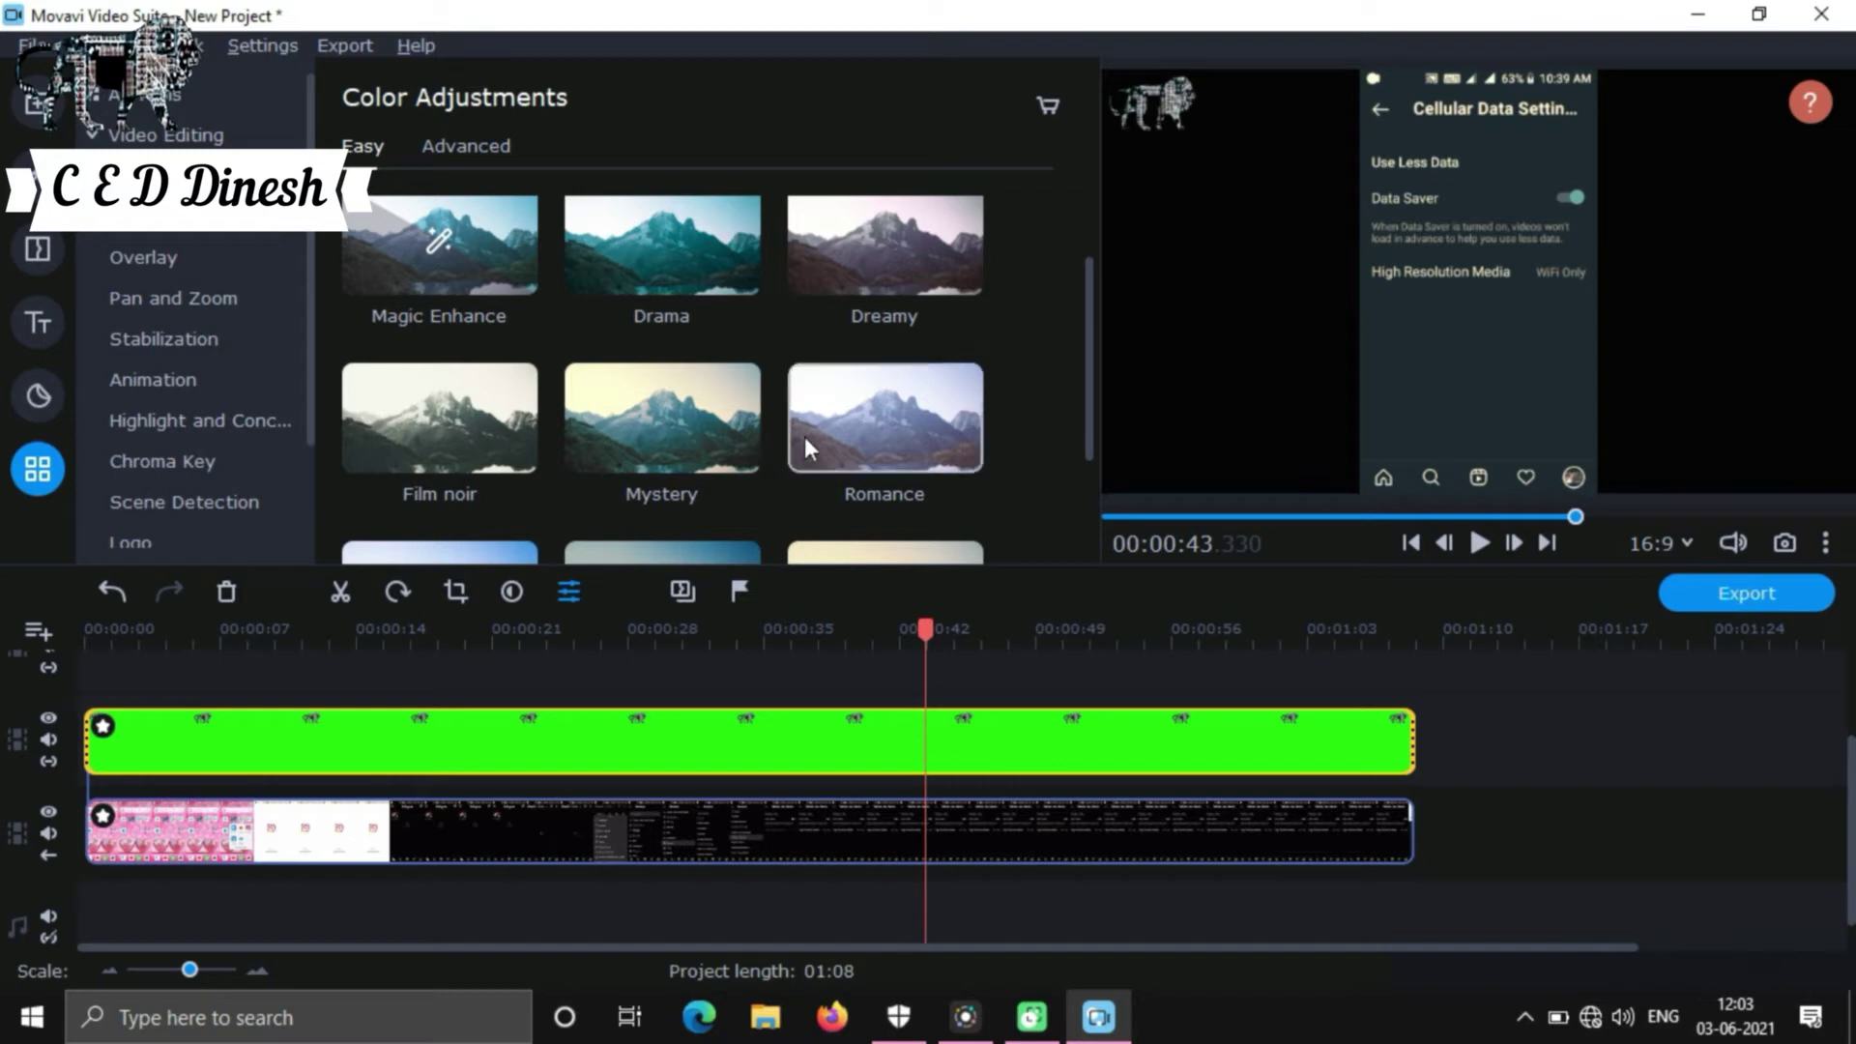
{"action": "scroll", "coordinate": [585, 326], "scroll_direction": "up", "scroll_amount": 2}
{"action": "scroll", "coordinate": [574, 333], "scroll_direction": "up", "scroll_amount": 1}
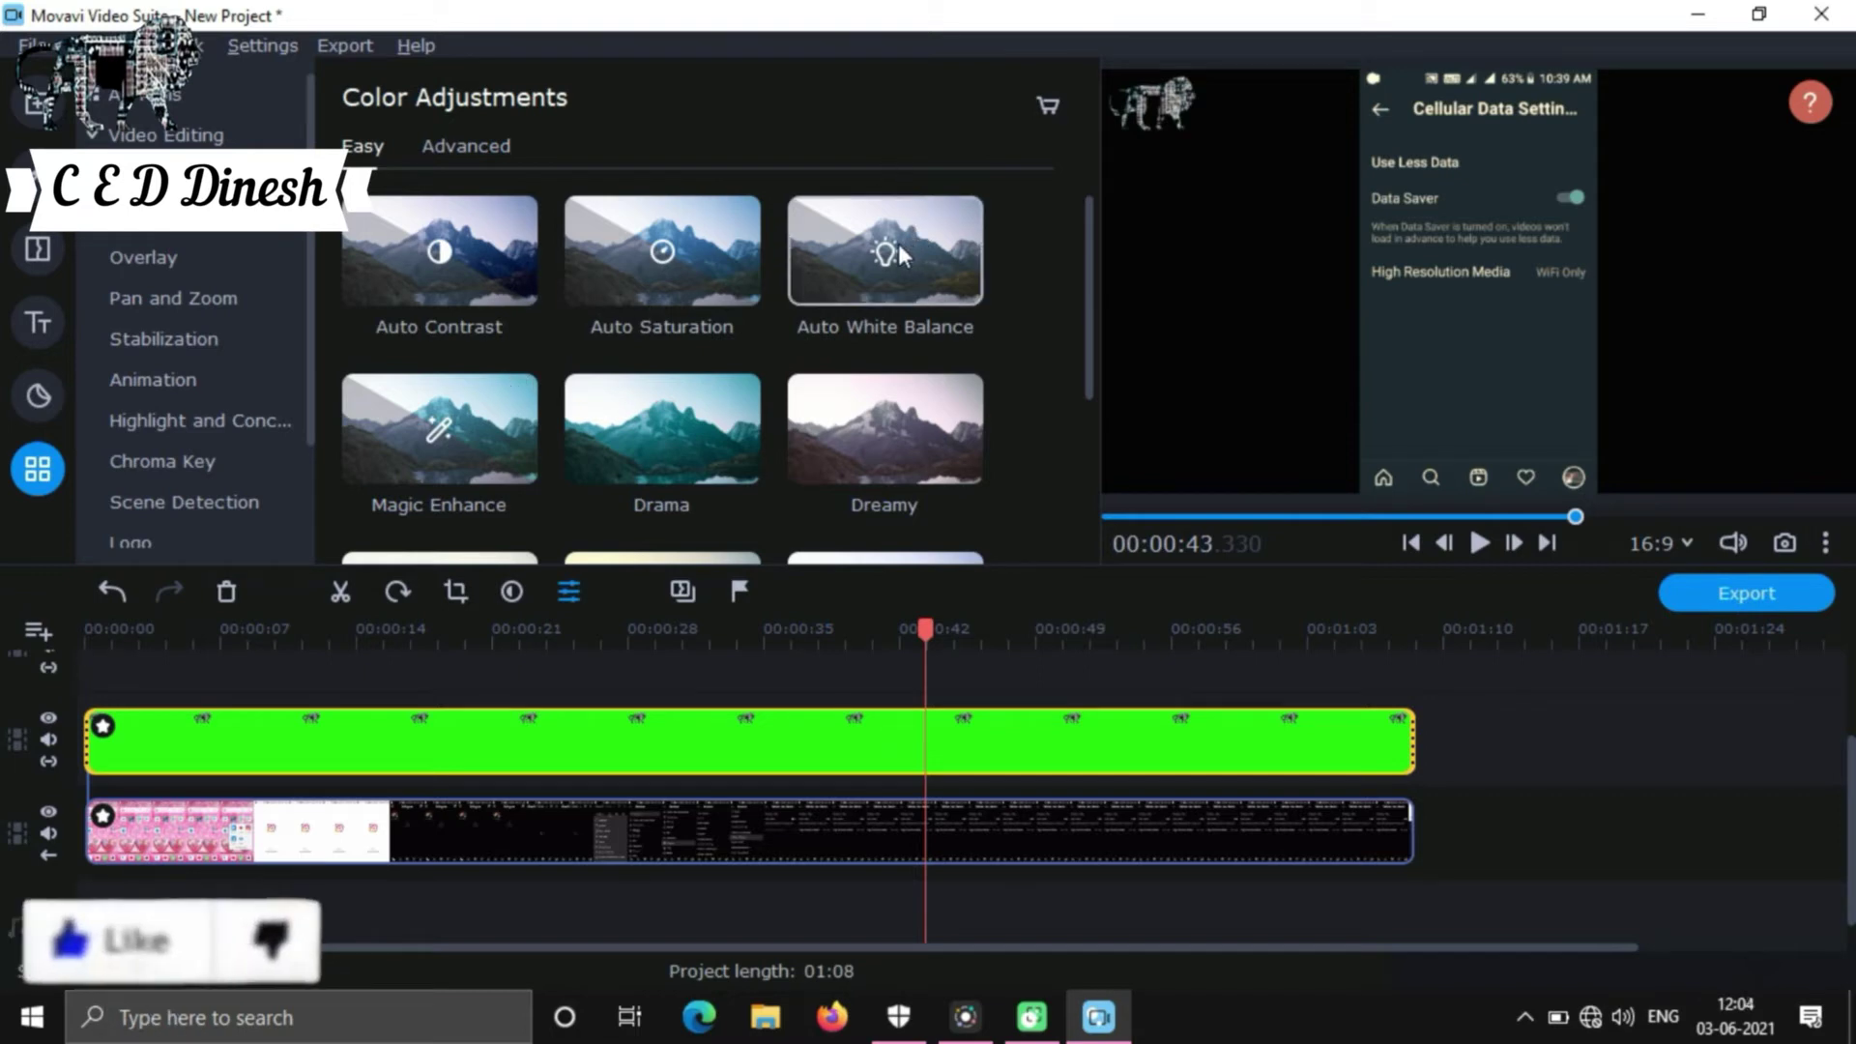
{"action": "key", "text": "ctrl+r"}
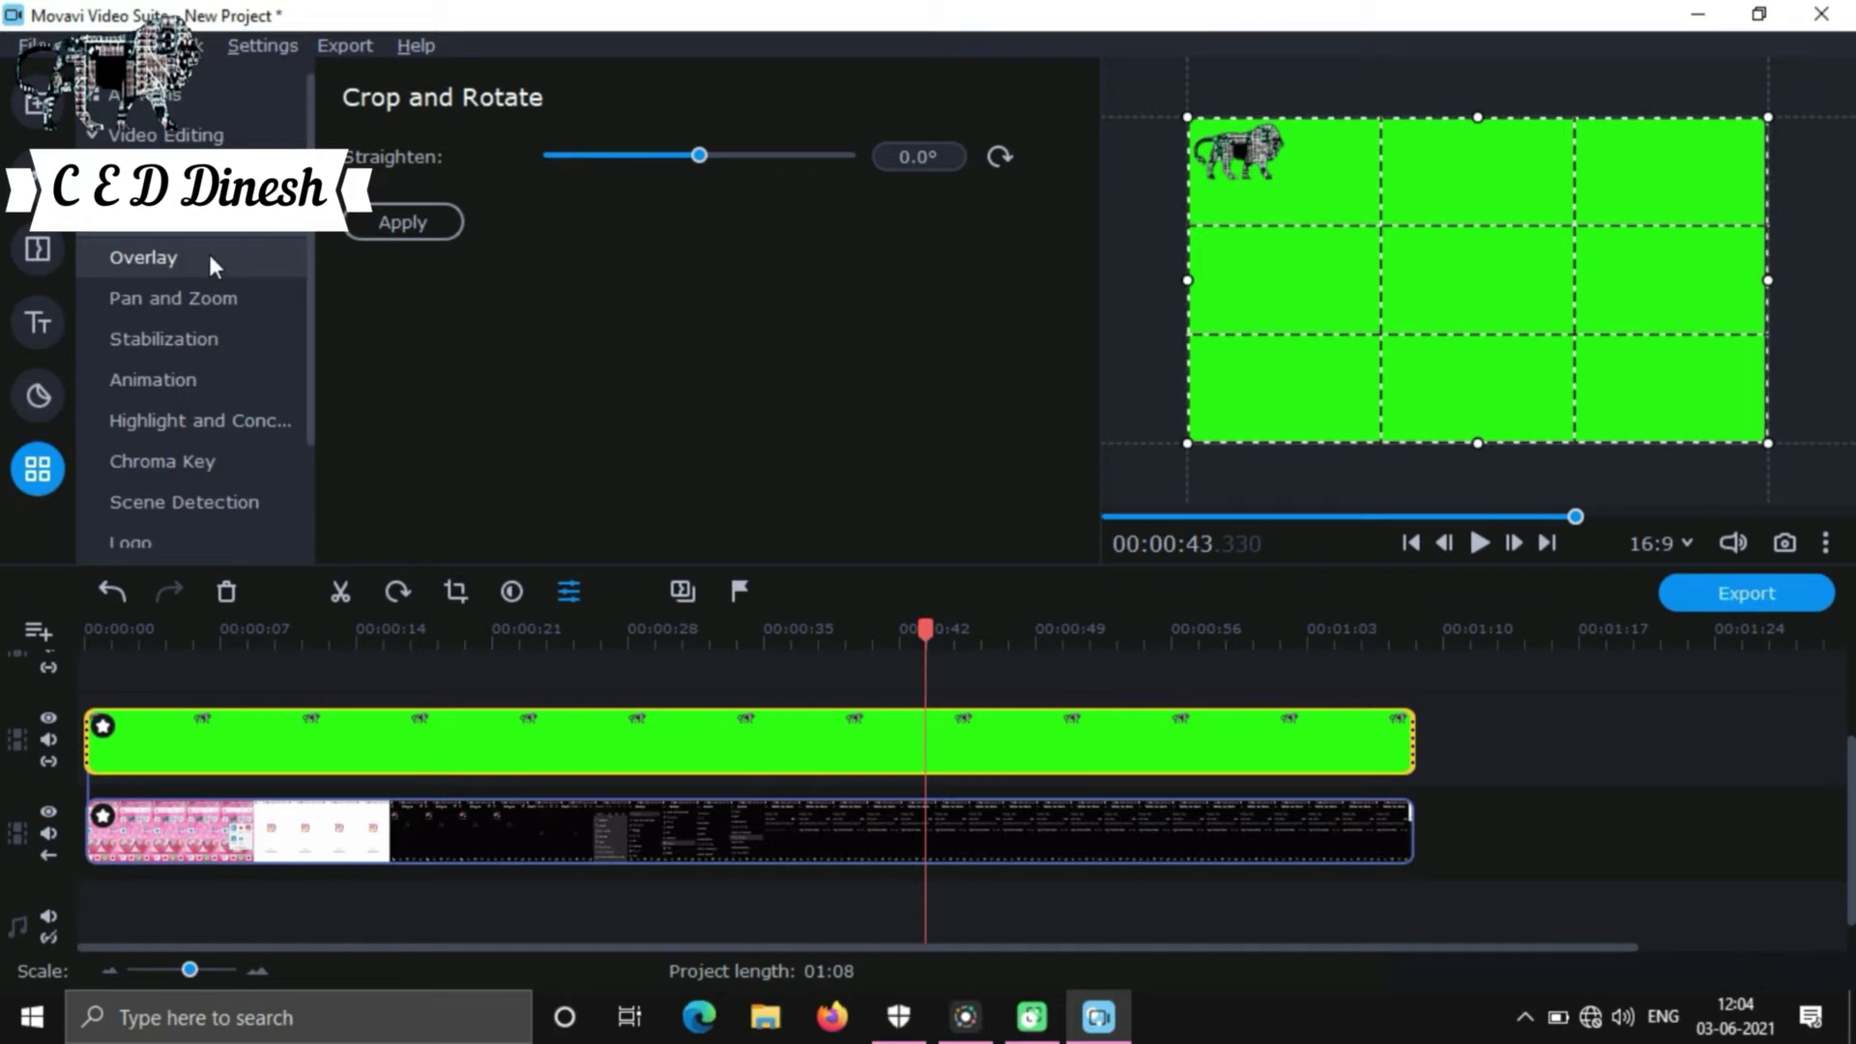
{"action": "left_click", "coordinate": [210, 258]}
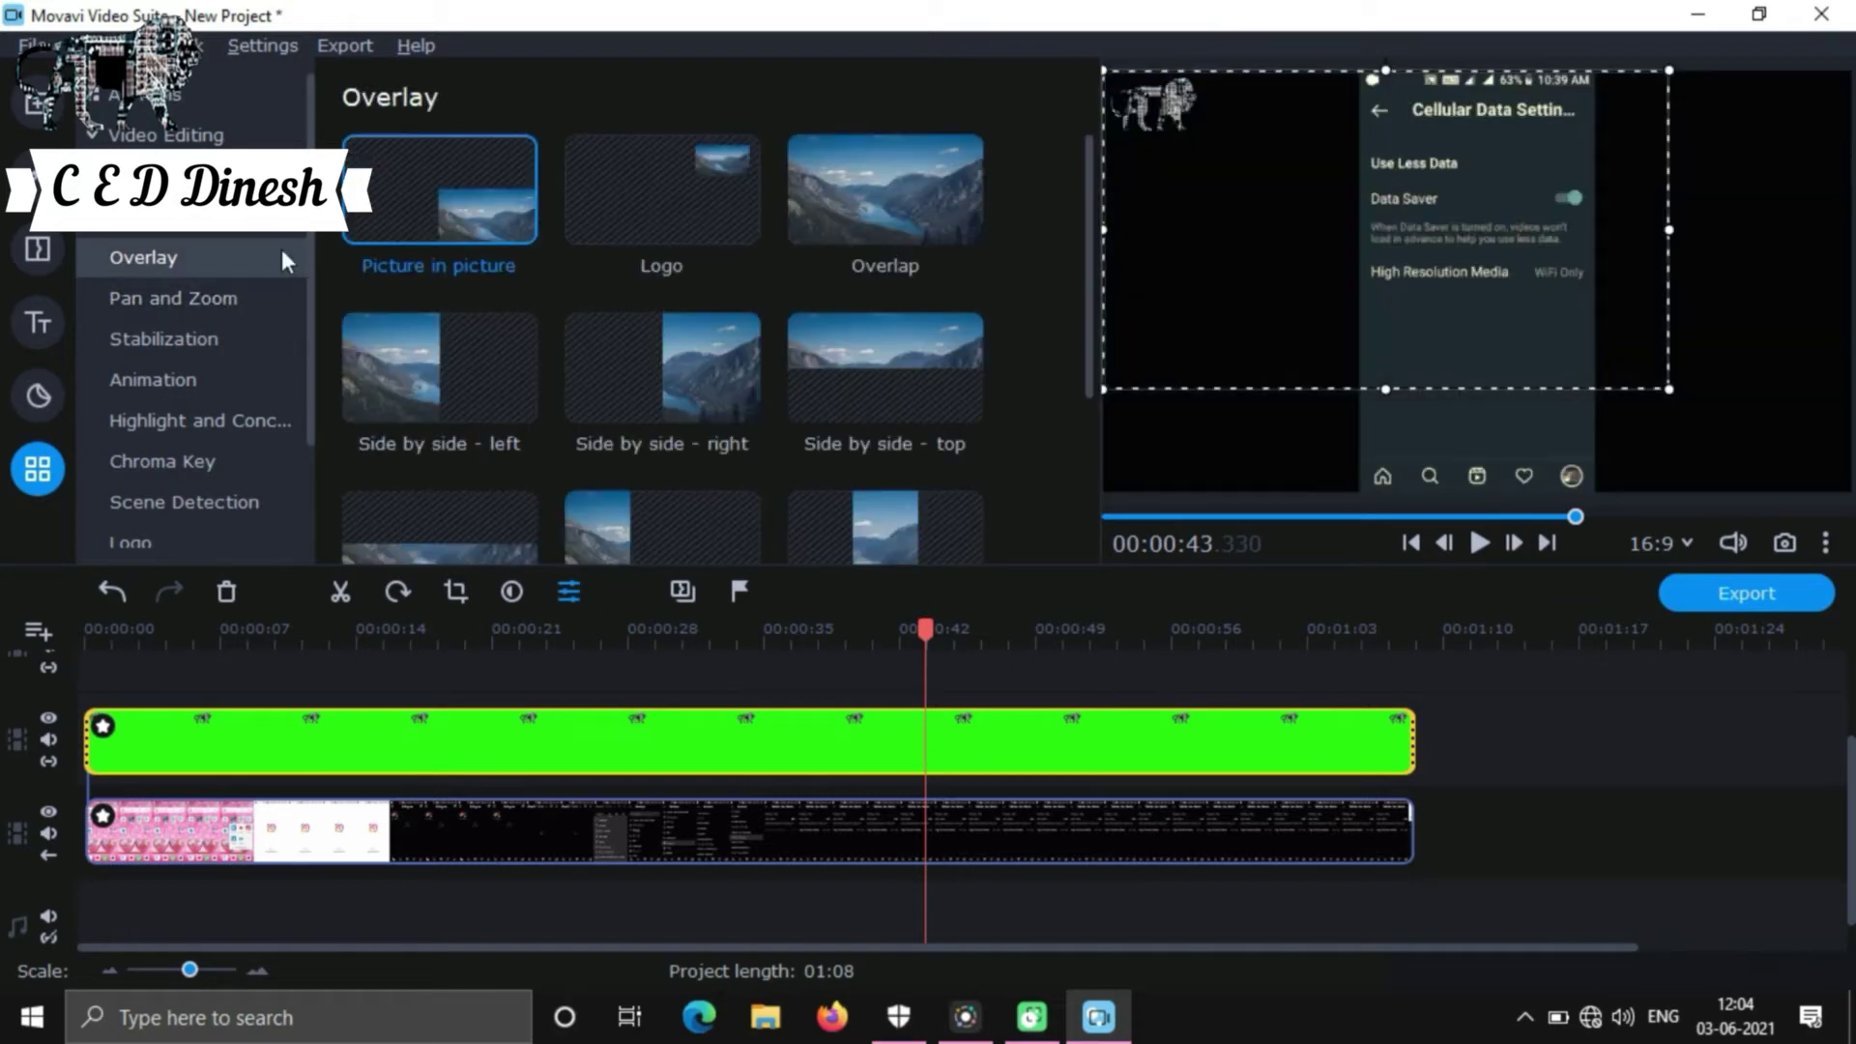
Step: Preview the Pan and Zoom presets one by one: Top to bottom, Right to left, Left to right, Bottom to top, Zoom in and Zoom out
{"action": "left_click", "coordinate": [216, 299]}
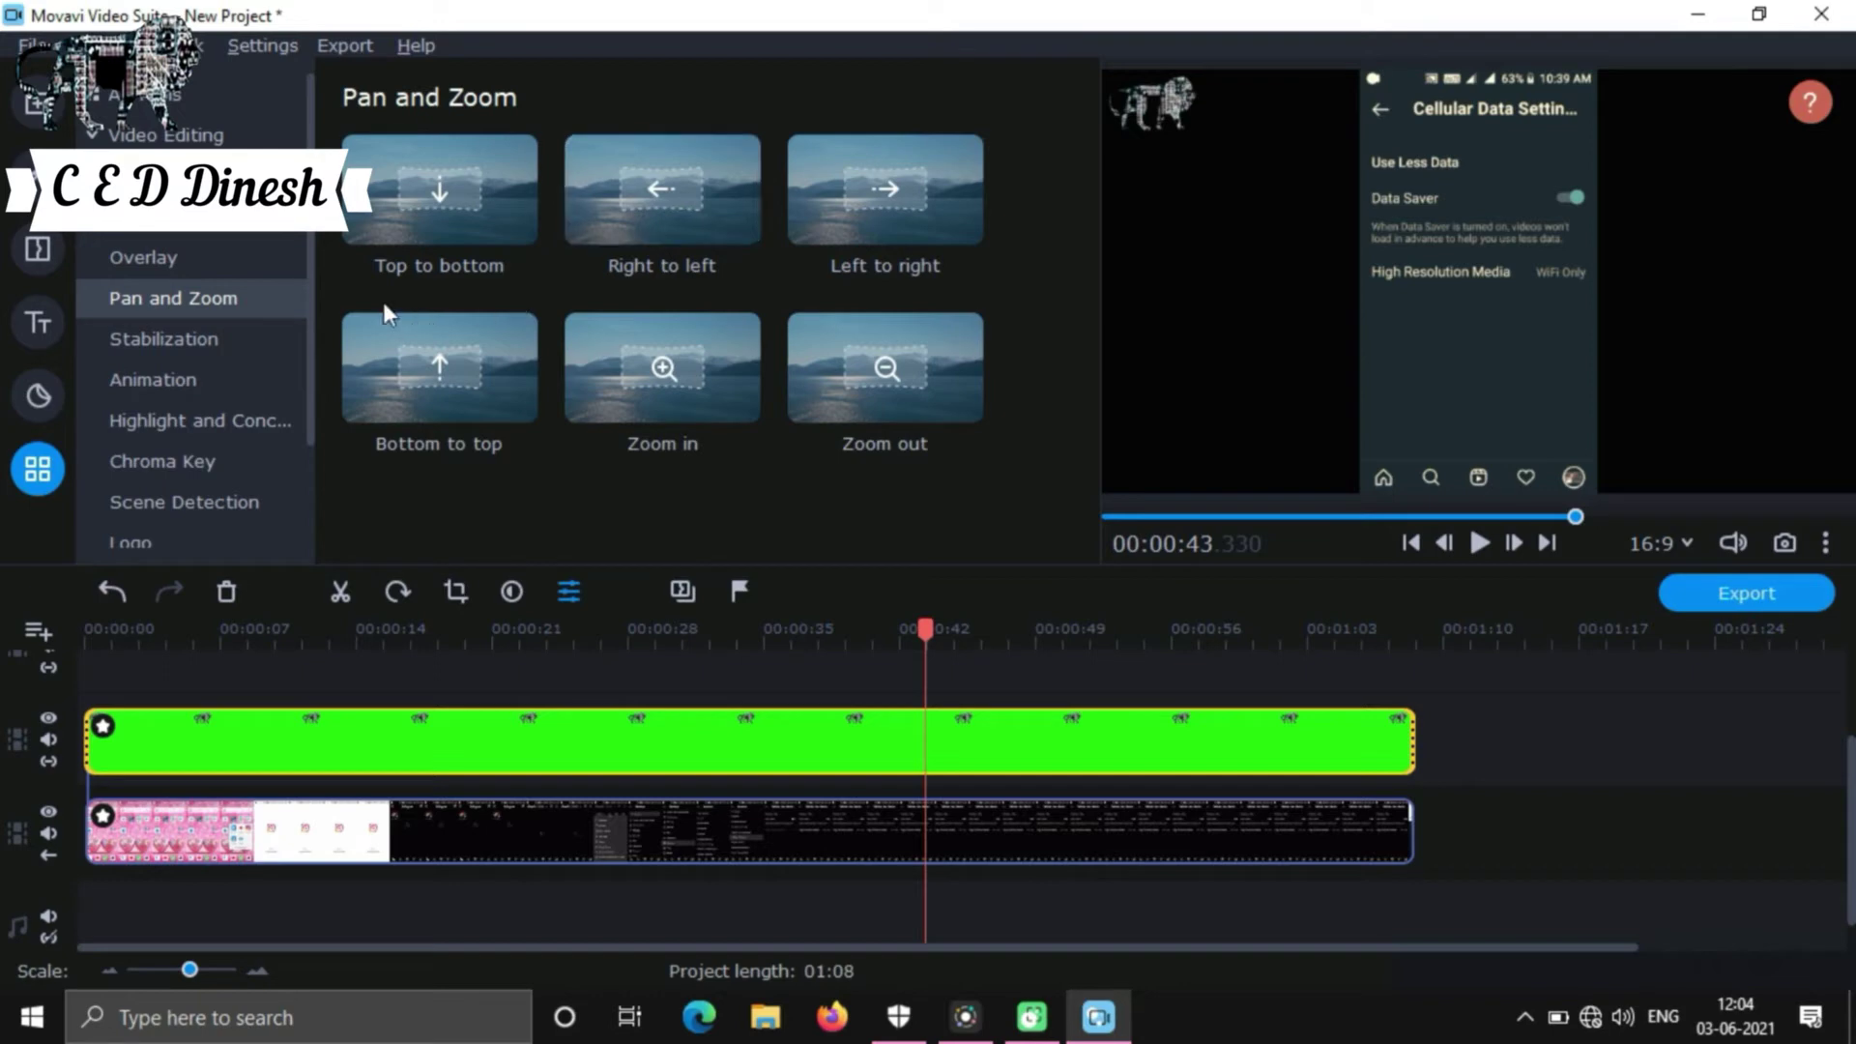
{"action": "left_click", "coordinate": [477, 196]}
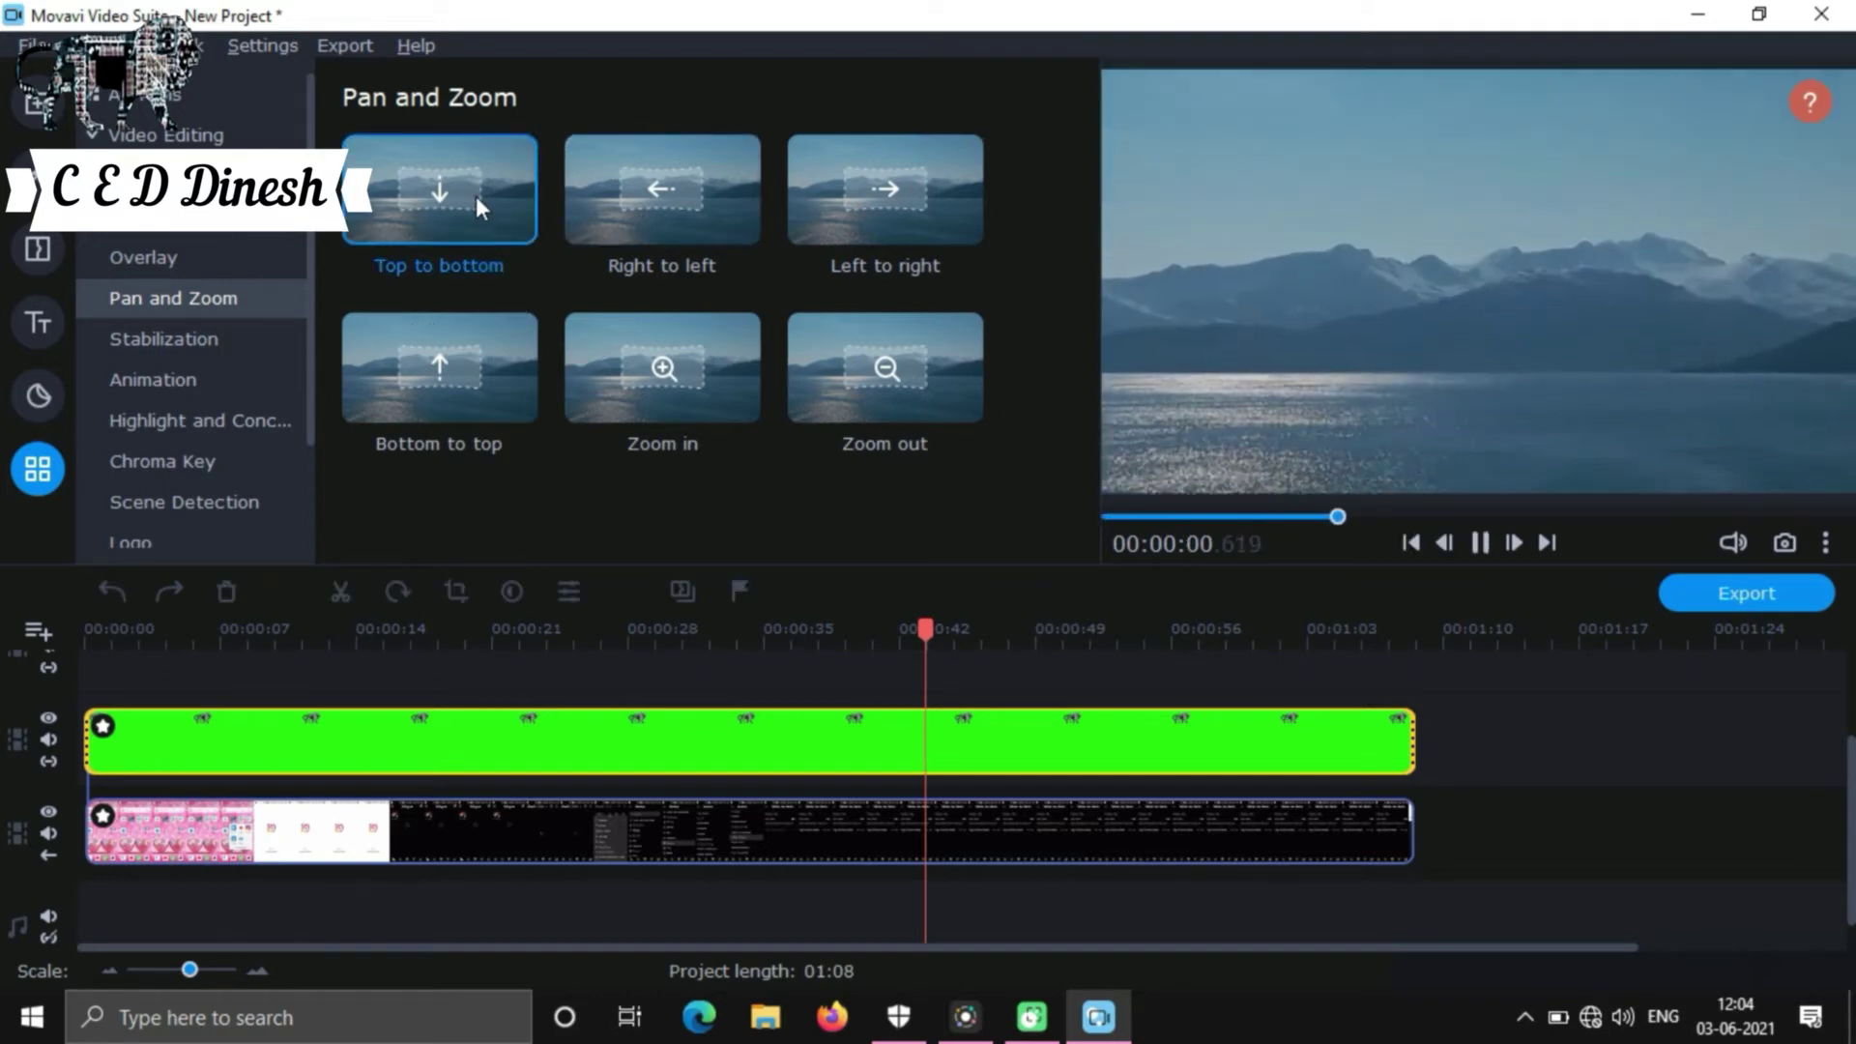
{"action": "left_click", "coordinate": [677, 203]}
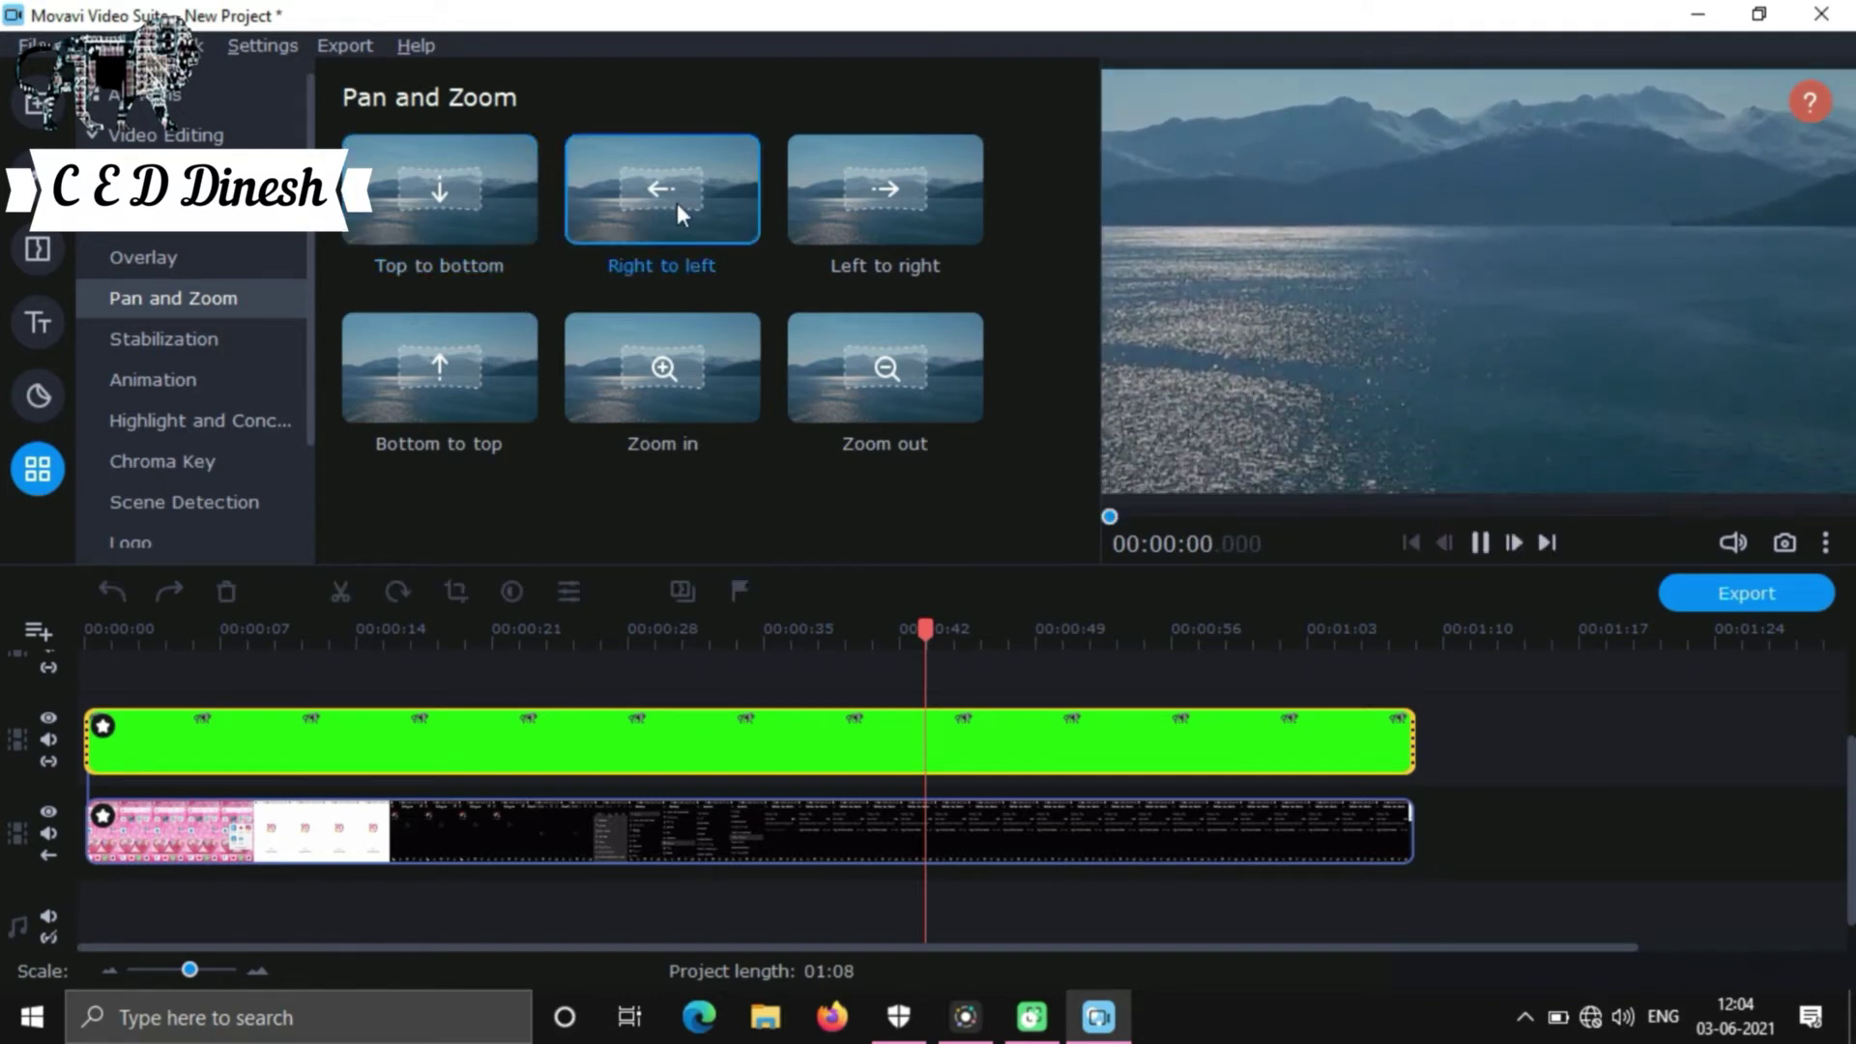
{"action": "left_click", "coordinate": [875, 205]}
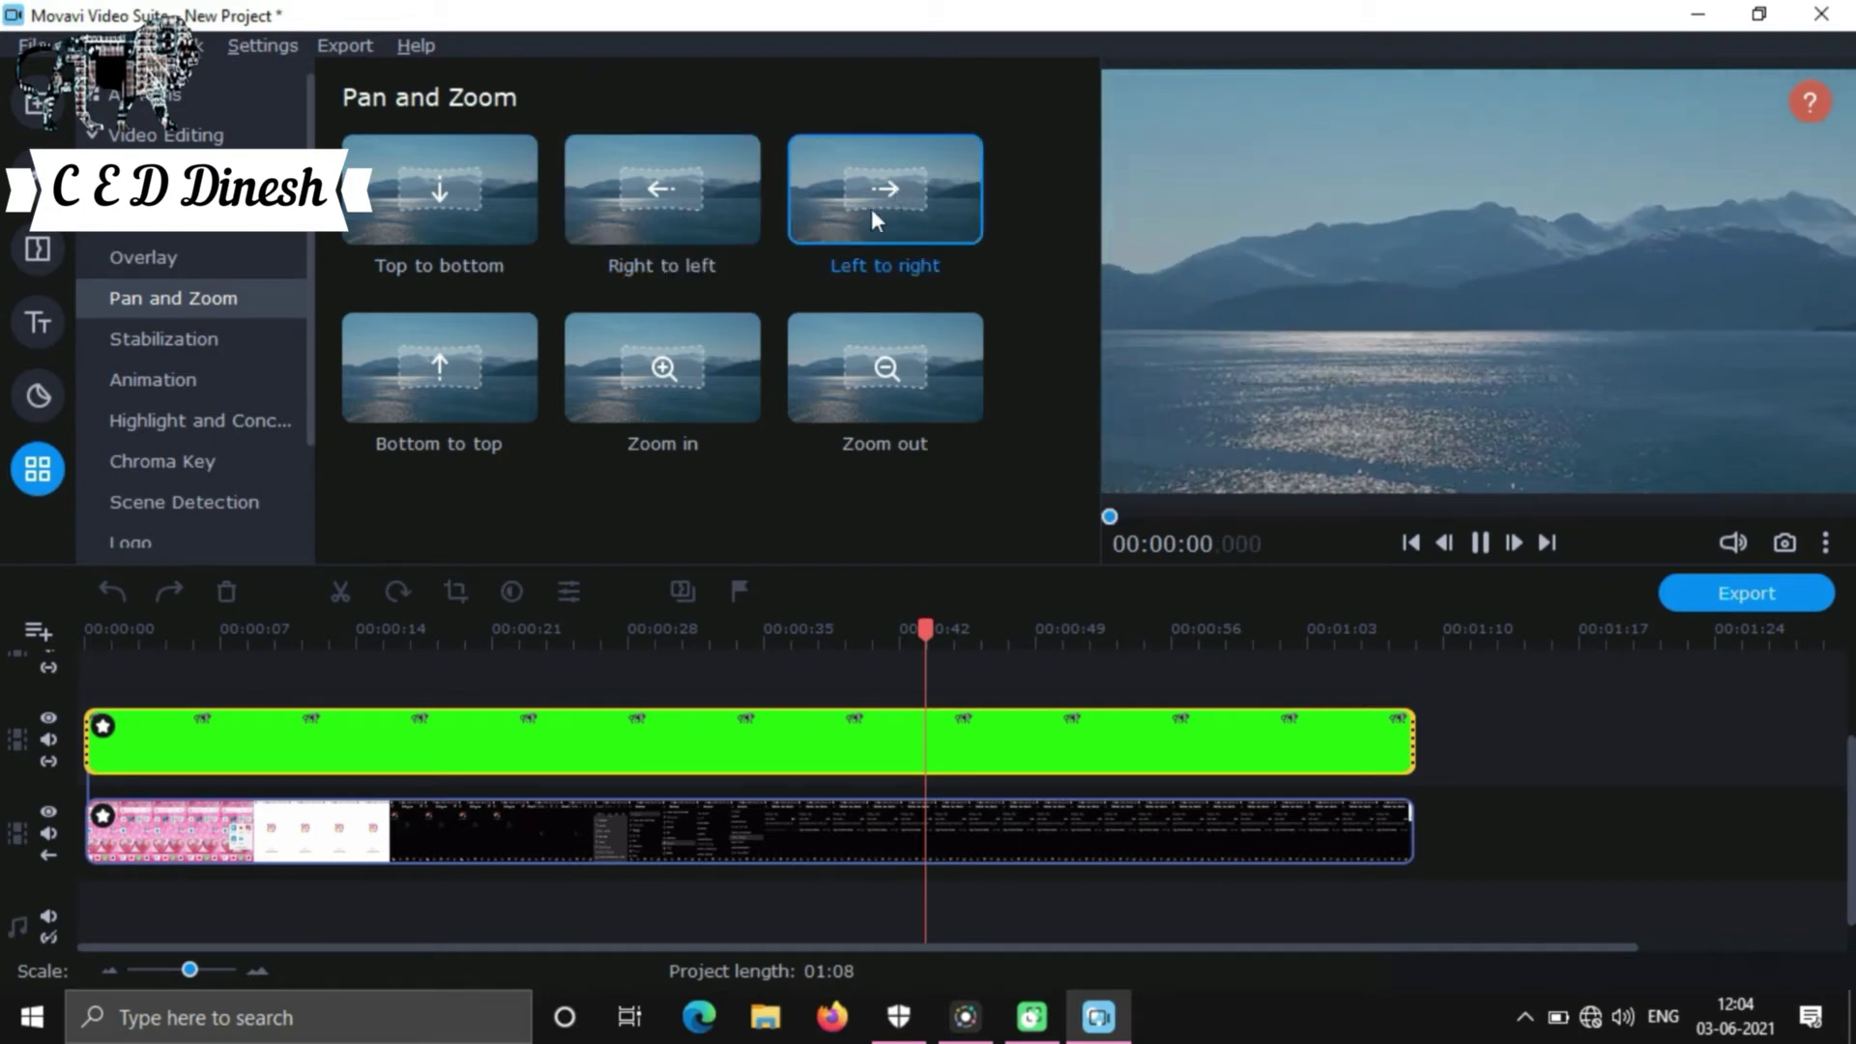
{"action": "left_click", "coordinate": [461, 396]}
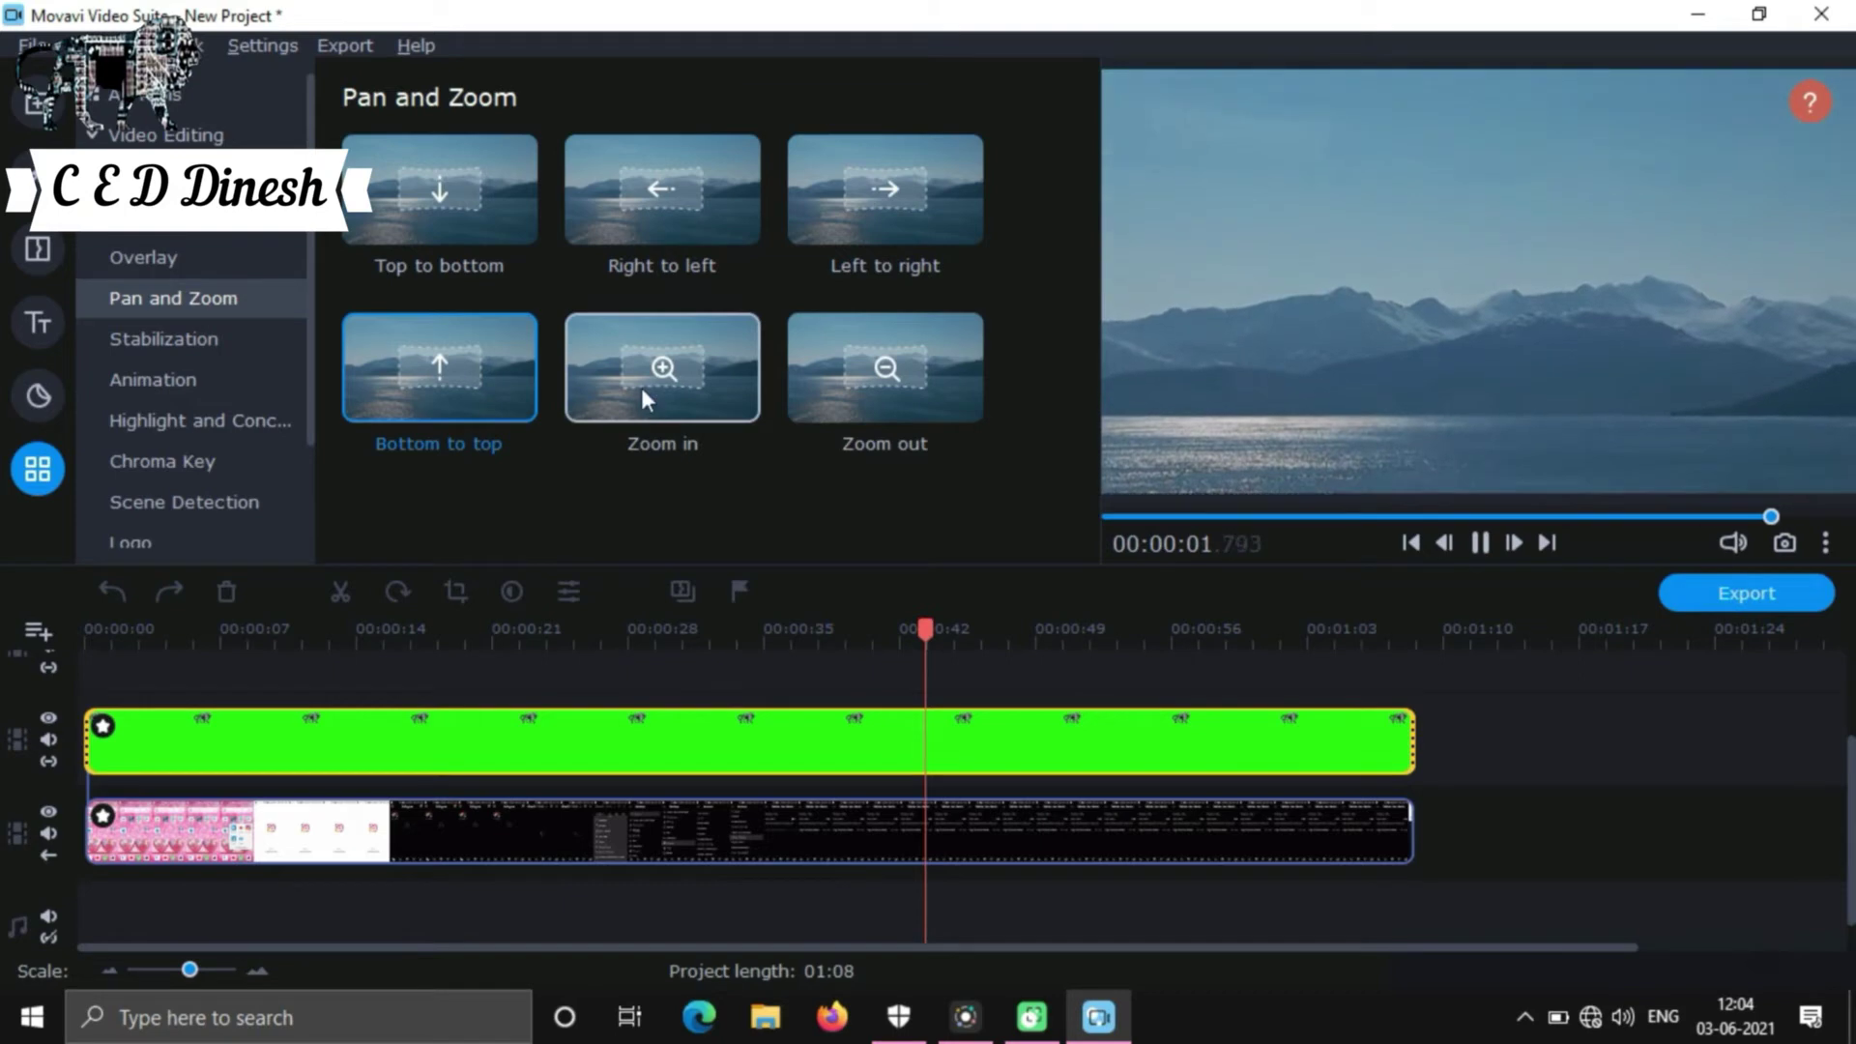
{"action": "left_click", "coordinate": [667, 379]}
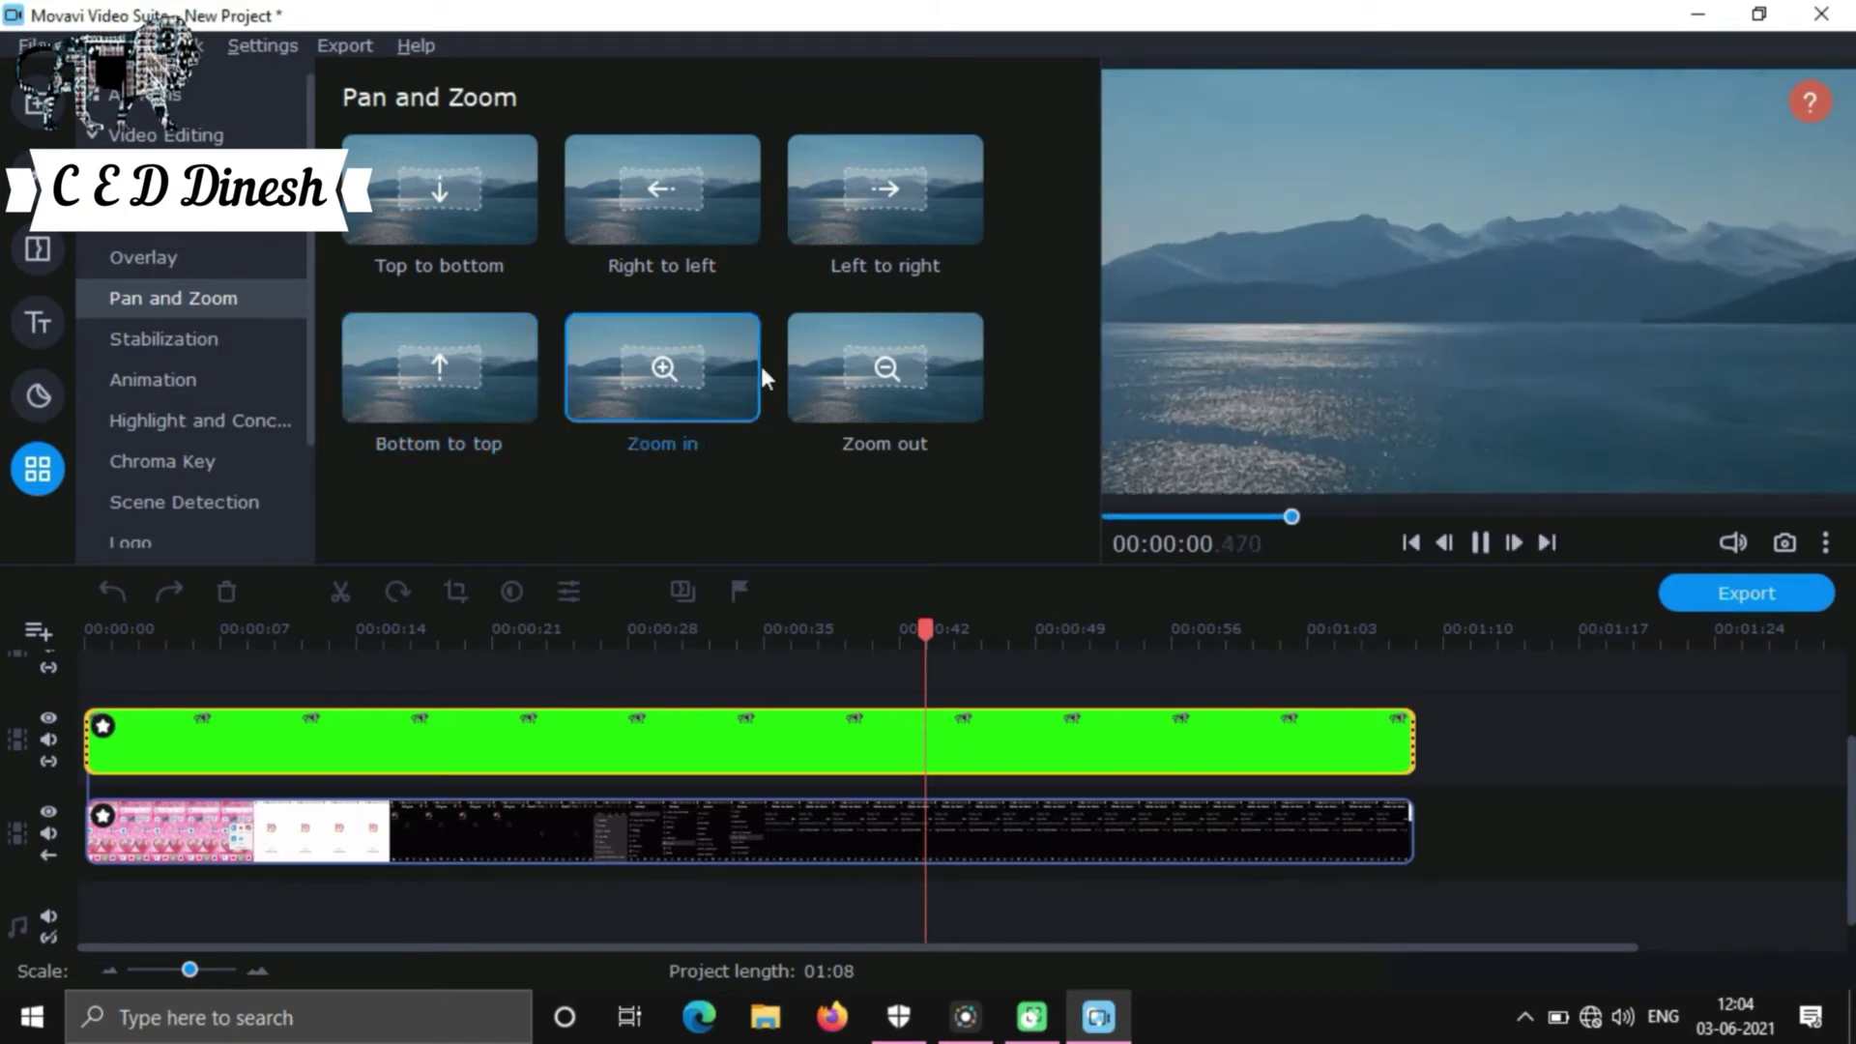
{"action": "left_click", "coordinate": [892, 371]}
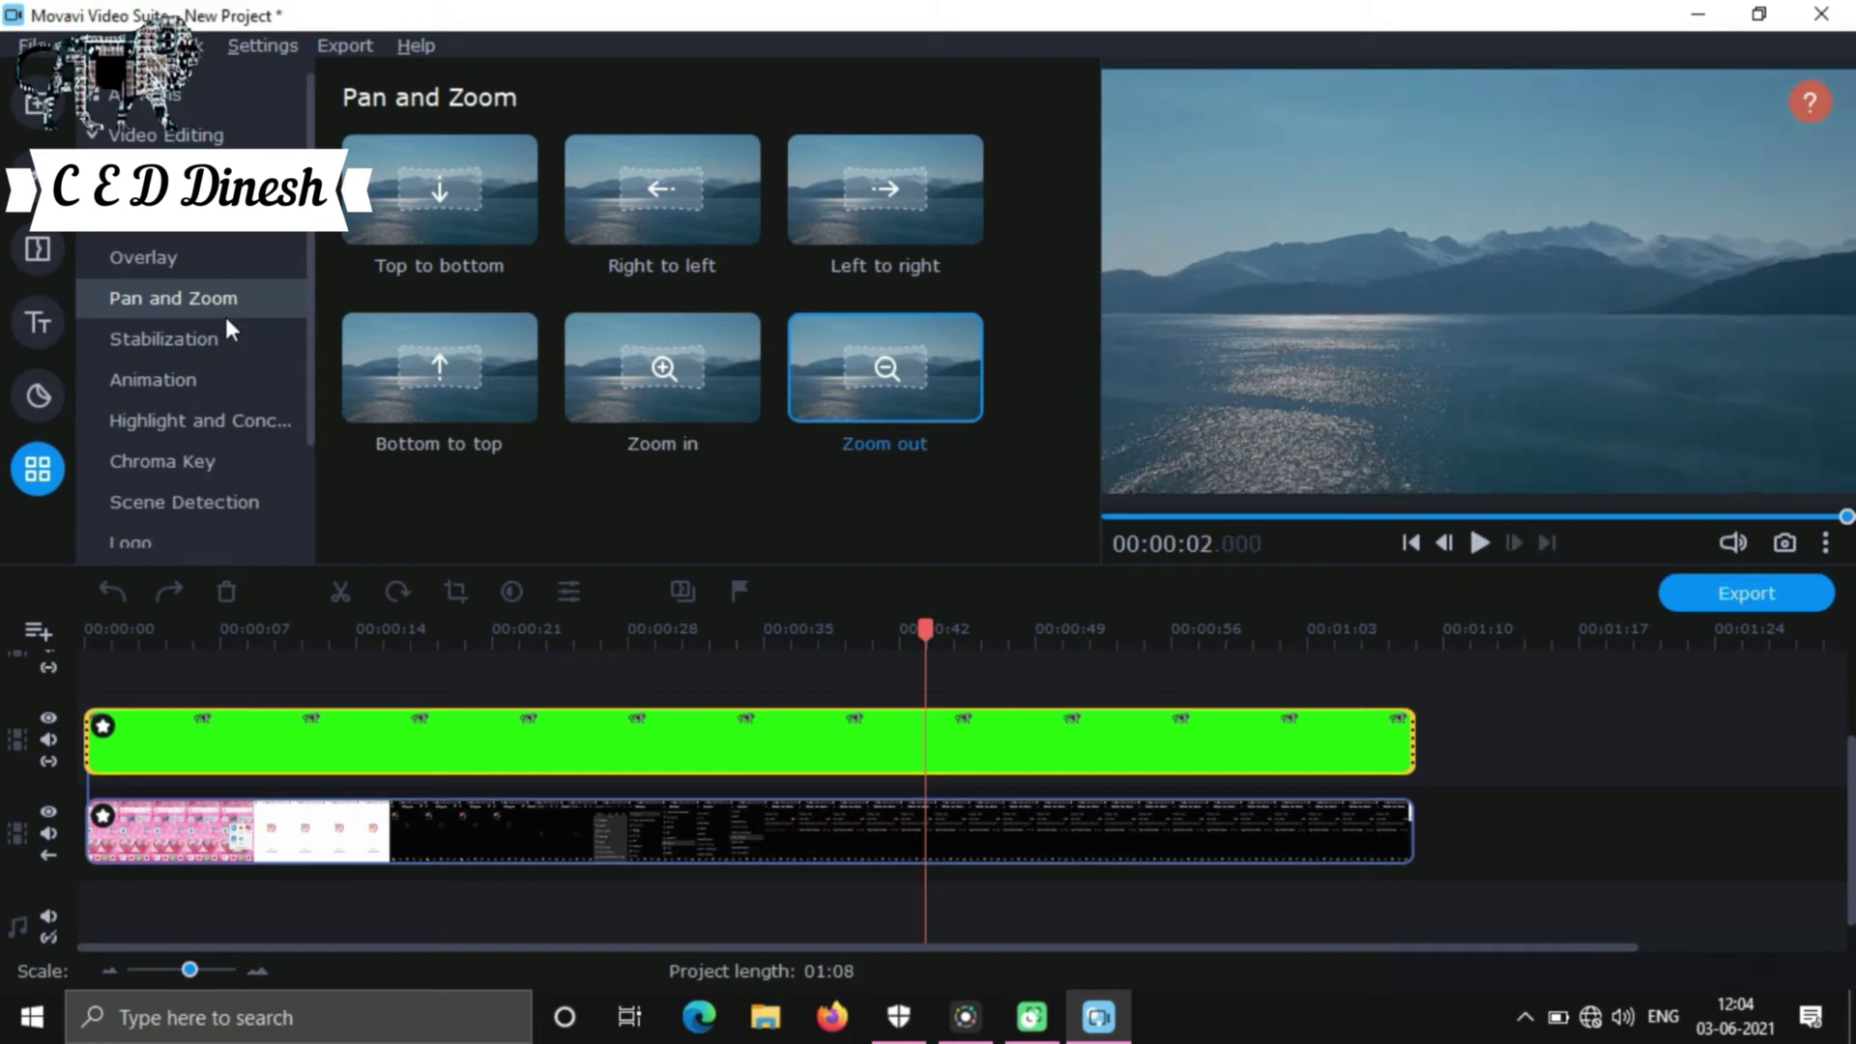
Step: Look through the Stabilization, Animation, Highlight and Conceal, and Chroma Key tools, including the easy and advanced animation options
{"action": "left_click", "coordinate": [199, 335]}
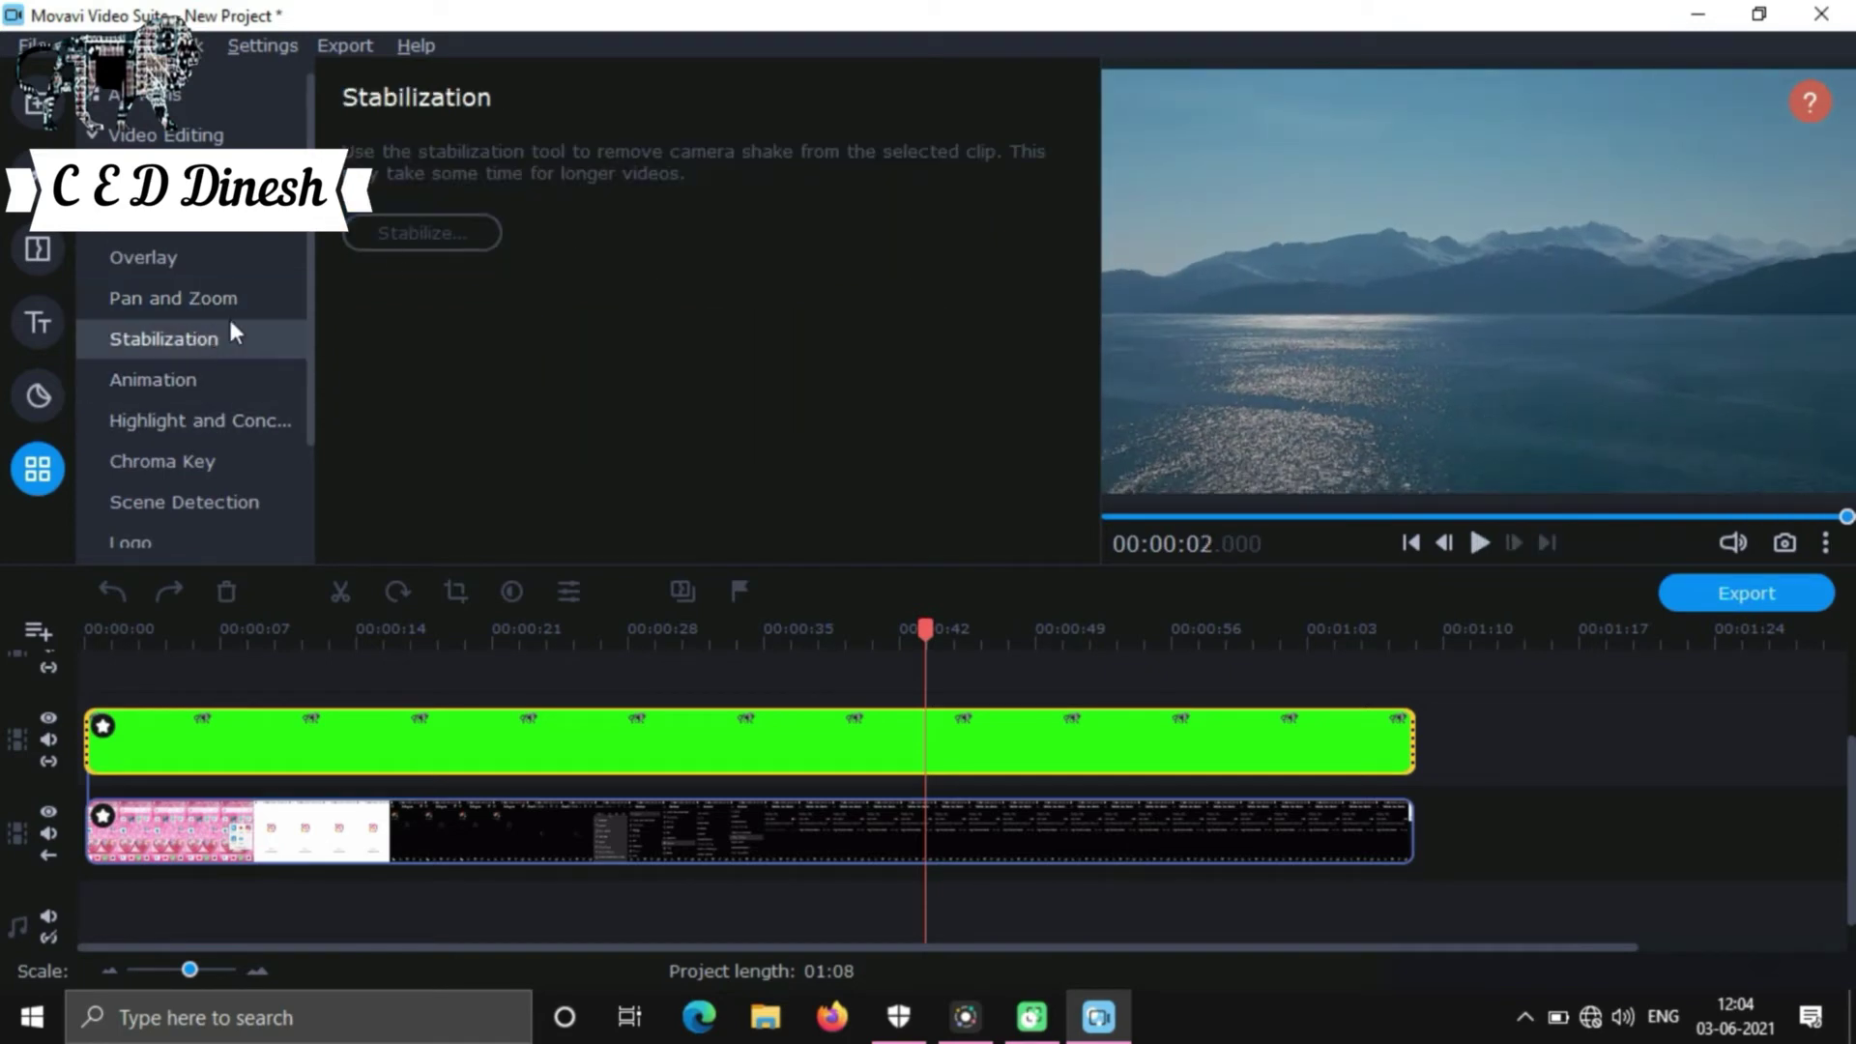
{"action": "left_click", "coordinate": [200, 379]}
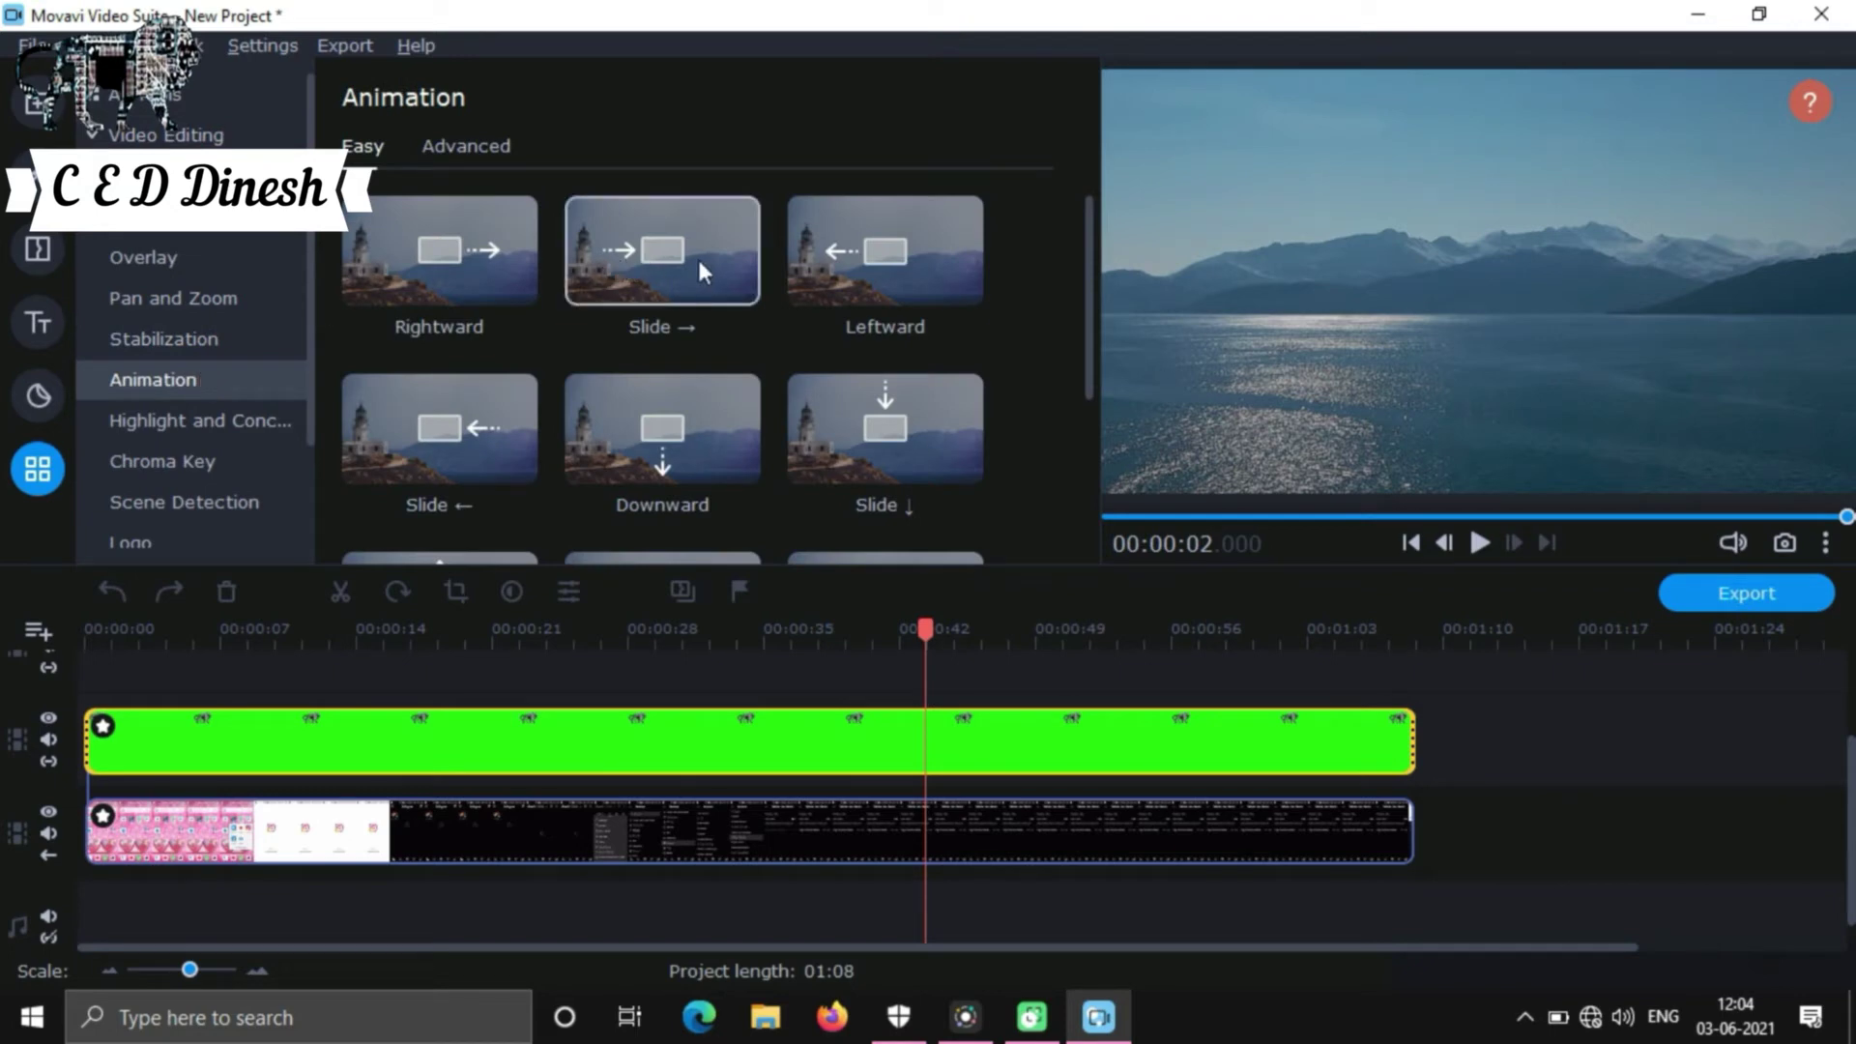
{"action": "scroll", "coordinate": [707, 242], "scroll_direction": "down", "scroll_amount": 9}
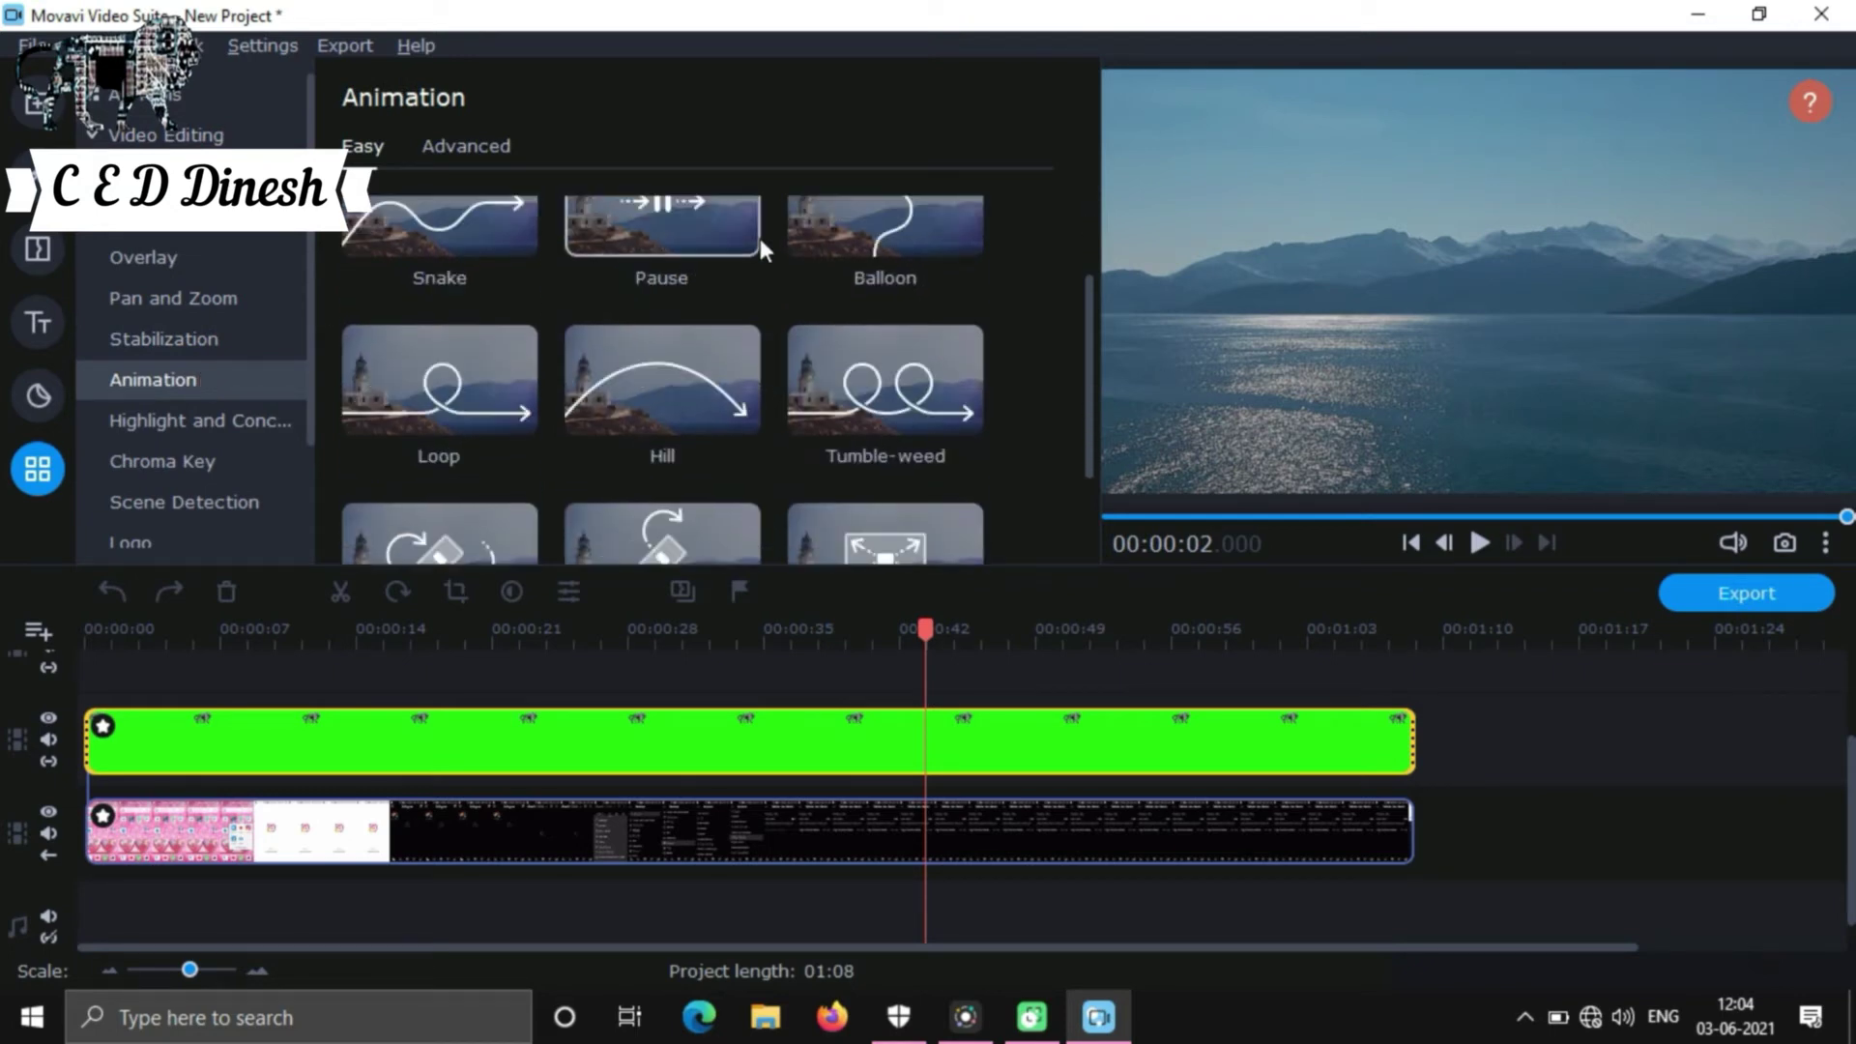
{"action": "scroll", "coordinate": [772, 250], "scroll_direction": "down", "scroll_amount": 5}
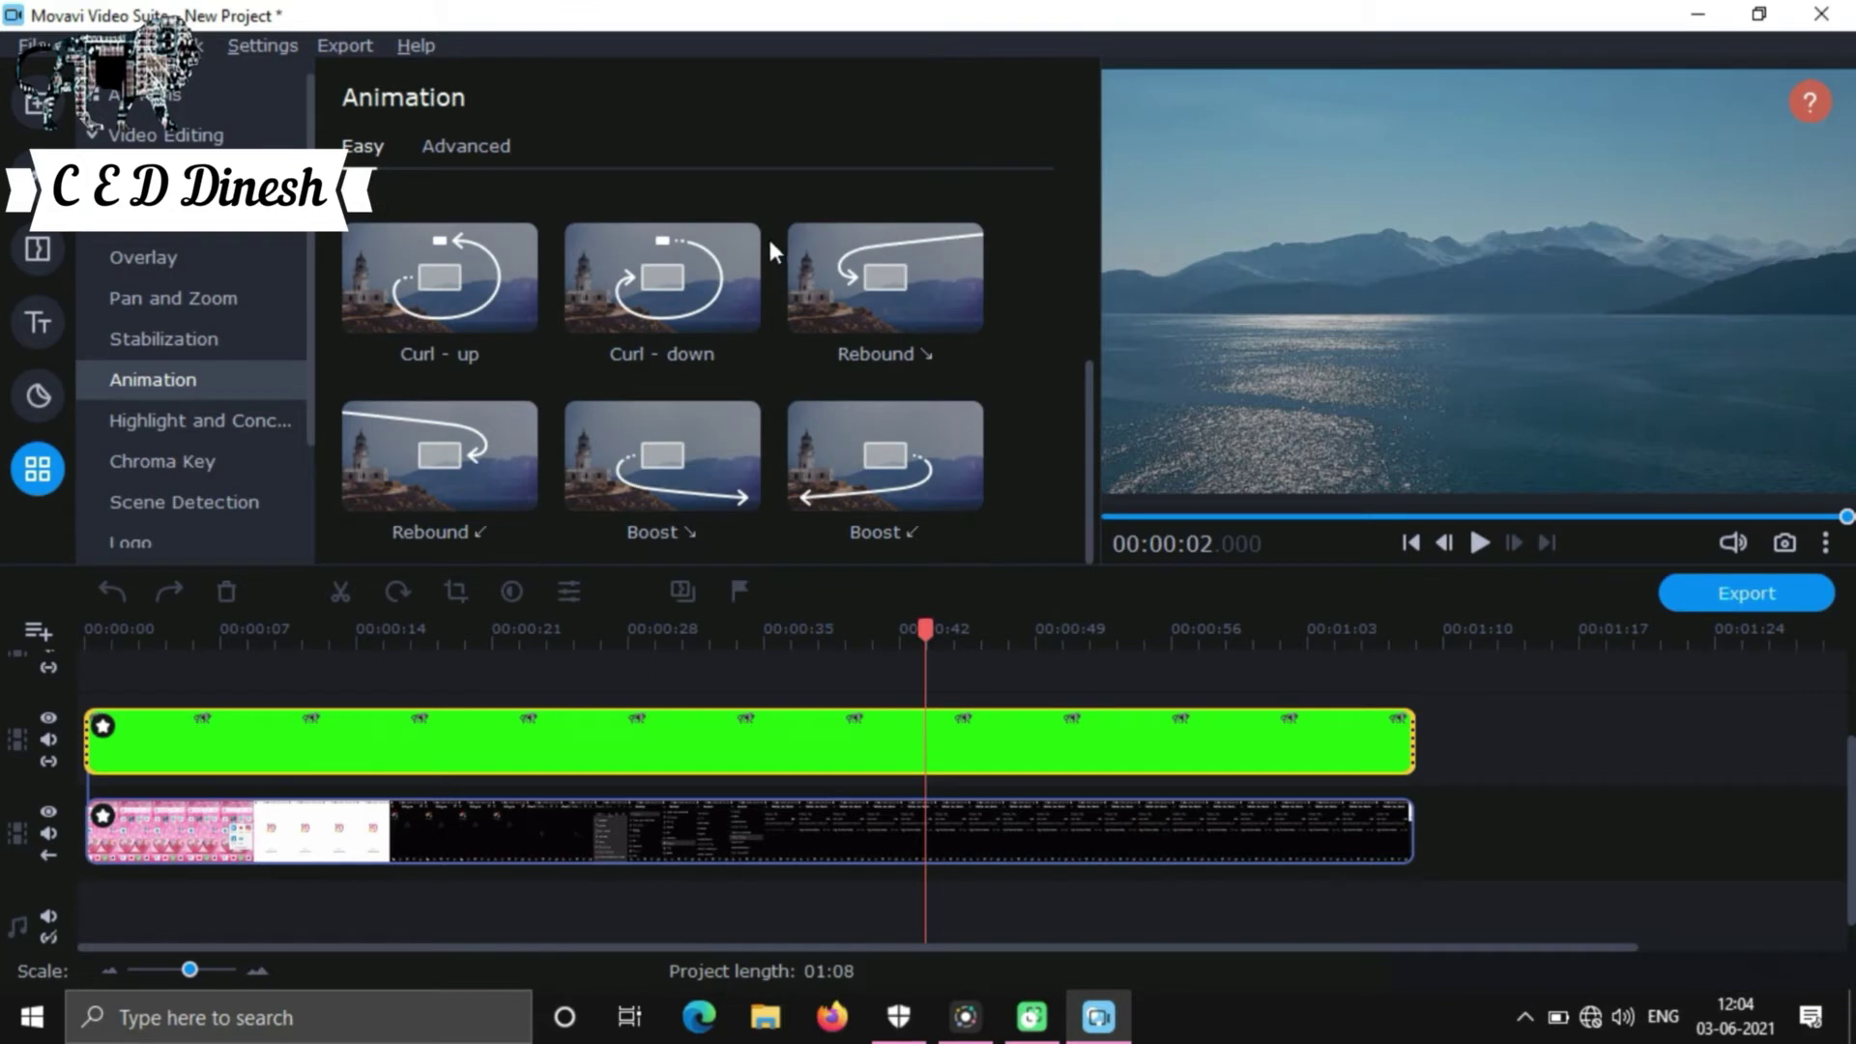
{"action": "scroll", "coordinate": [766, 237], "scroll_direction": "up", "scroll_amount": 6}
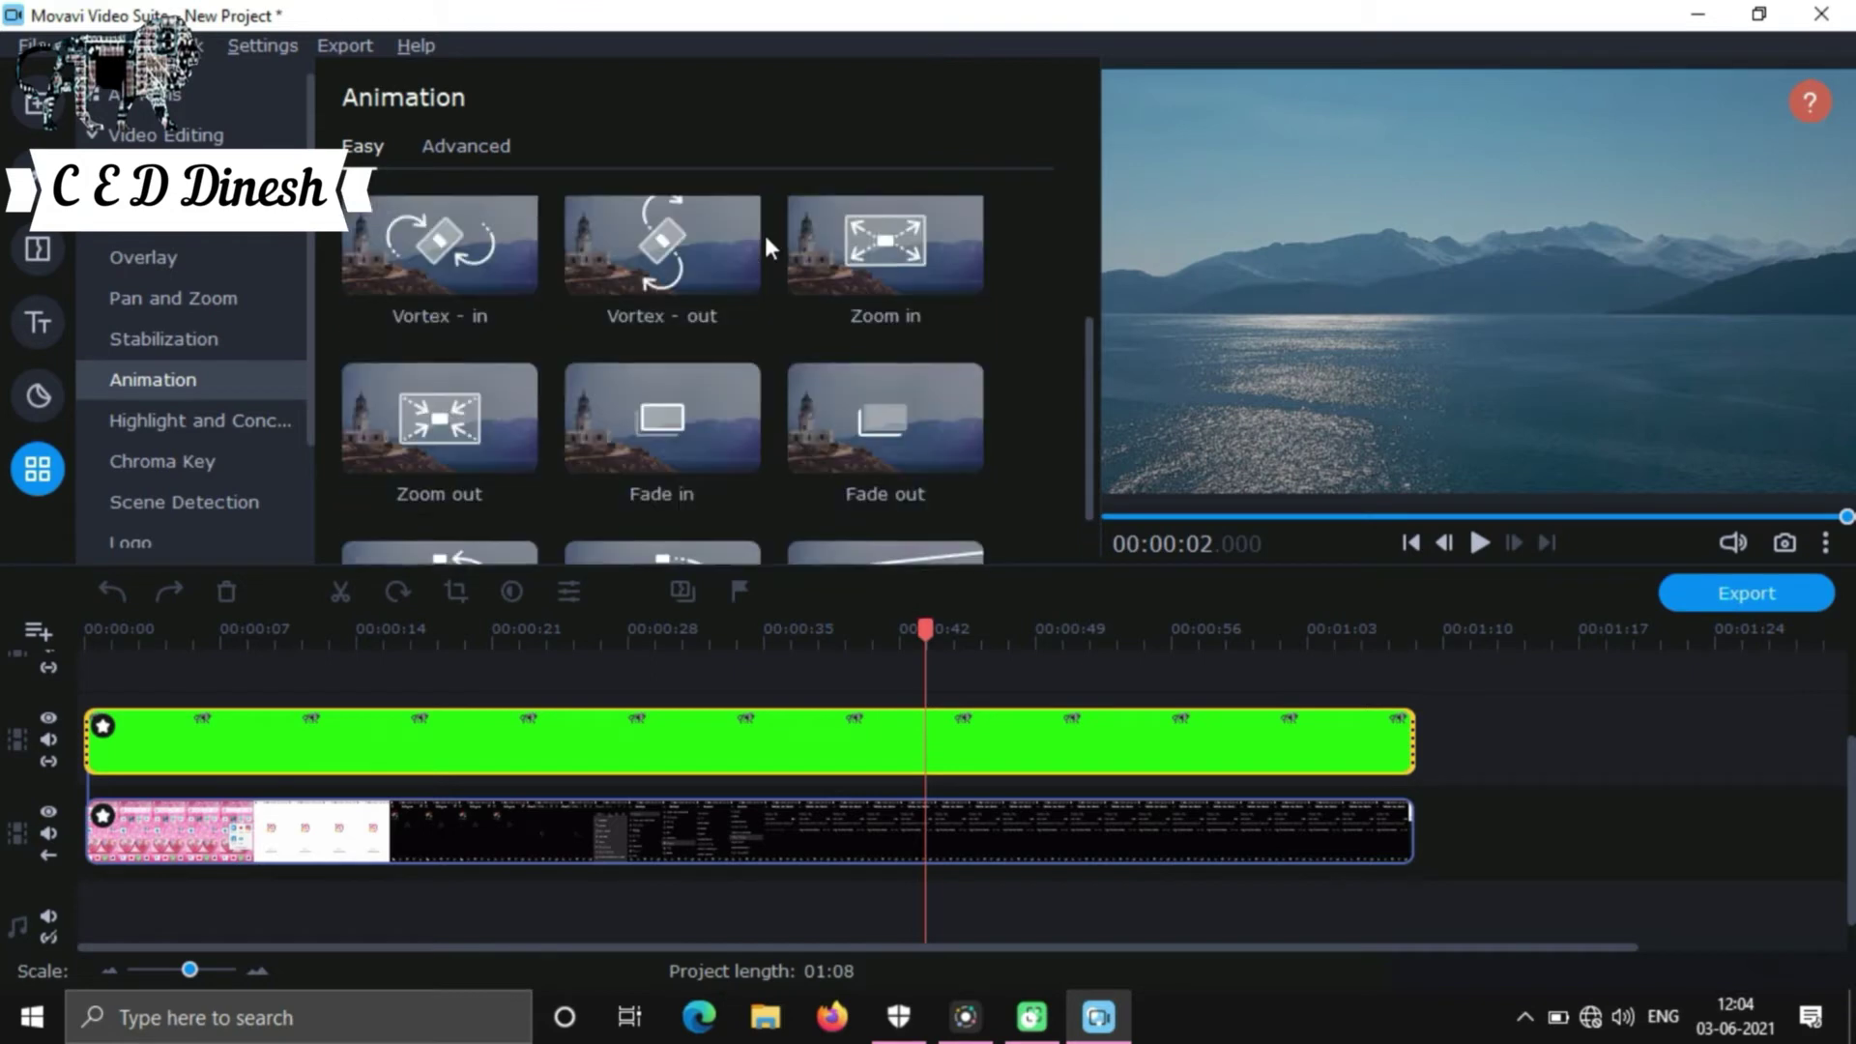
{"action": "left_click", "coordinate": [464, 145]}
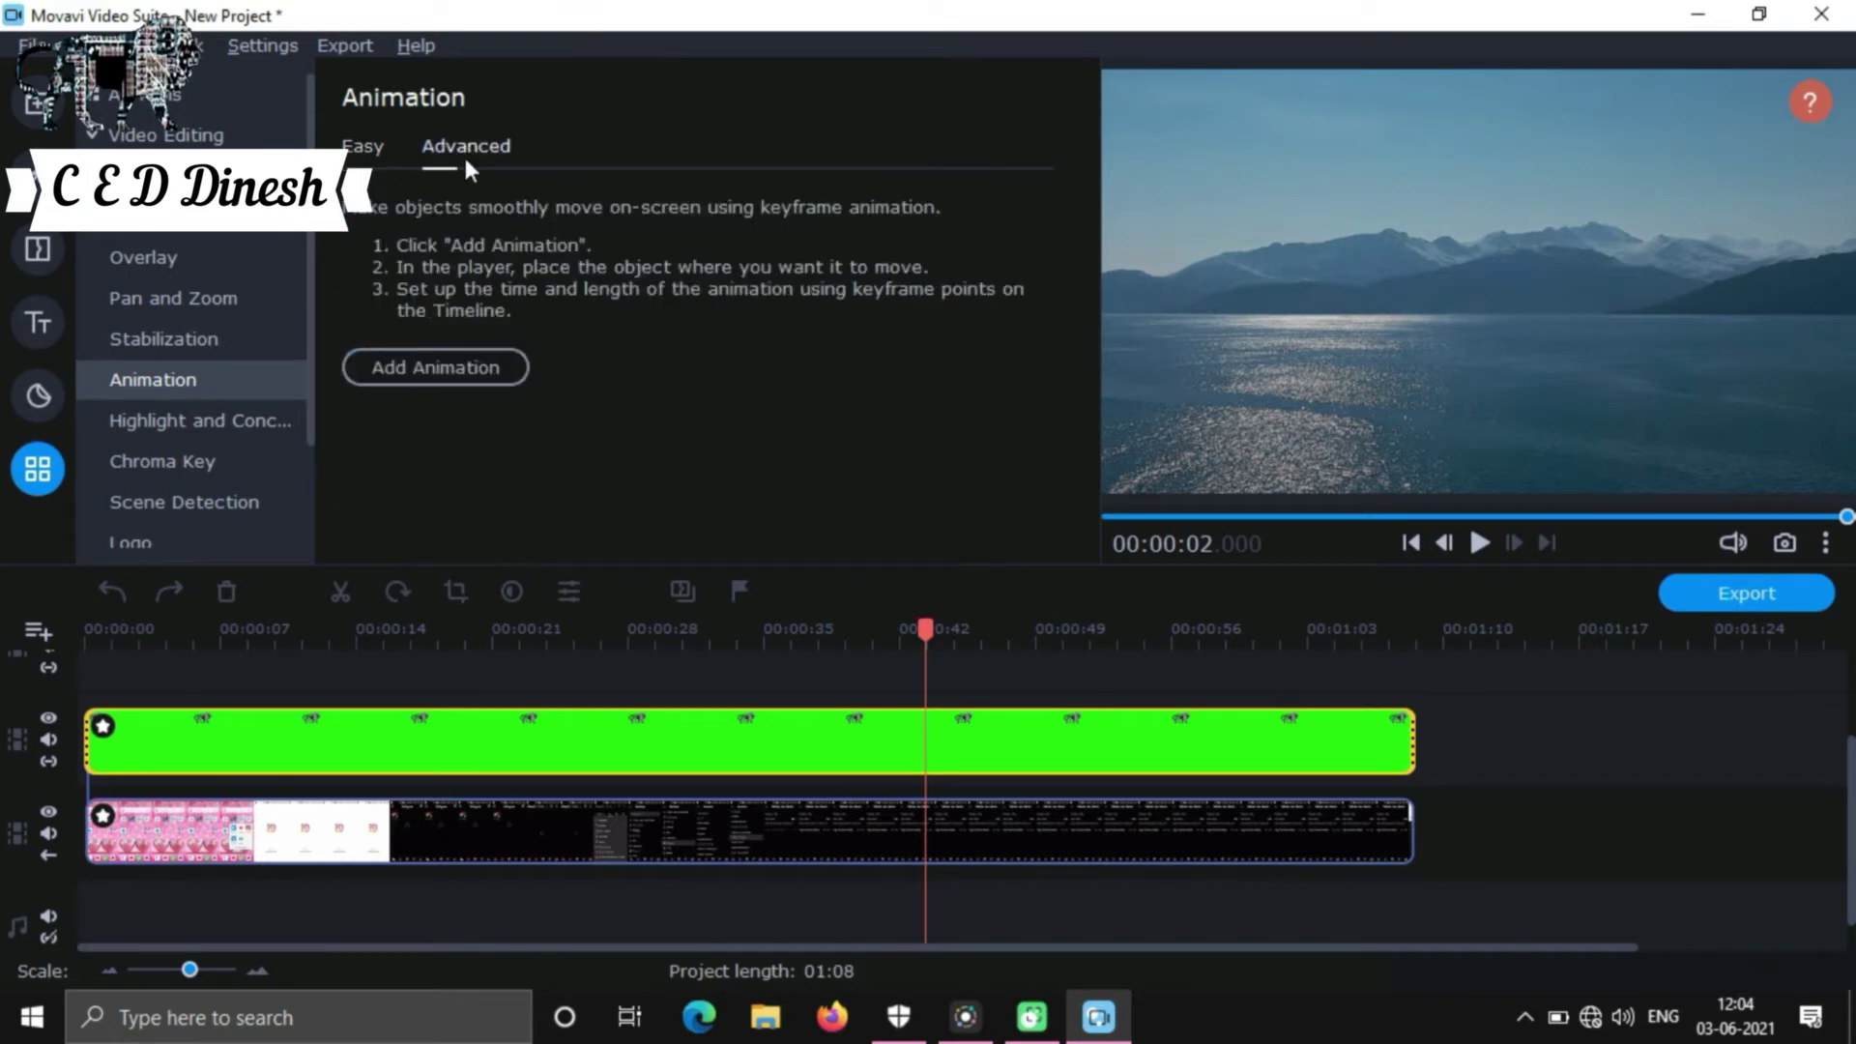
{"action": "left_click", "coordinate": [250, 415]}
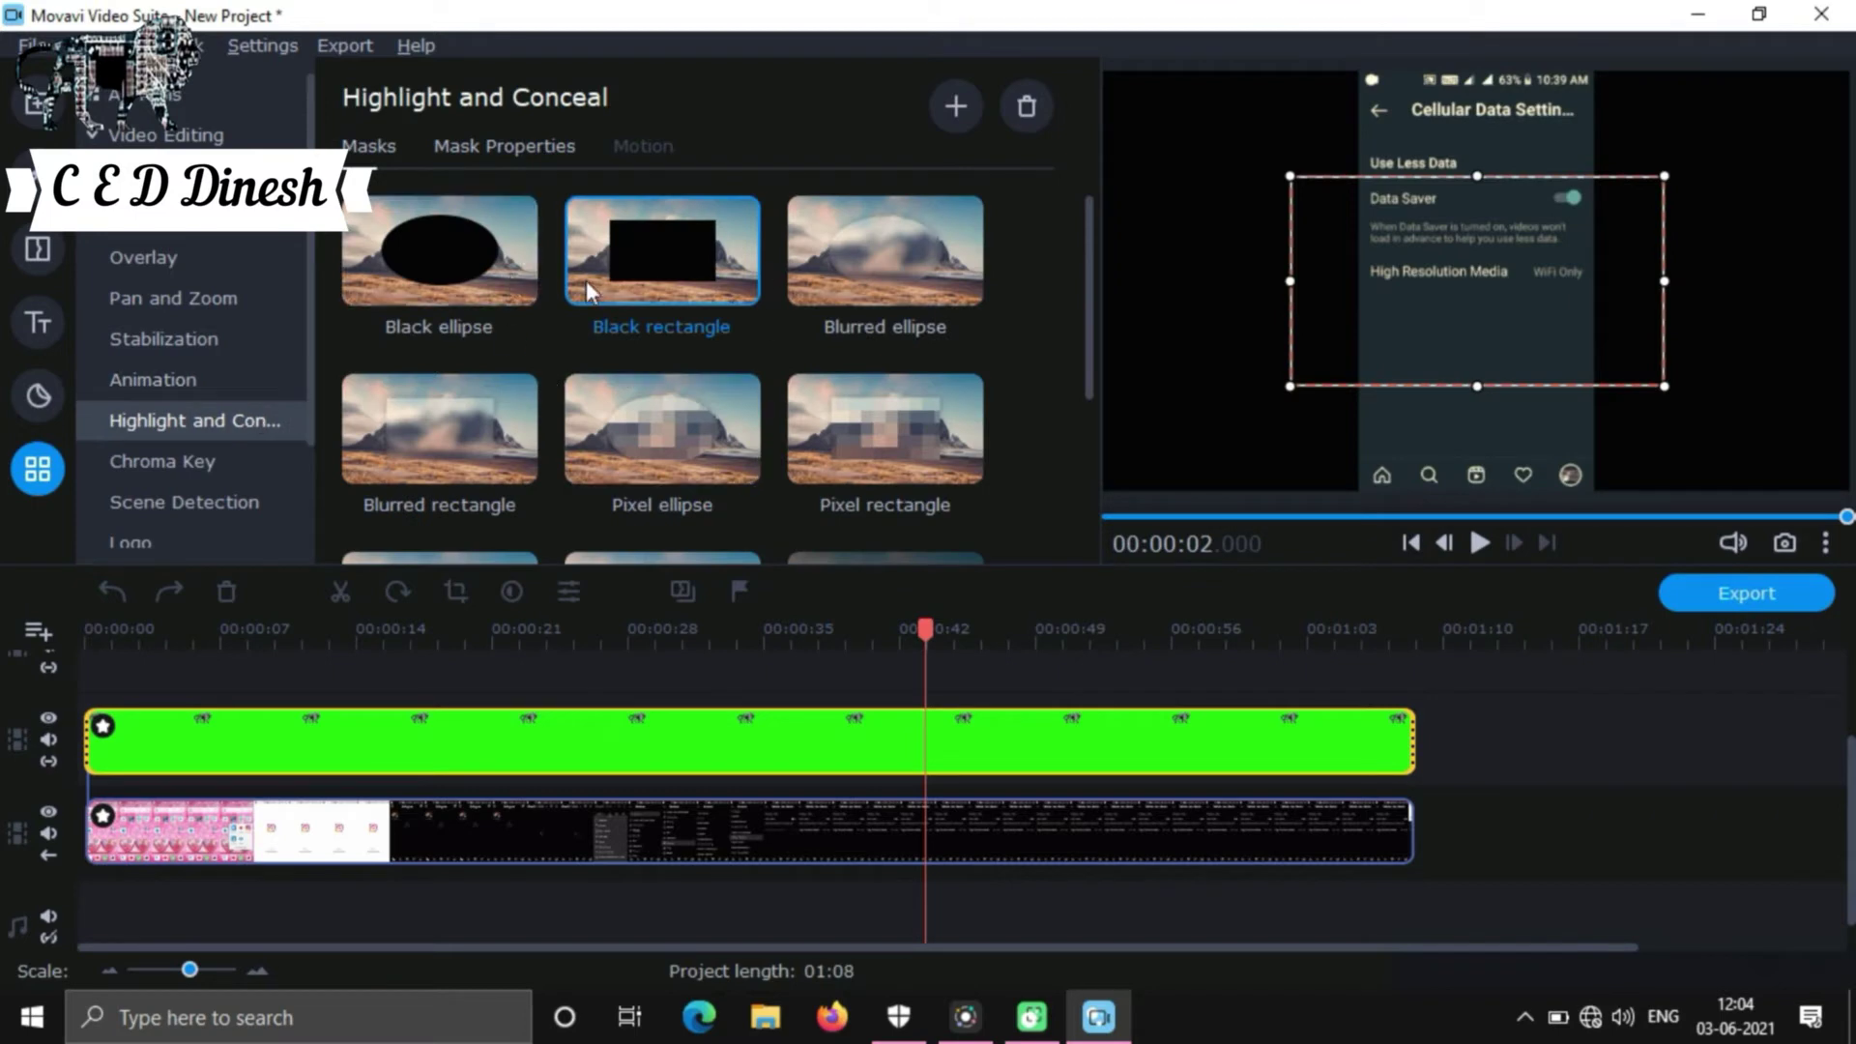
{"action": "scroll", "coordinate": [584, 281], "scroll_direction": "down", "scroll_amount": 5}
{"action": "scroll", "coordinate": [596, 317], "scroll_direction": "up", "scroll_amount": 1}
{"action": "scroll", "coordinate": [596, 317], "scroll_direction": "up", "scroll_amount": 2}
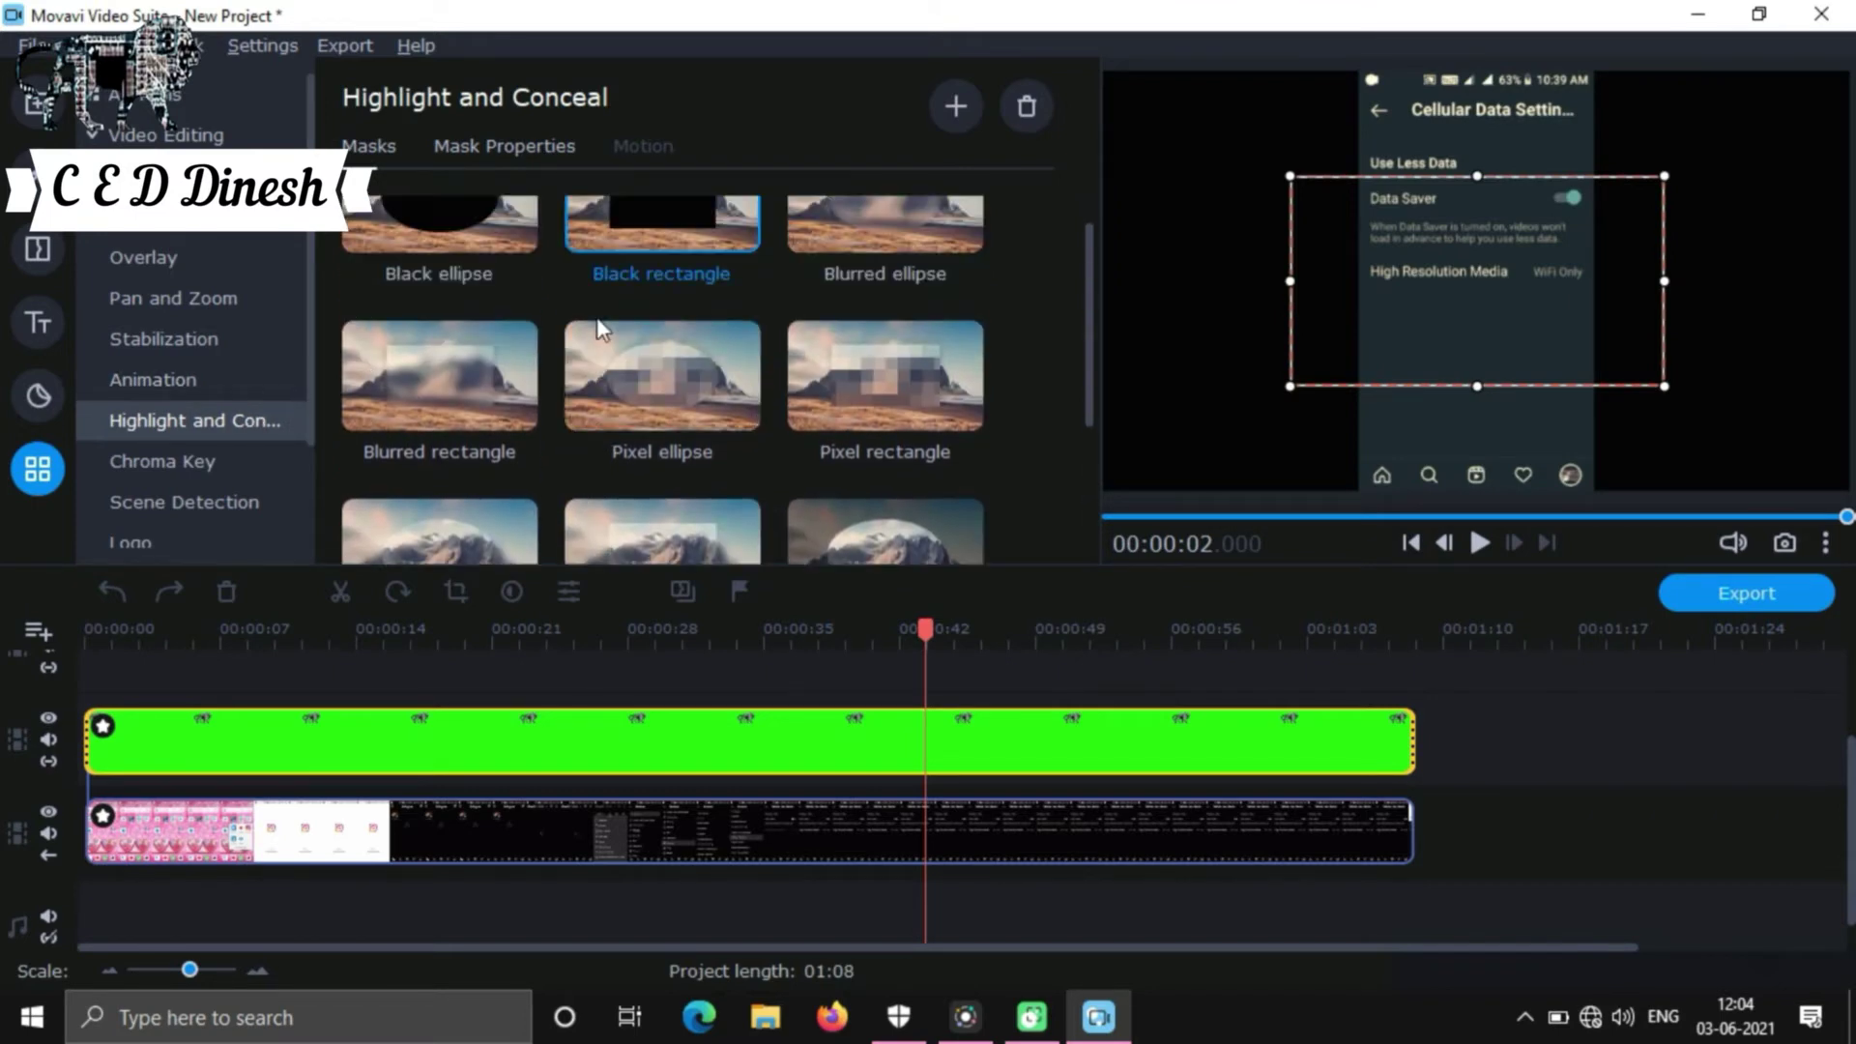
{"action": "left_click", "coordinate": [248, 468]}
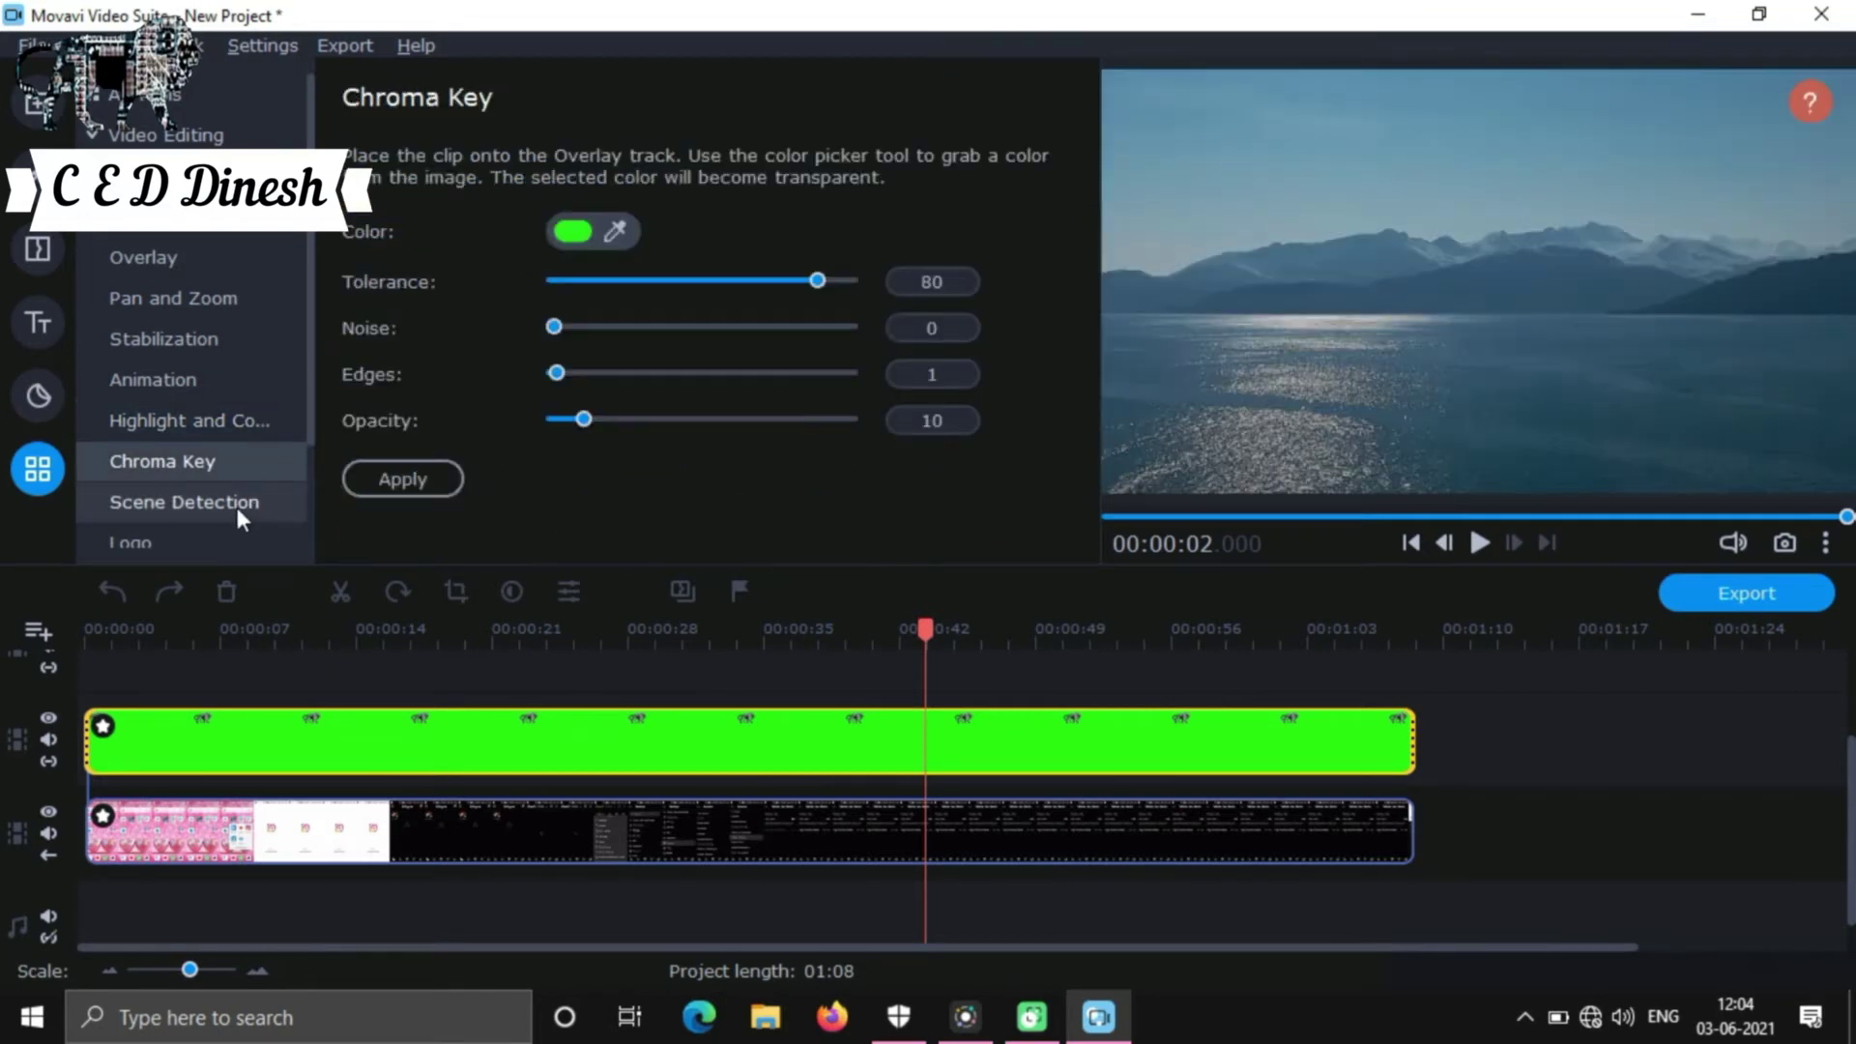
Step: Look through the Scene Detection, Slow Motion and Logo tools and the Audio Effects tool in the audio editing group
{"action": "left_click", "coordinate": [236, 507]}
{"action": "scroll", "coordinate": [242, 455], "scroll_direction": "down", "scroll_amount": 2}
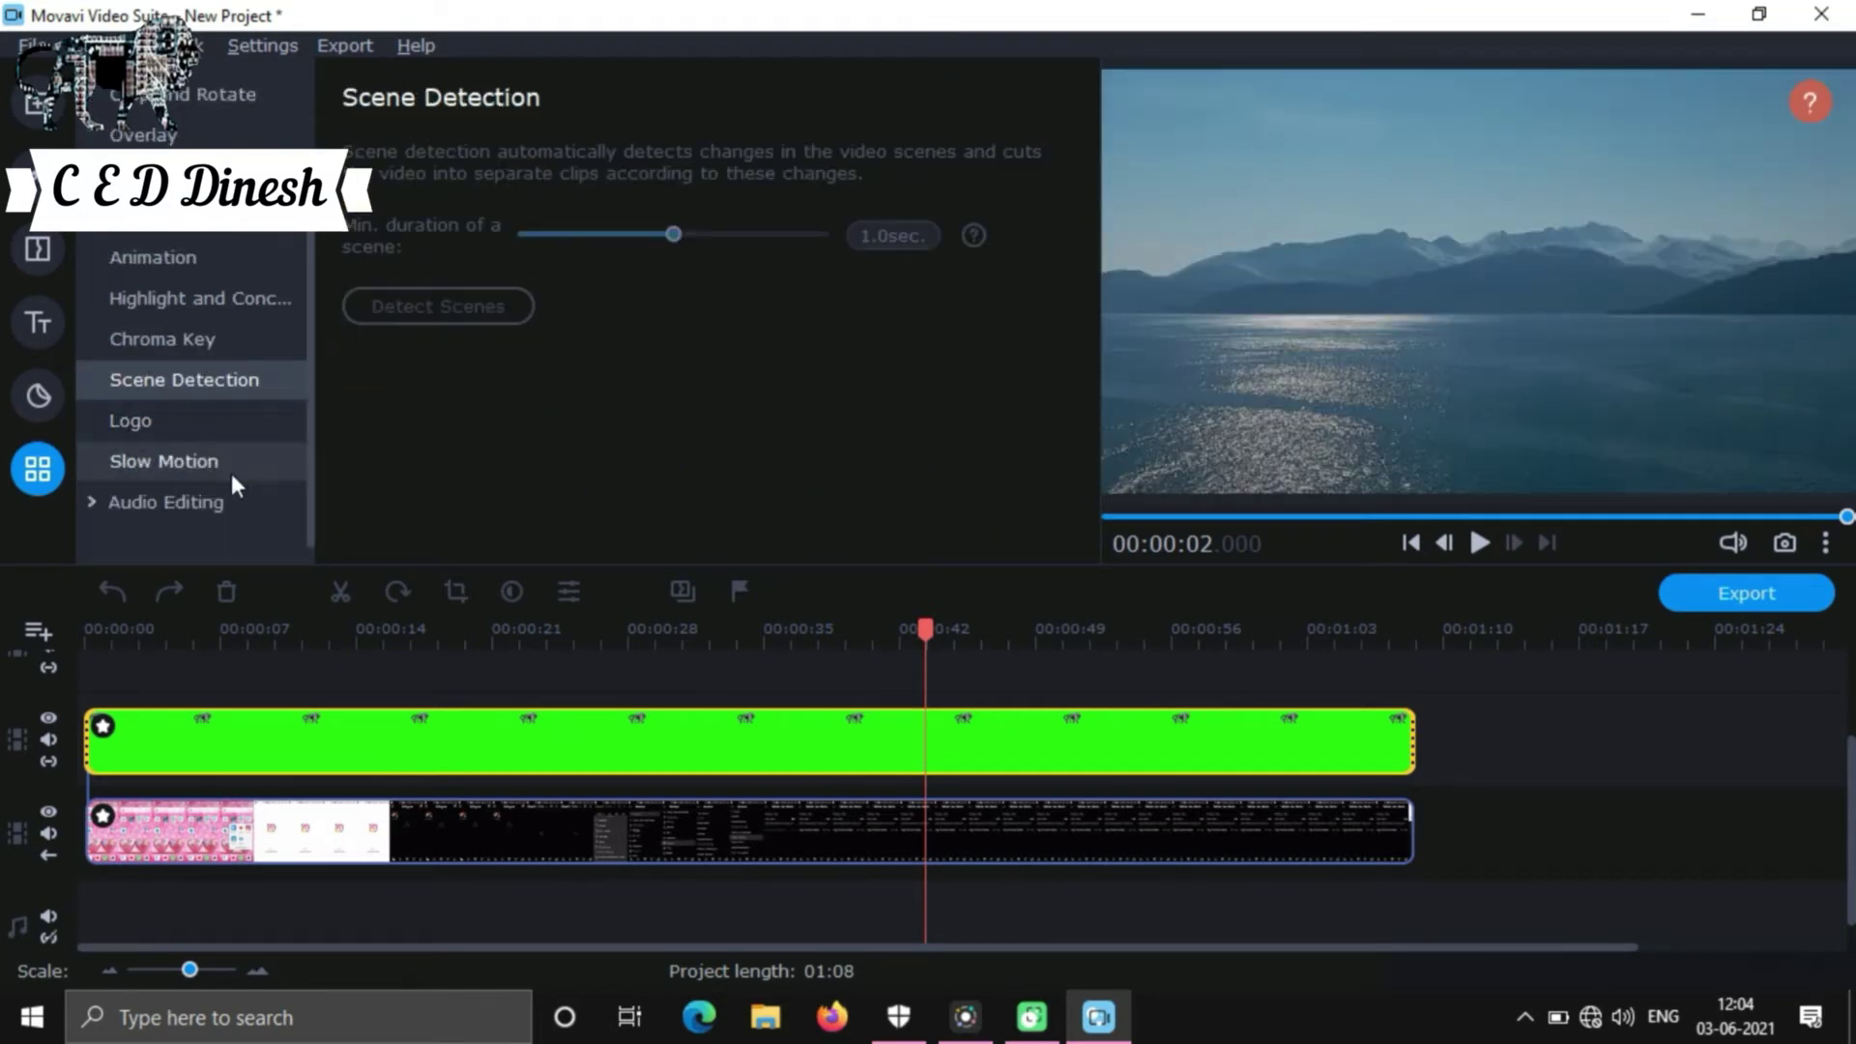
{"action": "left_click", "coordinate": [230, 470]}
{"action": "left_click", "coordinate": [218, 416]}
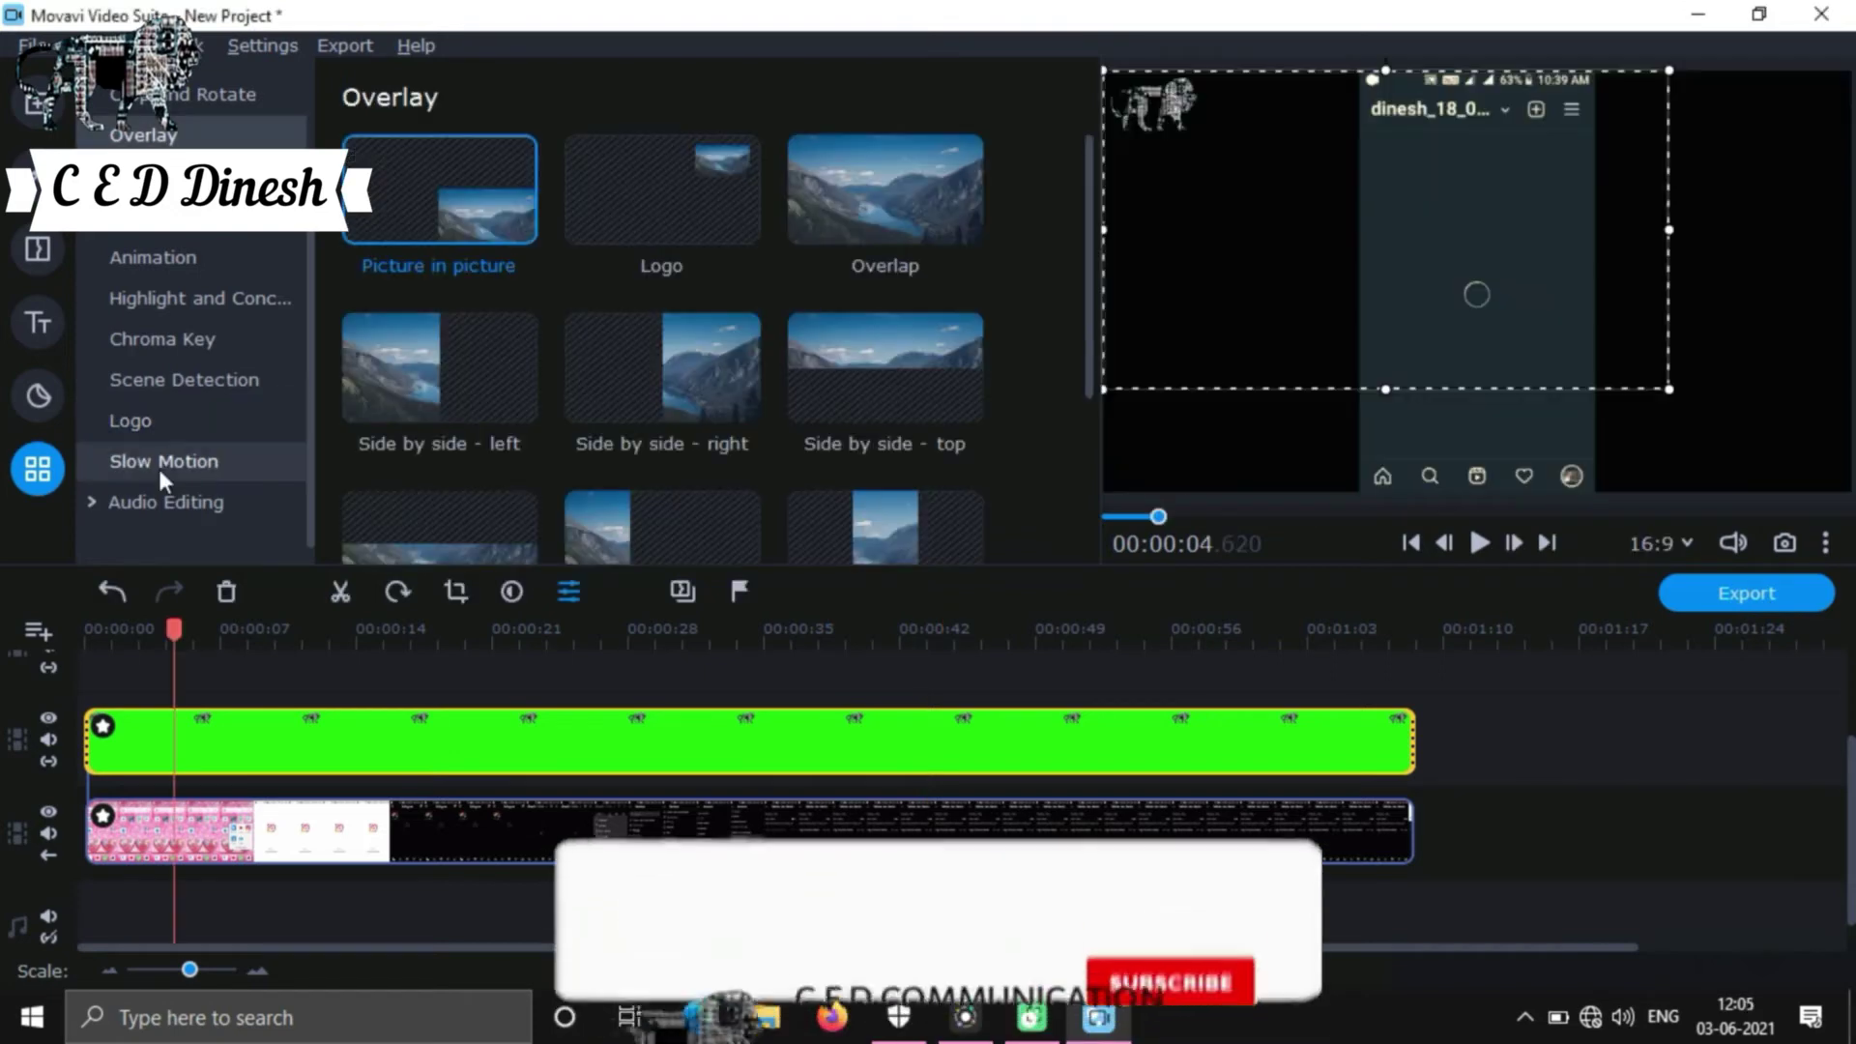
{"action": "left_click", "coordinate": [158, 466]}
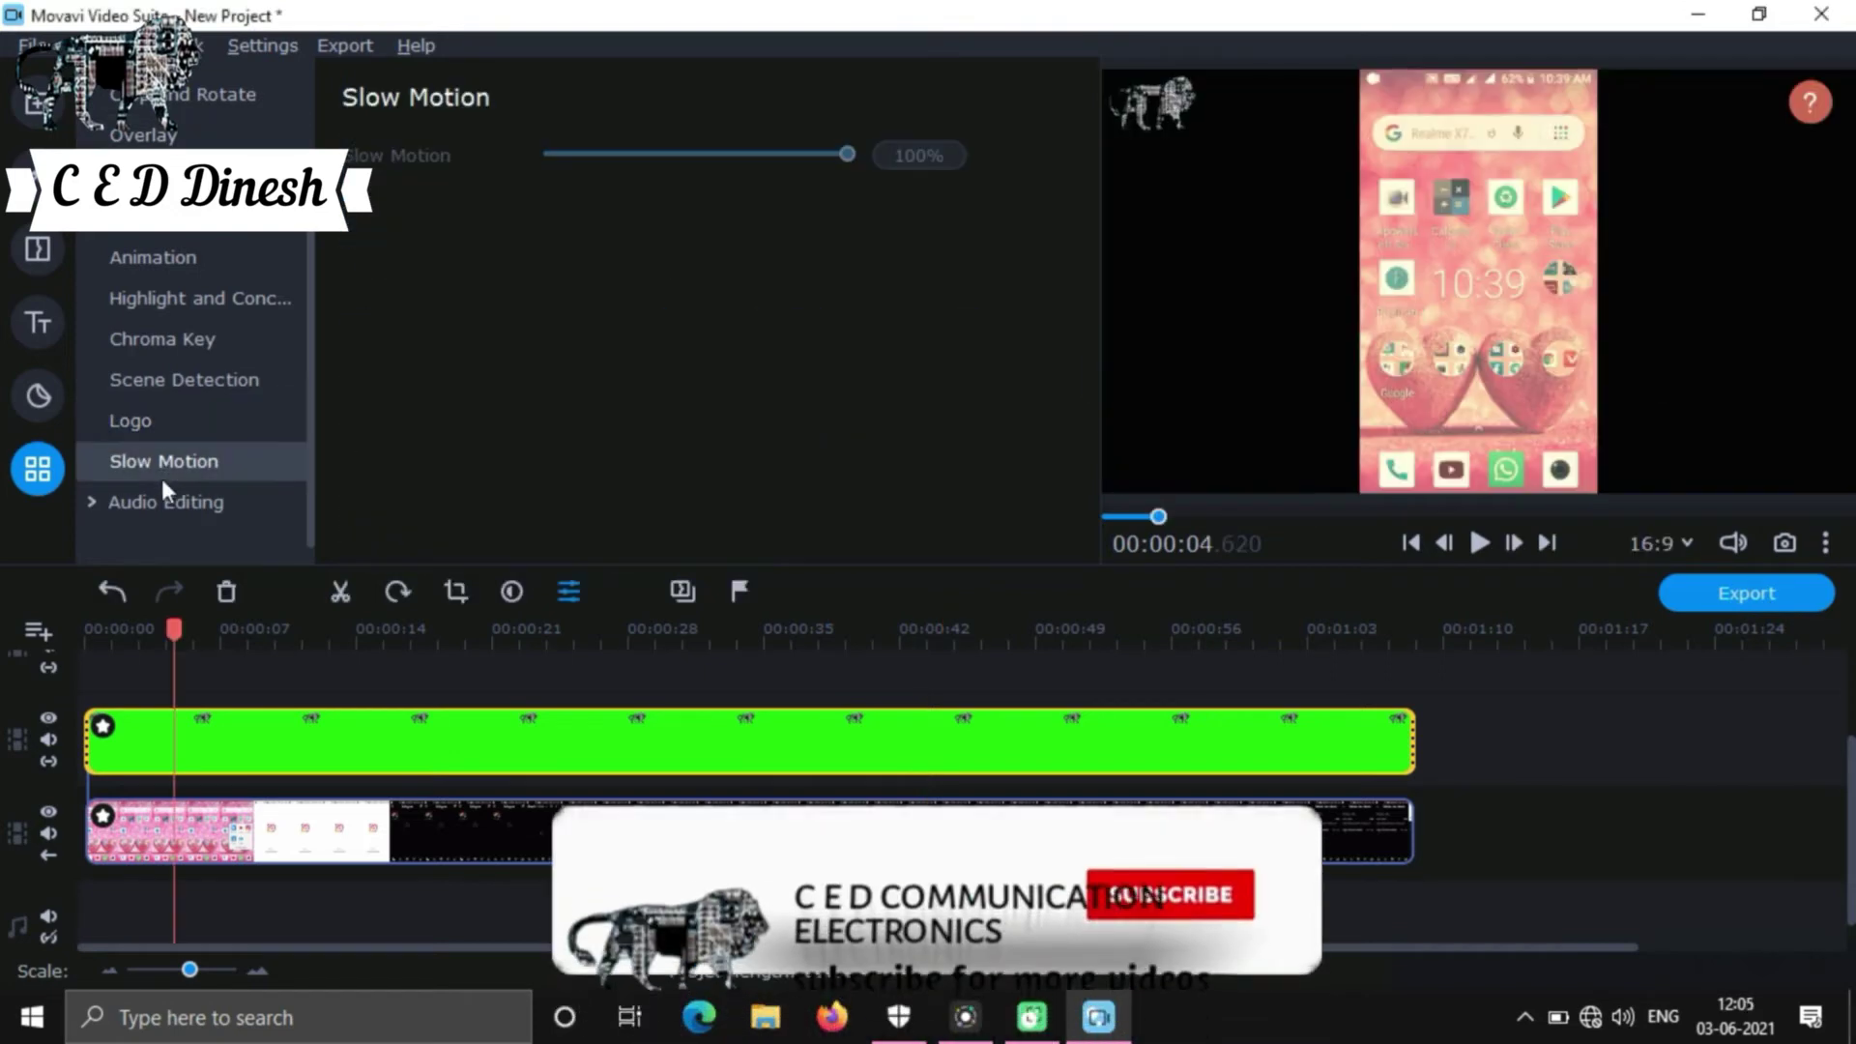
{"action": "left_click", "coordinate": [166, 493]}
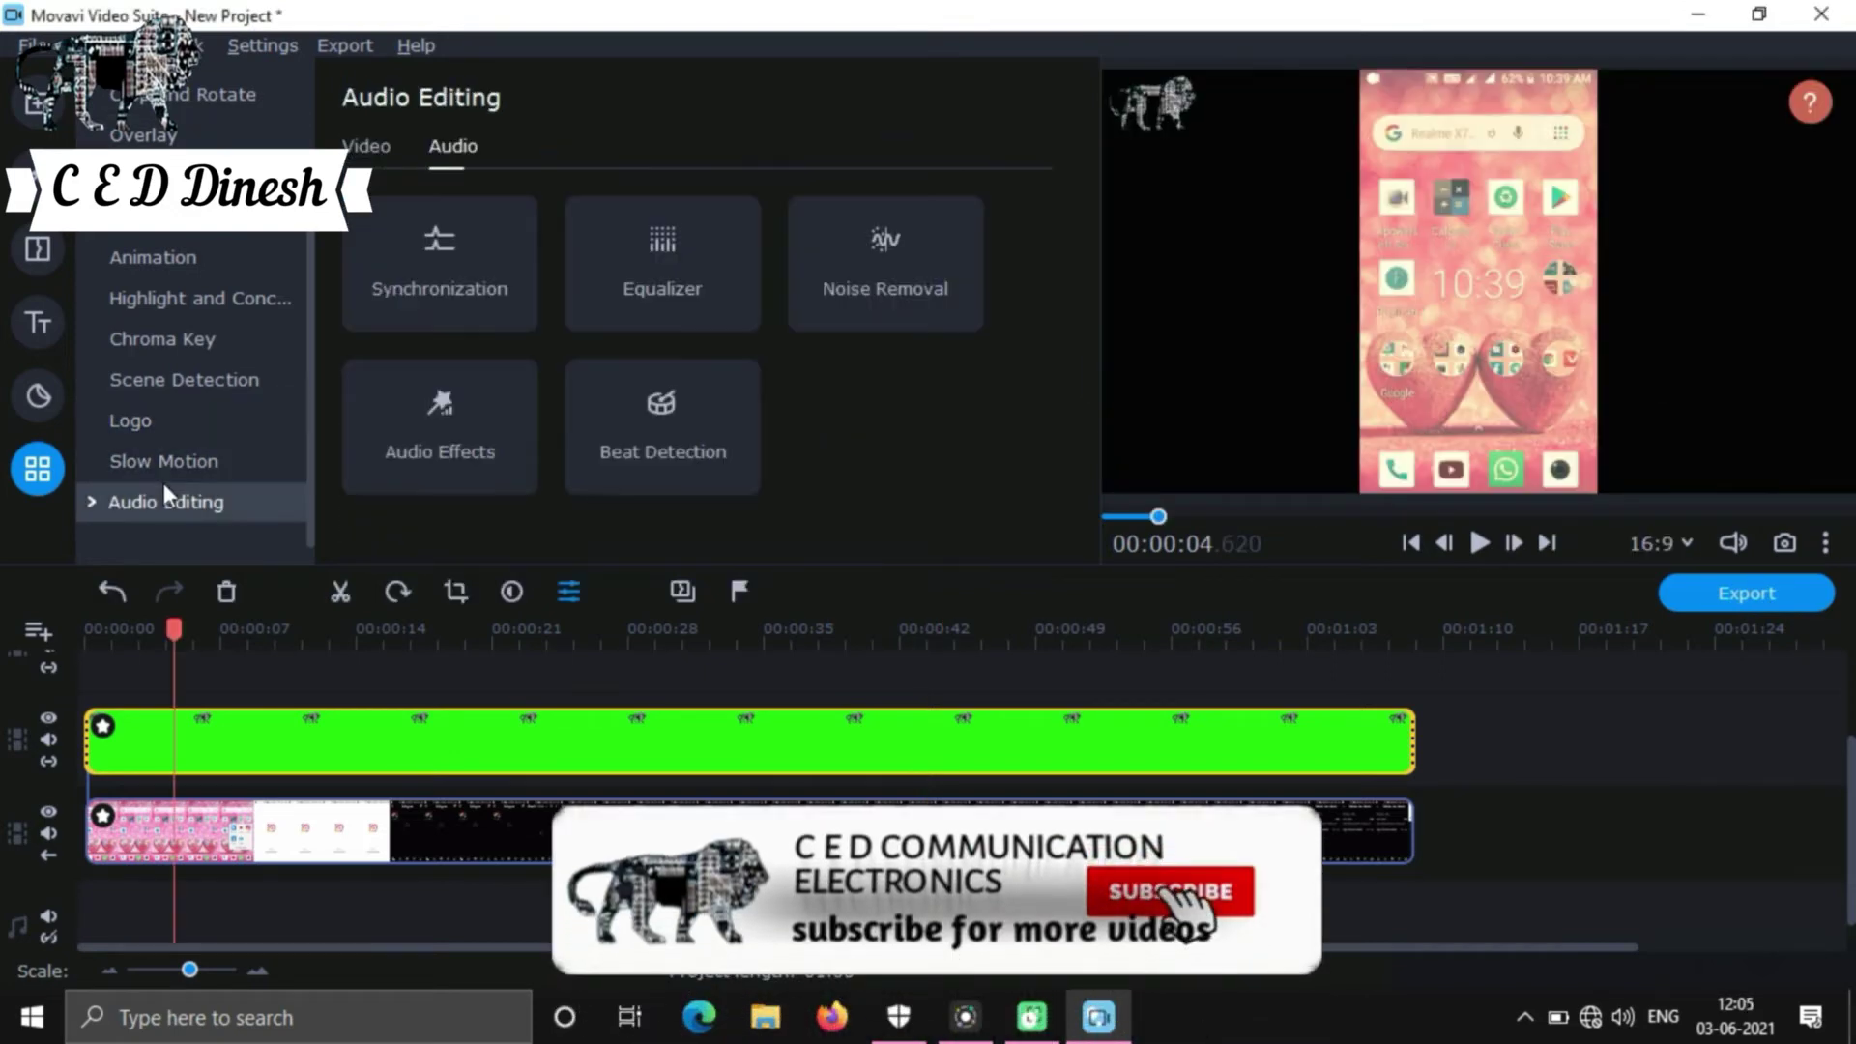
{"action": "left_click", "coordinate": [478, 431]}
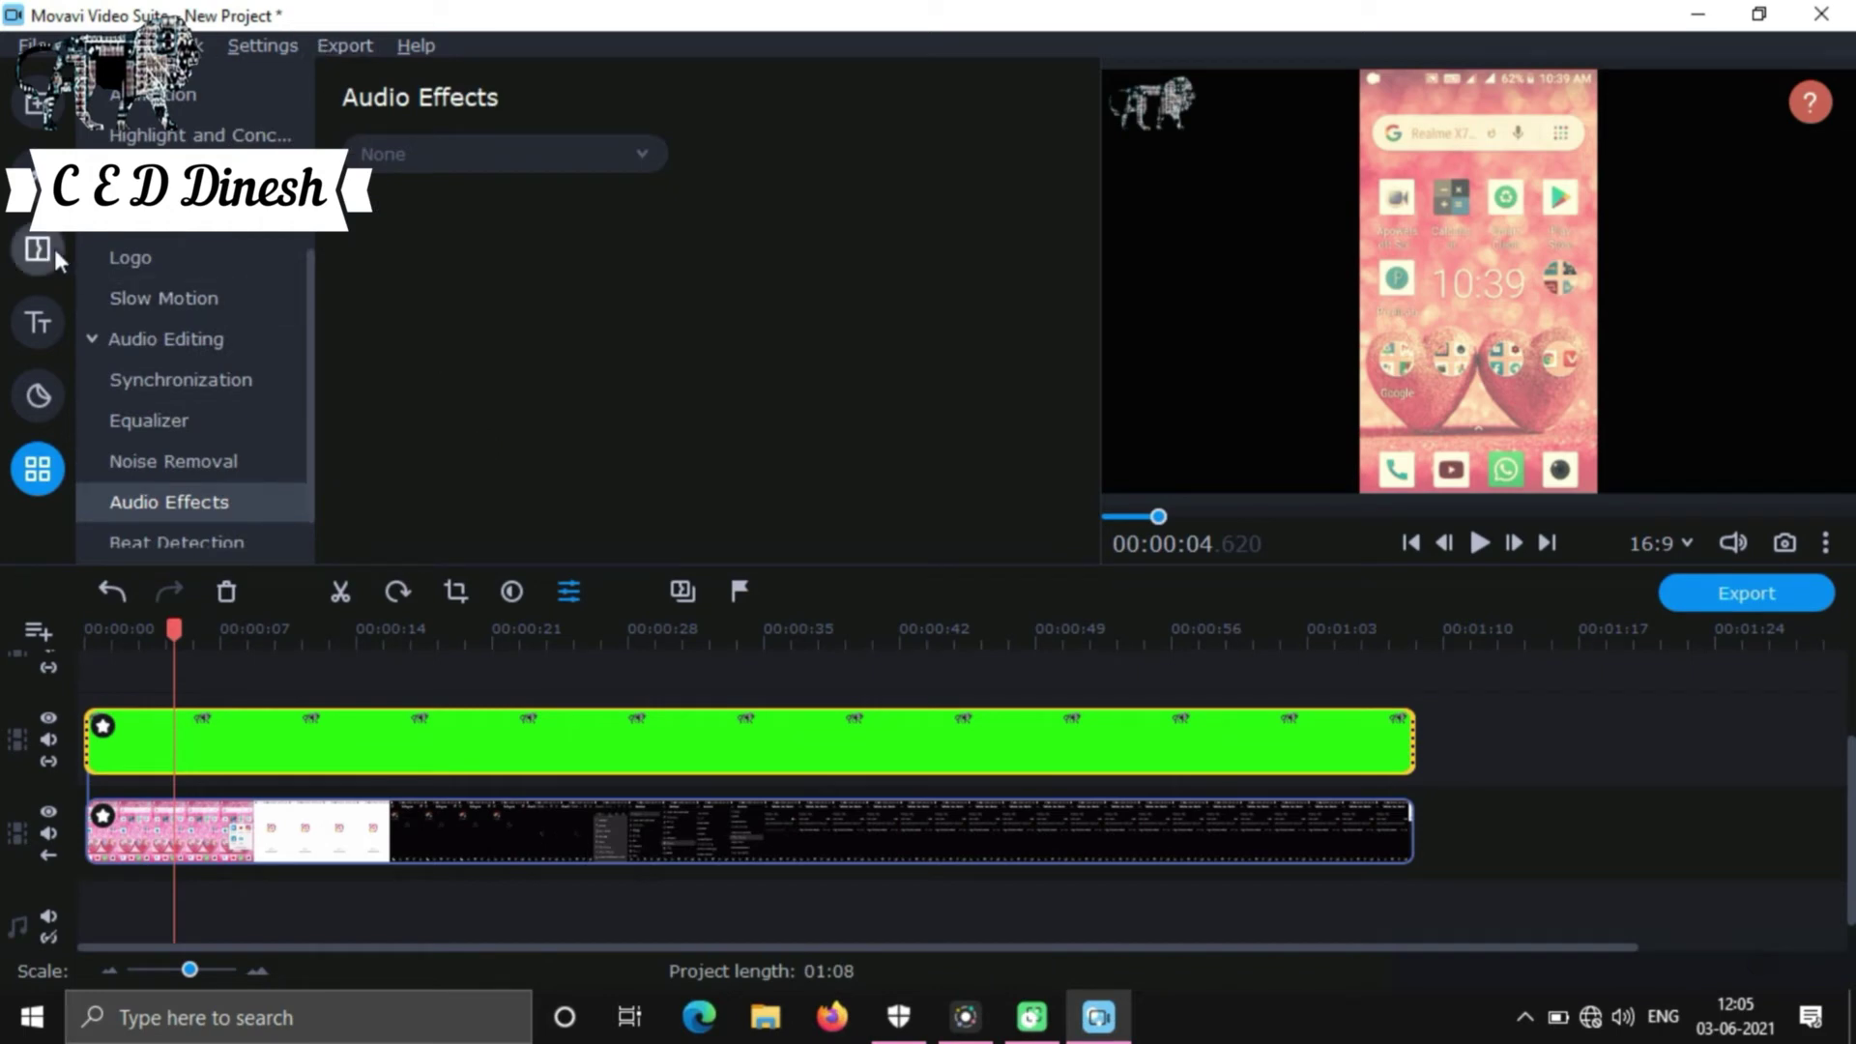
Step: Select the screen recording clip and review its easy Animation, Highlight and Conceal, Scene Detection, Logo, Slow Motion and Audio Editing options
{"action": "left_click", "coordinate": [239, 820]}
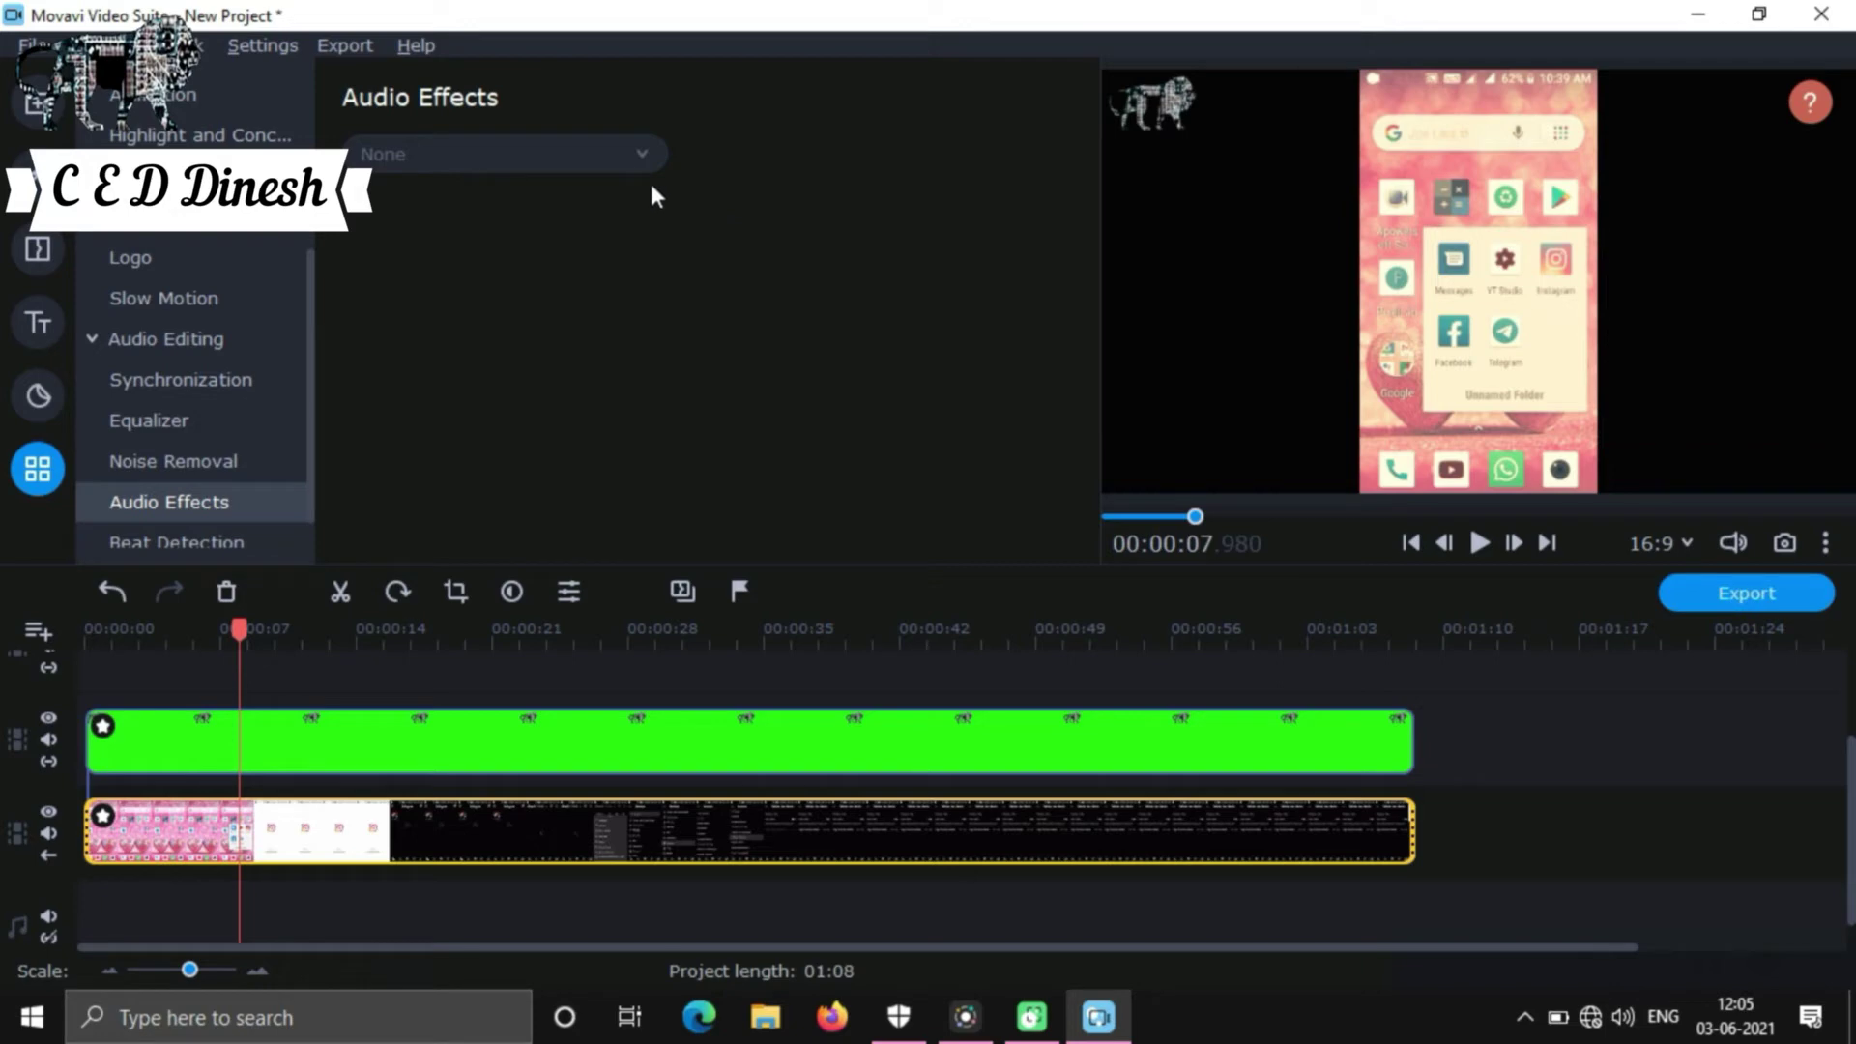
{"action": "left_click", "coordinate": [152, 101]}
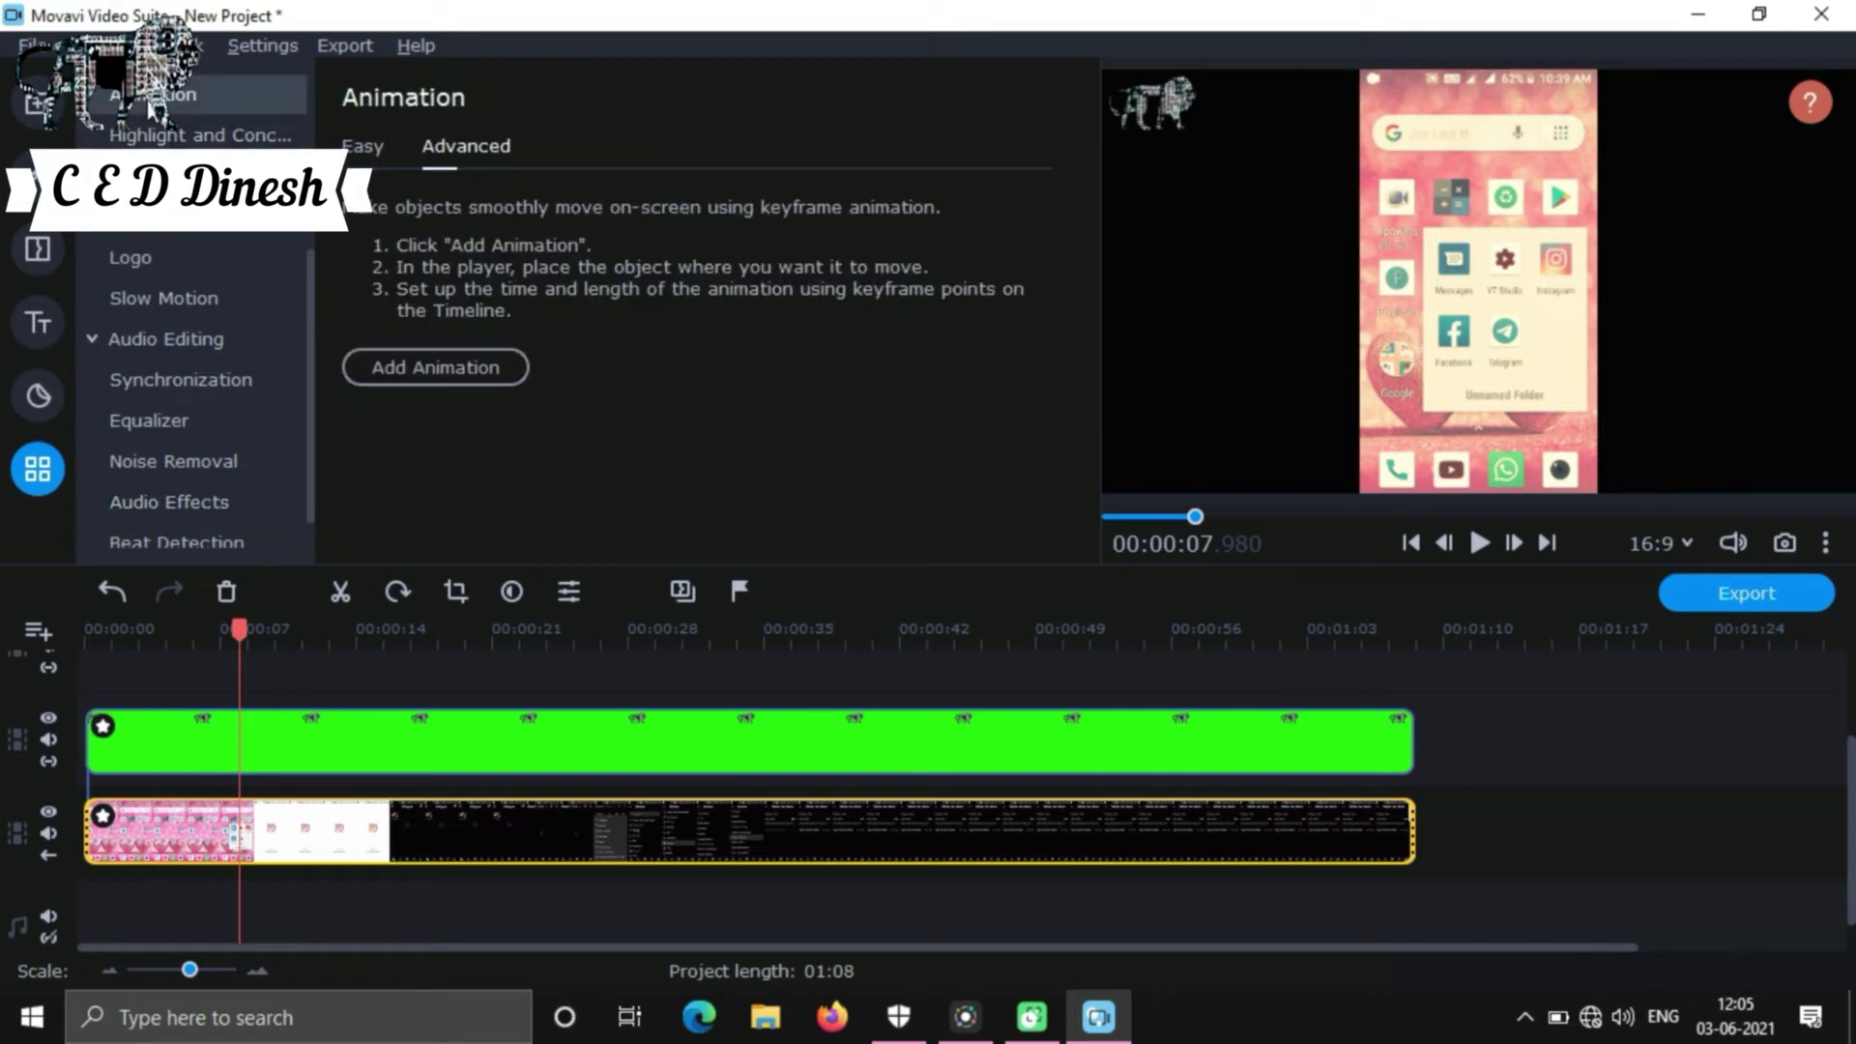
{"action": "left_click", "coordinate": [382, 150]}
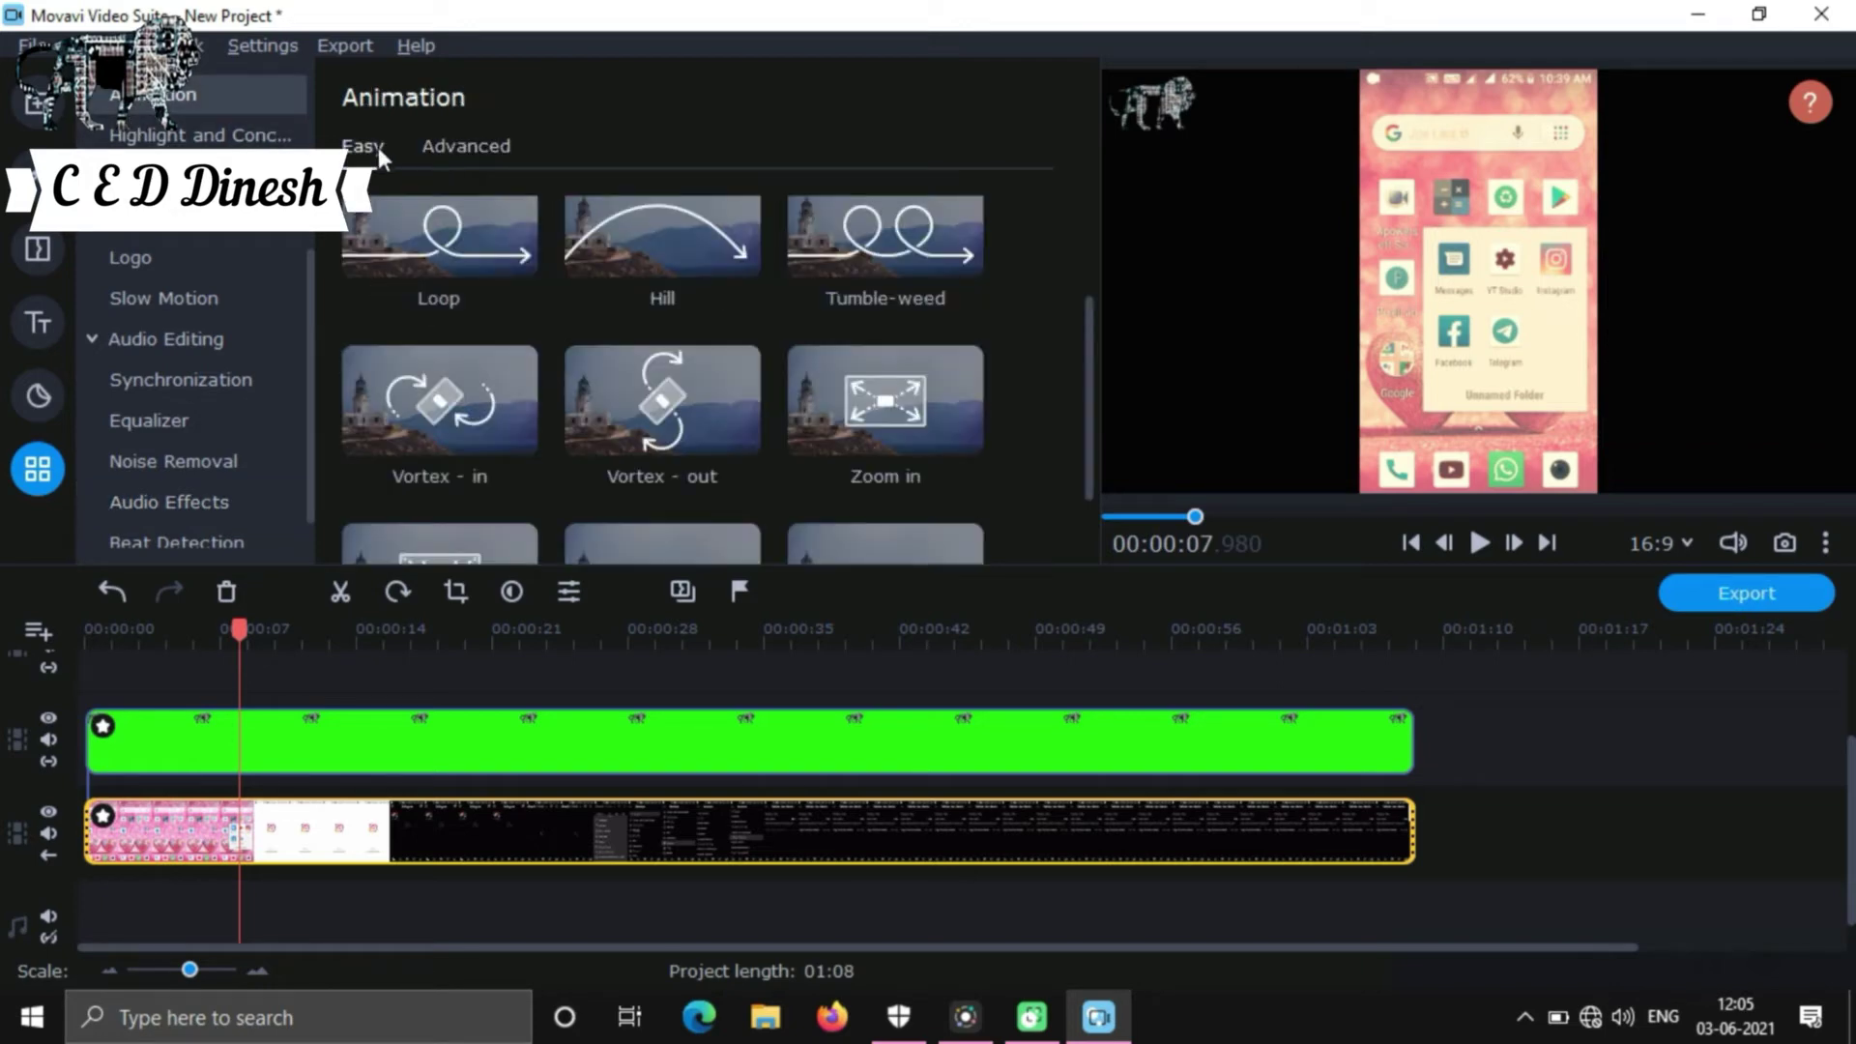
{"action": "left_click", "coordinate": [194, 136]}
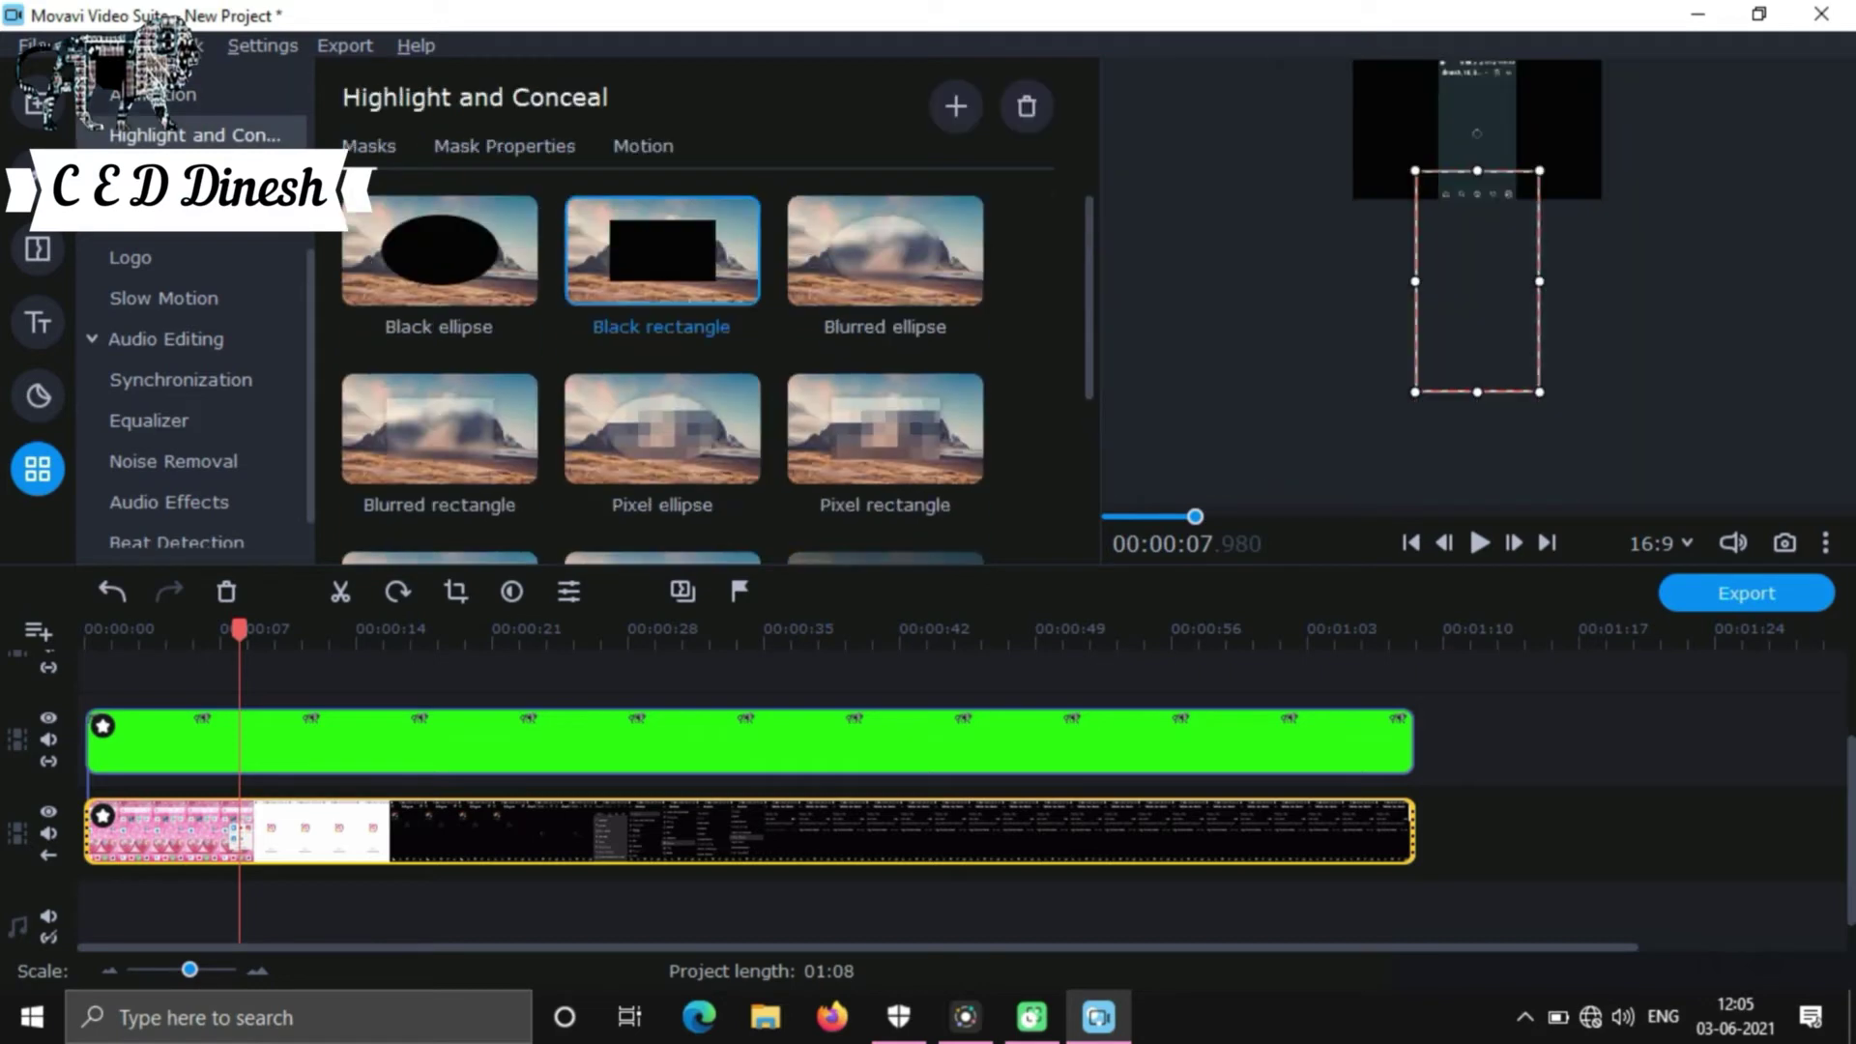
{"action": "left_click", "coordinate": [246, 225]}
{"action": "left_click", "coordinate": [203, 217]}
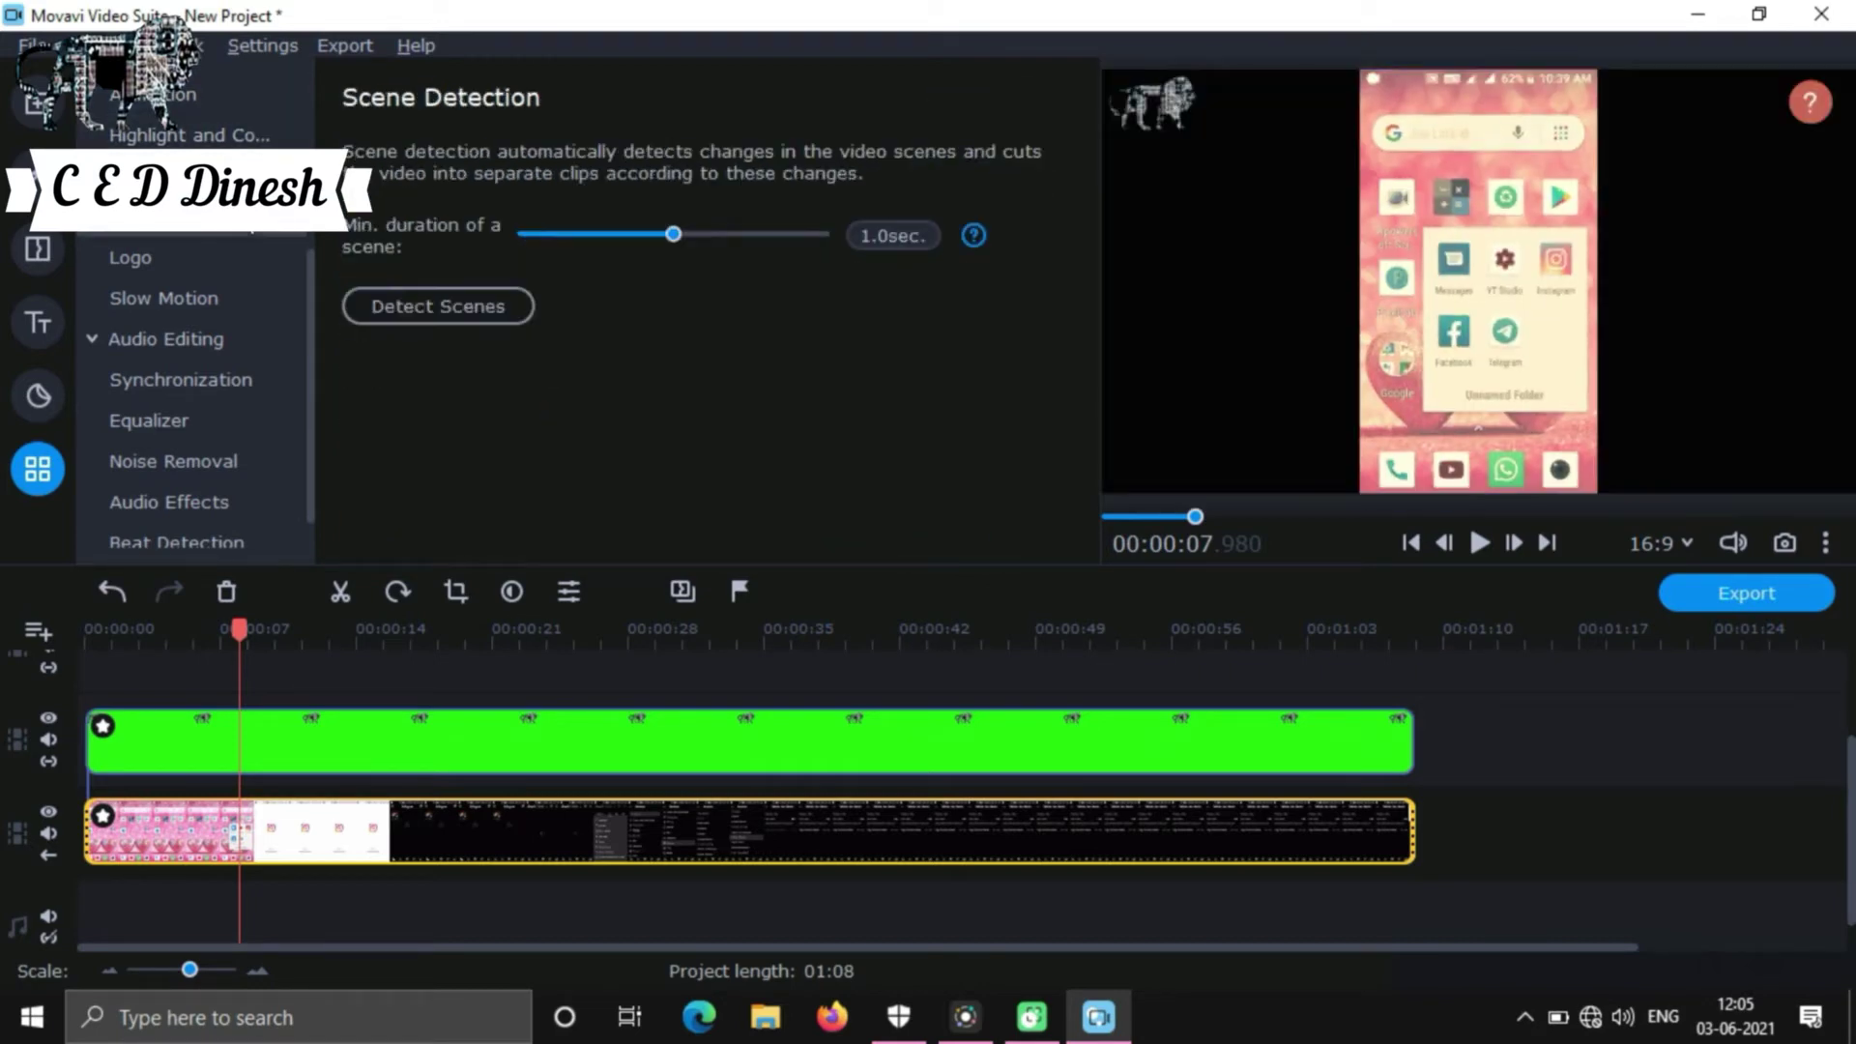
{"action": "left_click", "coordinate": [188, 249]}
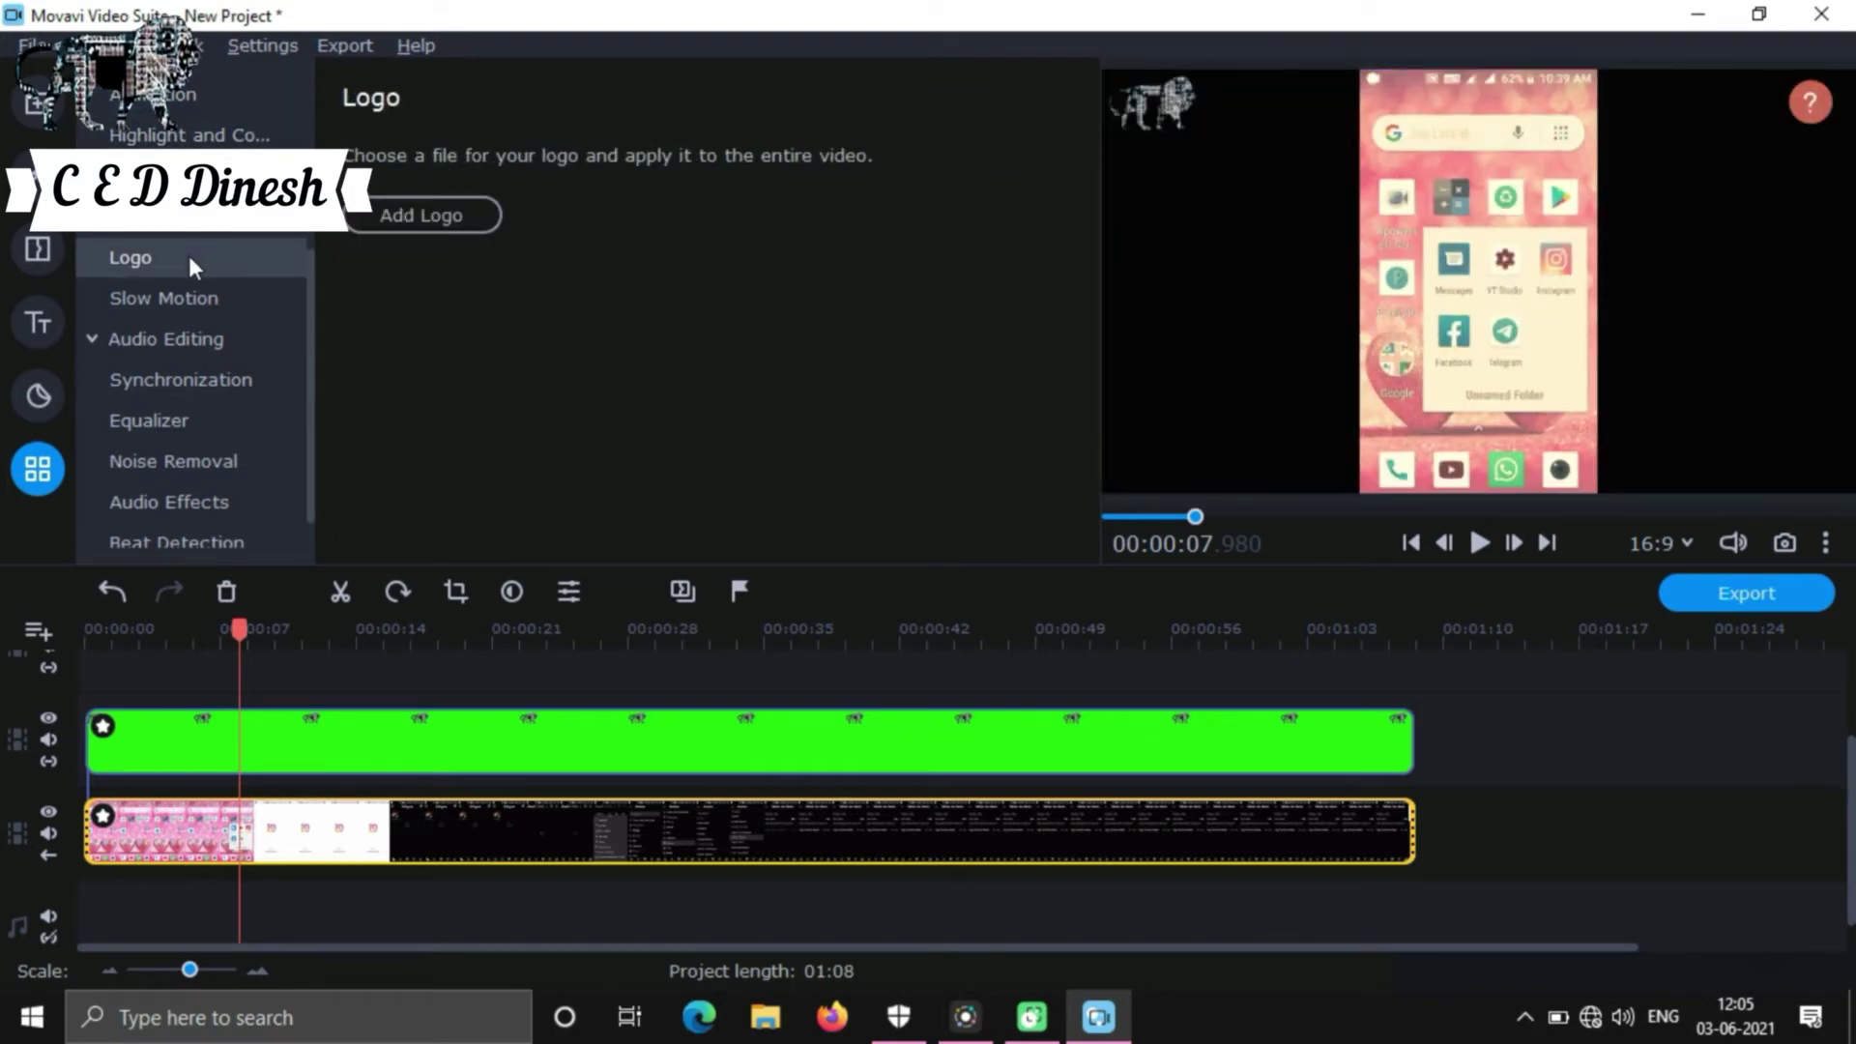
{"action": "left_click", "coordinate": [171, 302]}
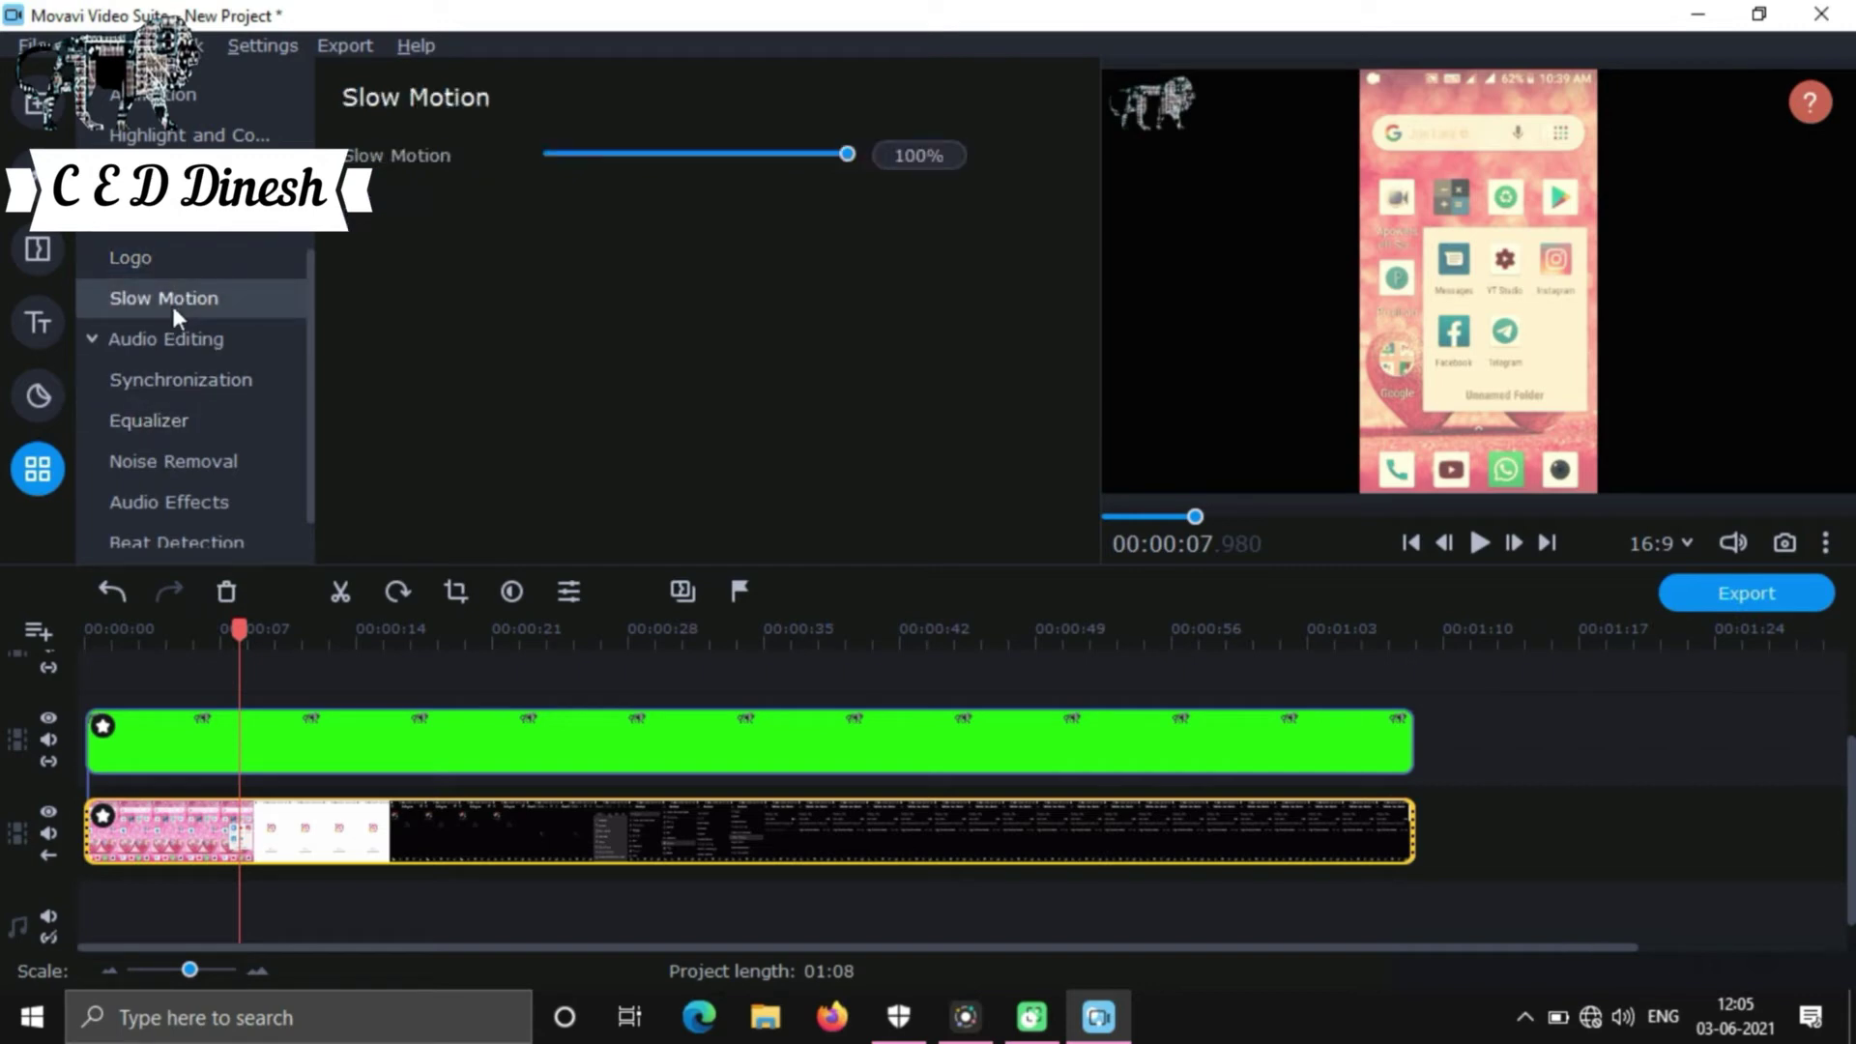
{"action": "left_click", "coordinate": [183, 344]}
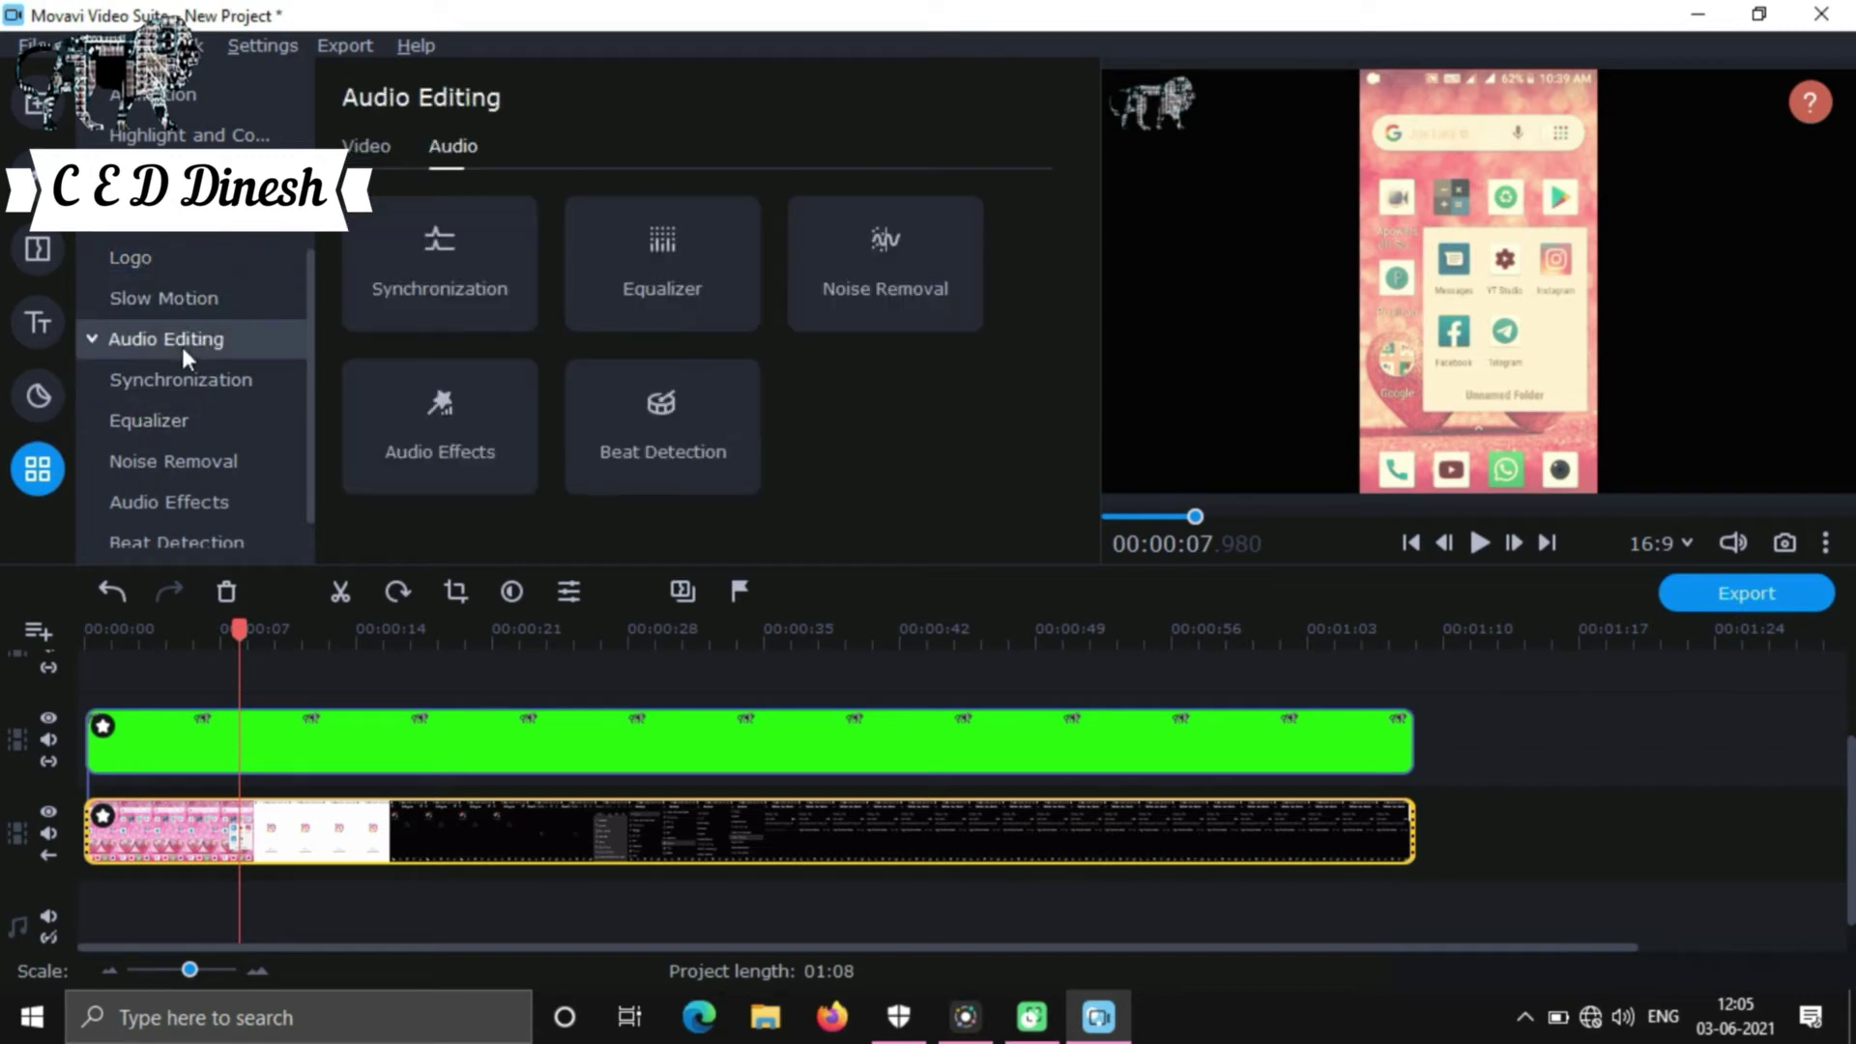
Step: Try out the Slow Motion speed on the screen recording clip and return it to 100%
{"action": "left_click", "coordinate": [199, 295]}
{"action": "mouse_move", "coordinate": [845, 157]}
{"action": "left_mouse_down"}
{"action": "mouse_move", "coordinate": [656, 166]}
{"action": "mouse_move", "coordinate": [868, 162]}
{"action": "left_mouse_up"}
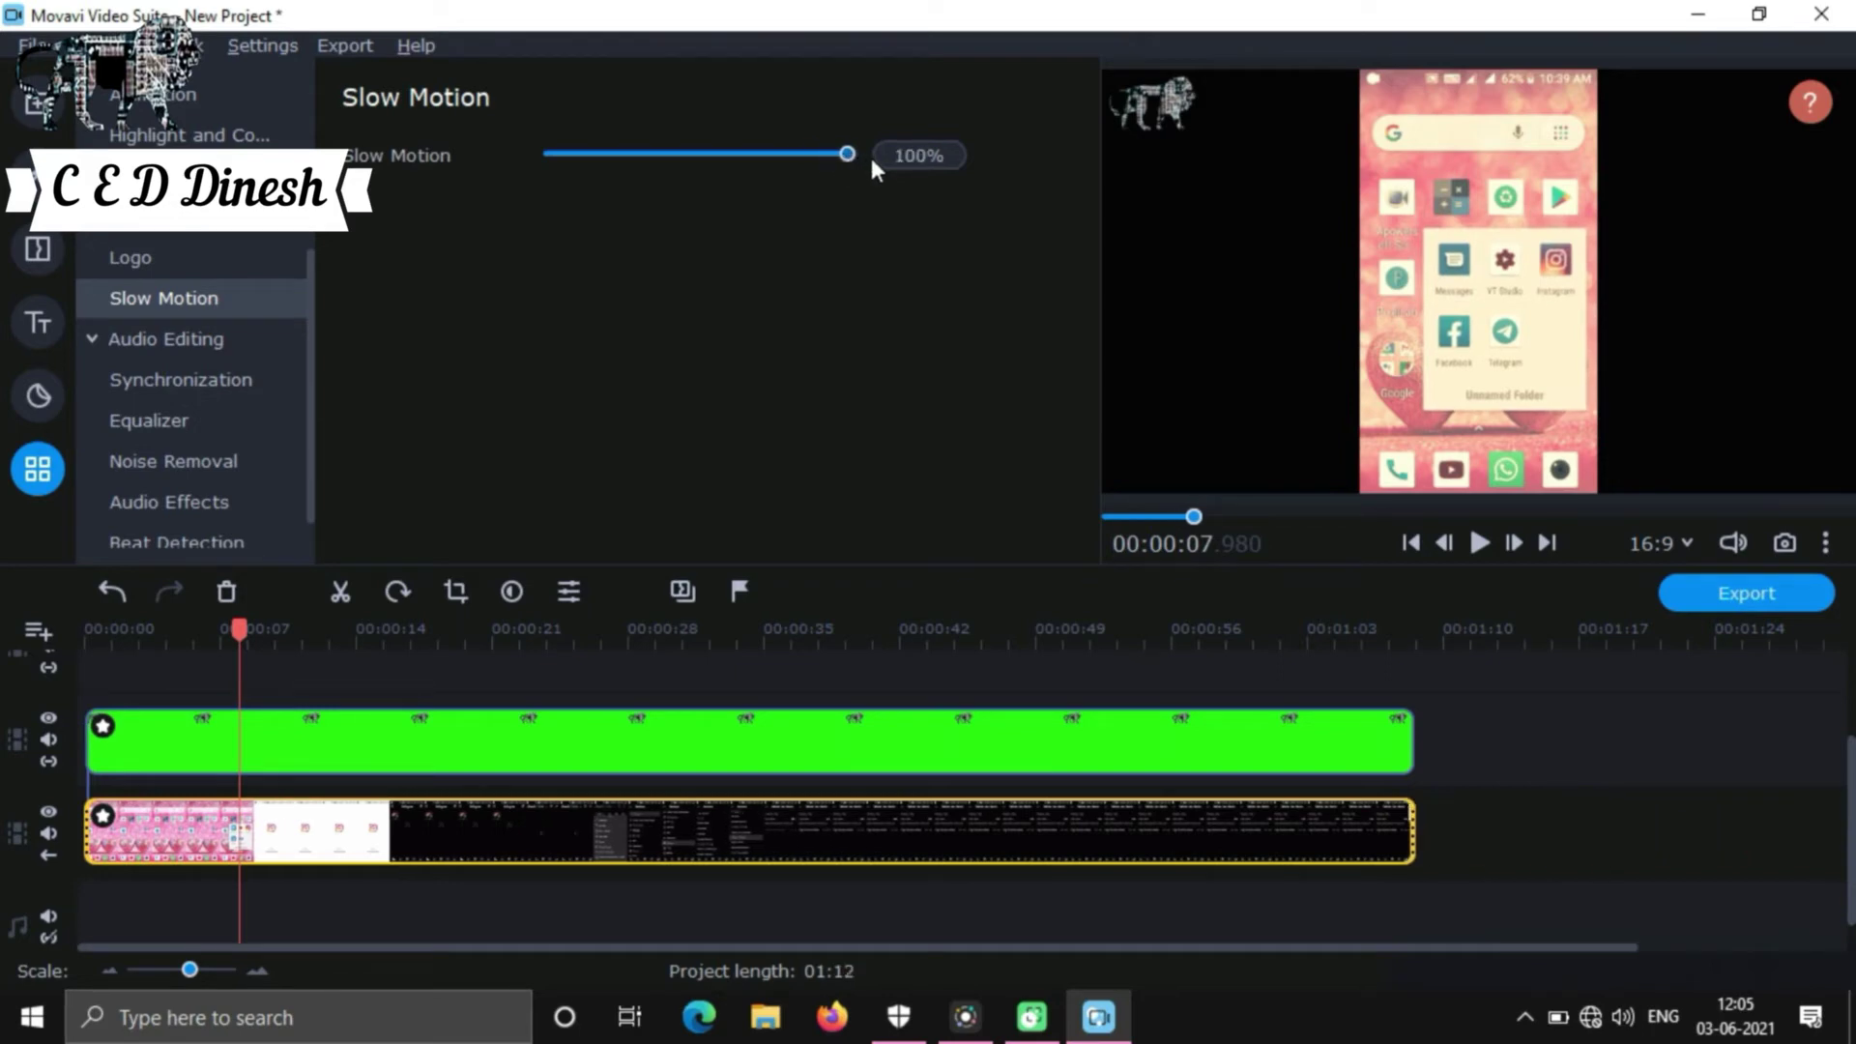
Step: Look through the audio editing tools: Synchronization, Equalizer, Noise Removal, Audio Effects and Beat Detection
{"action": "left_click", "coordinate": [114, 341]}
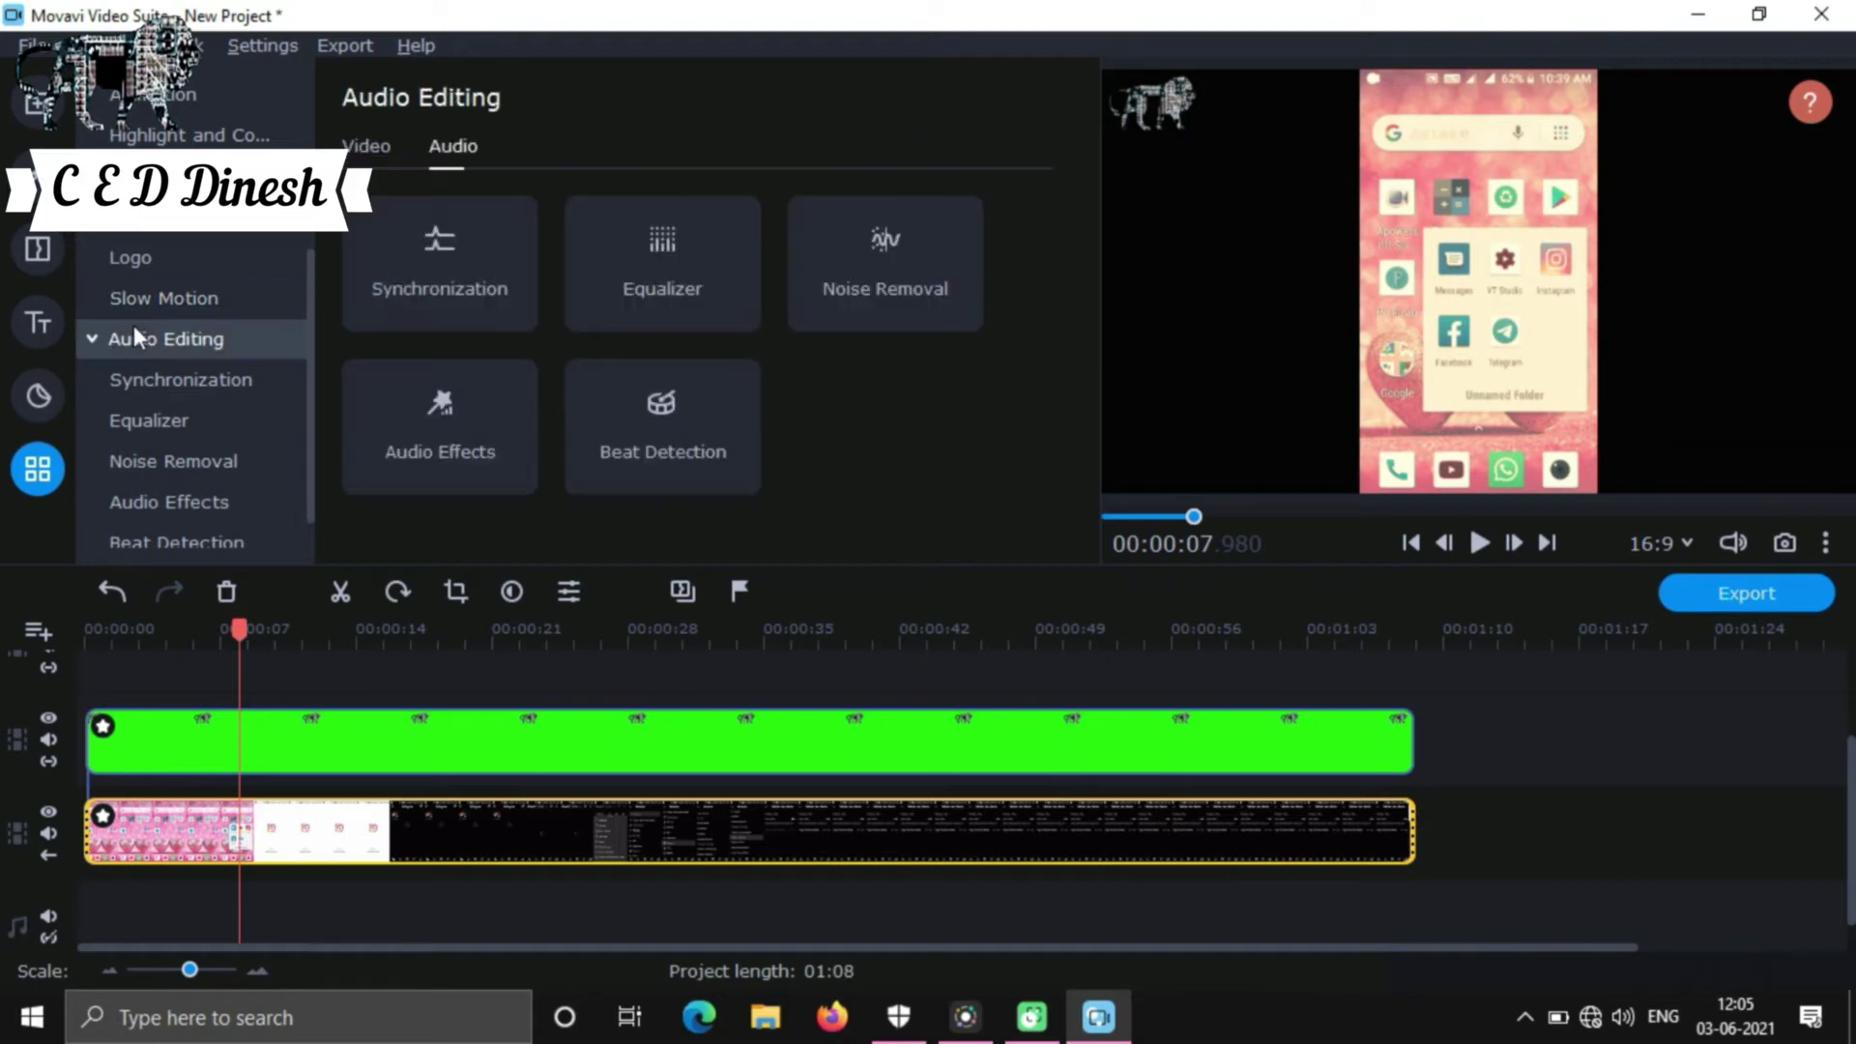
{"action": "left_click", "coordinate": [221, 375]}
{"action": "left_click", "coordinate": [222, 417]}
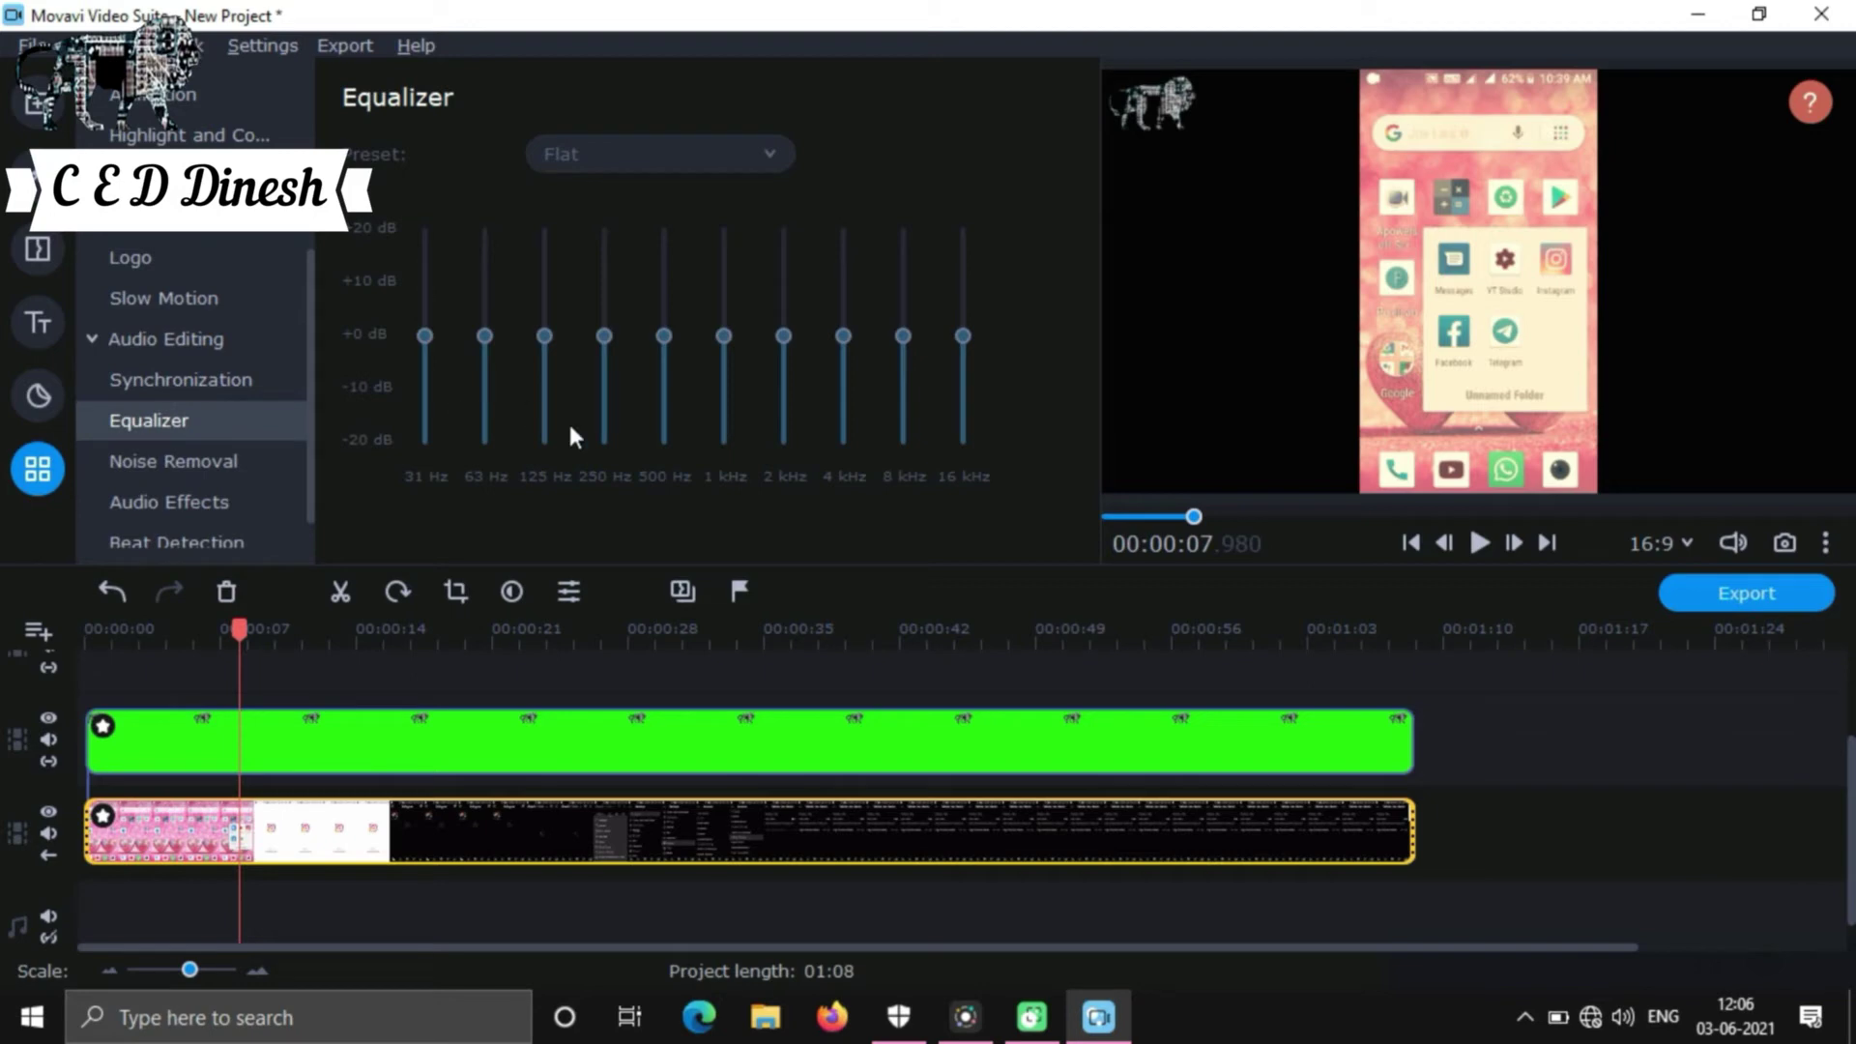
{"action": "left_click", "coordinate": [158, 459]}
{"action": "left_click", "coordinate": [172, 495]}
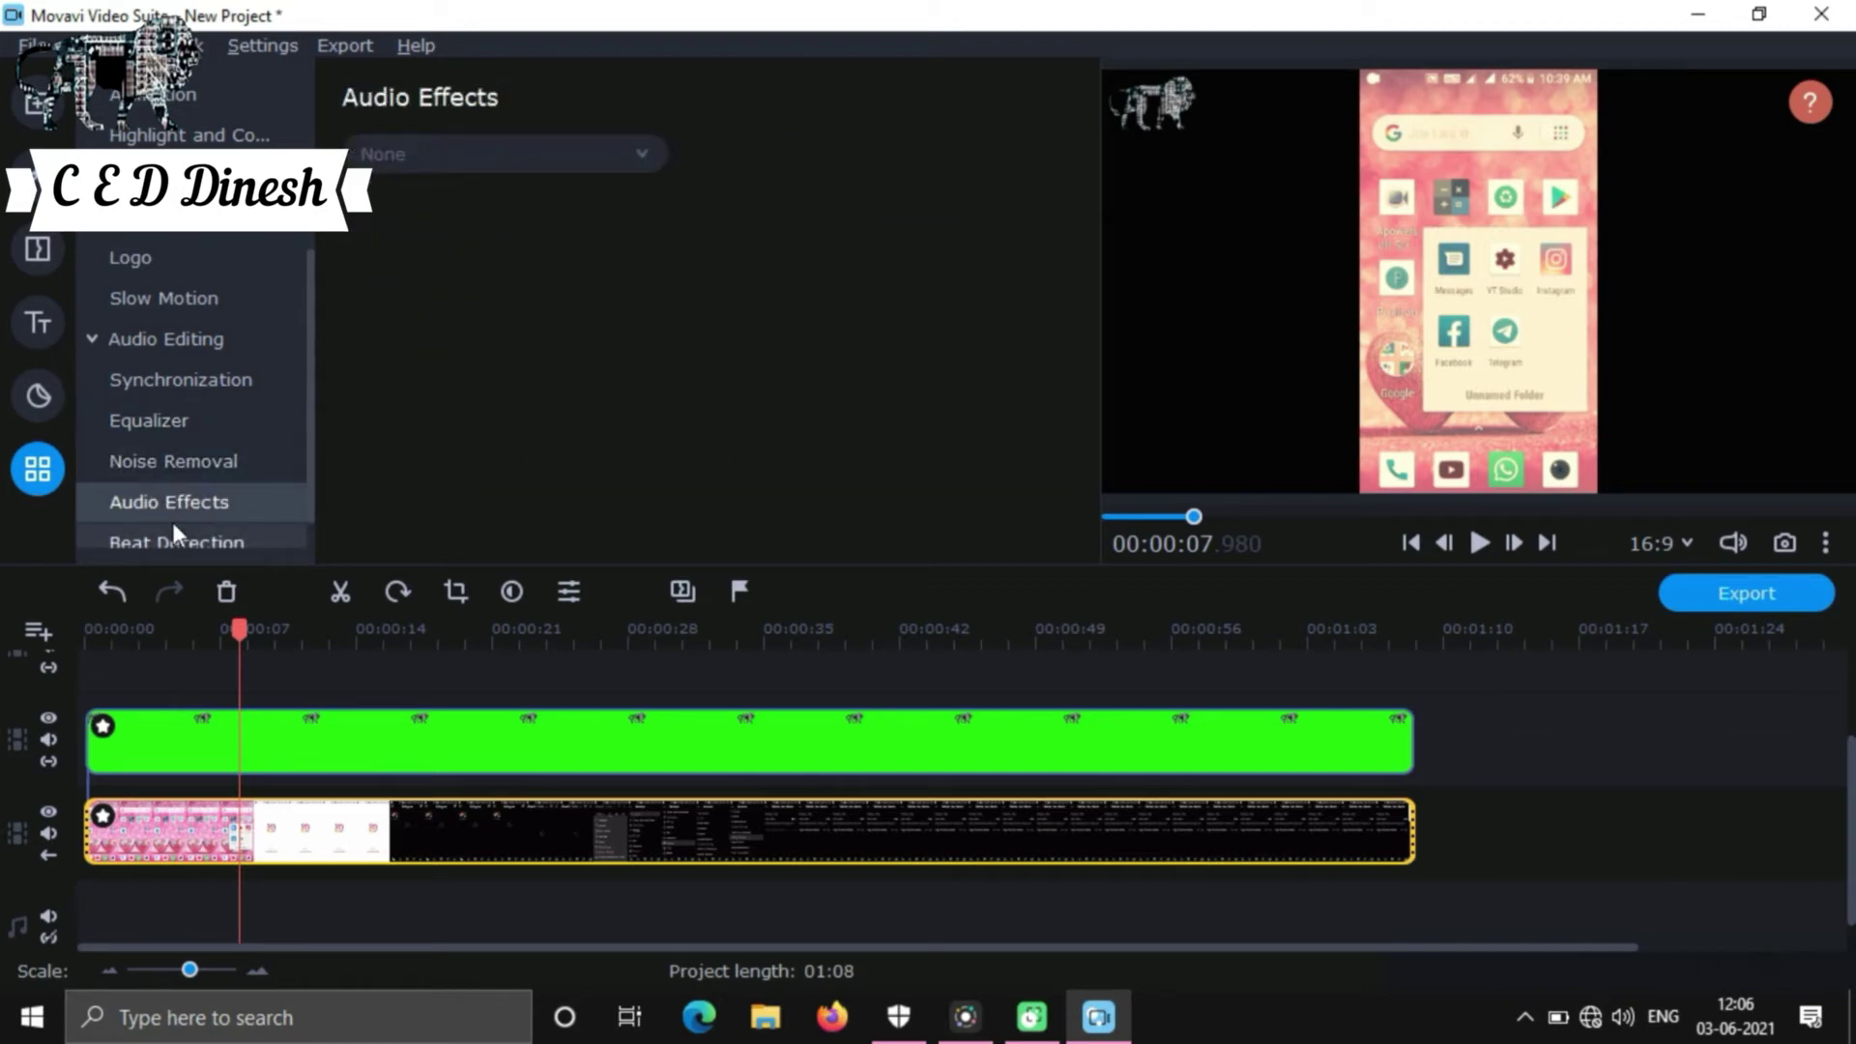
{"action": "left_click", "coordinate": [173, 529]}
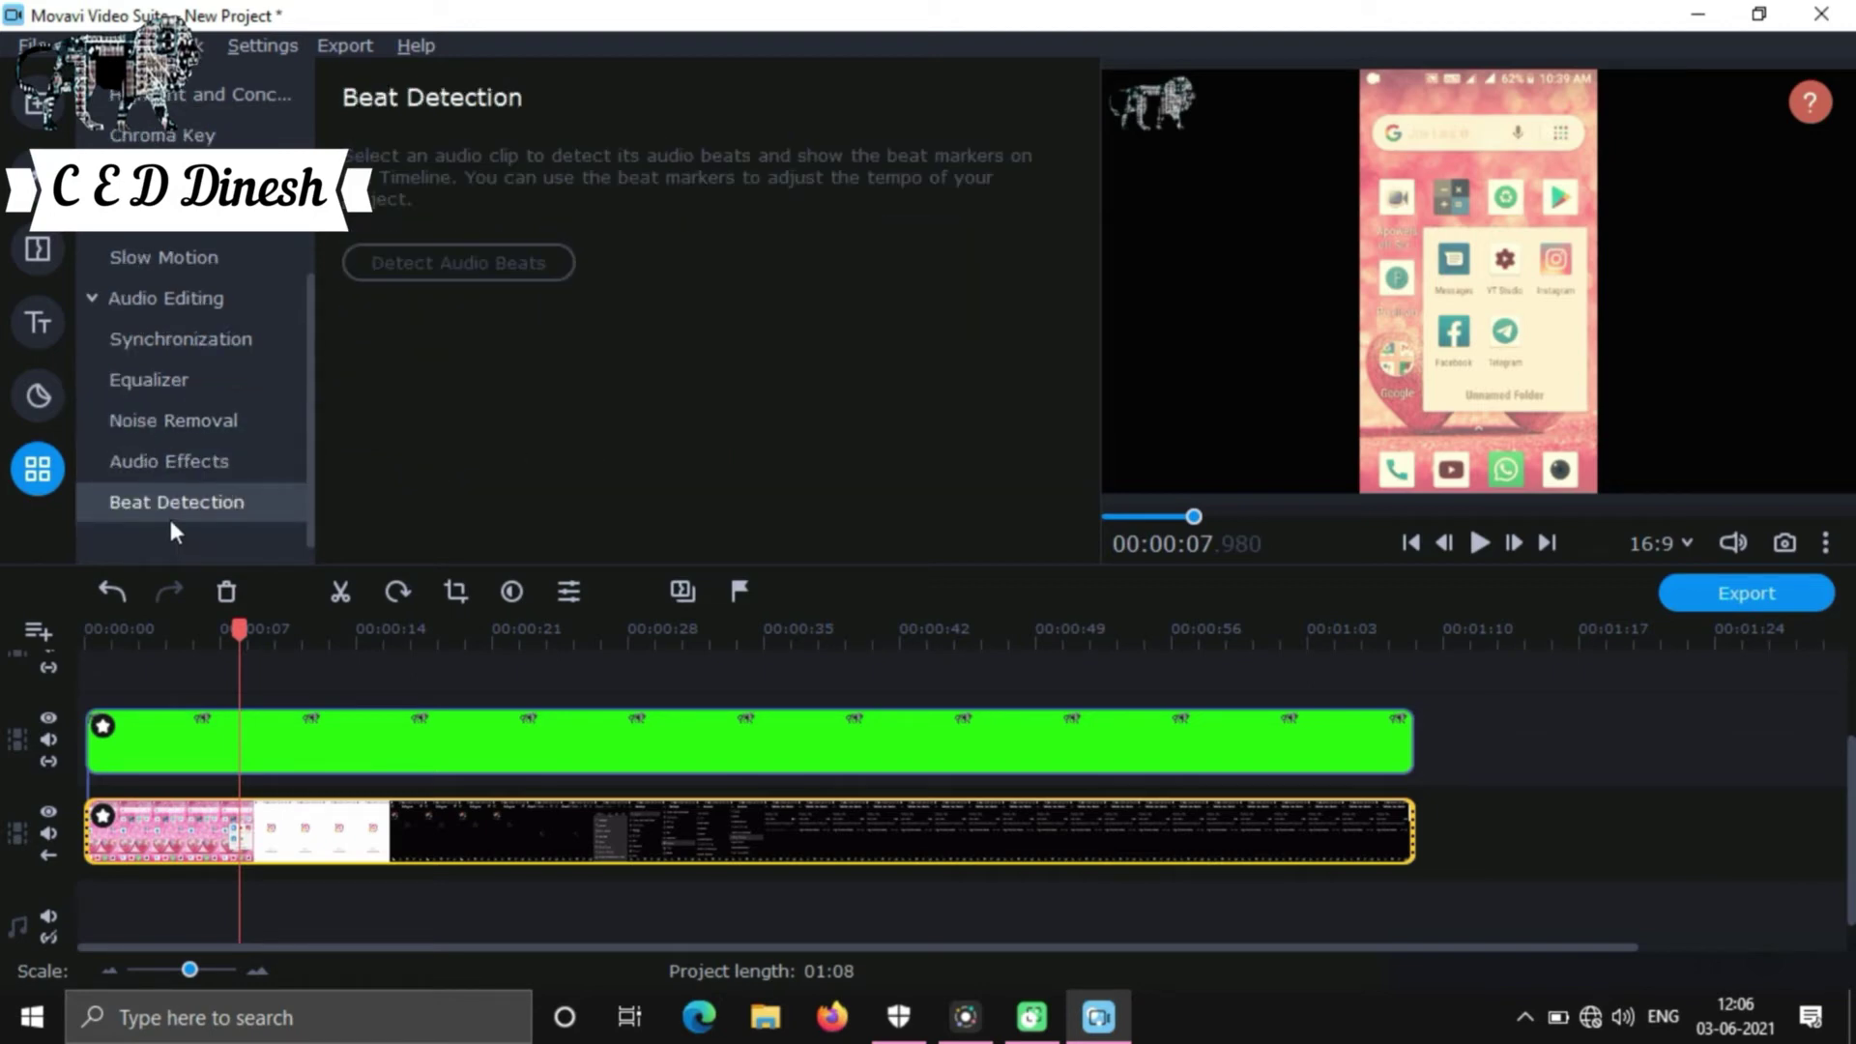
Step: Browse the default collection of stickers, from the animated shapes and arrows to the hearts and thumbs up
{"action": "left_click", "coordinate": [49, 383]}
{"action": "left_click", "coordinate": [649, 354]}
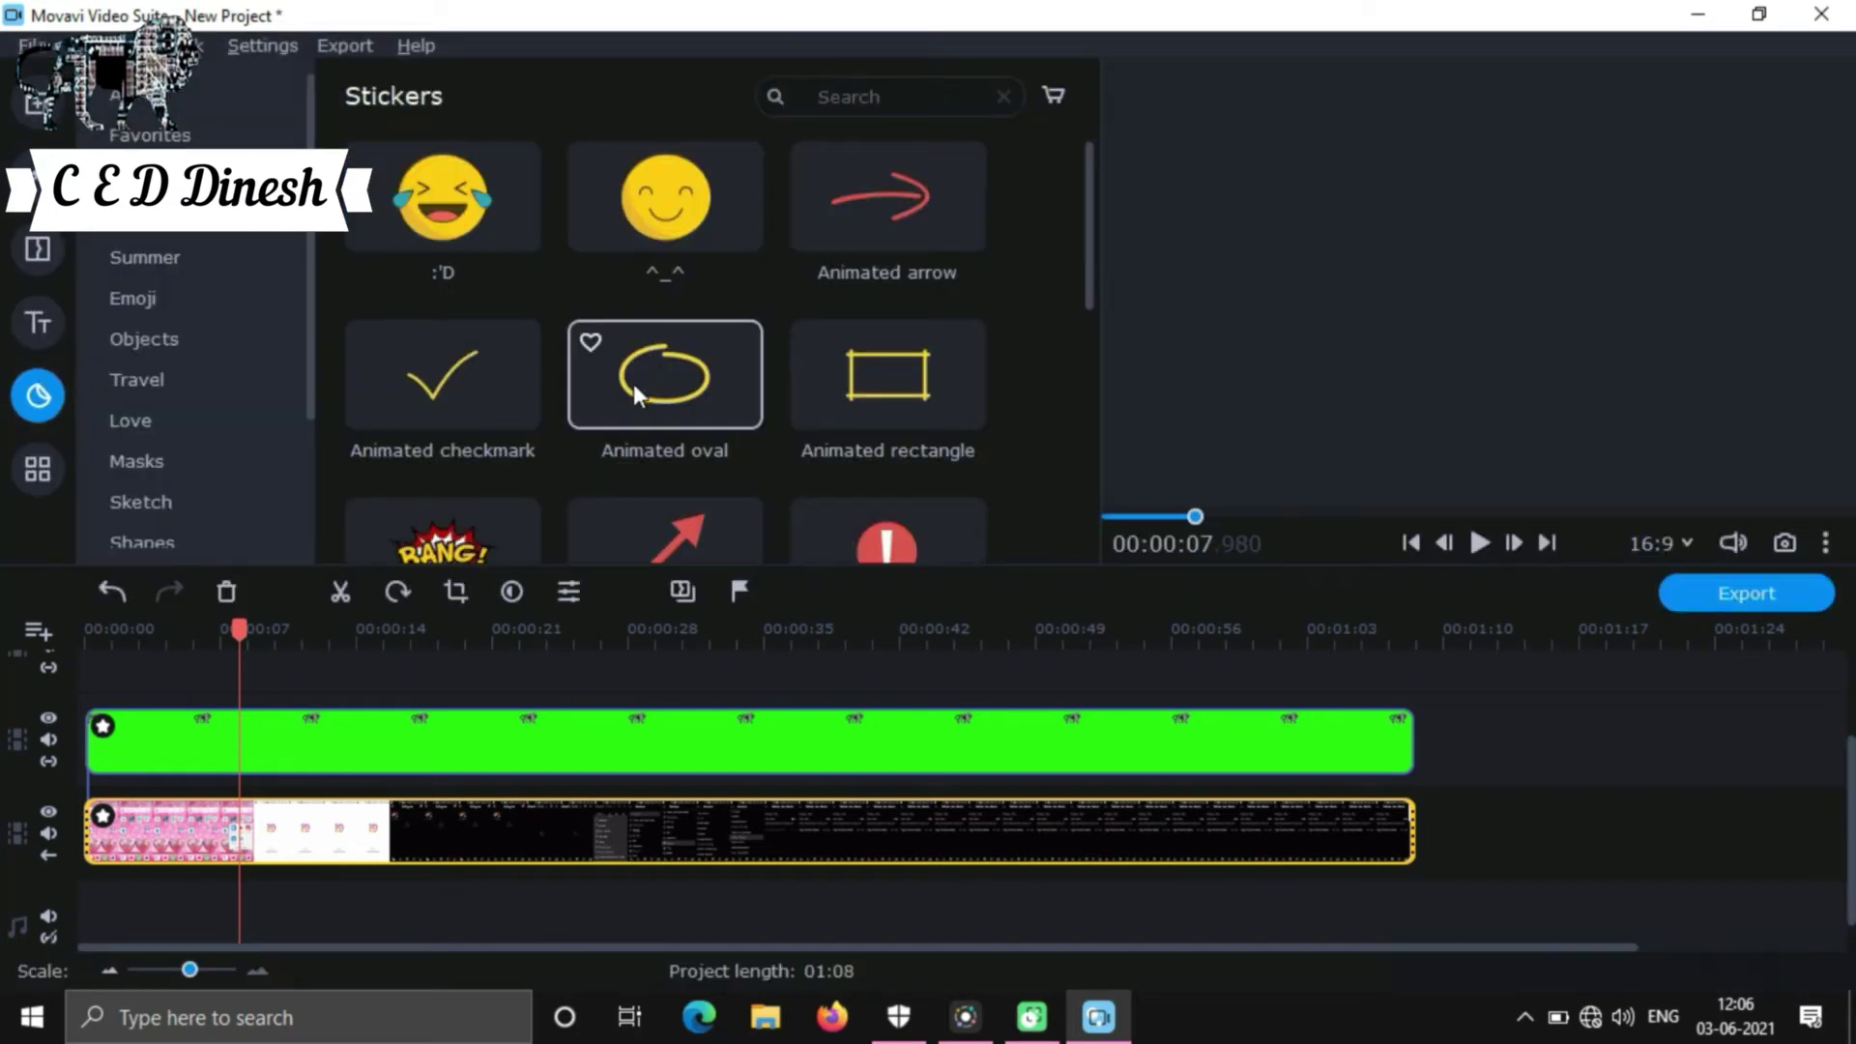
{"action": "scroll", "coordinate": [634, 385], "scroll_direction": "down", "scroll_amount": 5}
{"action": "scroll", "coordinate": [634, 384], "scroll_direction": "up", "scroll_amount": 4}
{"action": "scroll", "coordinate": [623, 381], "scroll_direction": "down", "scroll_amount": 3}
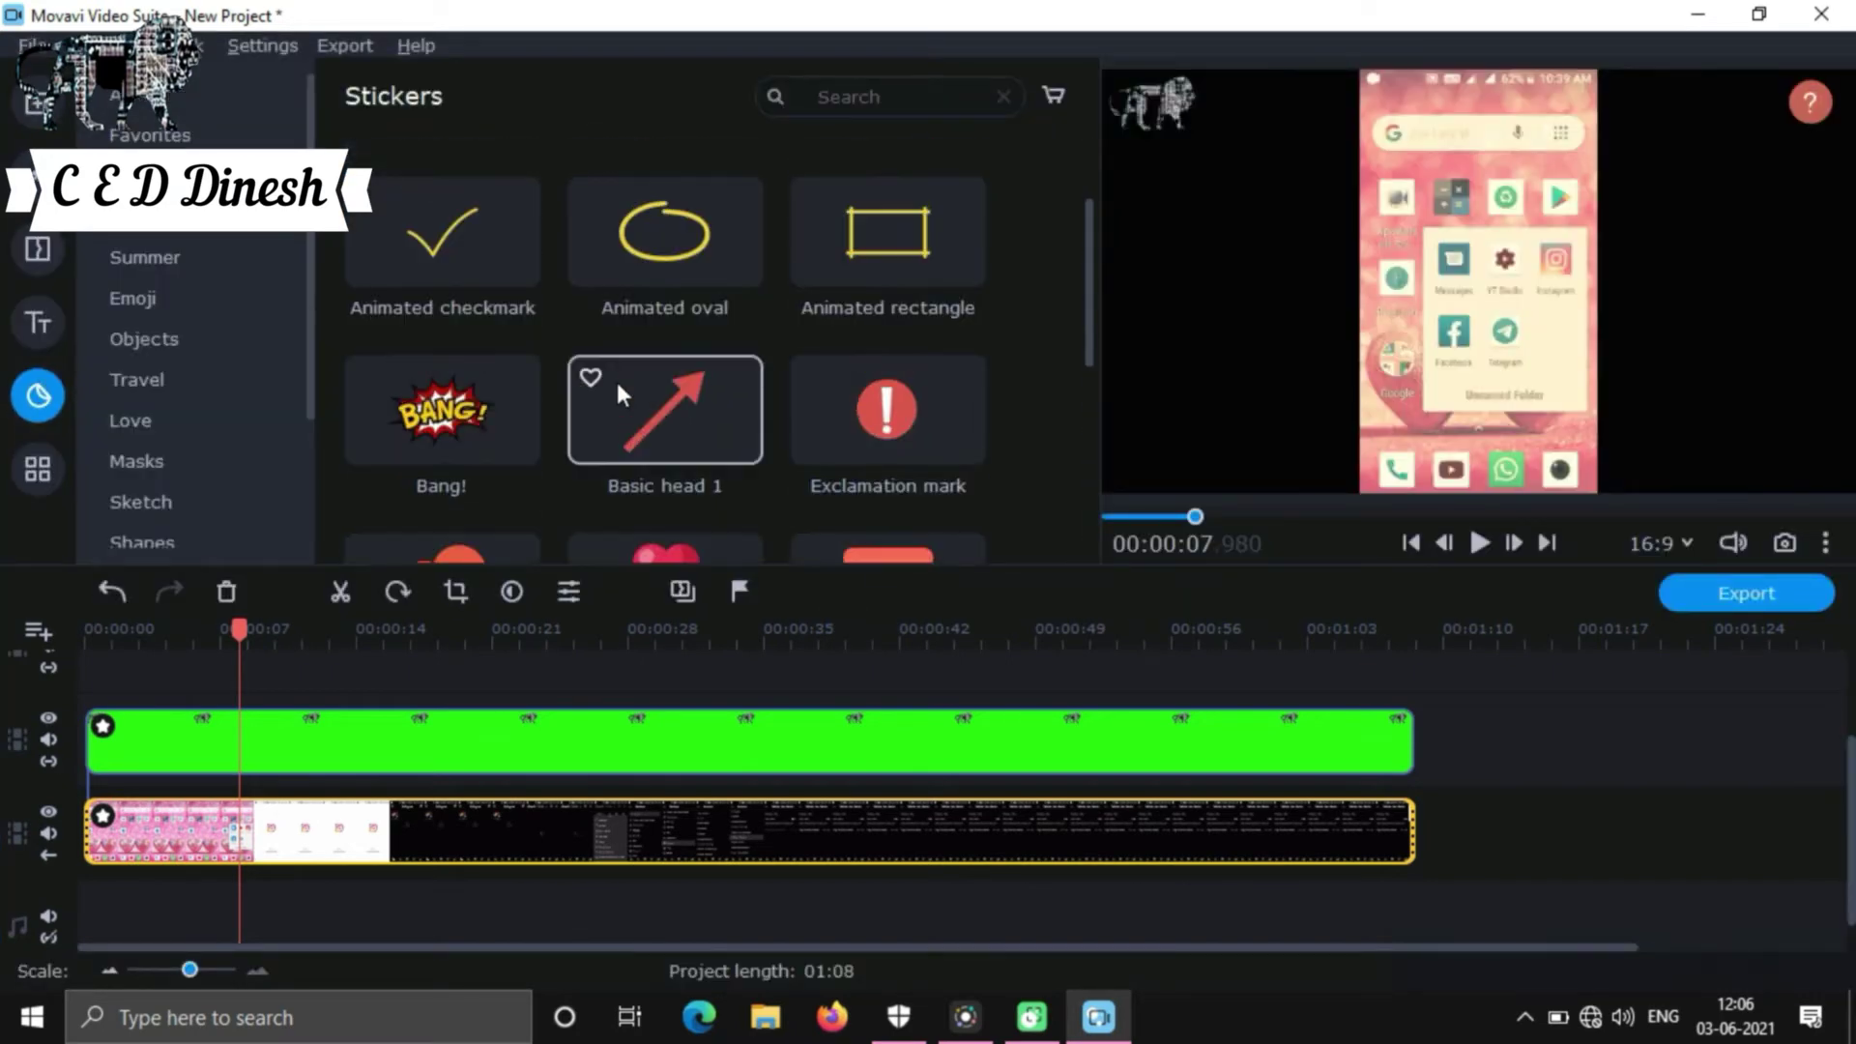
{"action": "scroll", "coordinate": [617, 381], "scroll_direction": "down", "scroll_amount": 2}
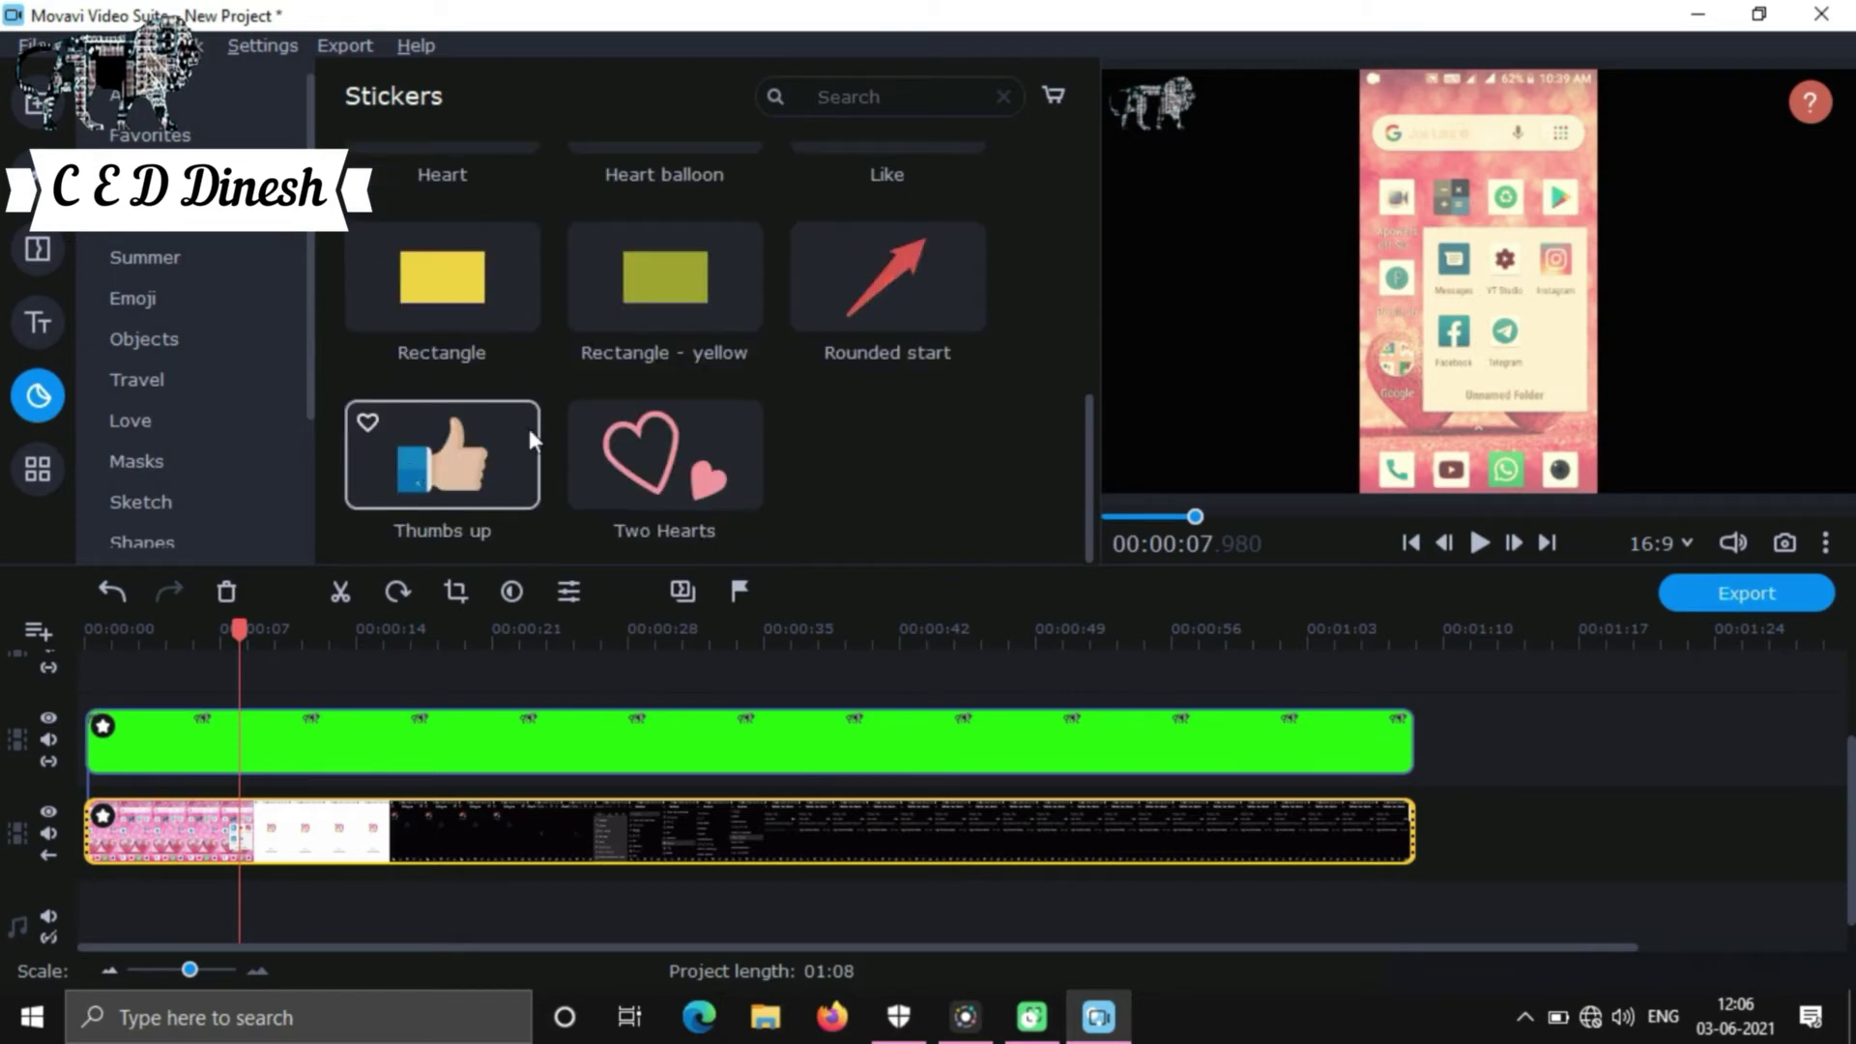
{"action": "scroll", "coordinate": [899, 339], "scroll_direction": "up", "scroll_amount": 4}
{"action": "scroll", "coordinate": [914, 322], "scroll_direction": "up", "scroll_amount": 2}
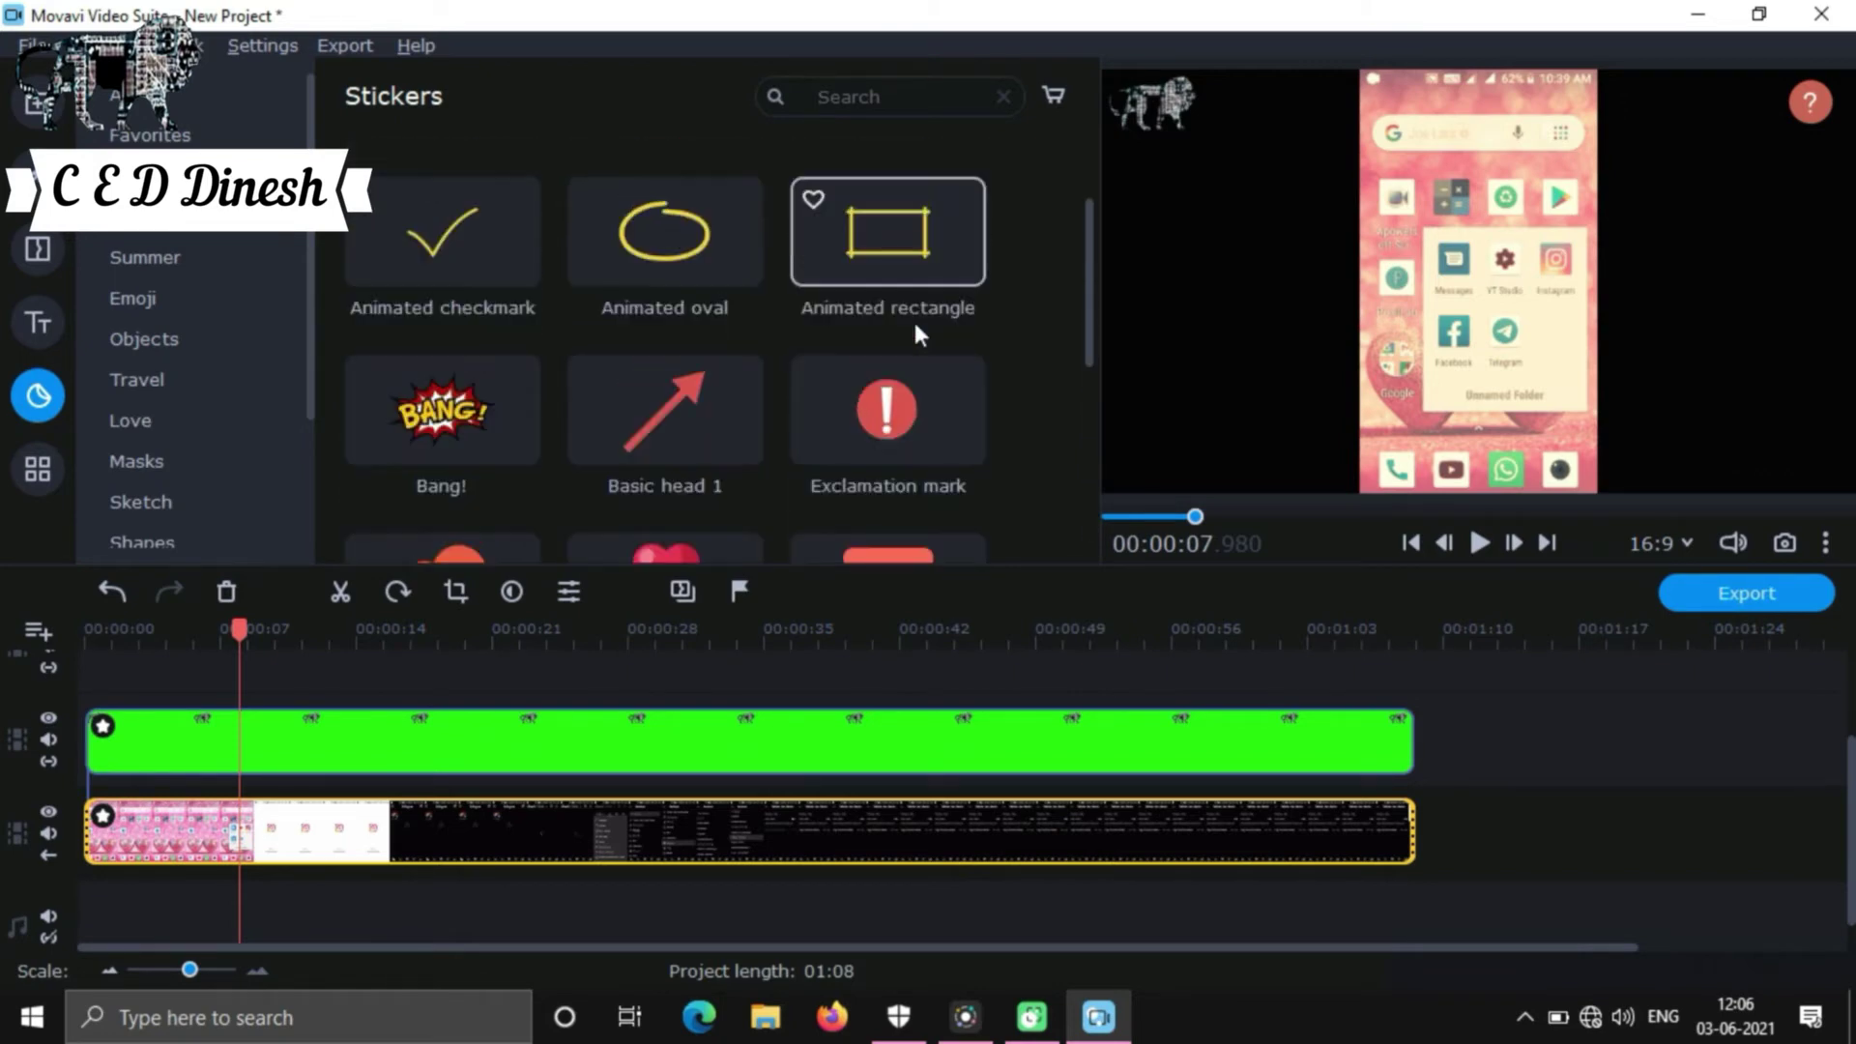
{"action": "scroll", "coordinate": [895, 358], "scroll_direction": "down", "scroll_amount": 1}
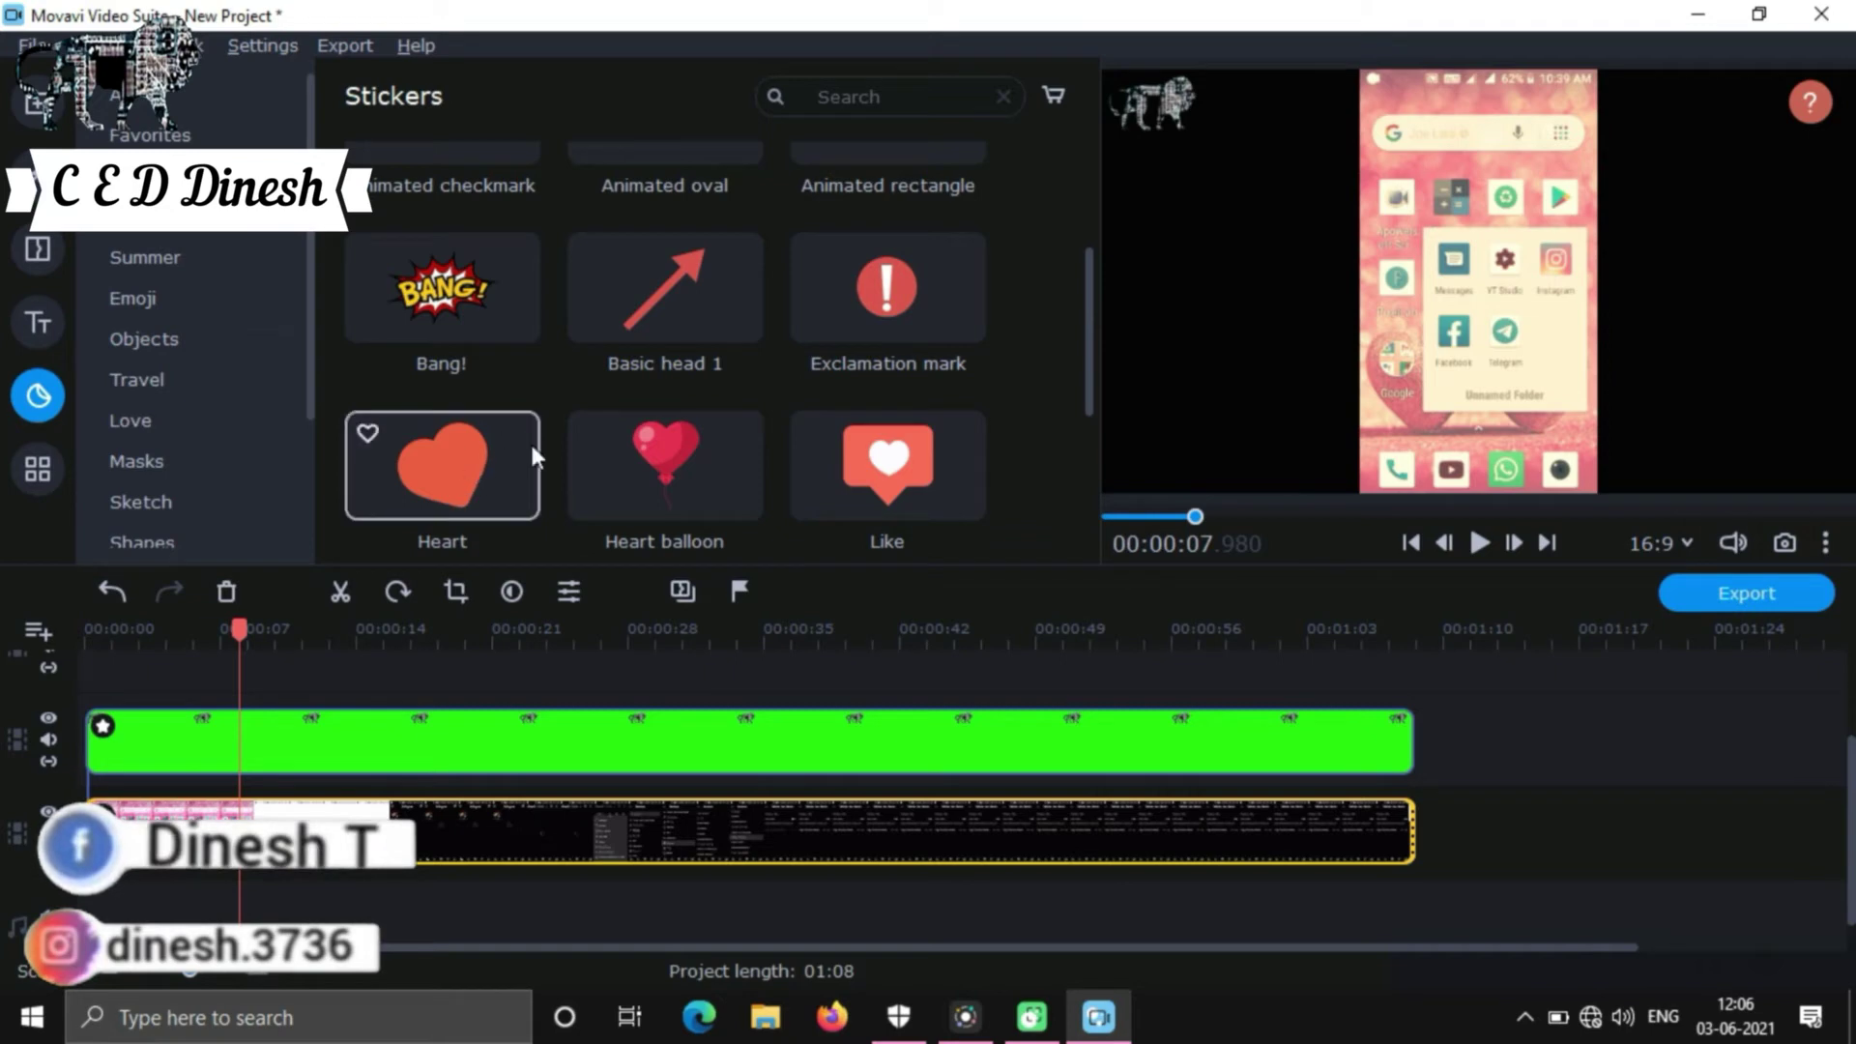
{"action": "scroll", "coordinate": [862, 309], "scroll_direction": "up", "scroll_amount": 2}
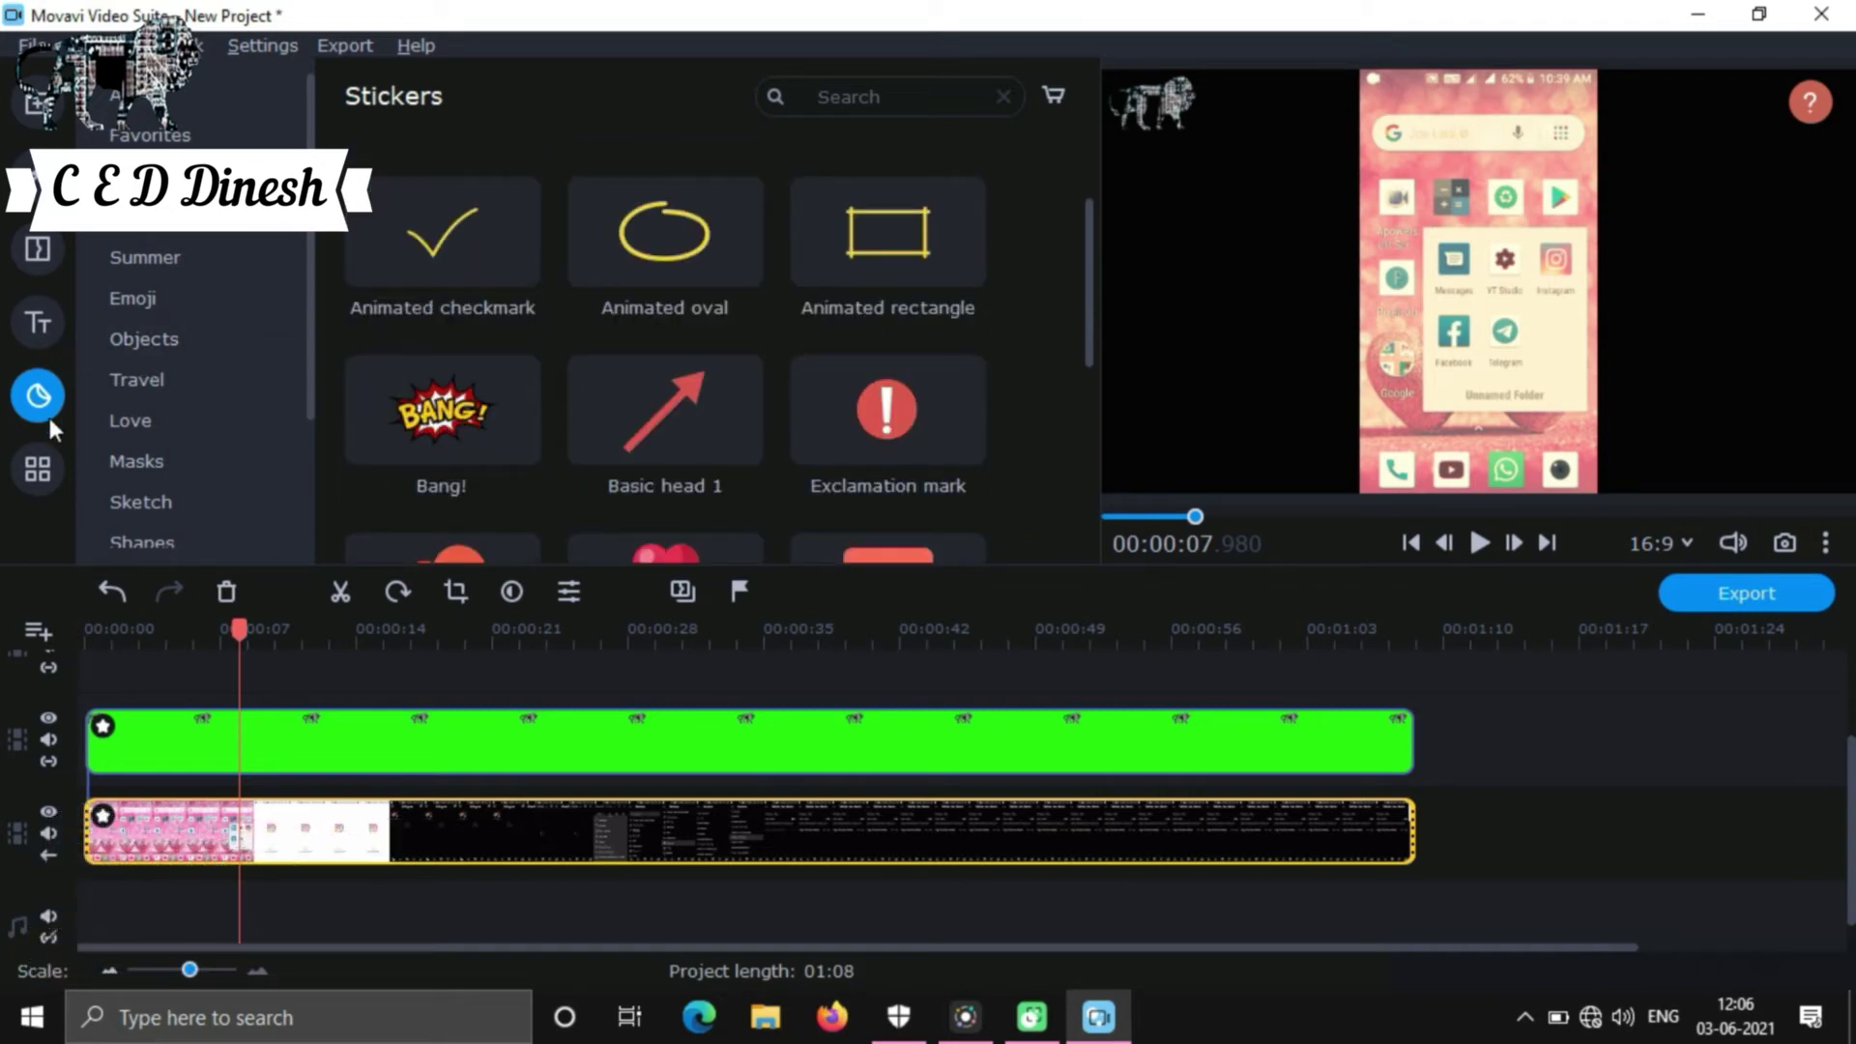
Step: Browse the complete sticker collection across all categories, from the emoji to the two-headed arrows
{"action": "left_click", "coordinate": [135, 95]}
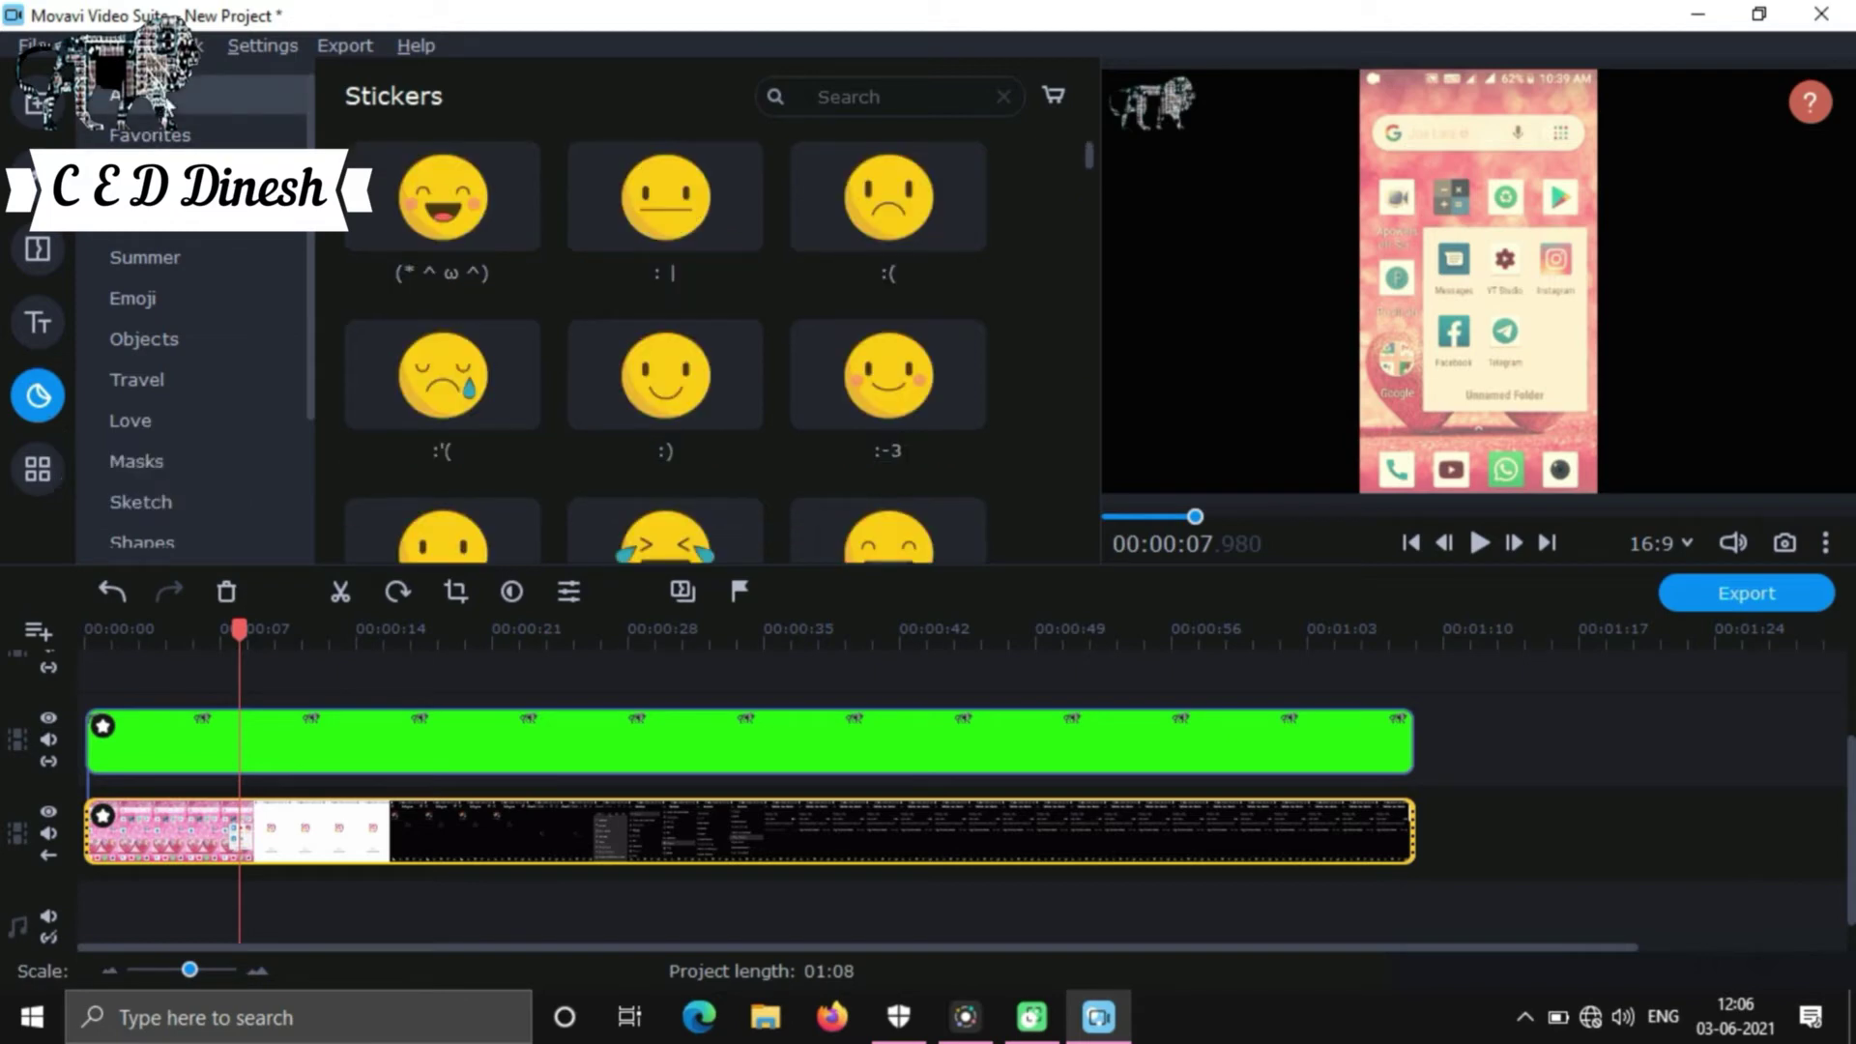
{"action": "scroll", "coordinate": [773, 332], "scroll_direction": "down", "scroll_amount": 5}
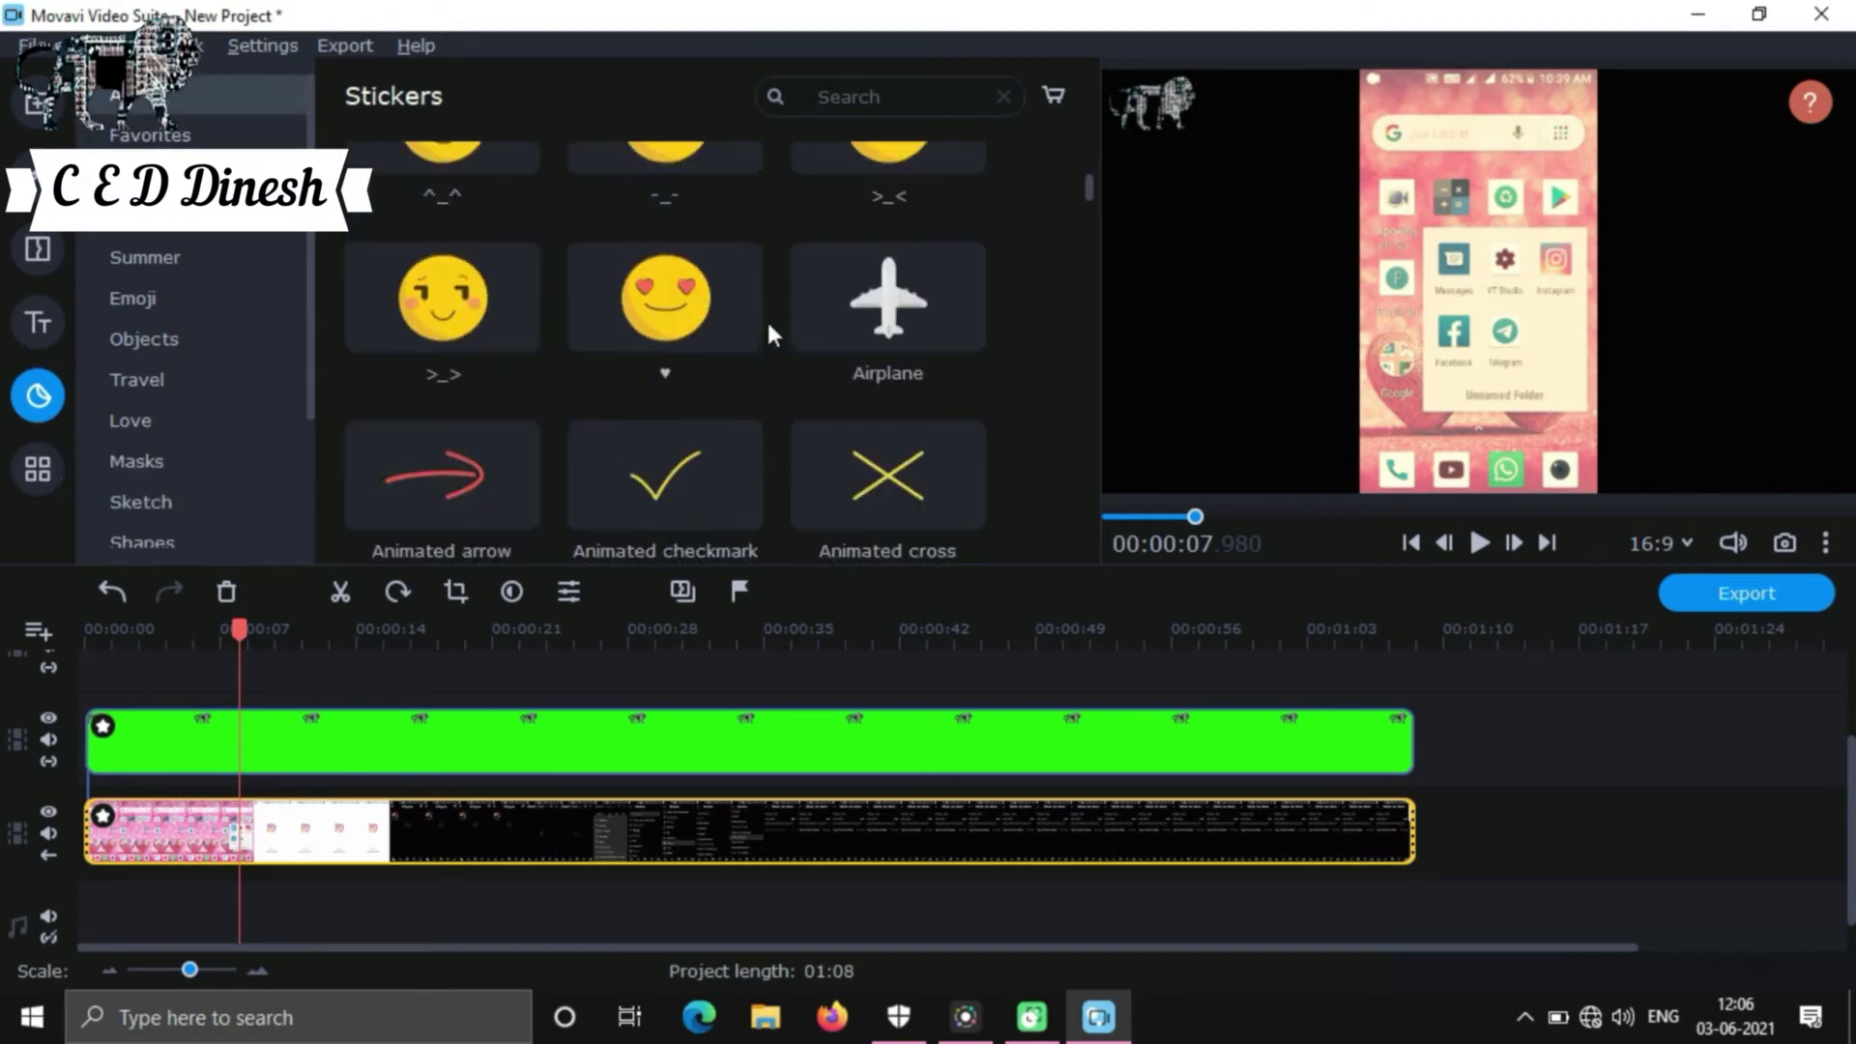
{"action": "scroll", "coordinate": [768, 325], "scroll_direction": "down", "scroll_amount": 10}
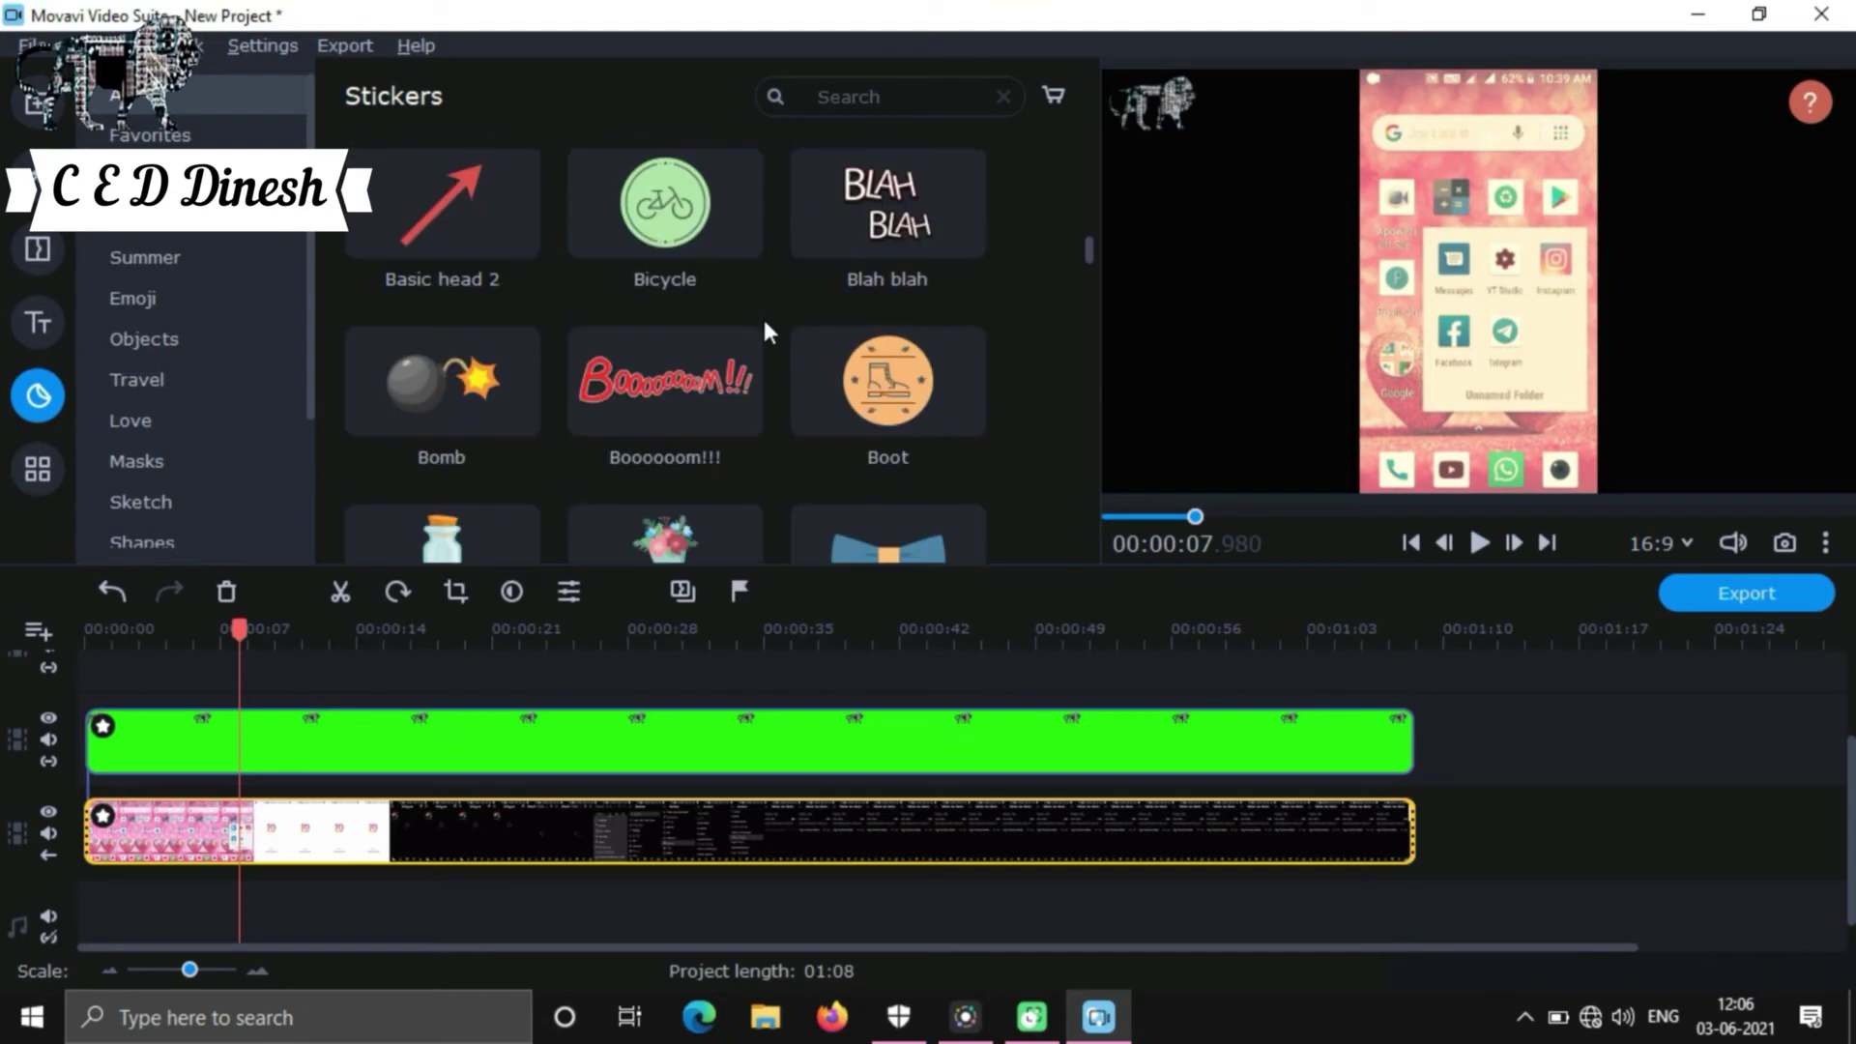
{"action": "scroll", "coordinate": [765, 332], "scroll_direction": "down", "scroll_amount": 10}
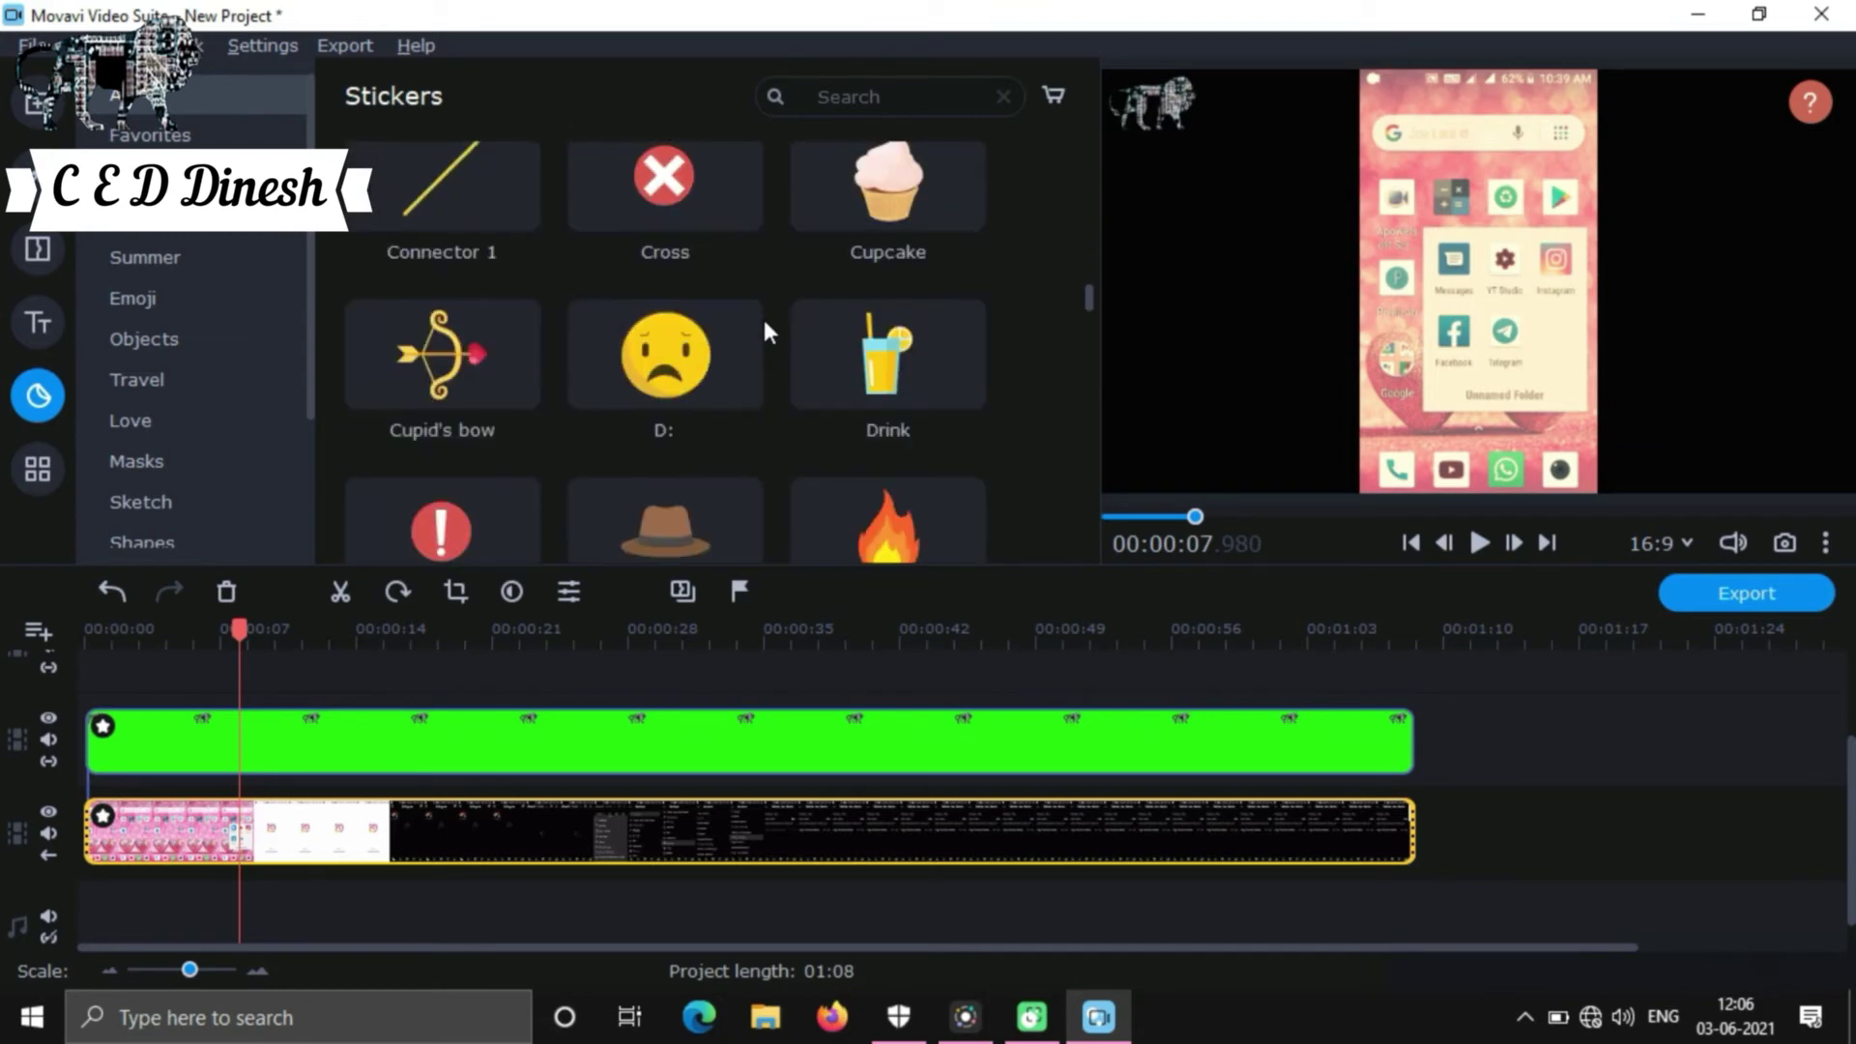
{"action": "scroll", "coordinate": [762, 319], "scroll_direction": "down", "scroll_amount": 3}
{"action": "scroll", "coordinate": [763, 321], "scroll_direction": "up", "scroll_amount": 5}
{"action": "scroll", "coordinate": [762, 321], "scroll_direction": "down", "scroll_amount": 8}
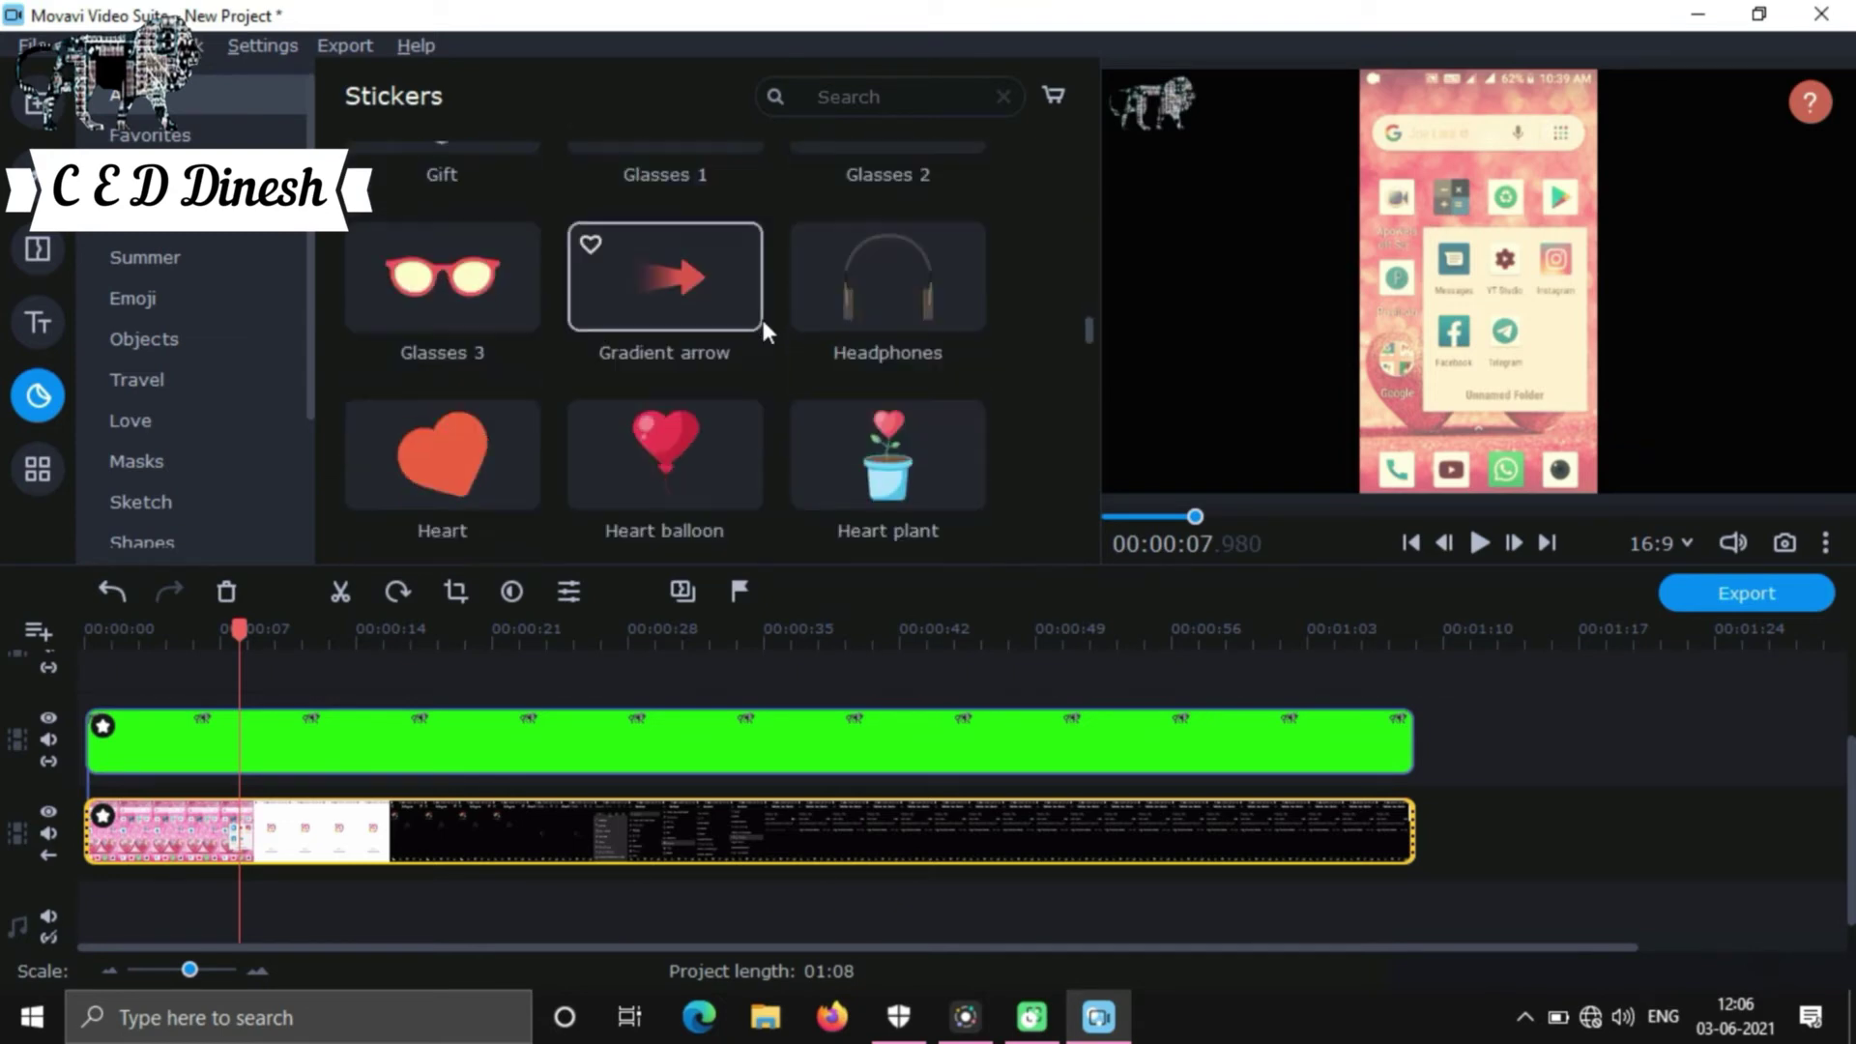
{"action": "scroll", "coordinate": [763, 321], "scroll_direction": "down", "scroll_amount": 15}
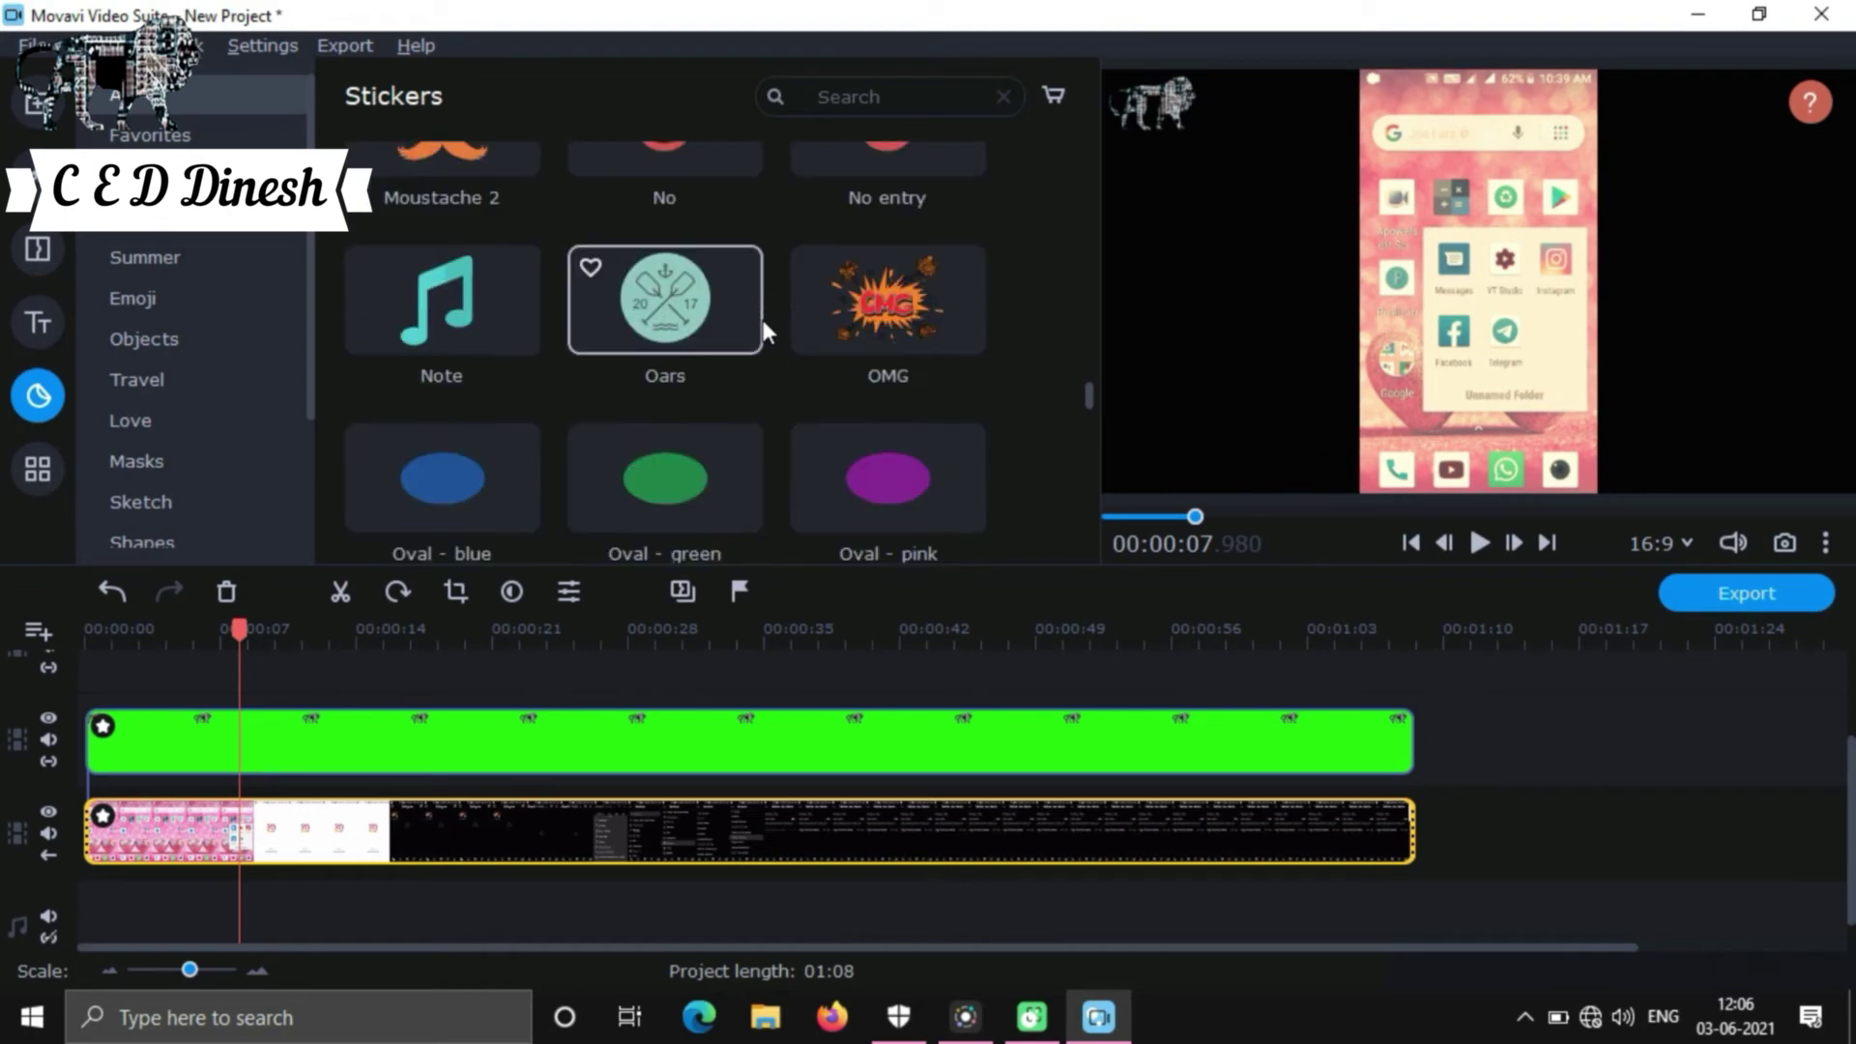
{"action": "scroll", "coordinate": [763, 321], "scroll_direction": "down", "scroll_amount": 16}
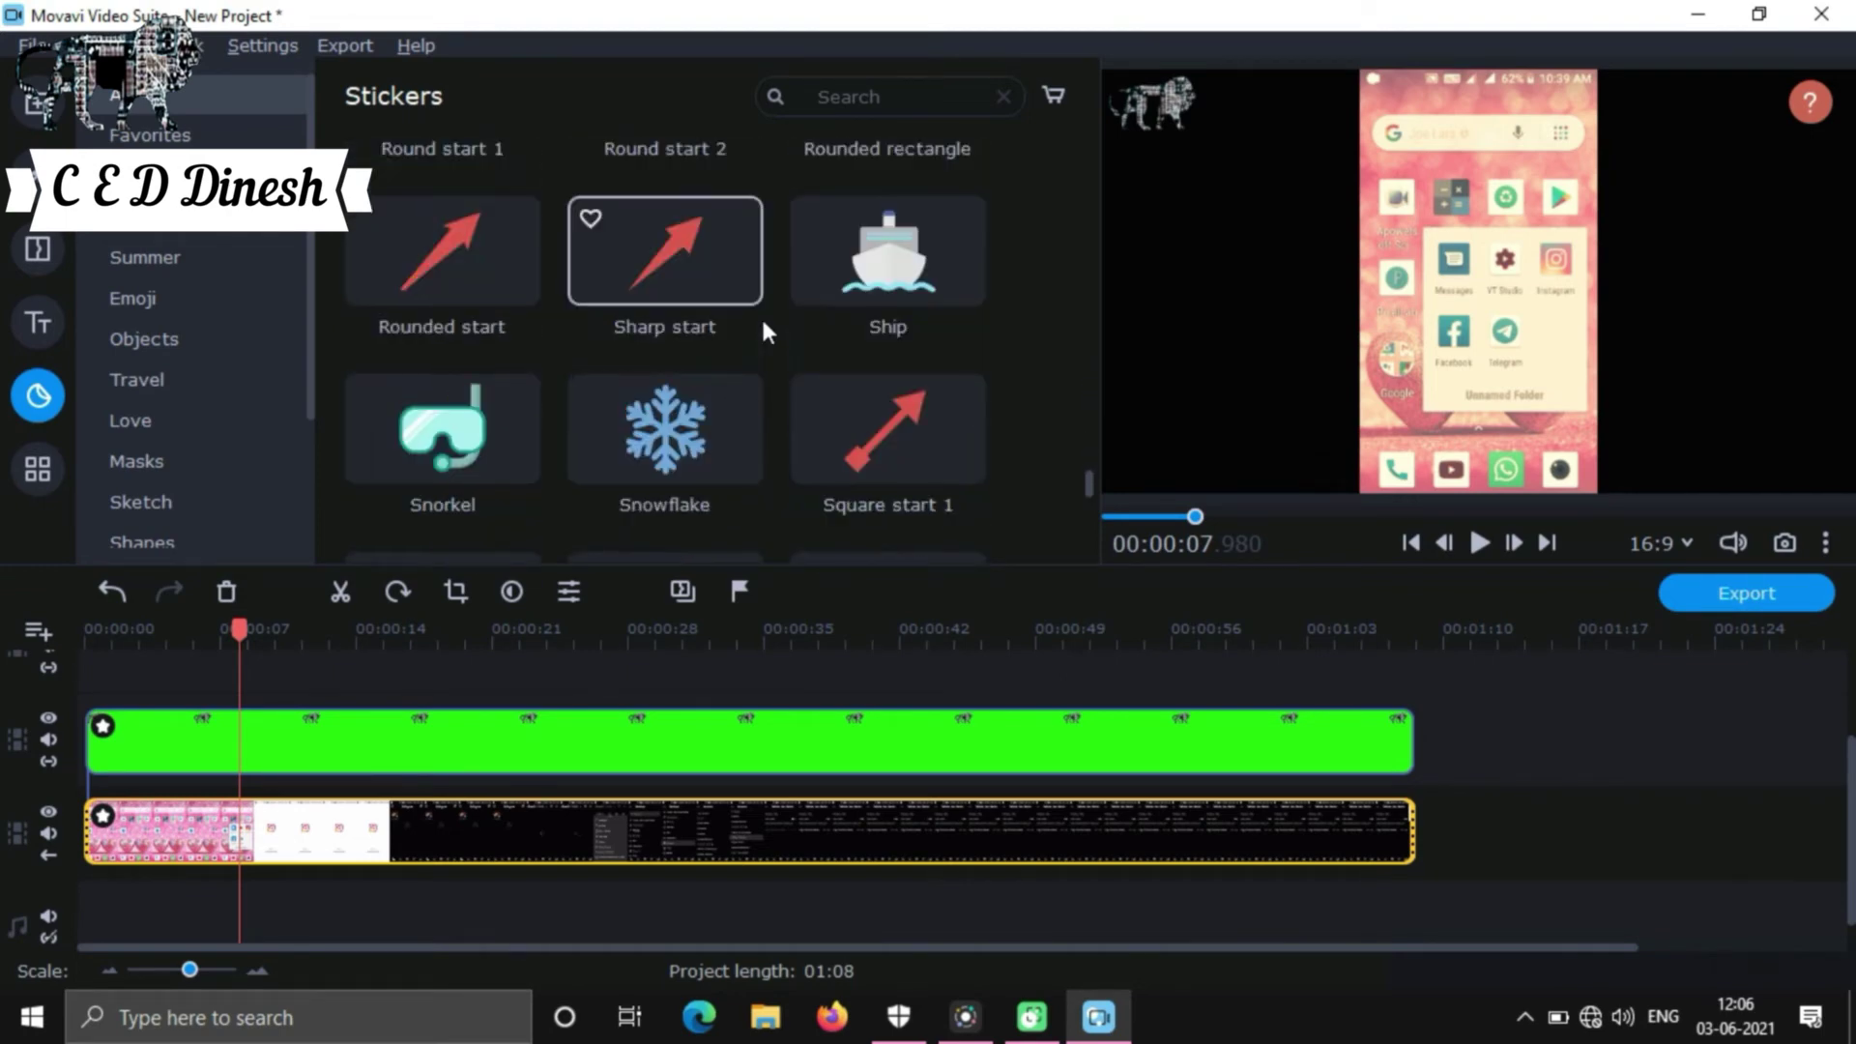
{"action": "scroll", "coordinate": [763, 321], "scroll_direction": "down", "scroll_amount": 4}
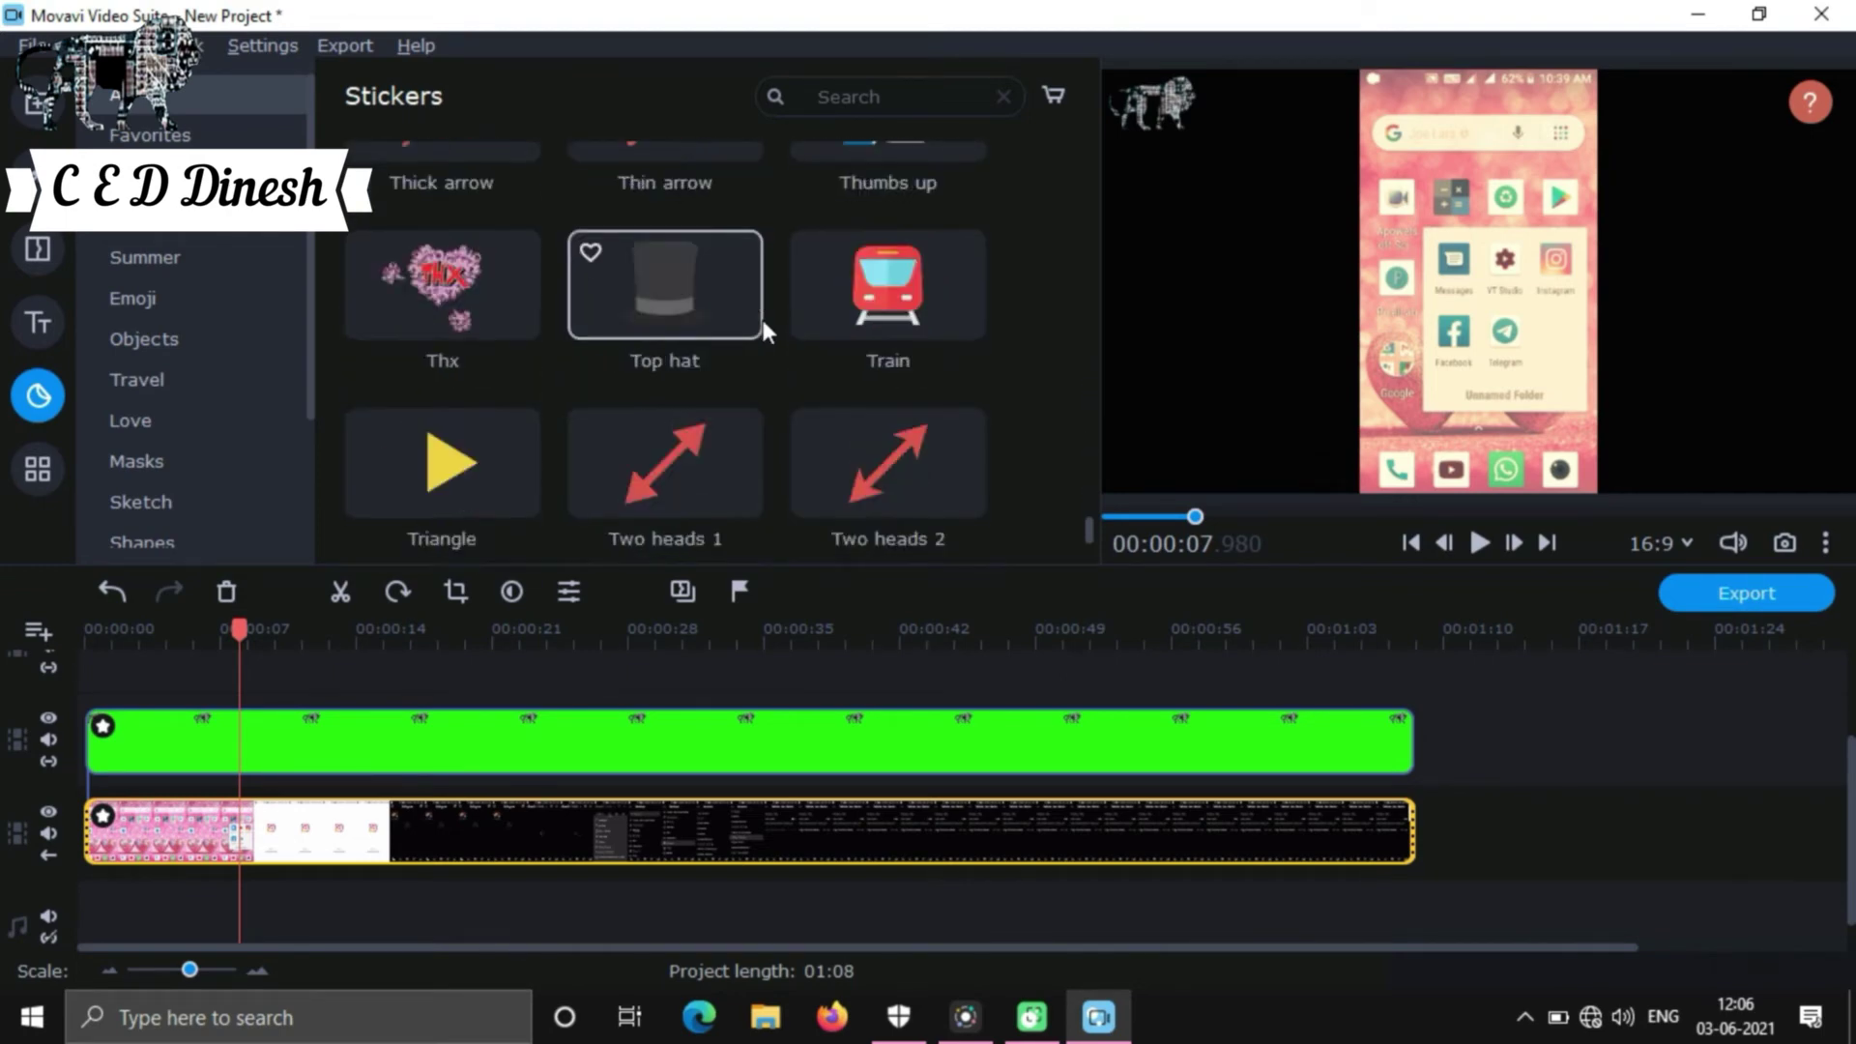
Step: Browse the titles collection, from the intro videos to all title styles such as Lower third, Thought bubble and Typewriter
{"action": "left_click", "coordinate": [37, 322]}
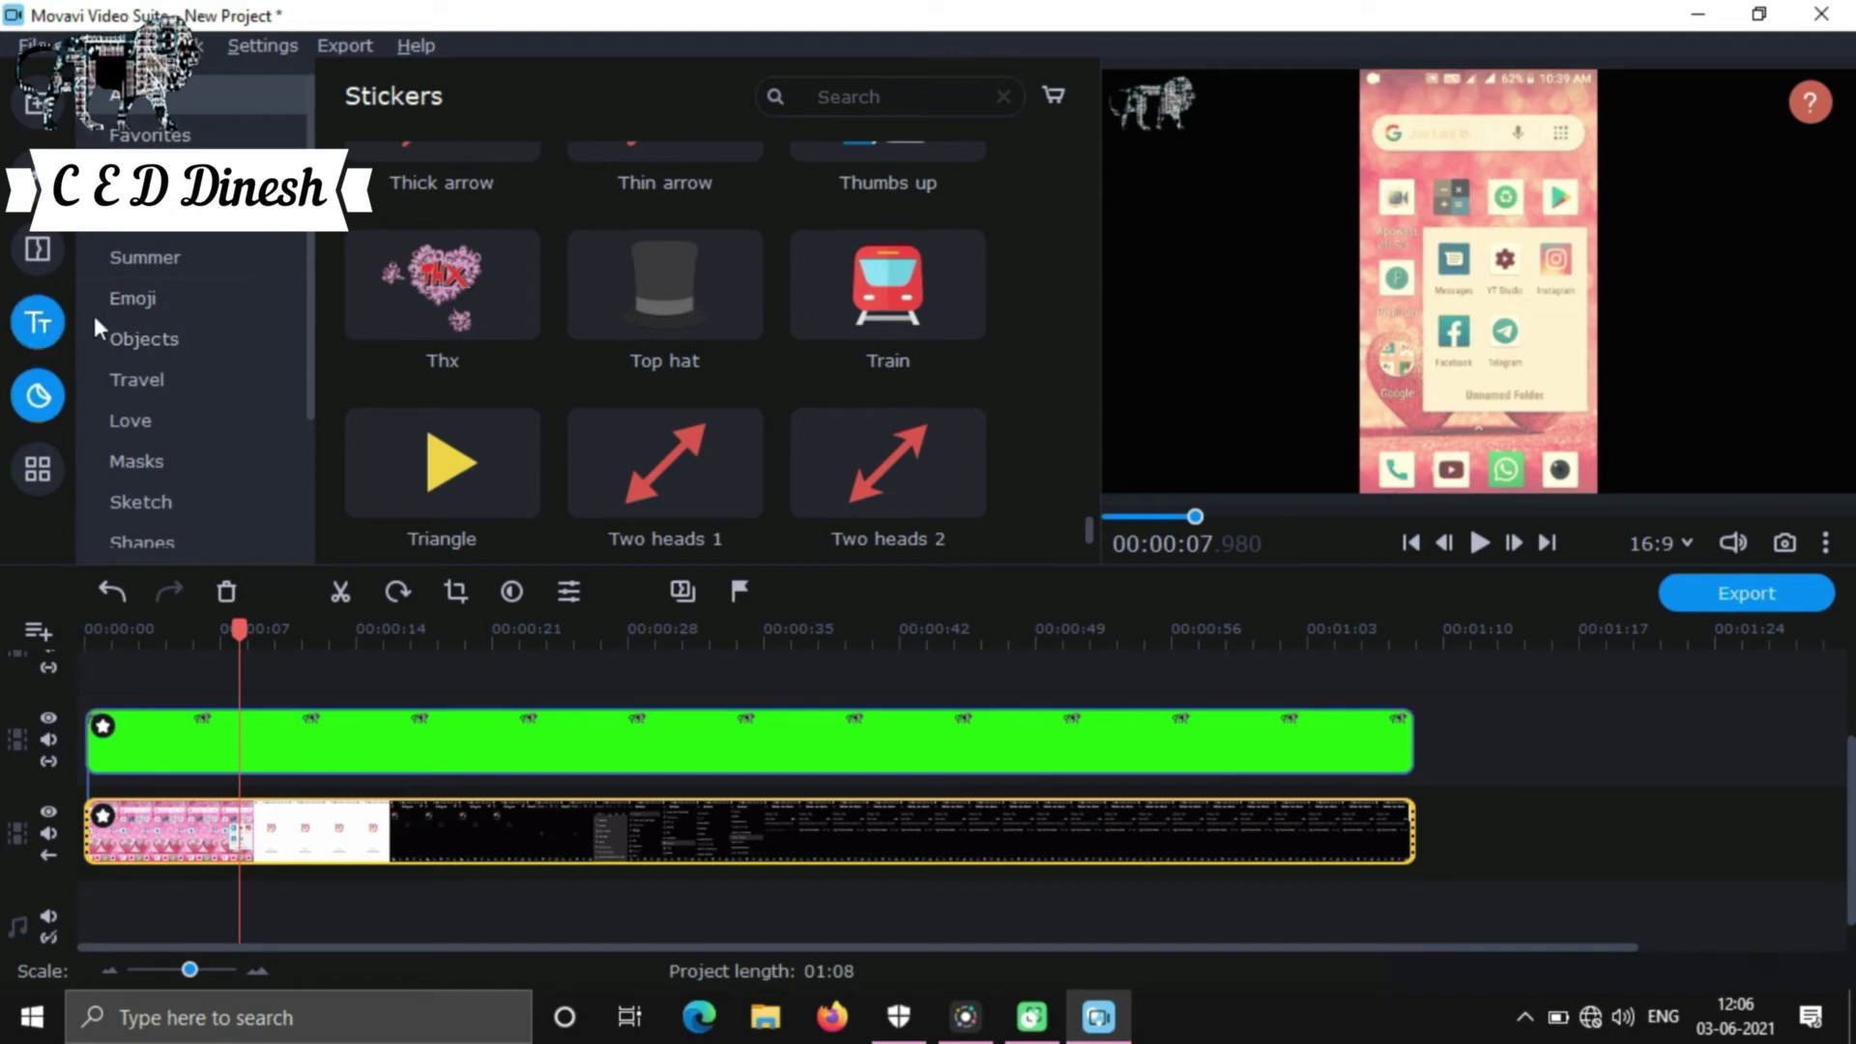
{"action": "left_click", "coordinate": [392, 187]}
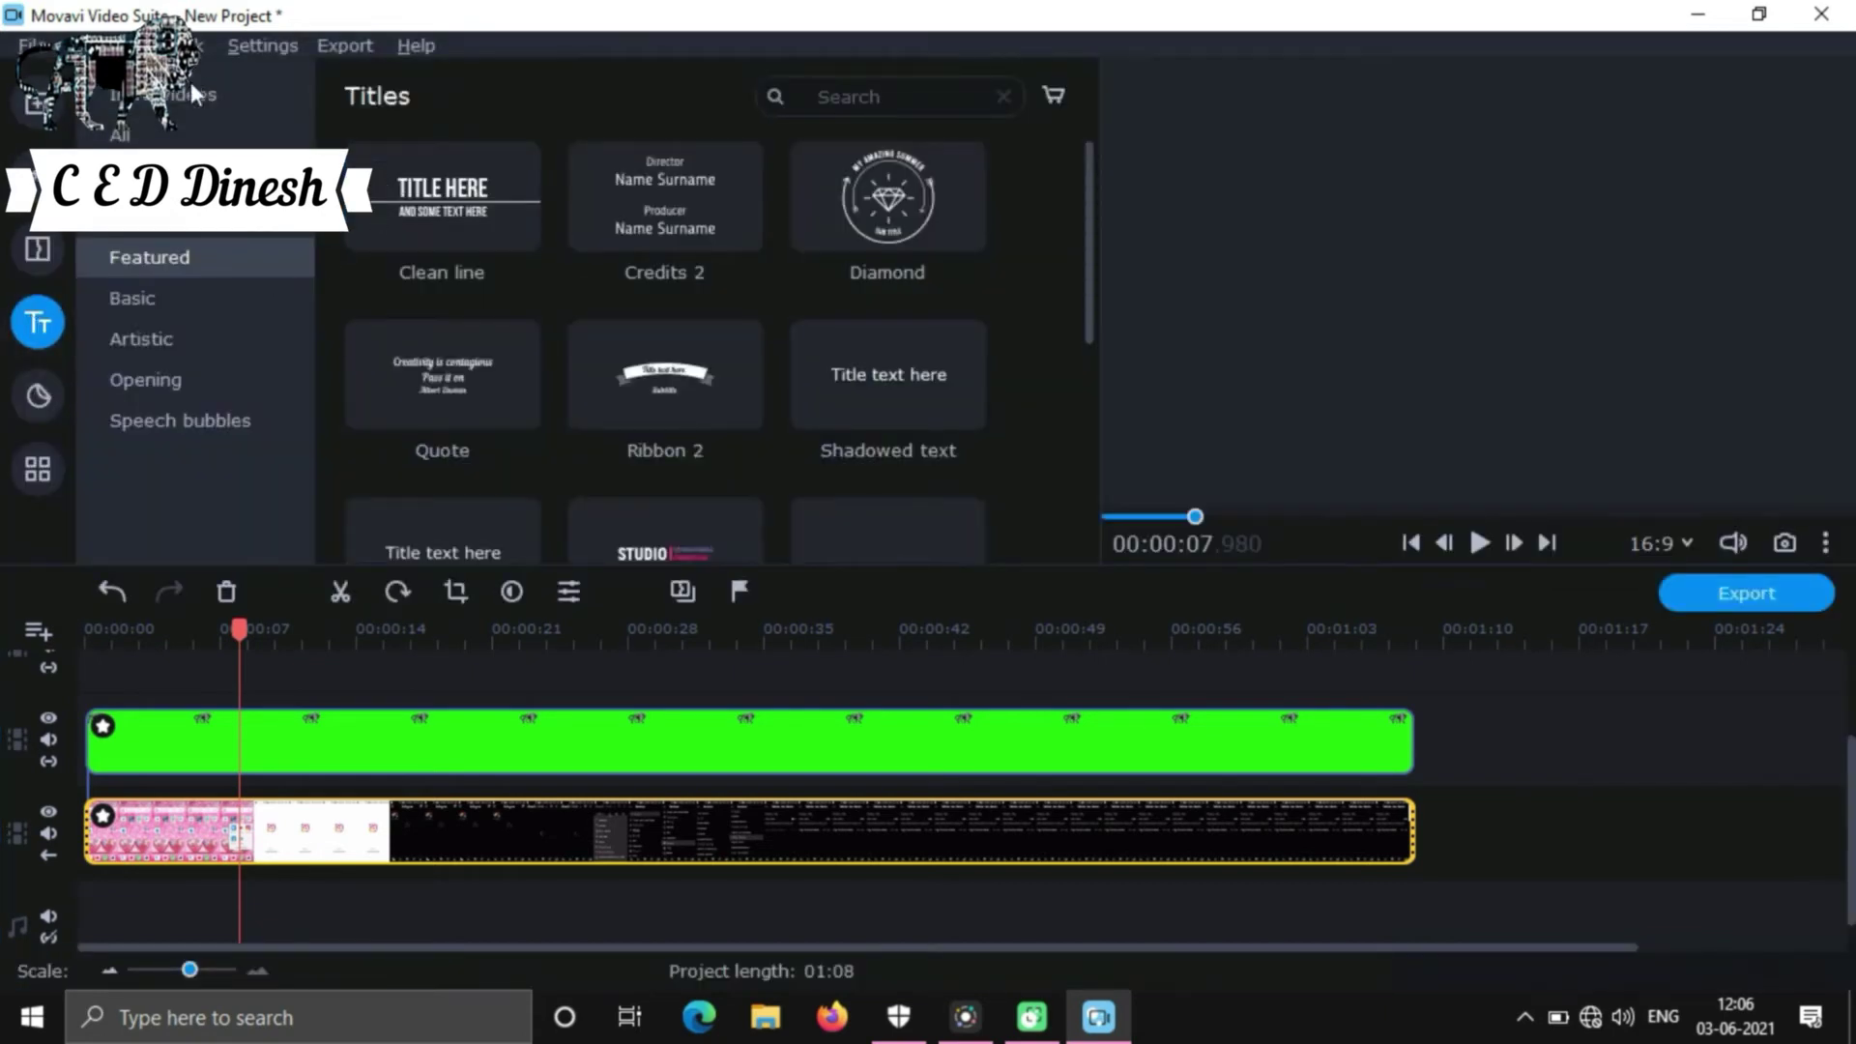
{"action": "scroll", "coordinate": [703, 328], "scroll_direction": "down", "scroll_amount": 6}
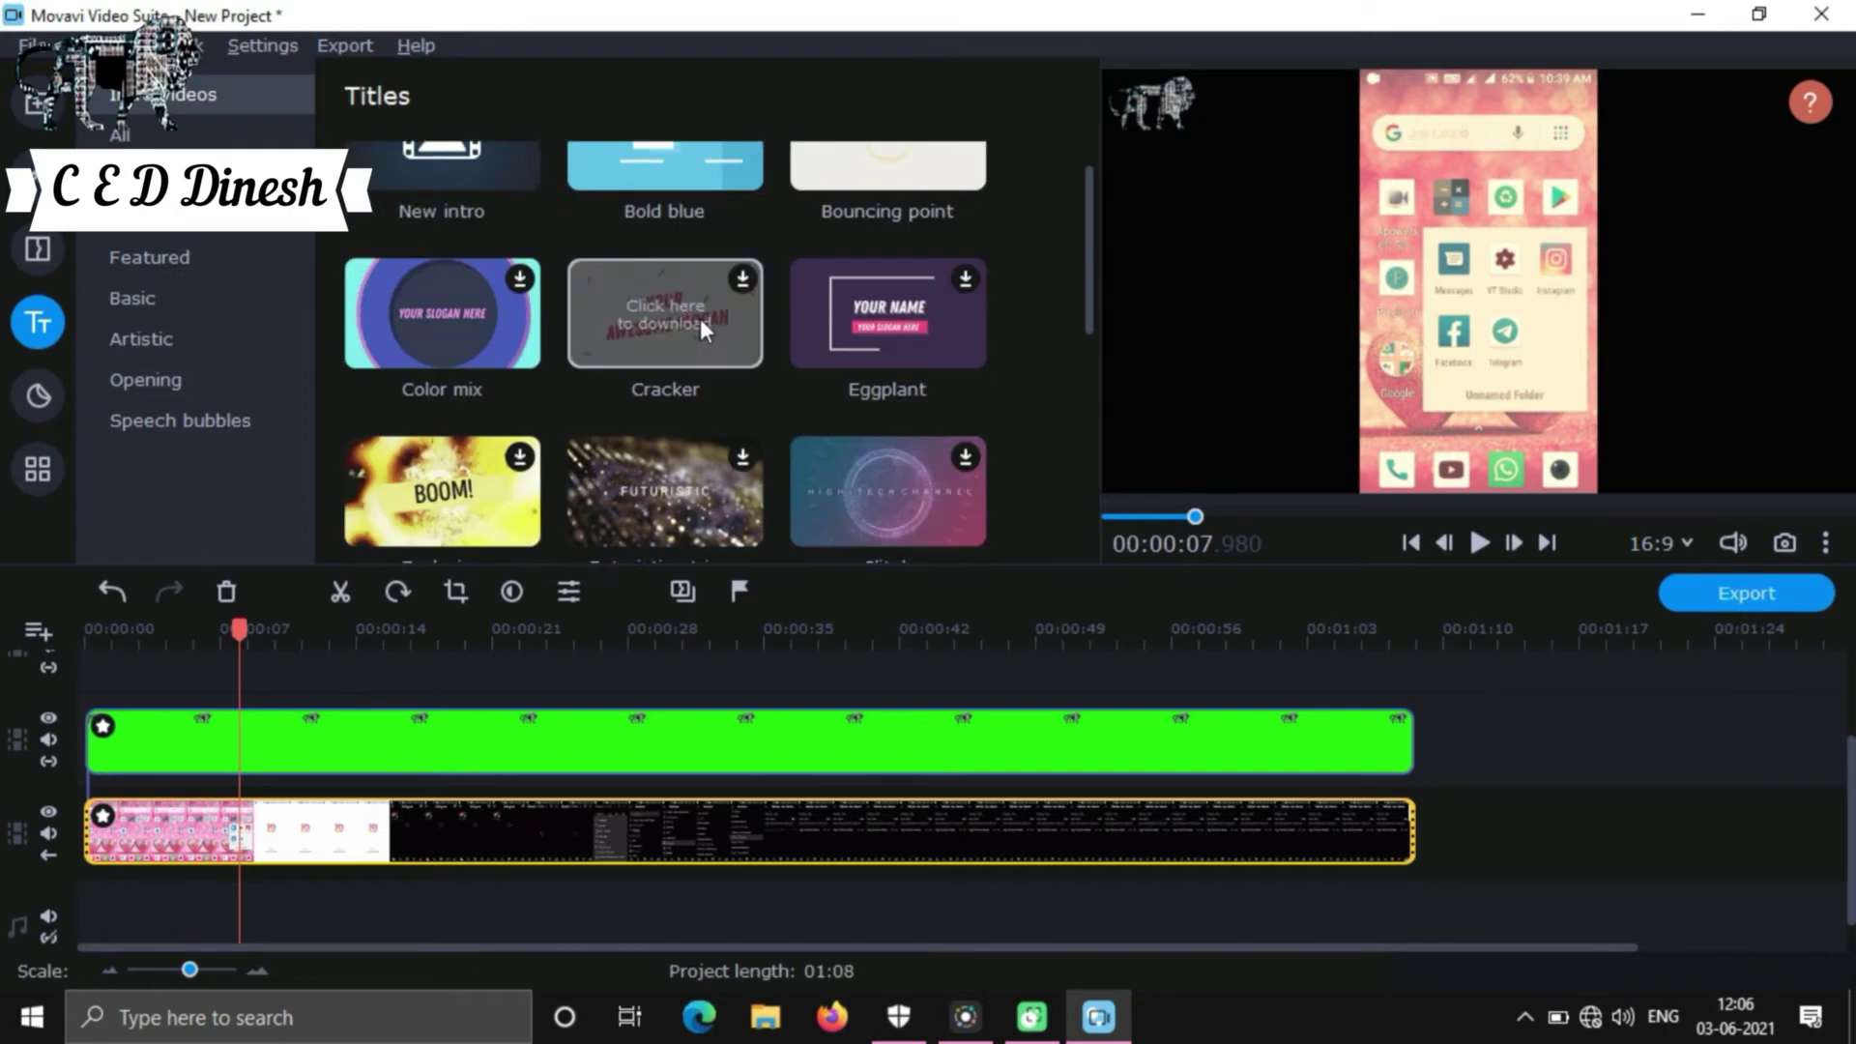
{"action": "scroll", "coordinate": [700, 317], "scroll_direction": "up", "scroll_amount": 6}
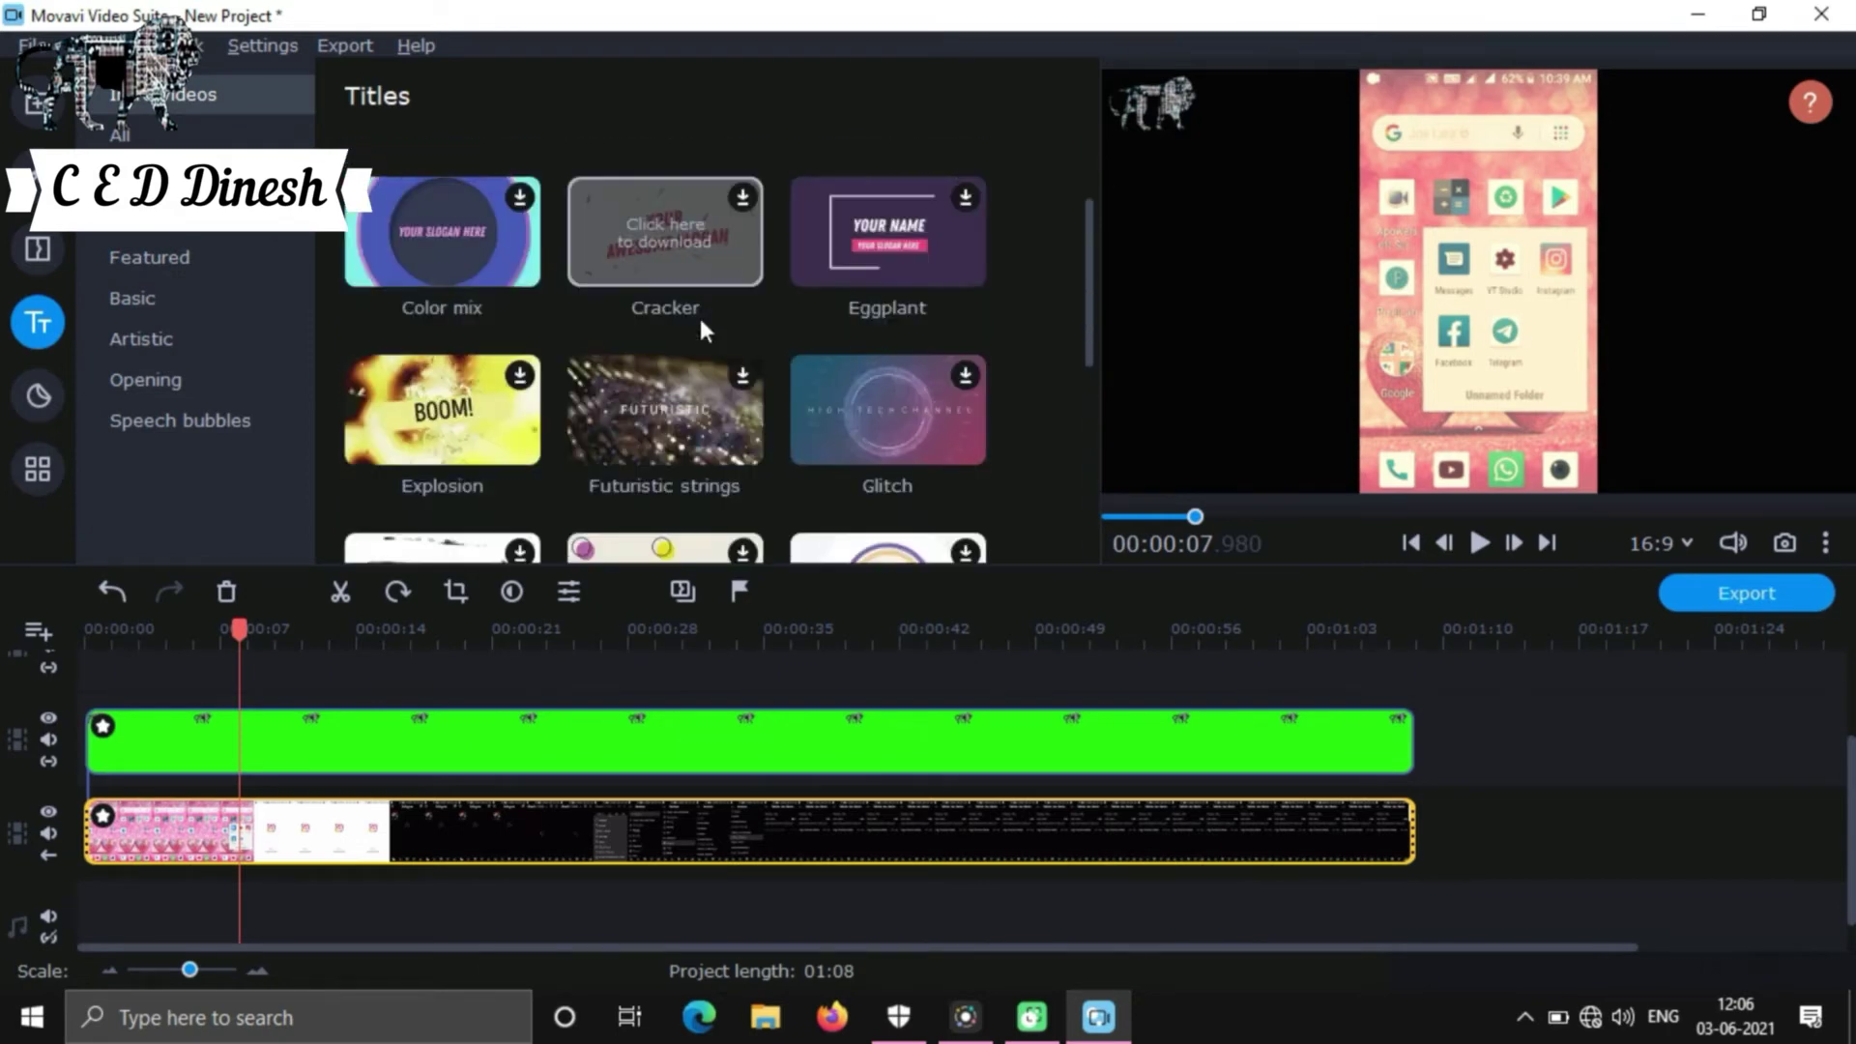
{"action": "left_click", "coordinate": [208, 145]}
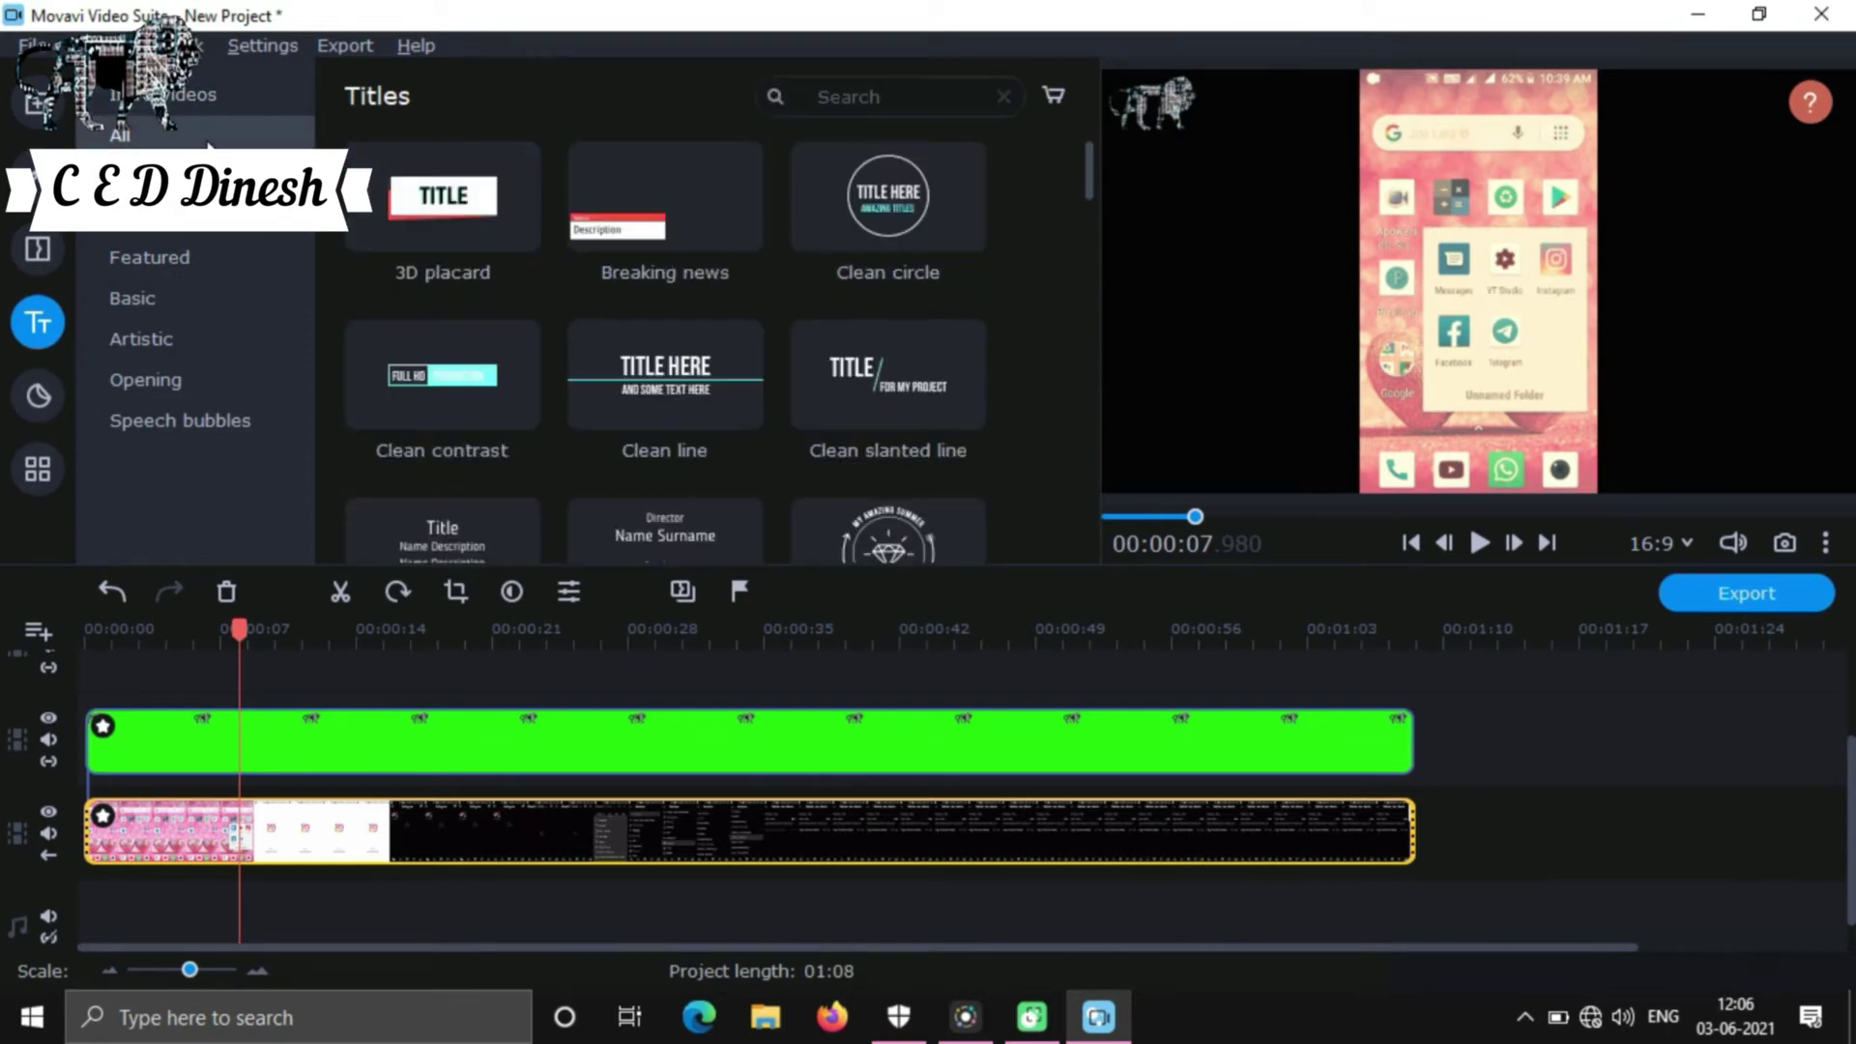
{"action": "scroll", "coordinate": [650, 253], "scroll_direction": "down", "scroll_amount": 8}
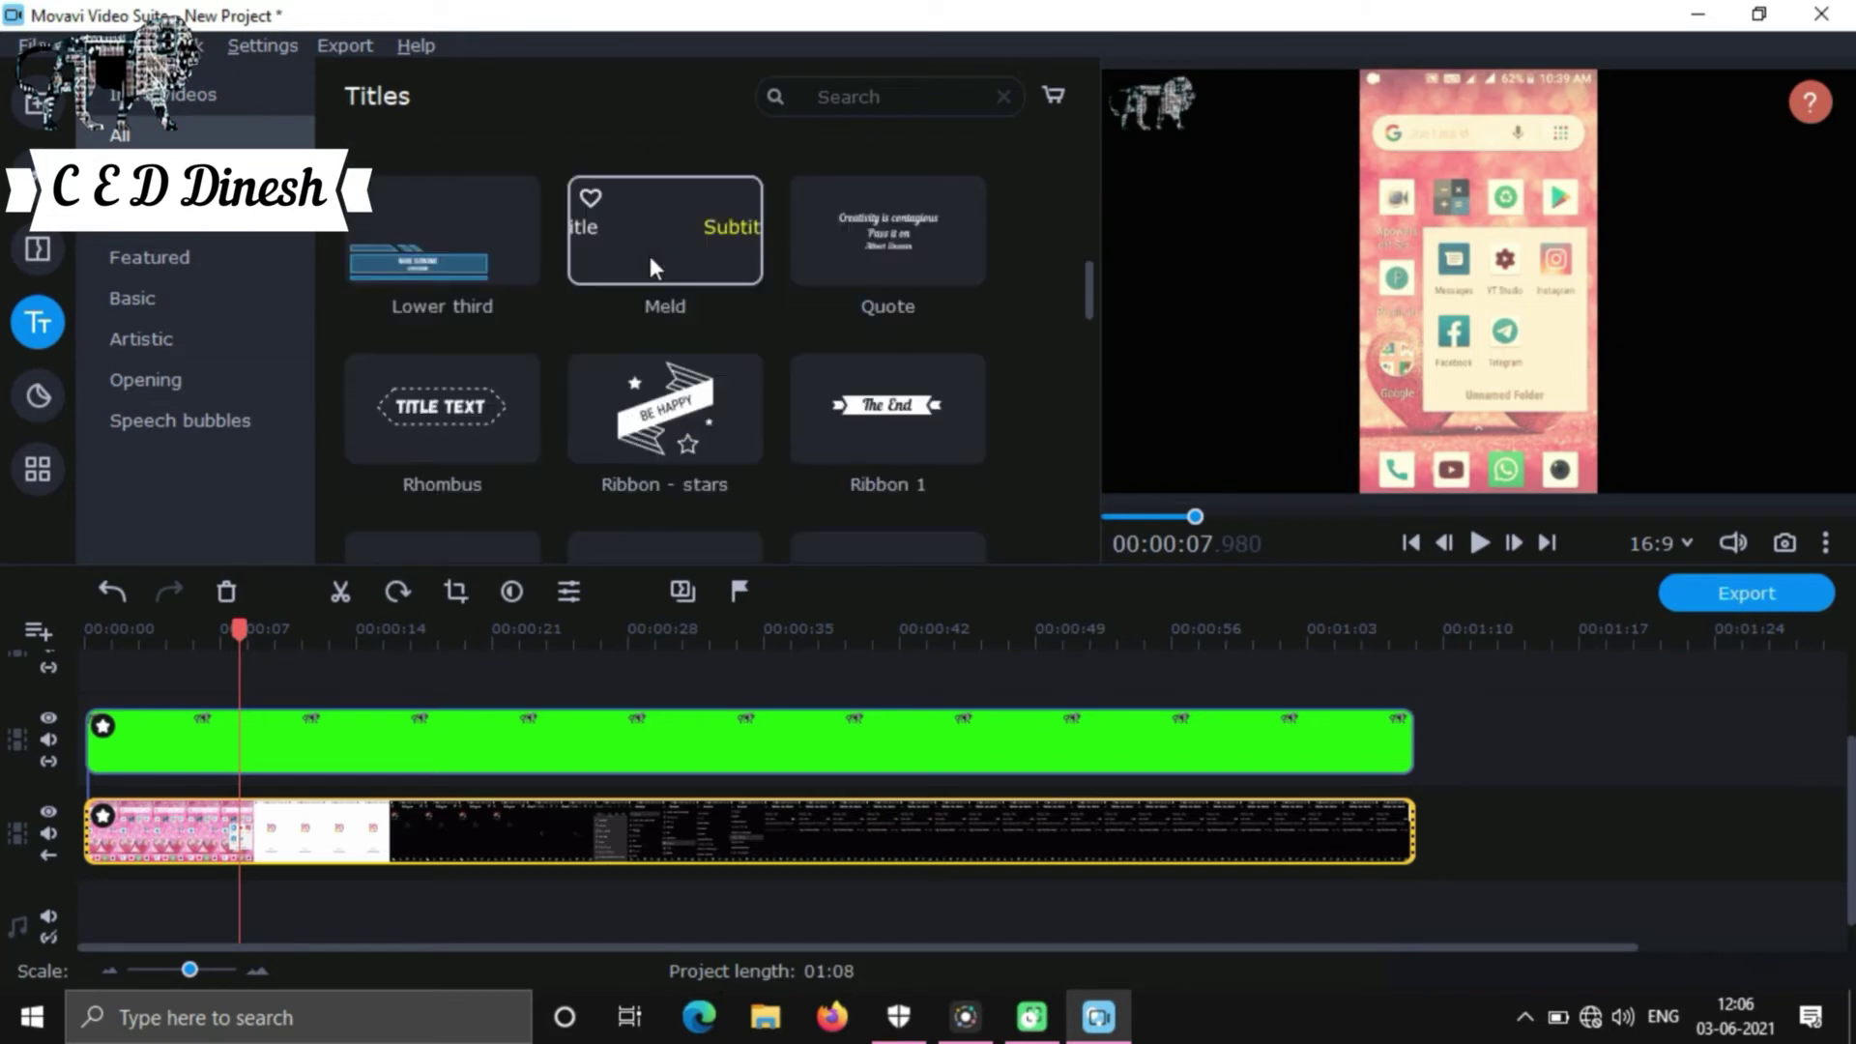
{"action": "scroll", "coordinate": [649, 254], "scroll_direction": "down", "scroll_amount": 15}
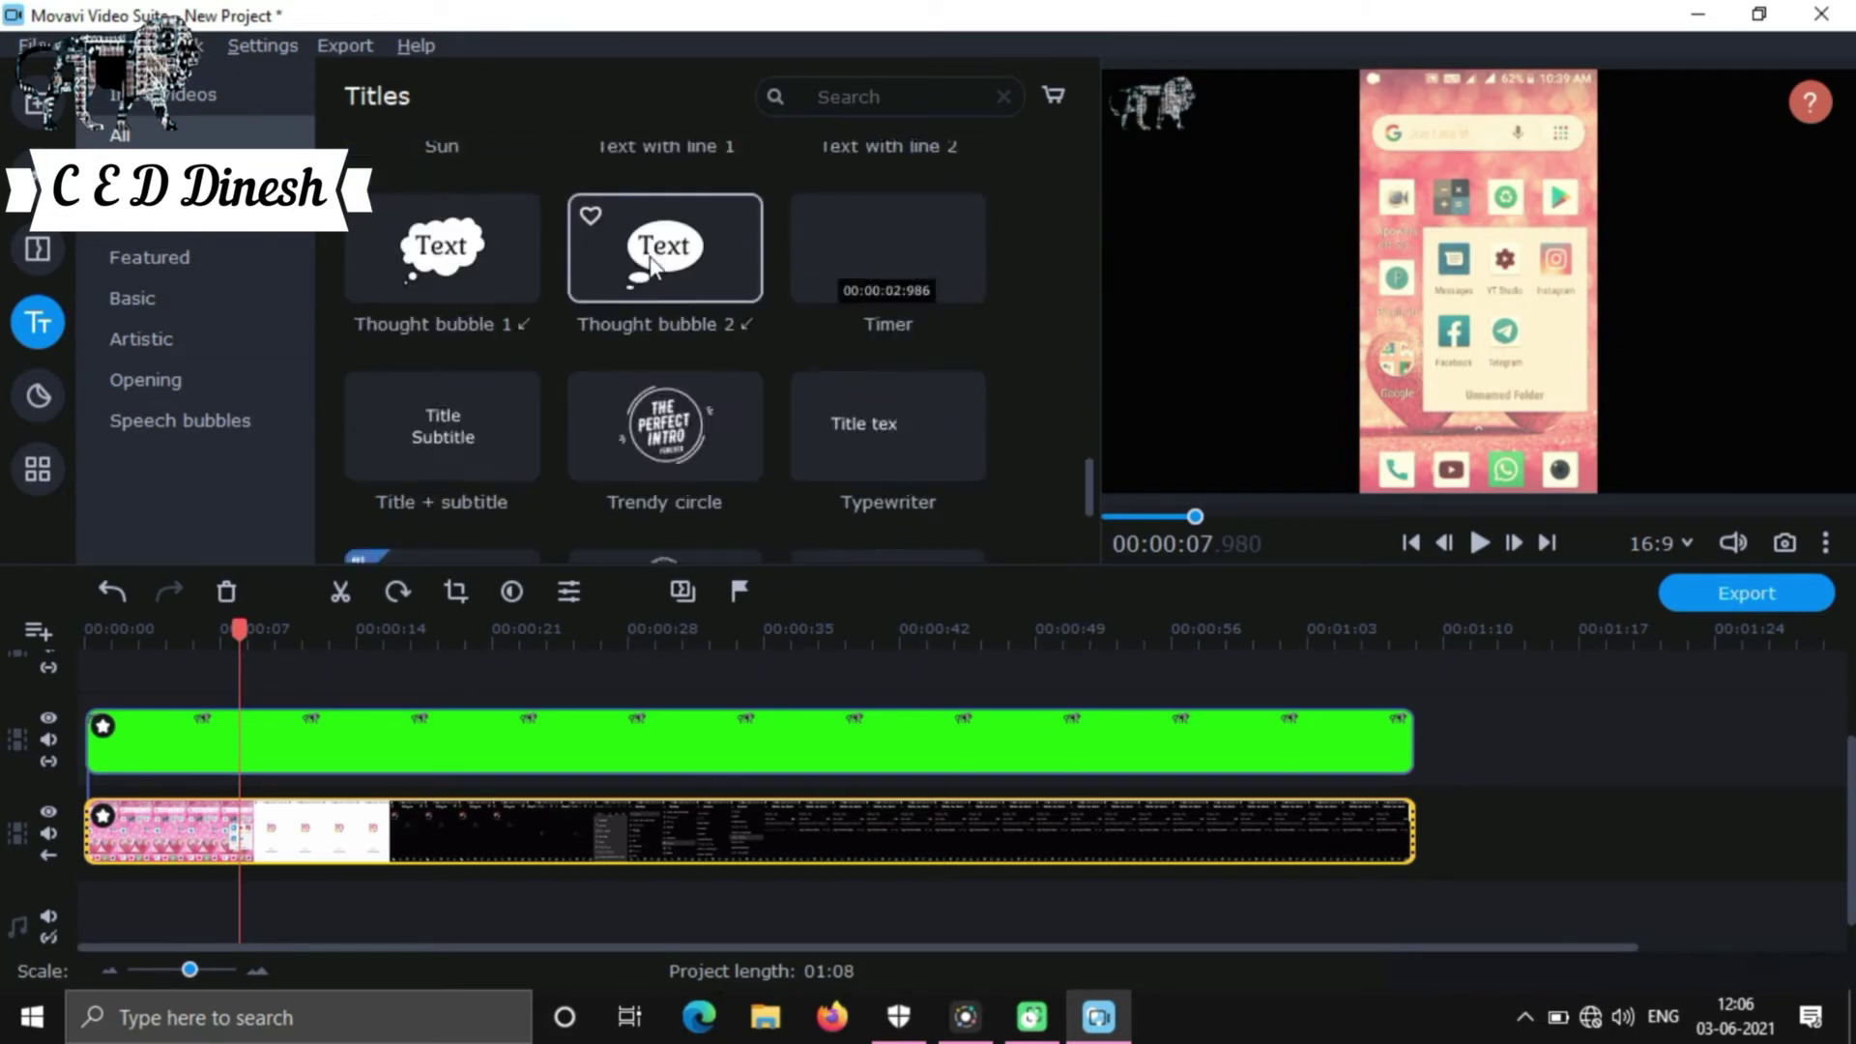
{"action": "scroll", "coordinate": [649, 257], "scroll_direction": "down", "scroll_amount": 3}
{"action": "scroll", "coordinate": [650, 255], "scroll_direction": "up", "scroll_amount": 10}
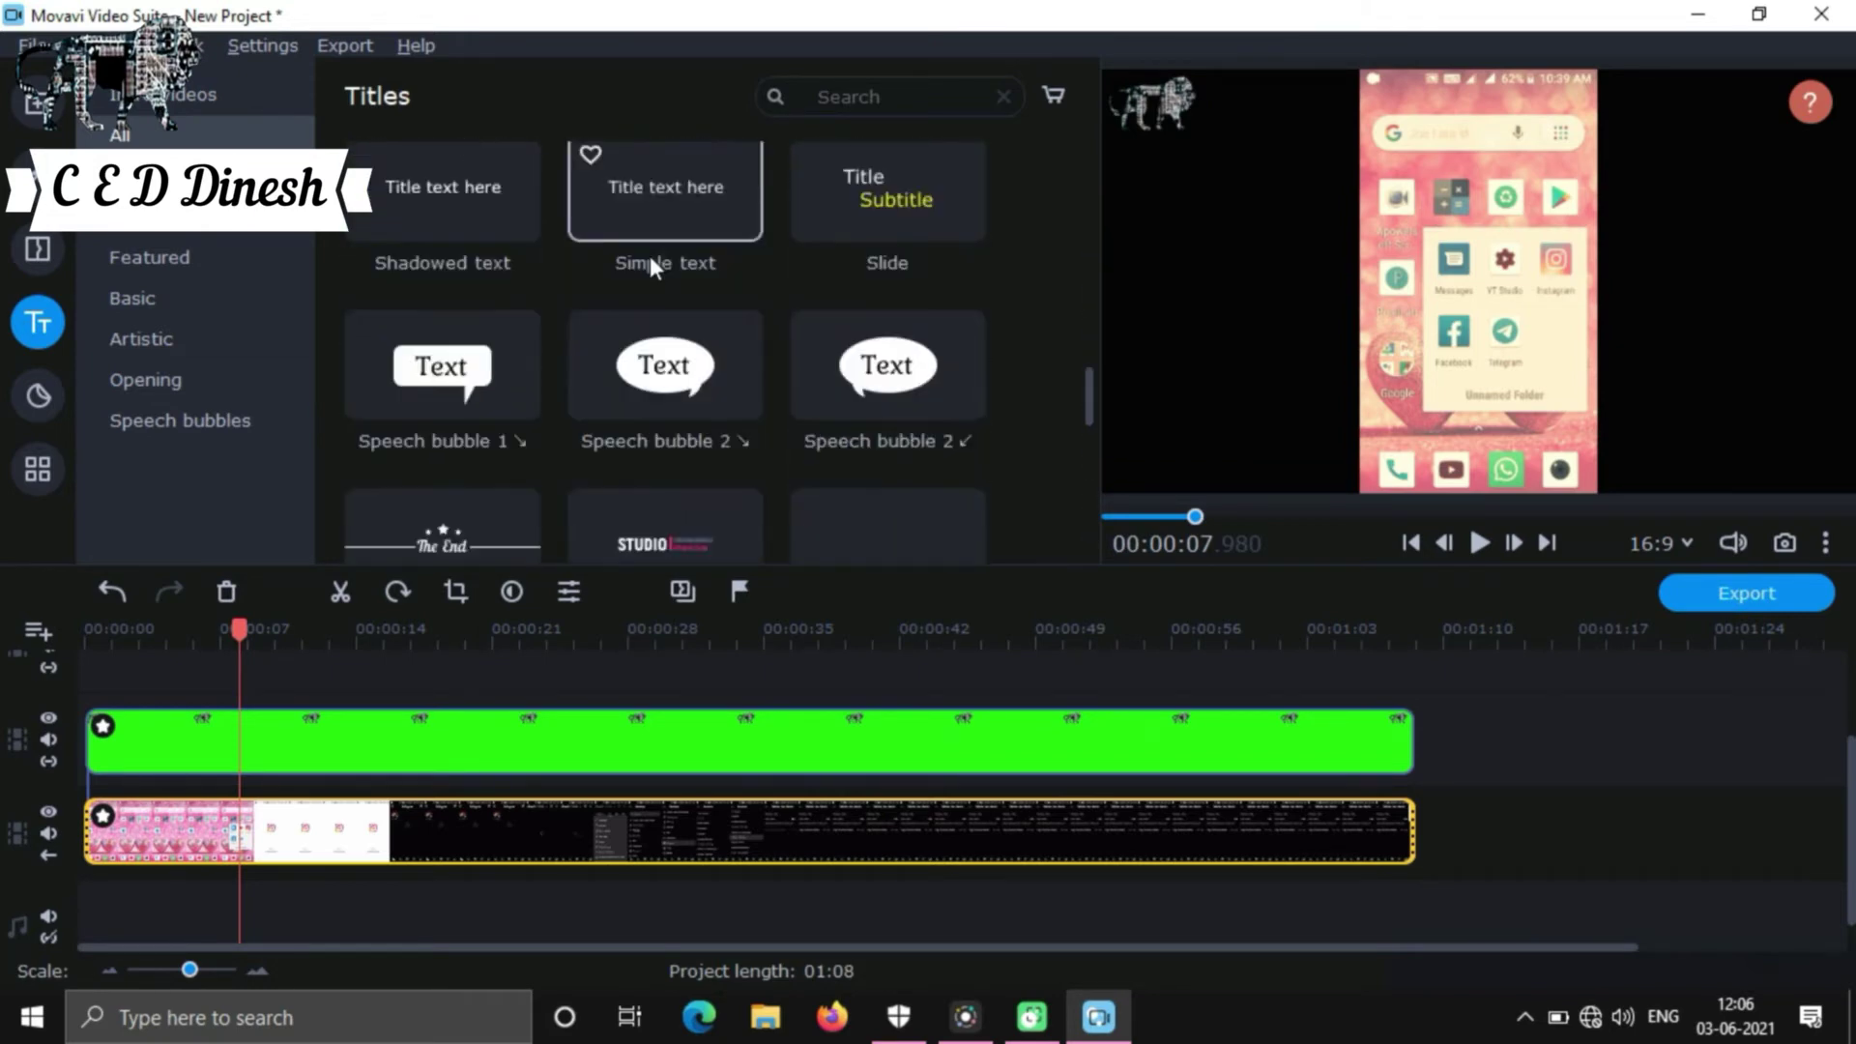
{"action": "scroll", "coordinate": [650, 255], "scroll_direction": "up", "scroll_amount": 8}
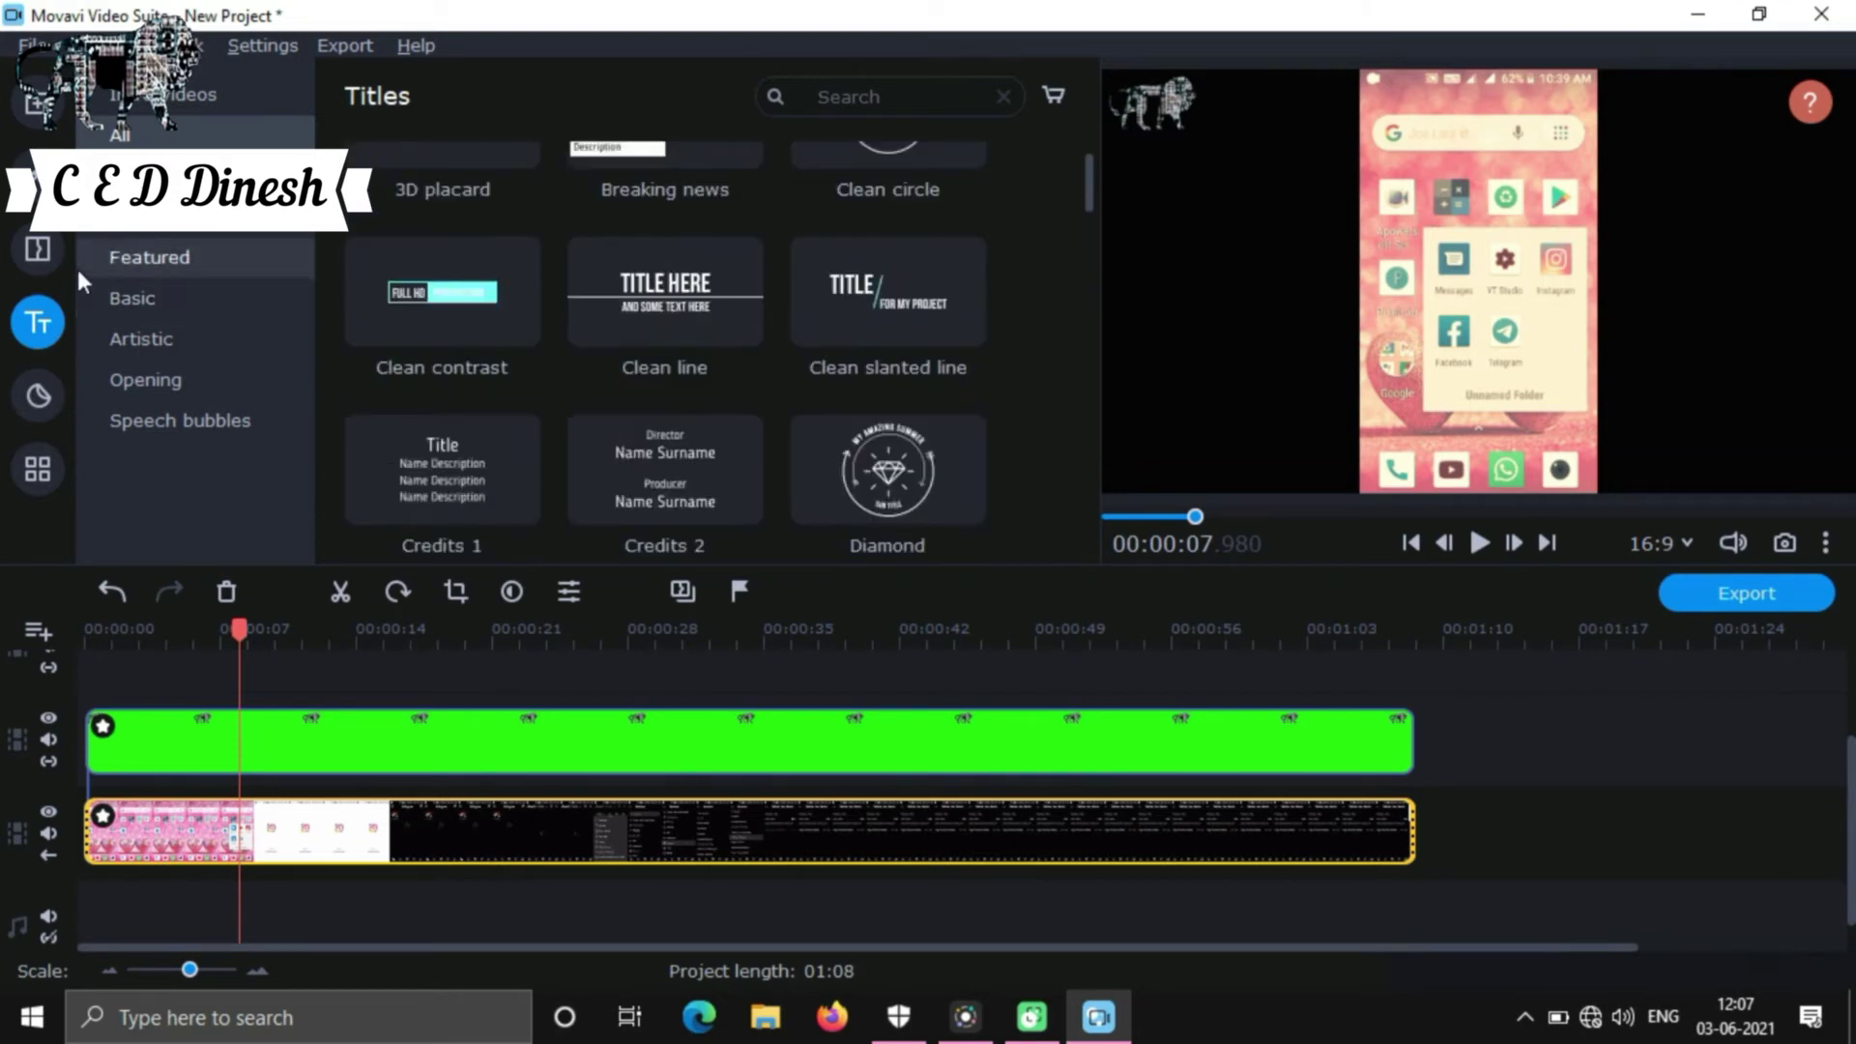
Step: Browse the default collection of transitions, from Blur in and Crossfade to Twirl 1 and Zoom in
{"action": "left_click", "coordinate": [55, 251]}
{"action": "left_click", "coordinate": [530, 290]}
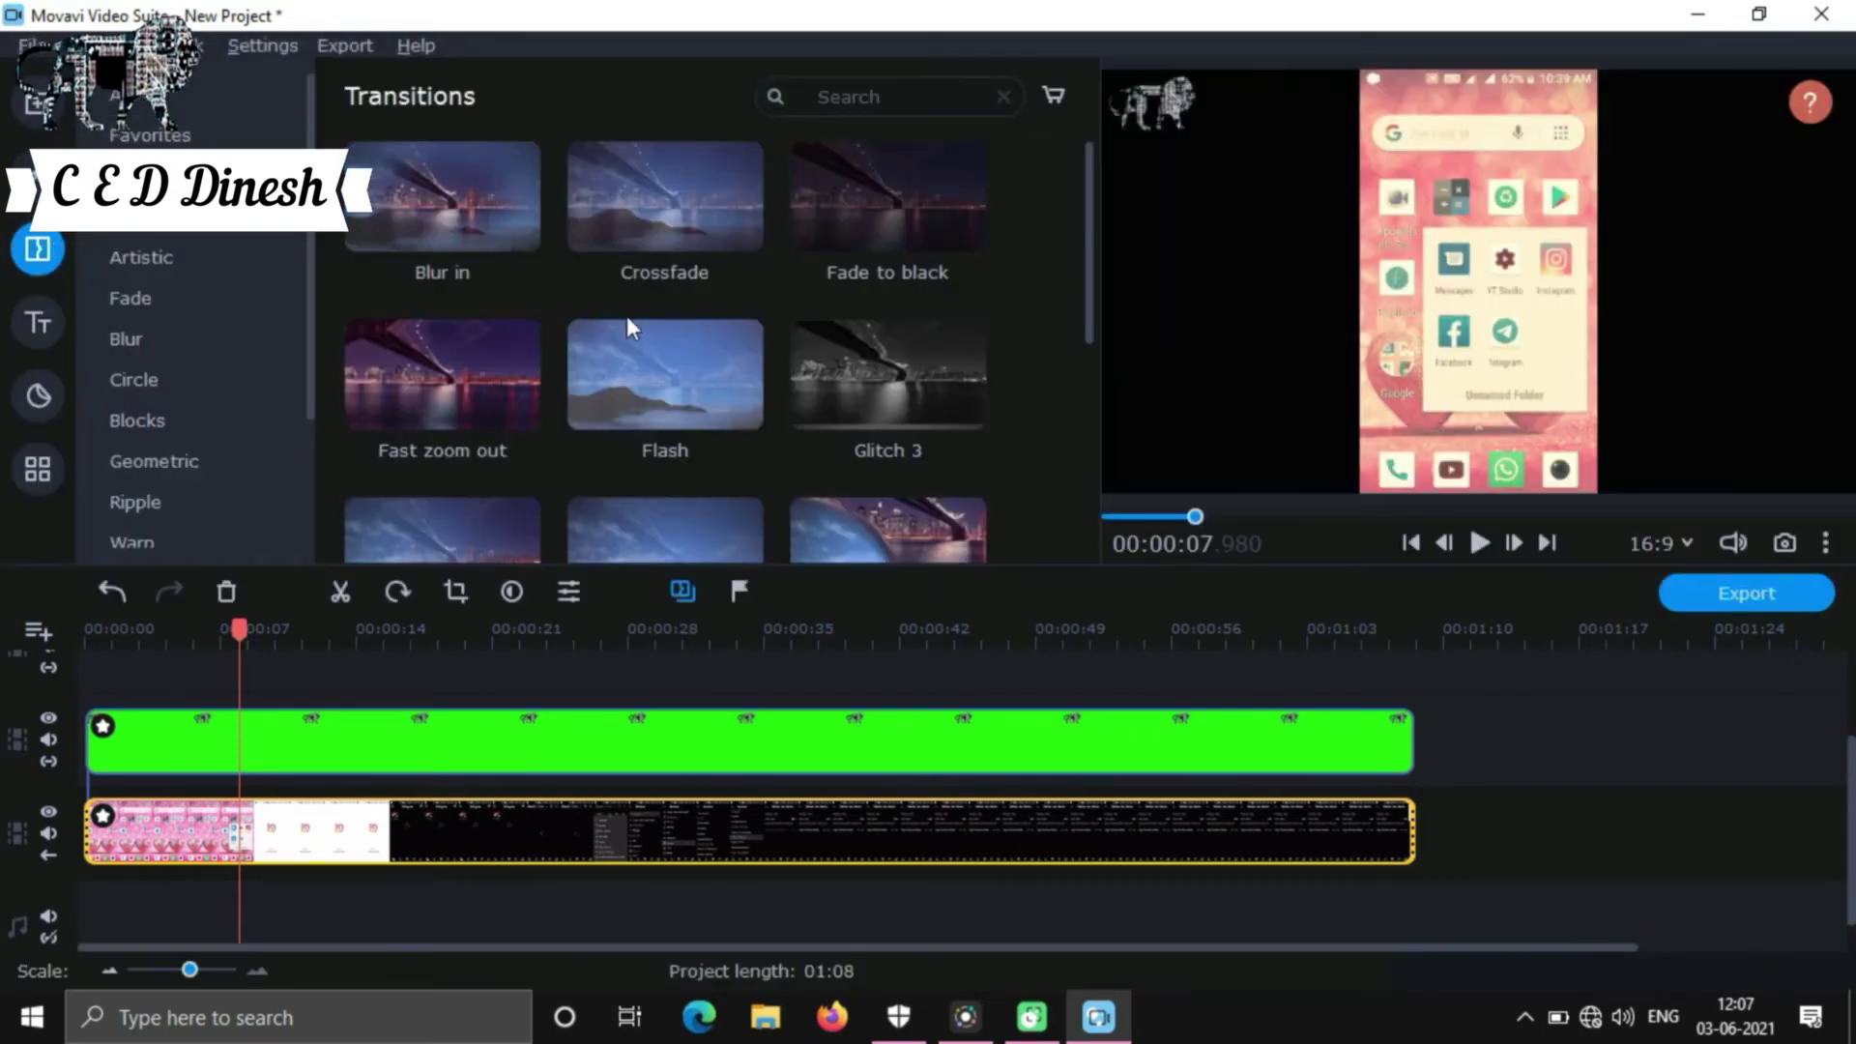
{"action": "scroll", "coordinate": [627, 315], "scroll_direction": "down", "scroll_amount": 4}
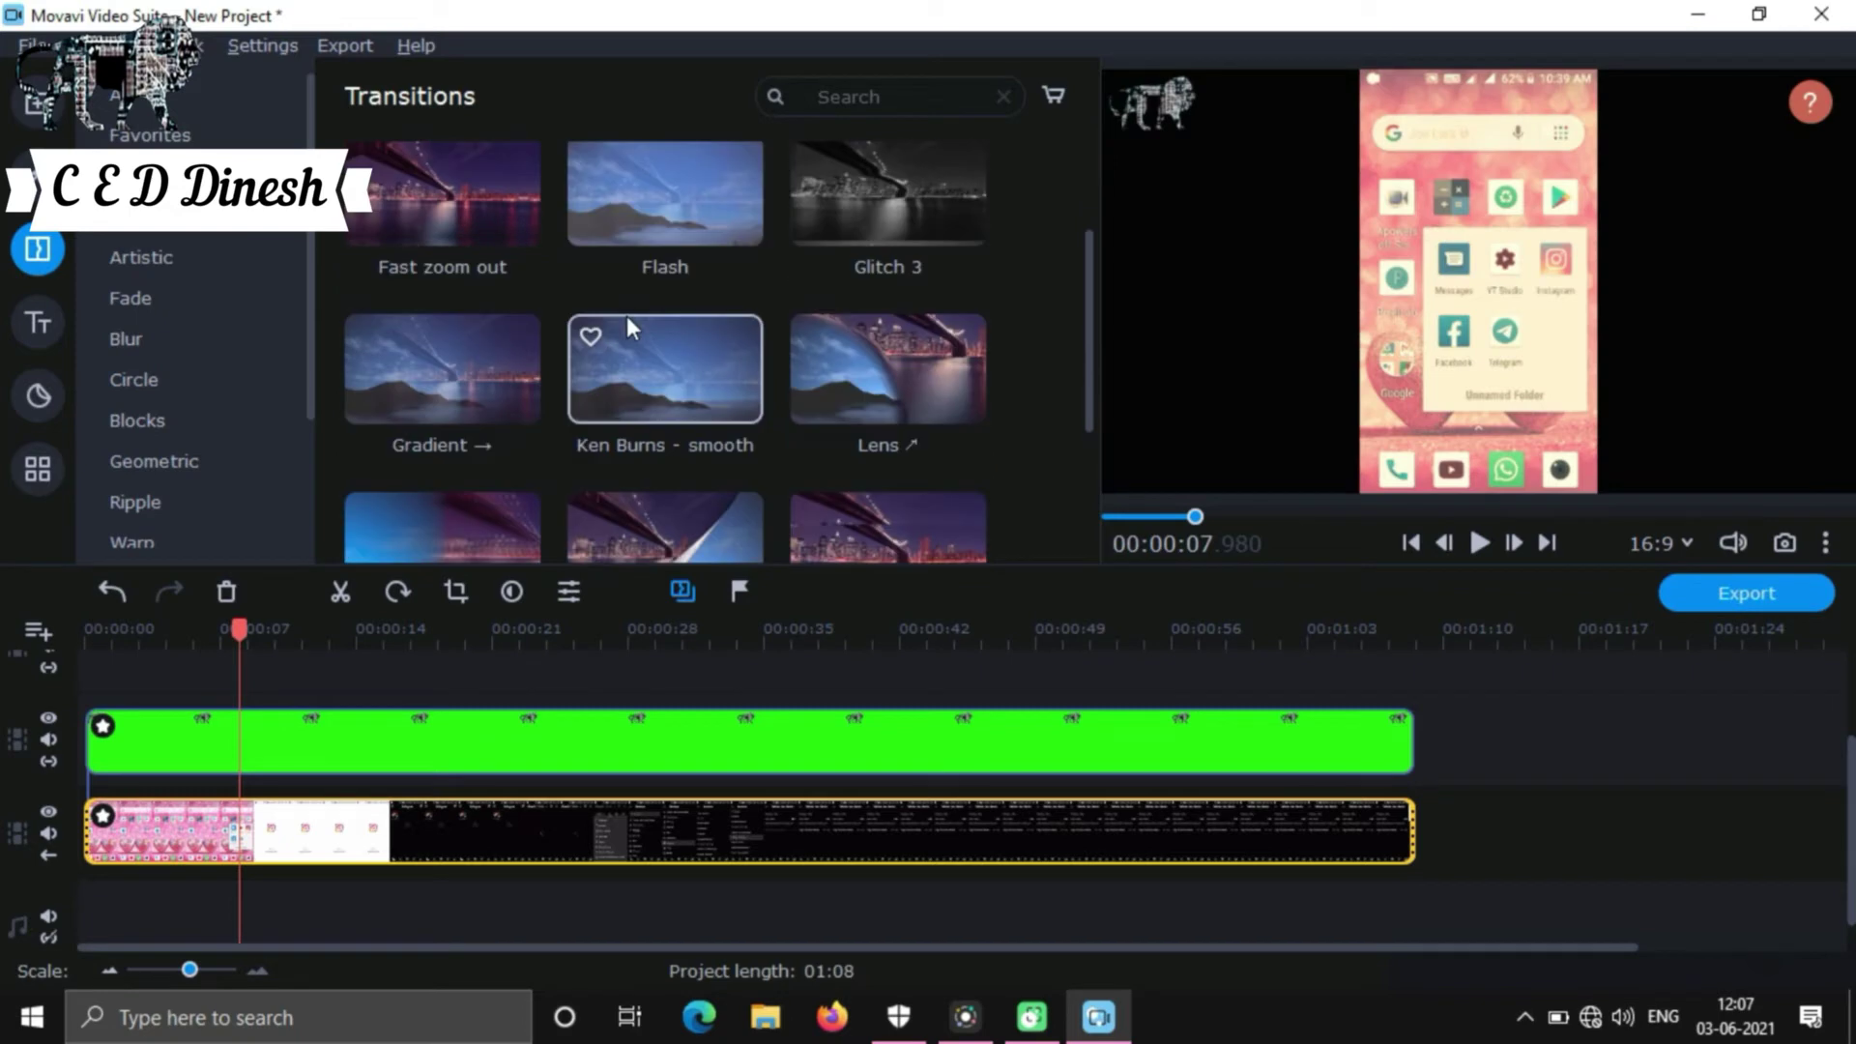
{"action": "scroll", "coordinate": [627, 316], "scroll_direction": "up", "scroll_amount": 3}
{"action": "scroll", "coordinate": [626, 315], "scroll_direction": "down", "scroll_amount": 3}
{"action": "scroll", "coordinate": [627, 315], "scroll_direction": "down", "scroll_amount": 1}
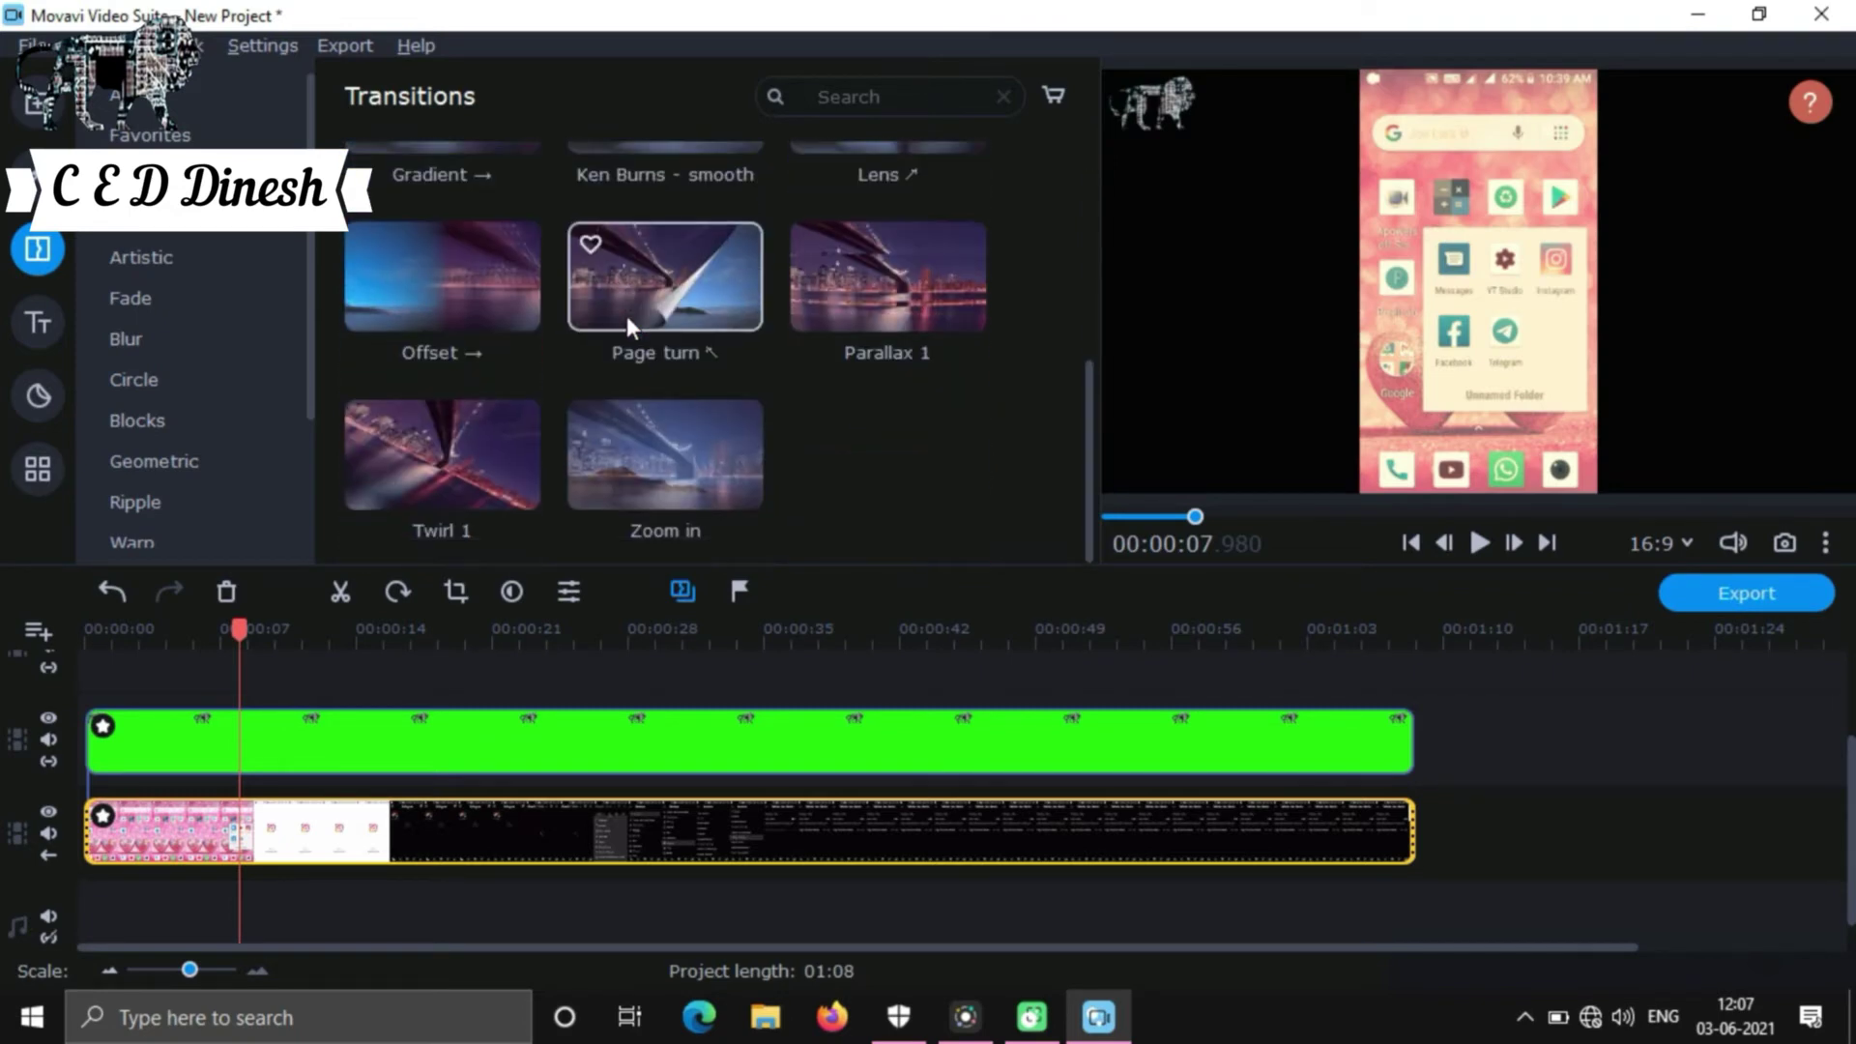
{"action": "scroll", "coordinate": [626, 315], "scroll_direction": "up", "scroll_amount": 5}
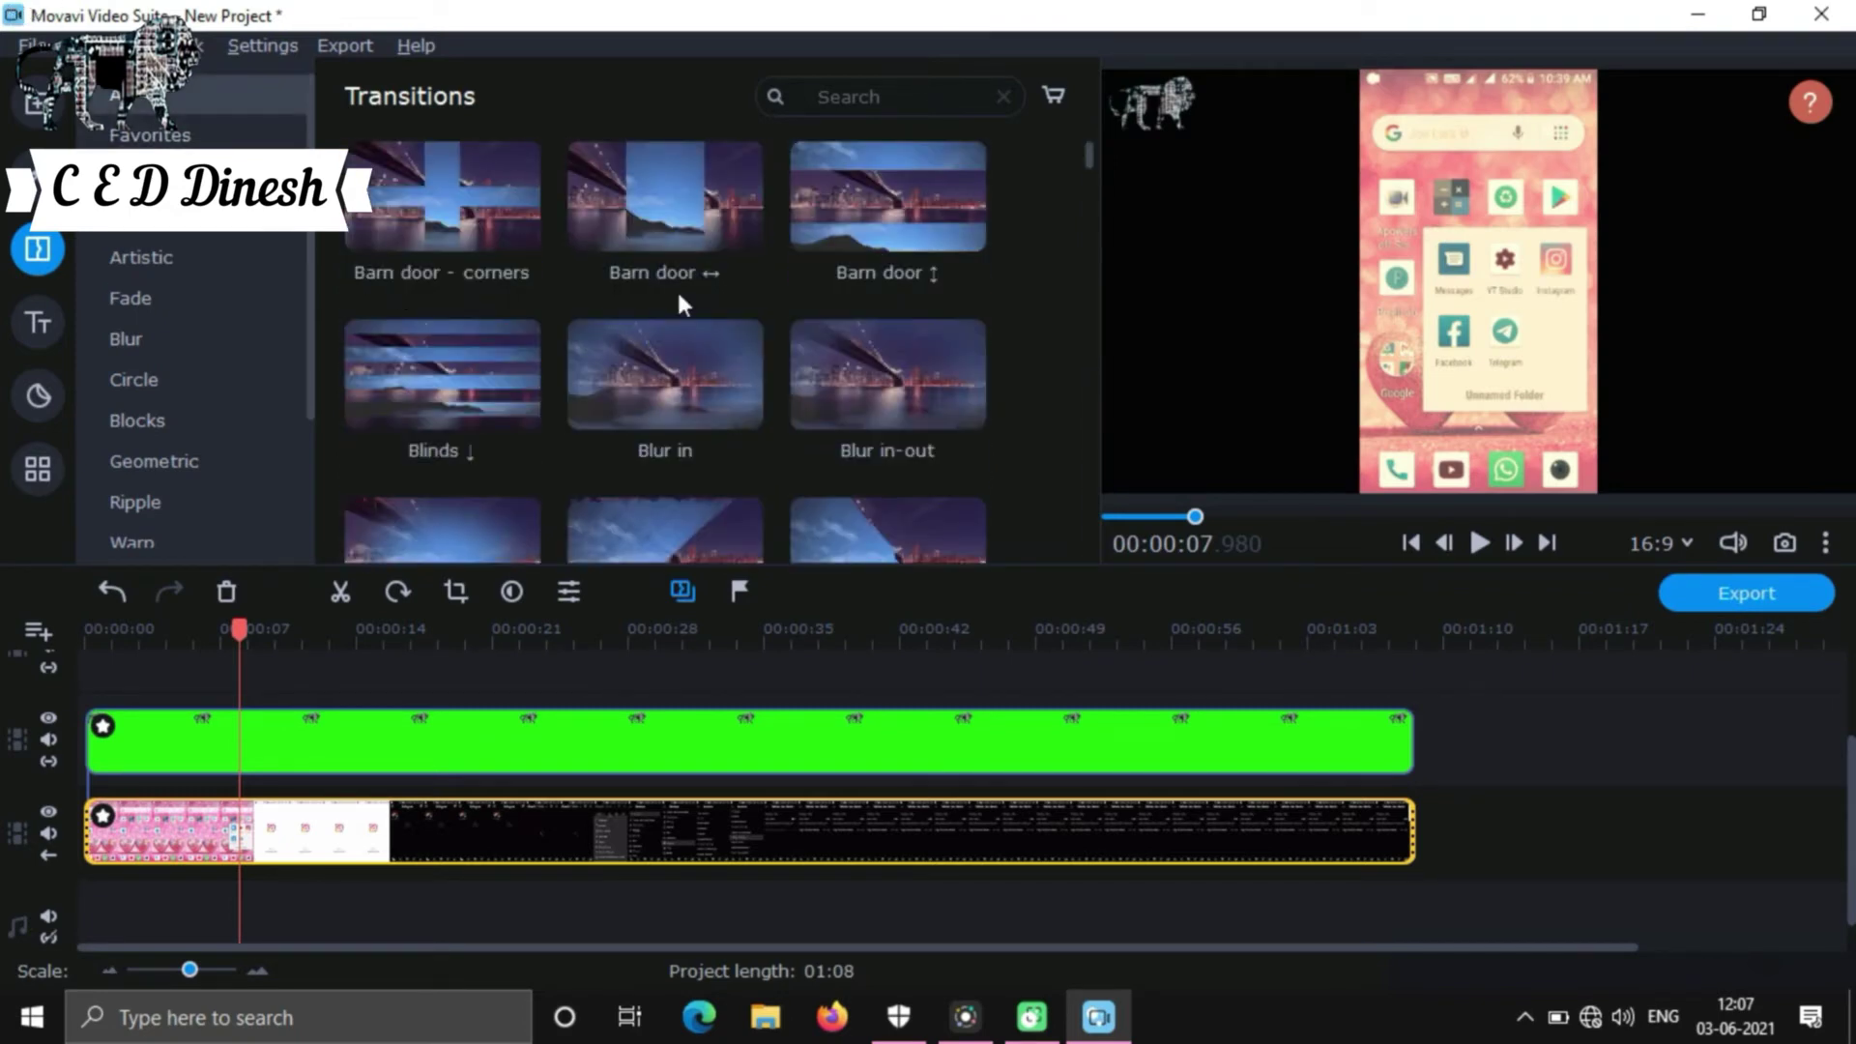
Step: Browse the complete transition collection, from the Barn door variants through Glitch, Parallax and Ripple to Wipe and Zoom out
{"action": "scroll", "coordinate": [690, 244], "scroll_direction": "down", "scroll_amount": 1}
{"action": "scroll", "coordinate": [690, 244], "scroll_direction": "down", "scroll_amount": 1}
{"action": "scroll", "coordinate": [690, 243], "scroll_direction": "up", "scroll_amount": 2}
{"action": "scroll", "coordinate": [690, 244], "scroll_direction": "down", "scroll_amount": 6}
{"action": "scroll", "coordinate": [691, 244], "scroll_direction": "down", "scroll_amount": 10}
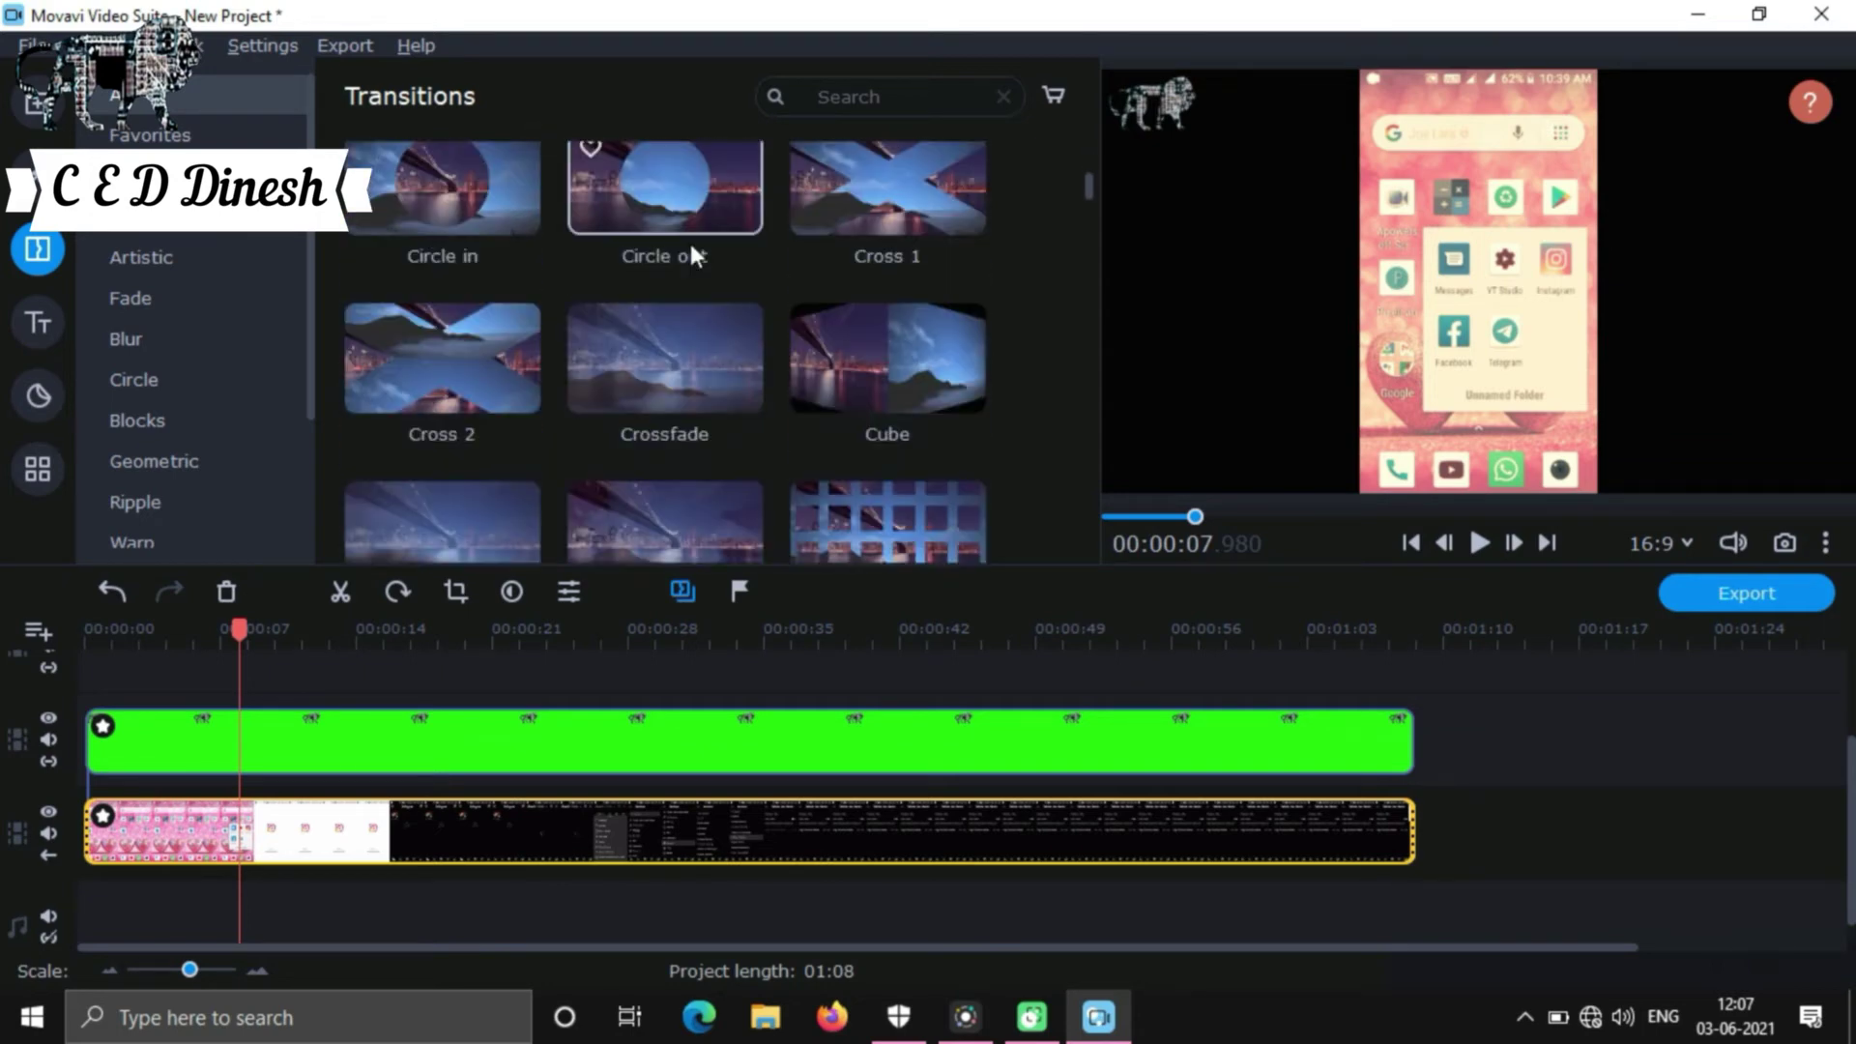
{"action": "scroll", "coordinate": [691, 244], "scroll_direction": "down", "scroll_amount": 12}
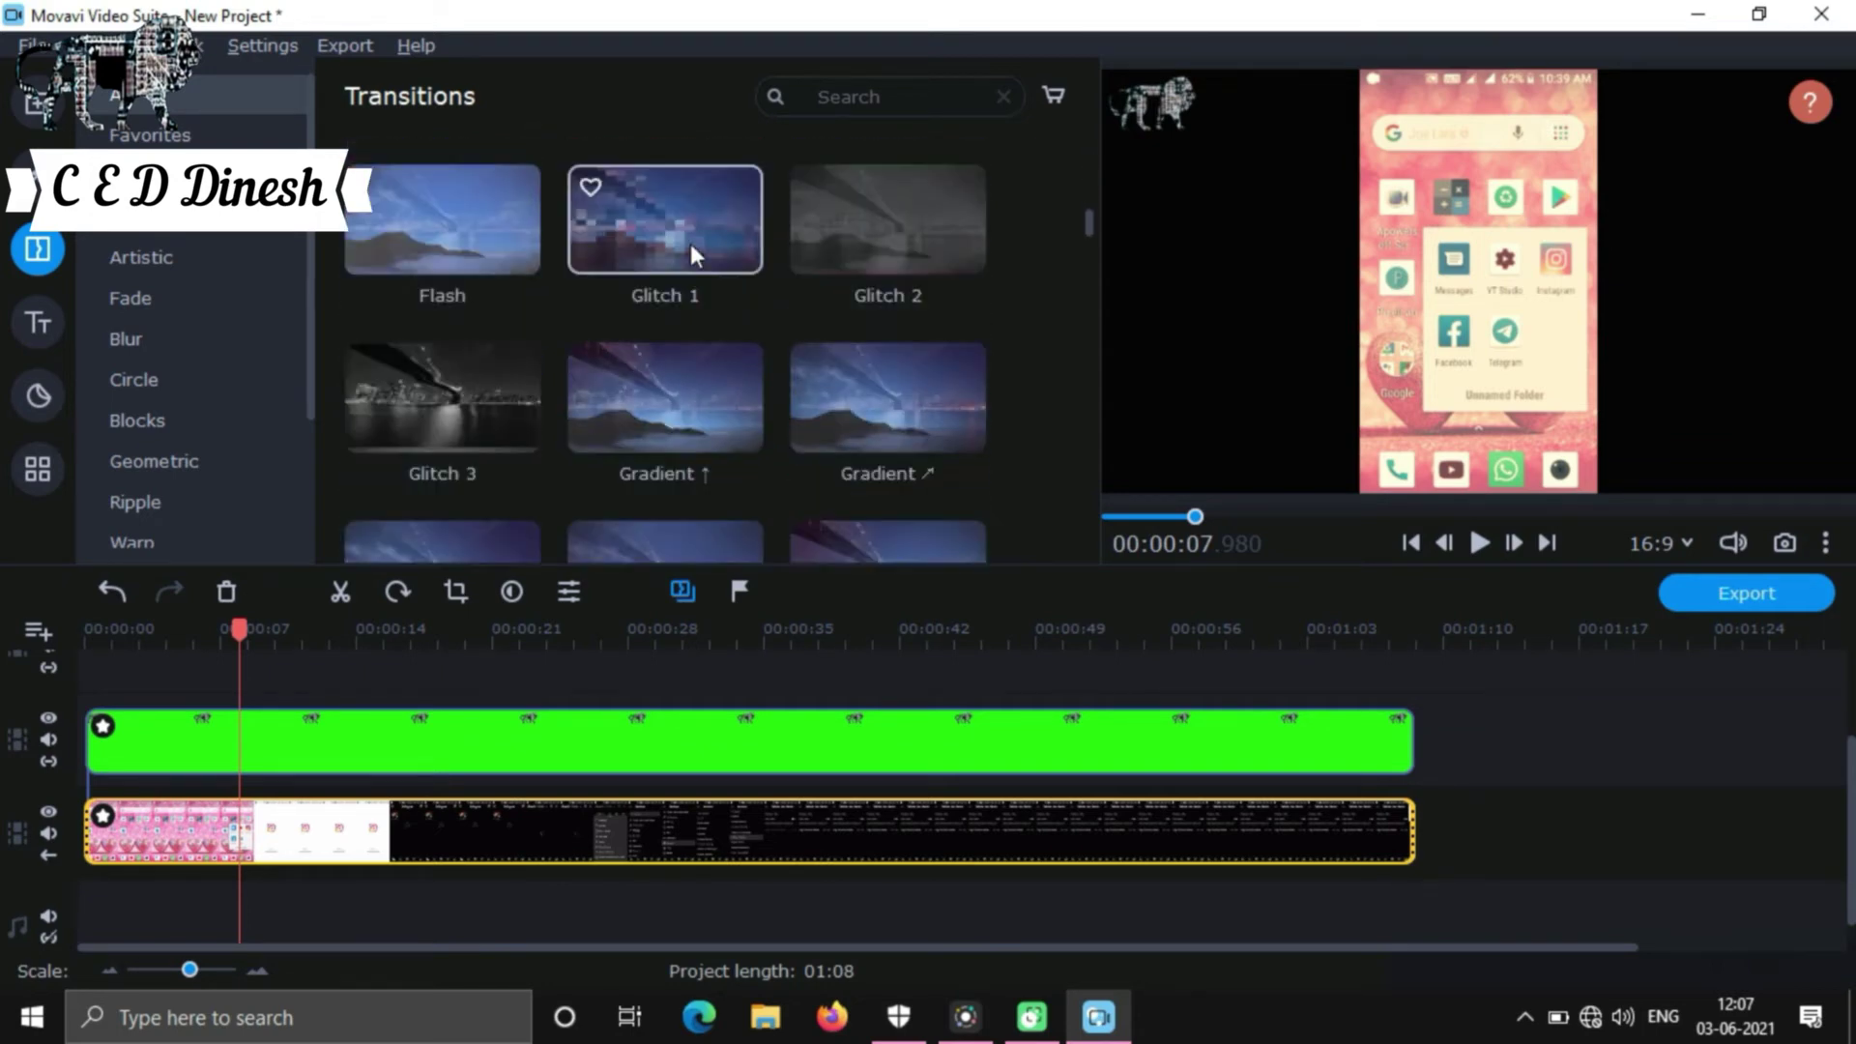
{"action": "scroll", "coordinate": [690, 244], "scroll_direction": "down", "scroll_amount": 3}
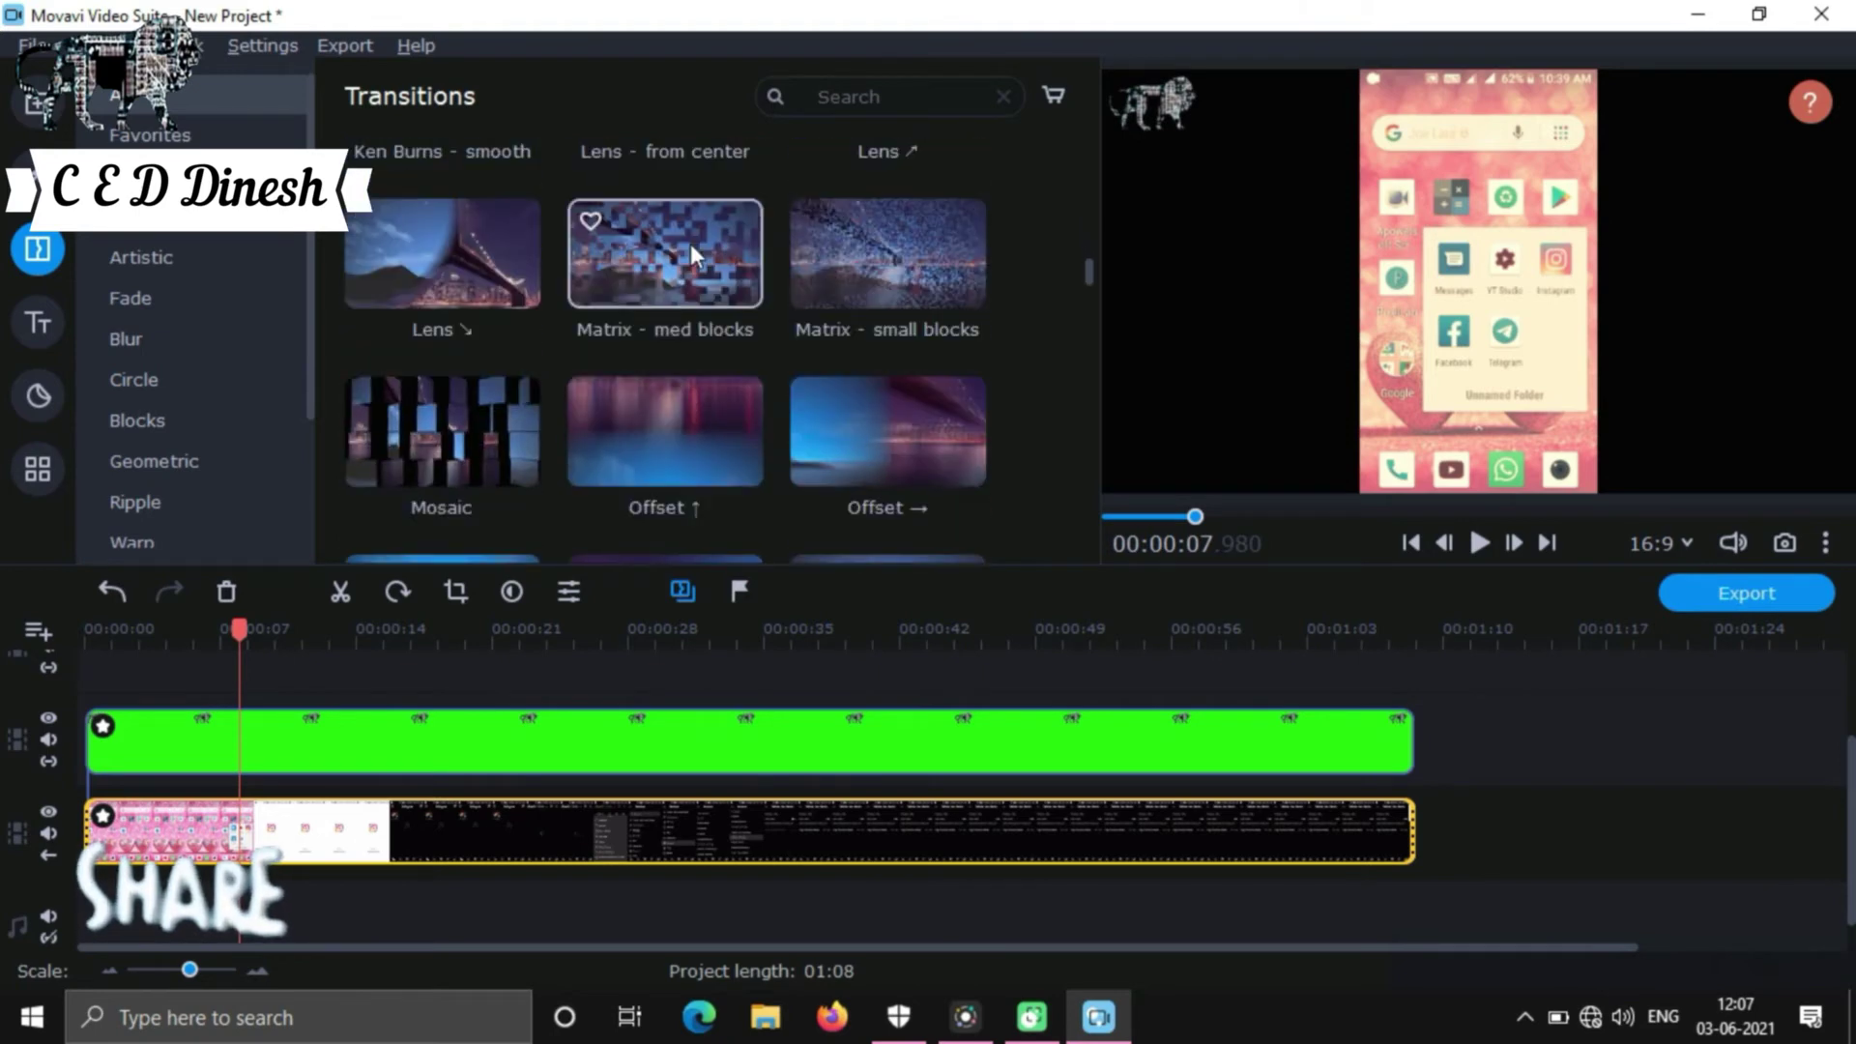
{"action": "scroll", "coordinate": [690, 244], "scroll_direction": "up", "scroll_amount": 2}
{"action": "scroll", "coordinate": [690, 244], "scroll_direction": "down", "scroll_amount": 5}
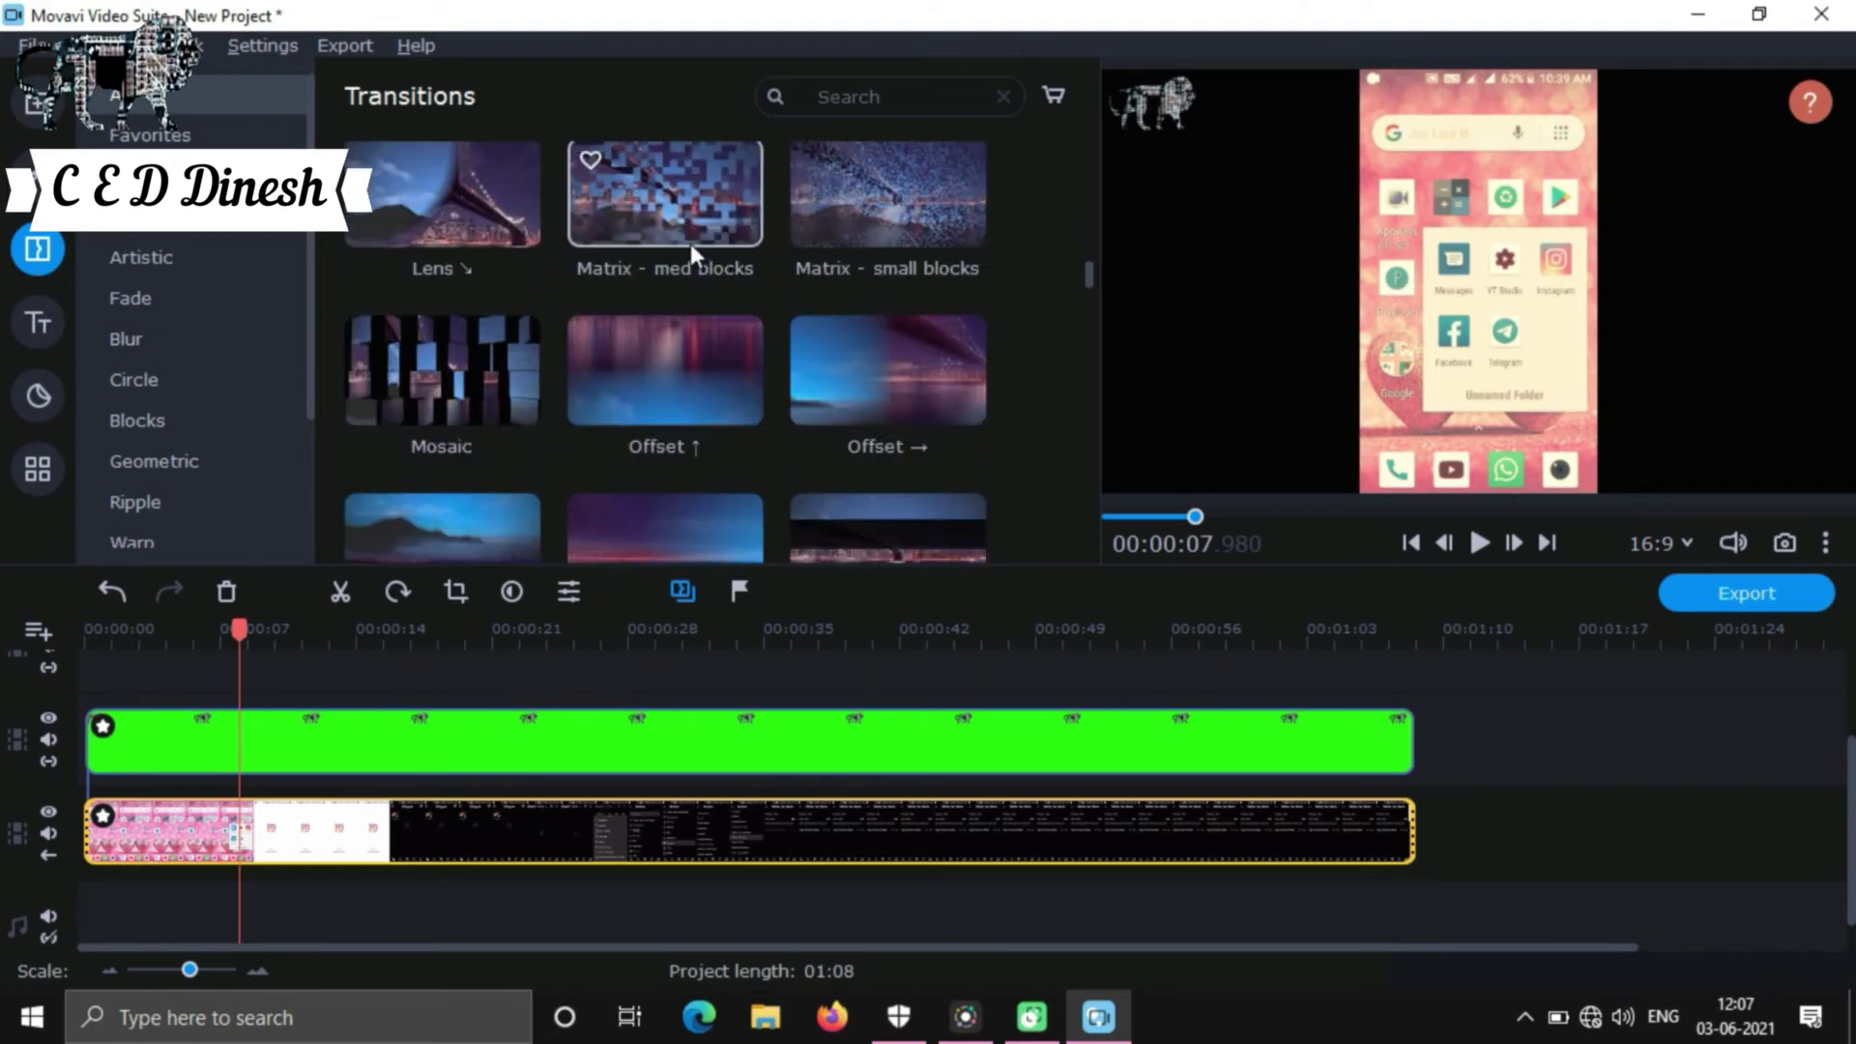
{"action": "scroll", "coordinate": [727, 308], "scroll_direction": "down", "scroll_amount": 9}
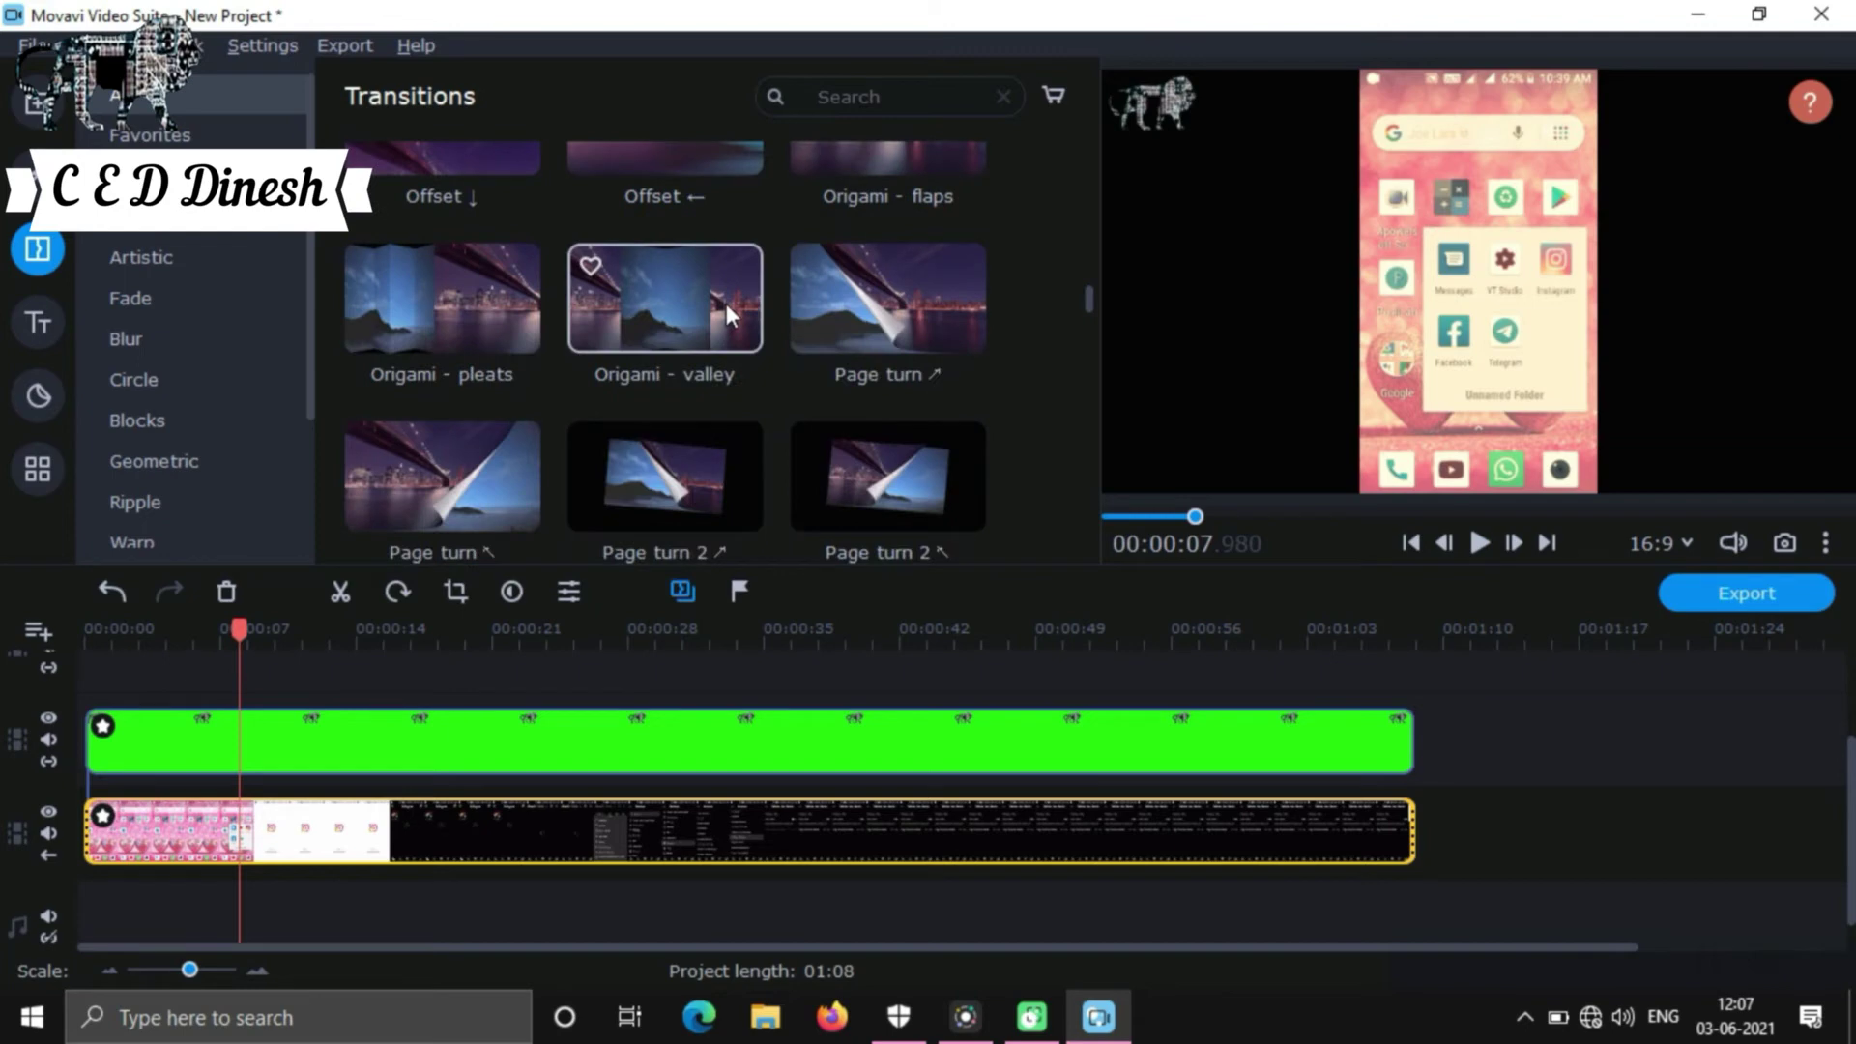
{"action": "scroll", "coordinate": [727, 308], "scroll_direction": "down", "scroll_amount": 8}
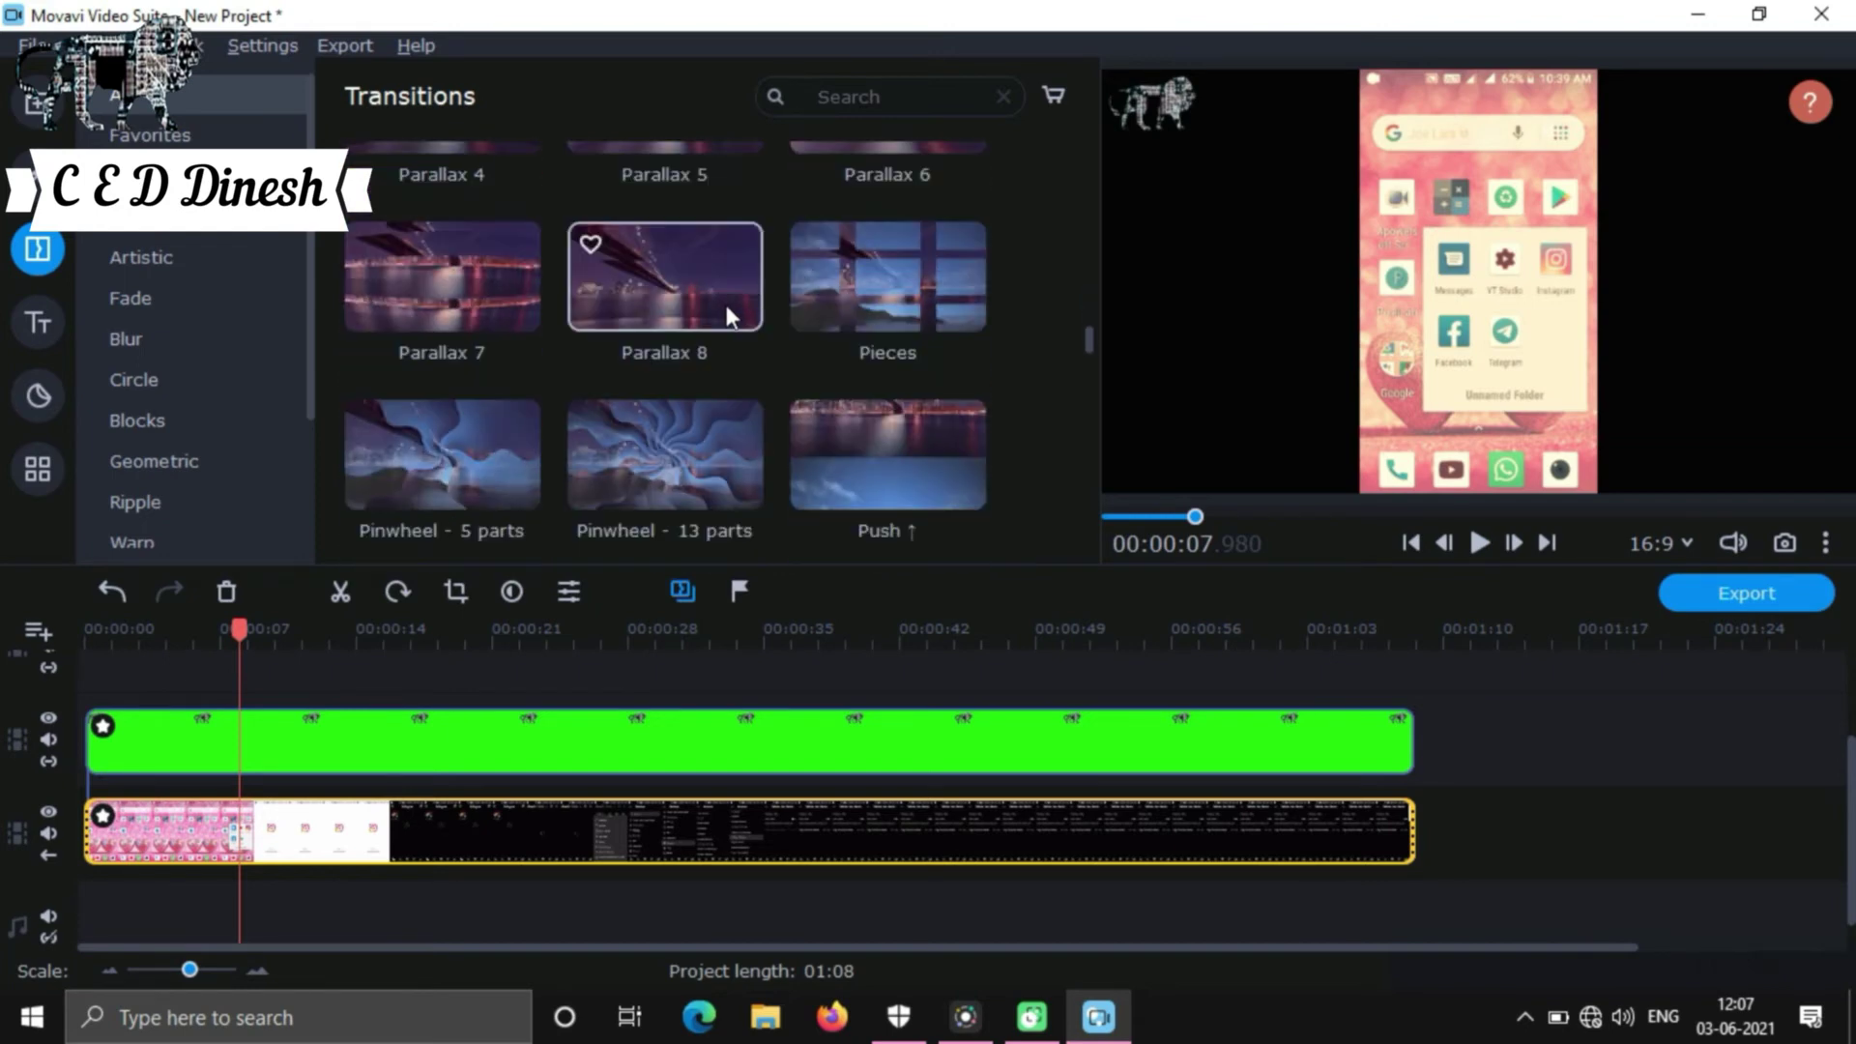
{"action": "scroll", "coordinate": [727, 305], "scroll_direction": "down", "scroll_amount": 8}
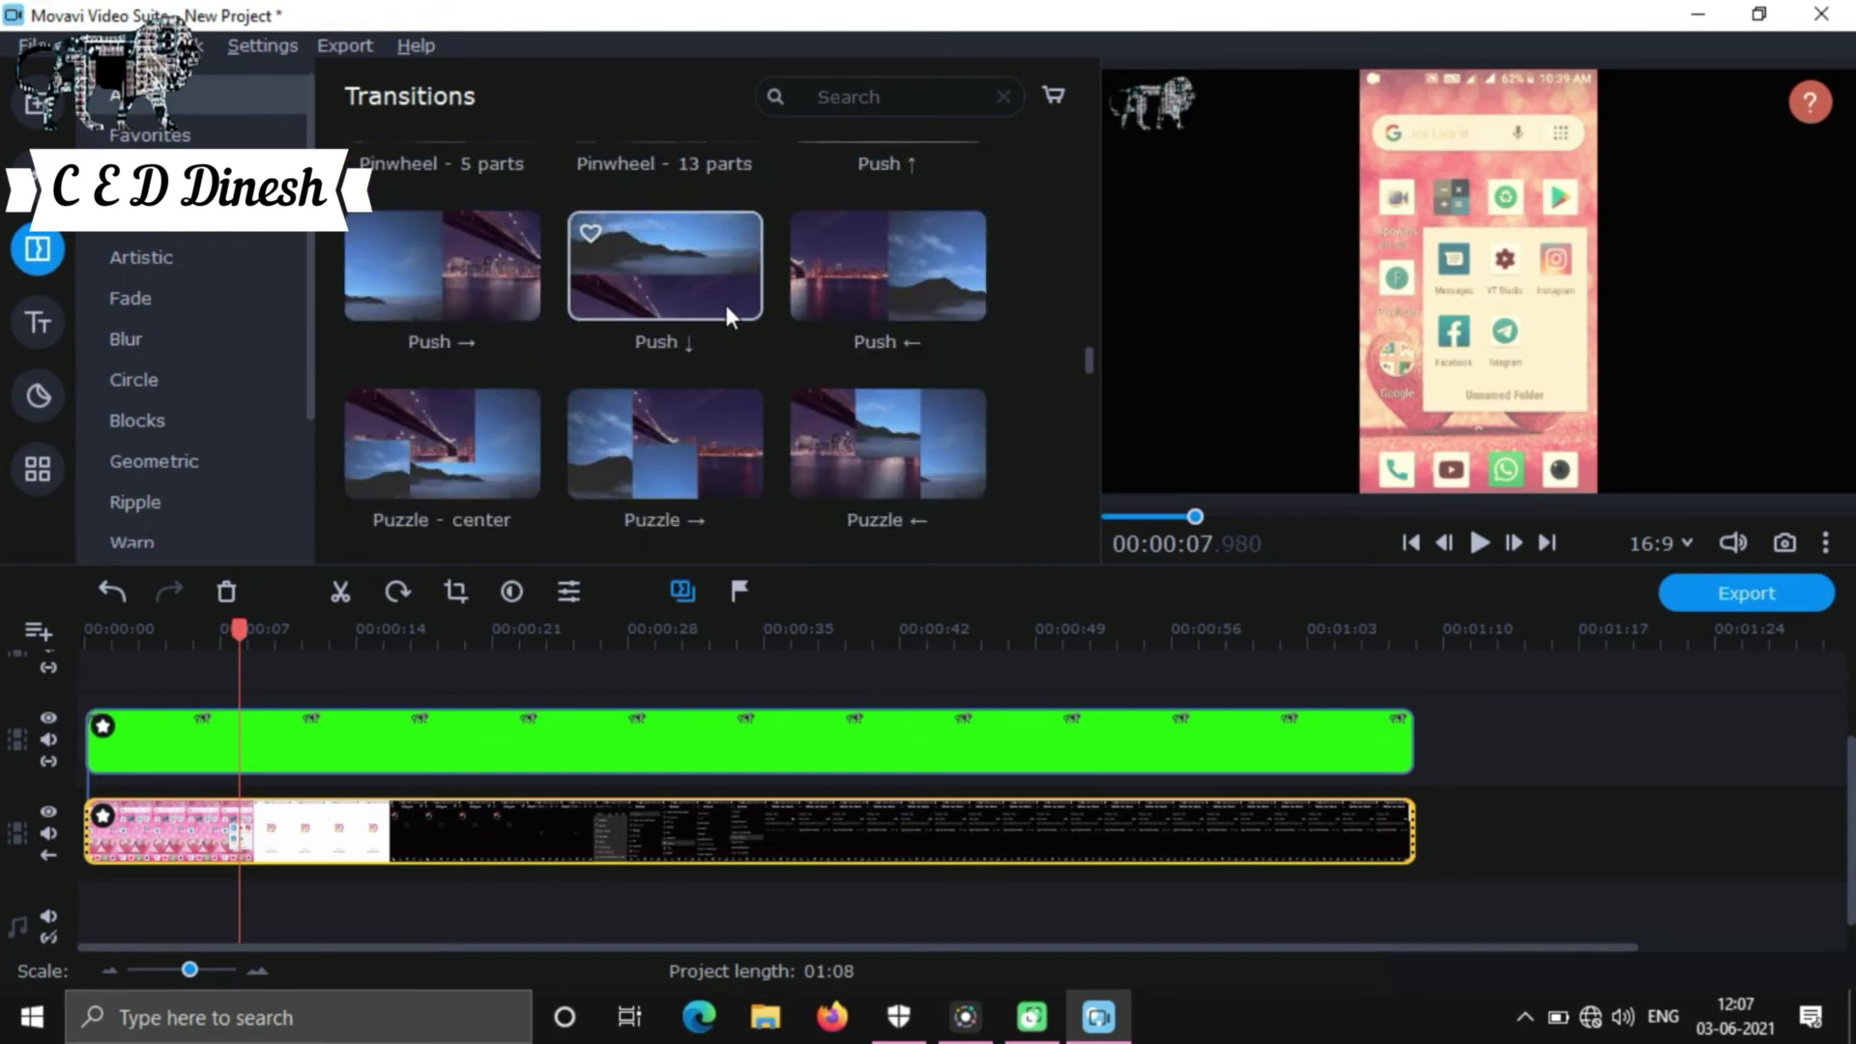
{"action": "scroll", "coordinate": [727, 311], "scroll_direction": "down", "scroll_amount": 8}
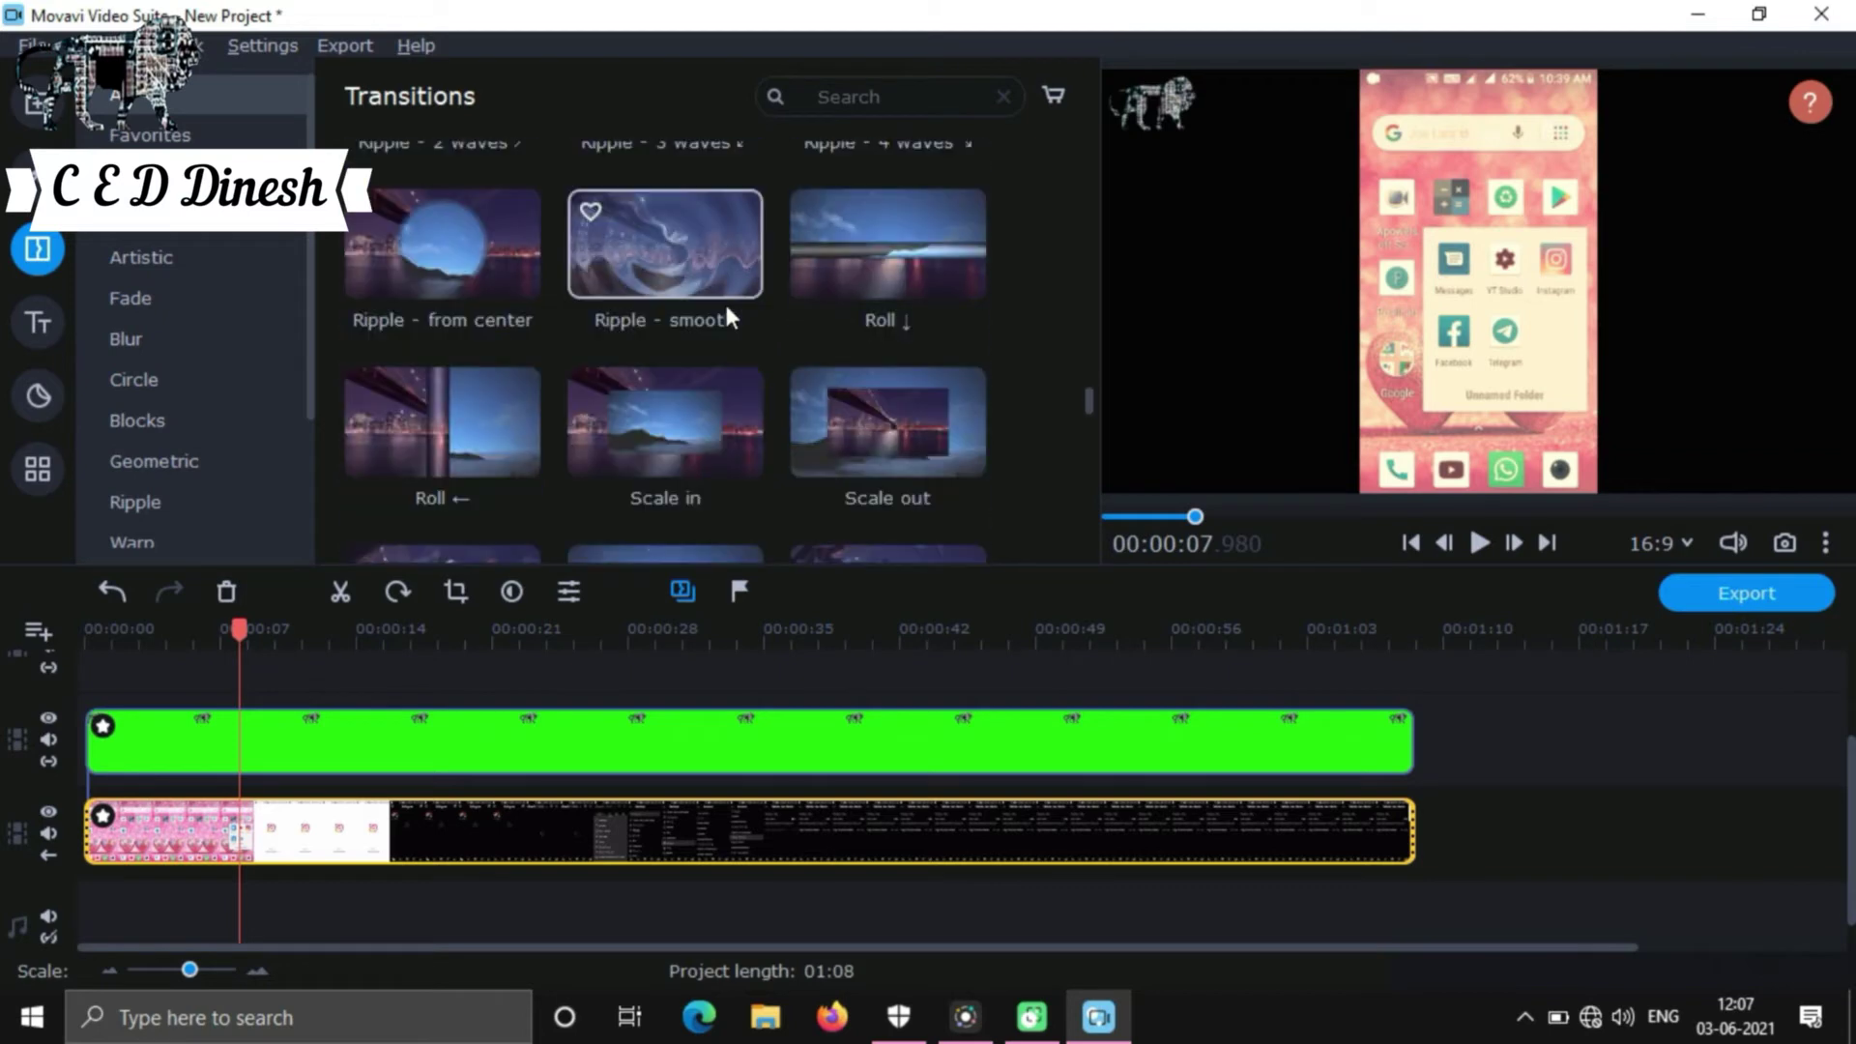
{"action": "scroll", "coordinate": [727, 308], "scroll_direction": "down", "scroll_amount": 8}
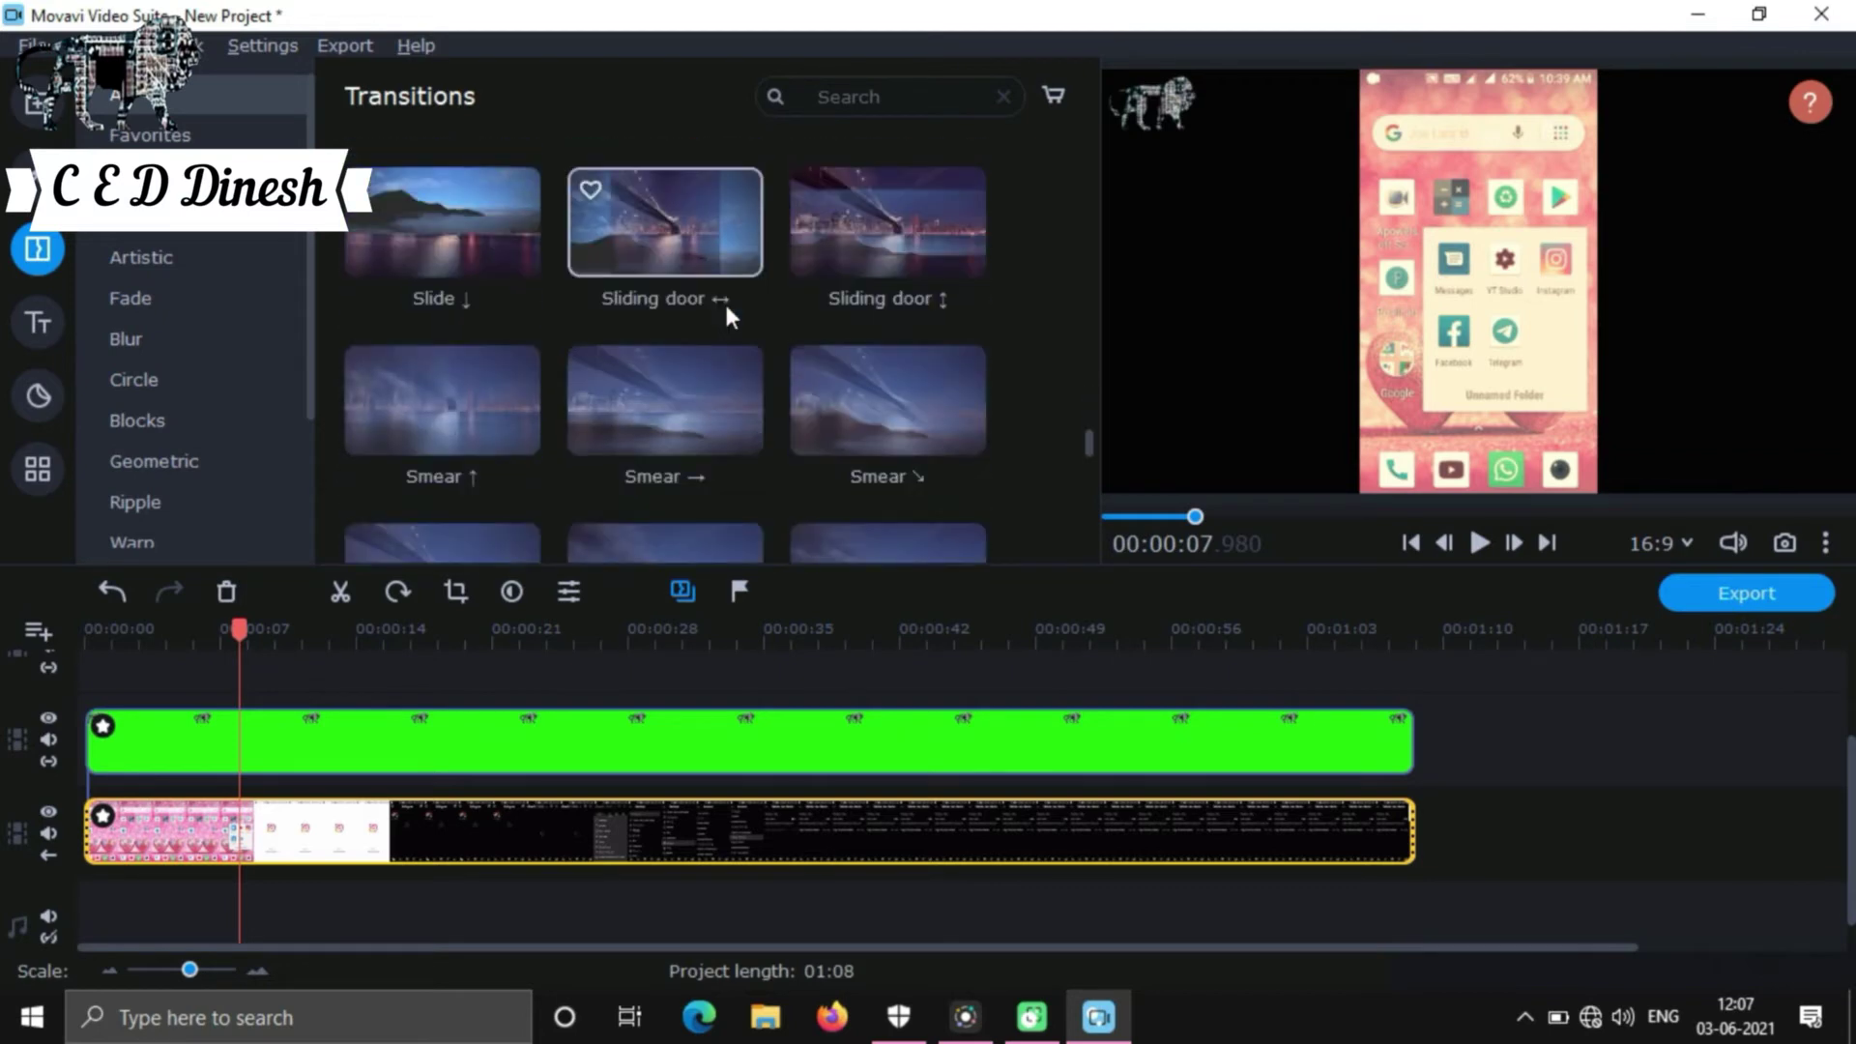
{"action": "scroll", "coordinate": [727, 308], "scroll_direction": "down", "scroll_amount": 8}
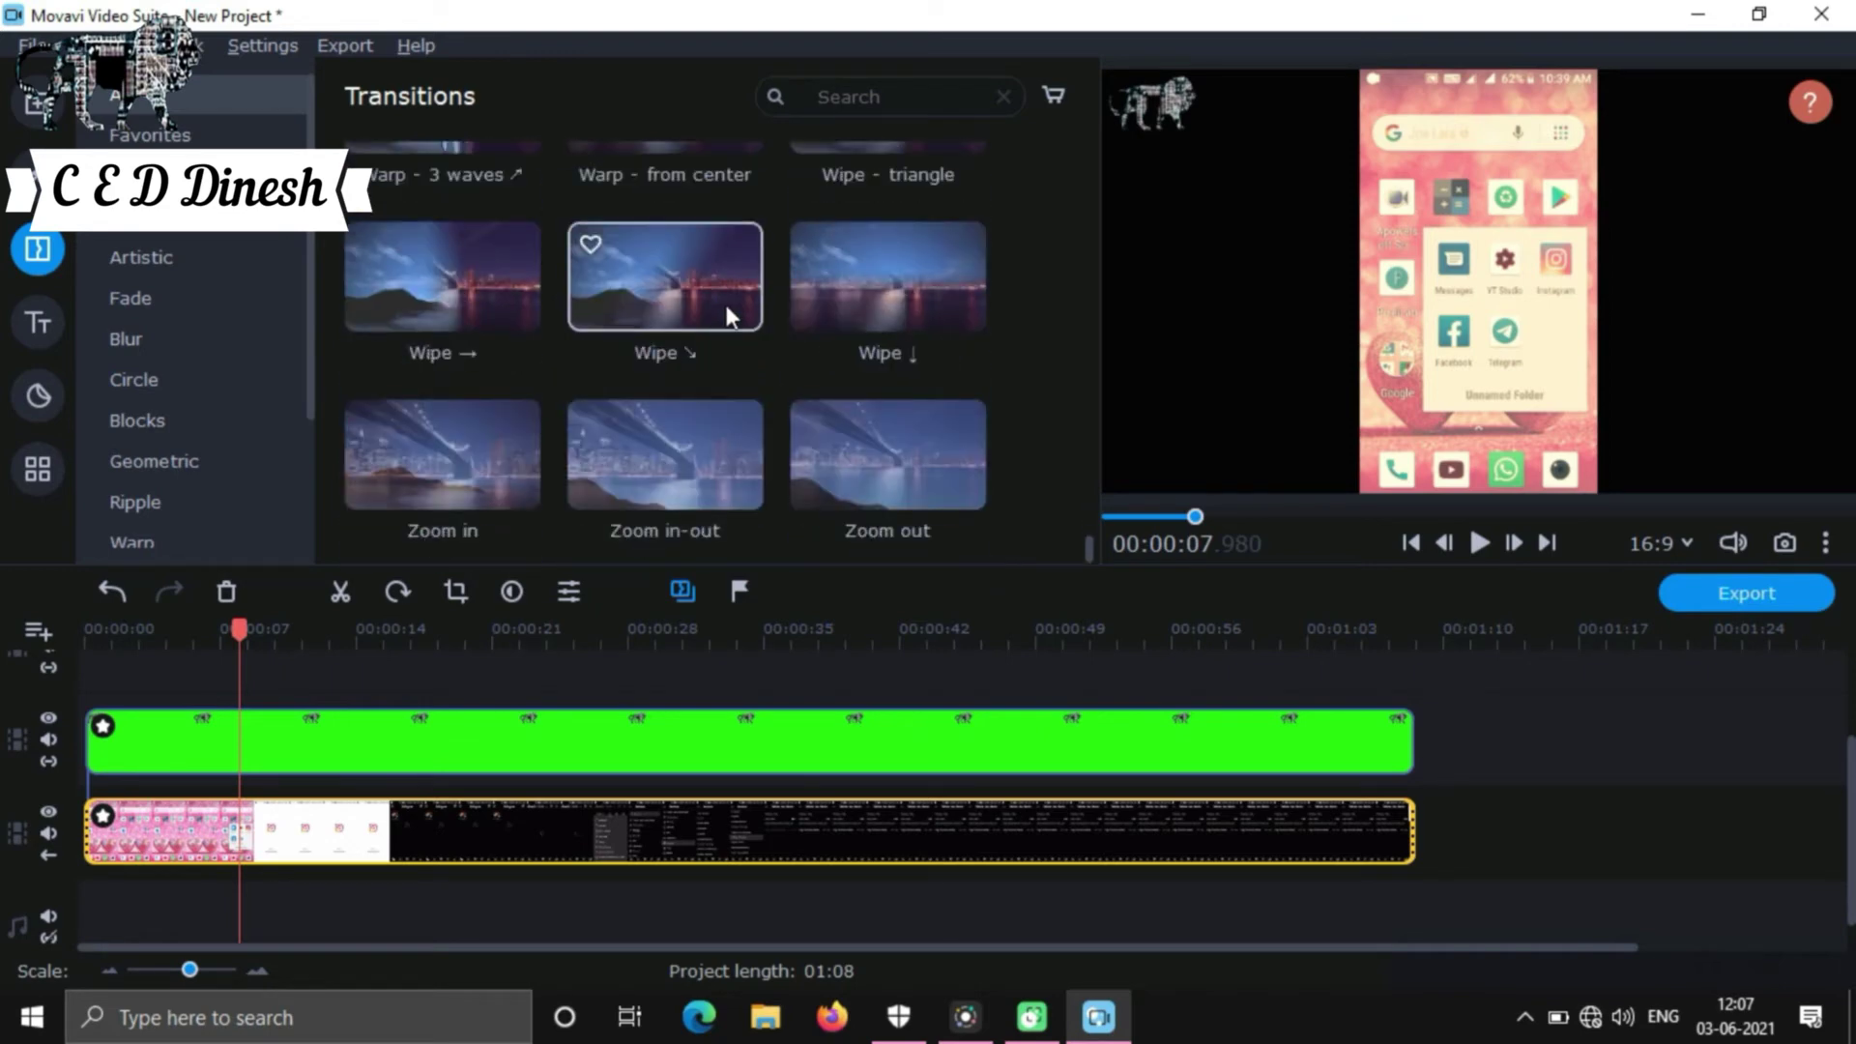
{"action": "scroll", "coordinate": [723, 300], "scroll_direction": "up", "scroll_amount": 2}
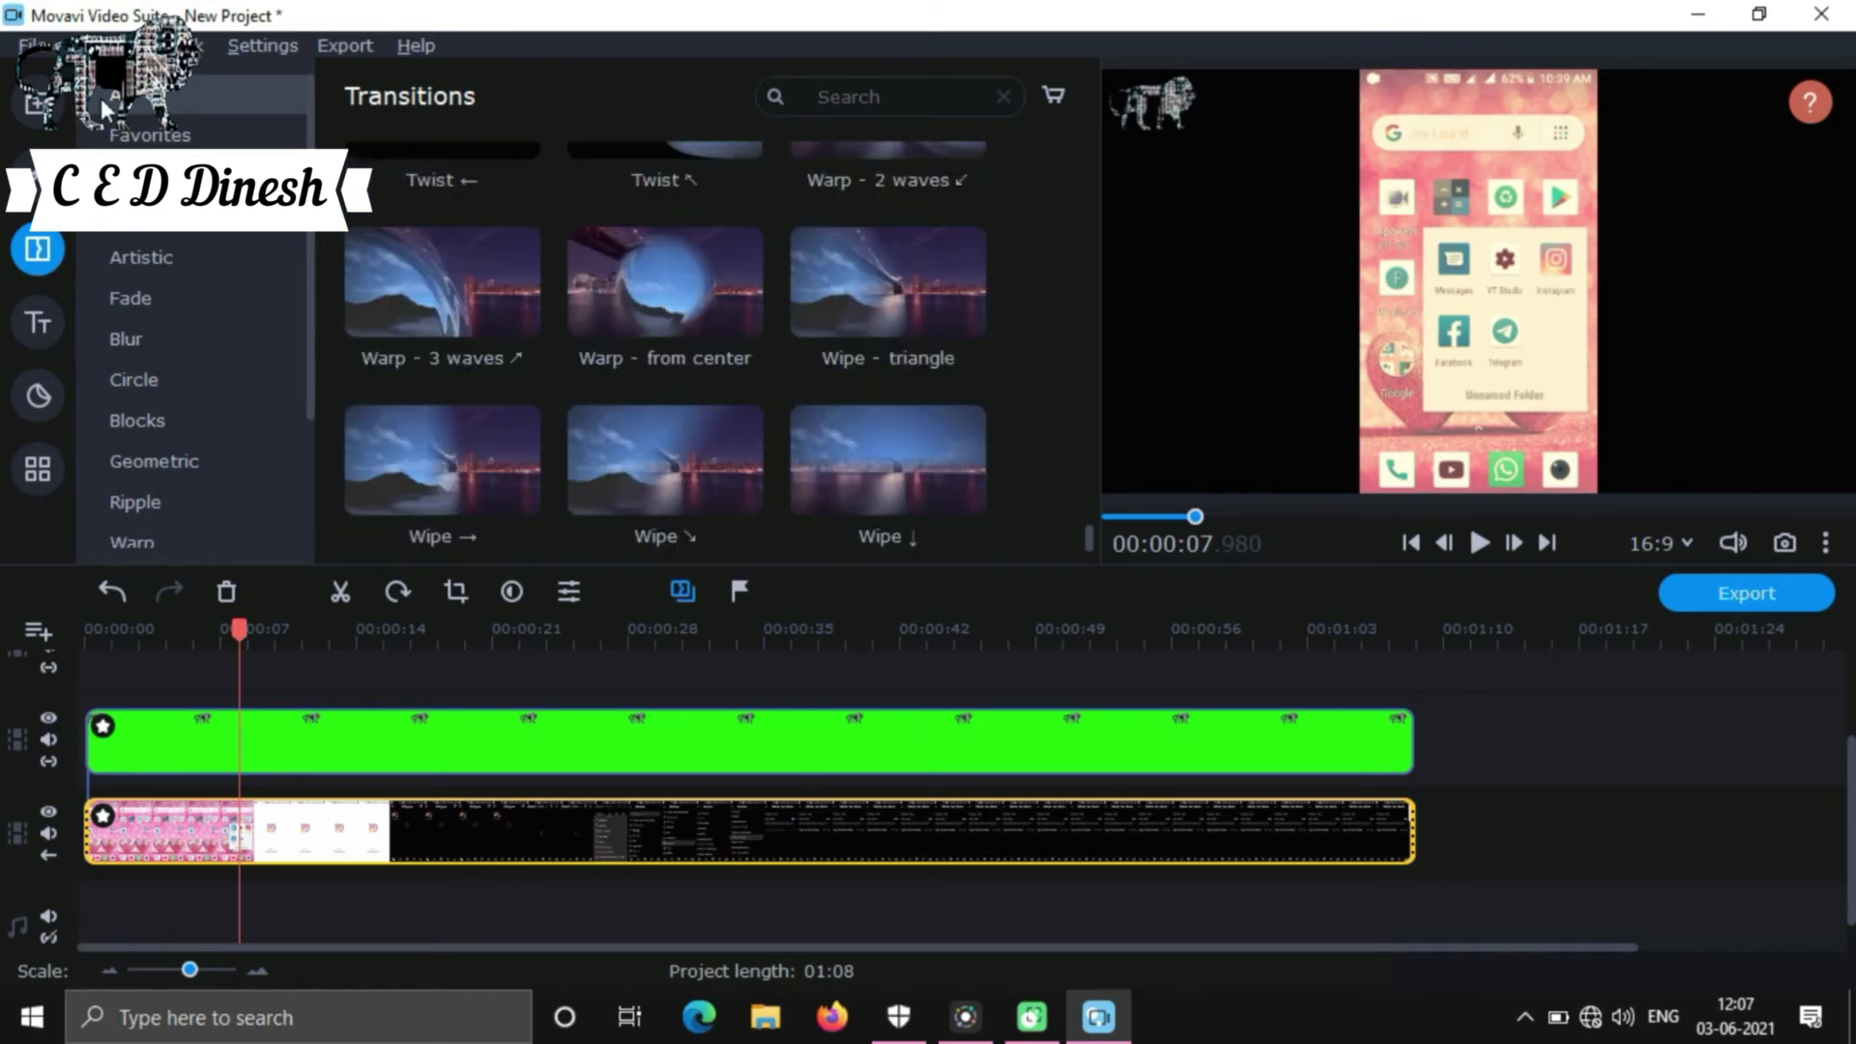
Step: Apply the Paper planes filter to the screen recording clip and play back the result
{"action": "left_click", "coordinate": [31, 176]}
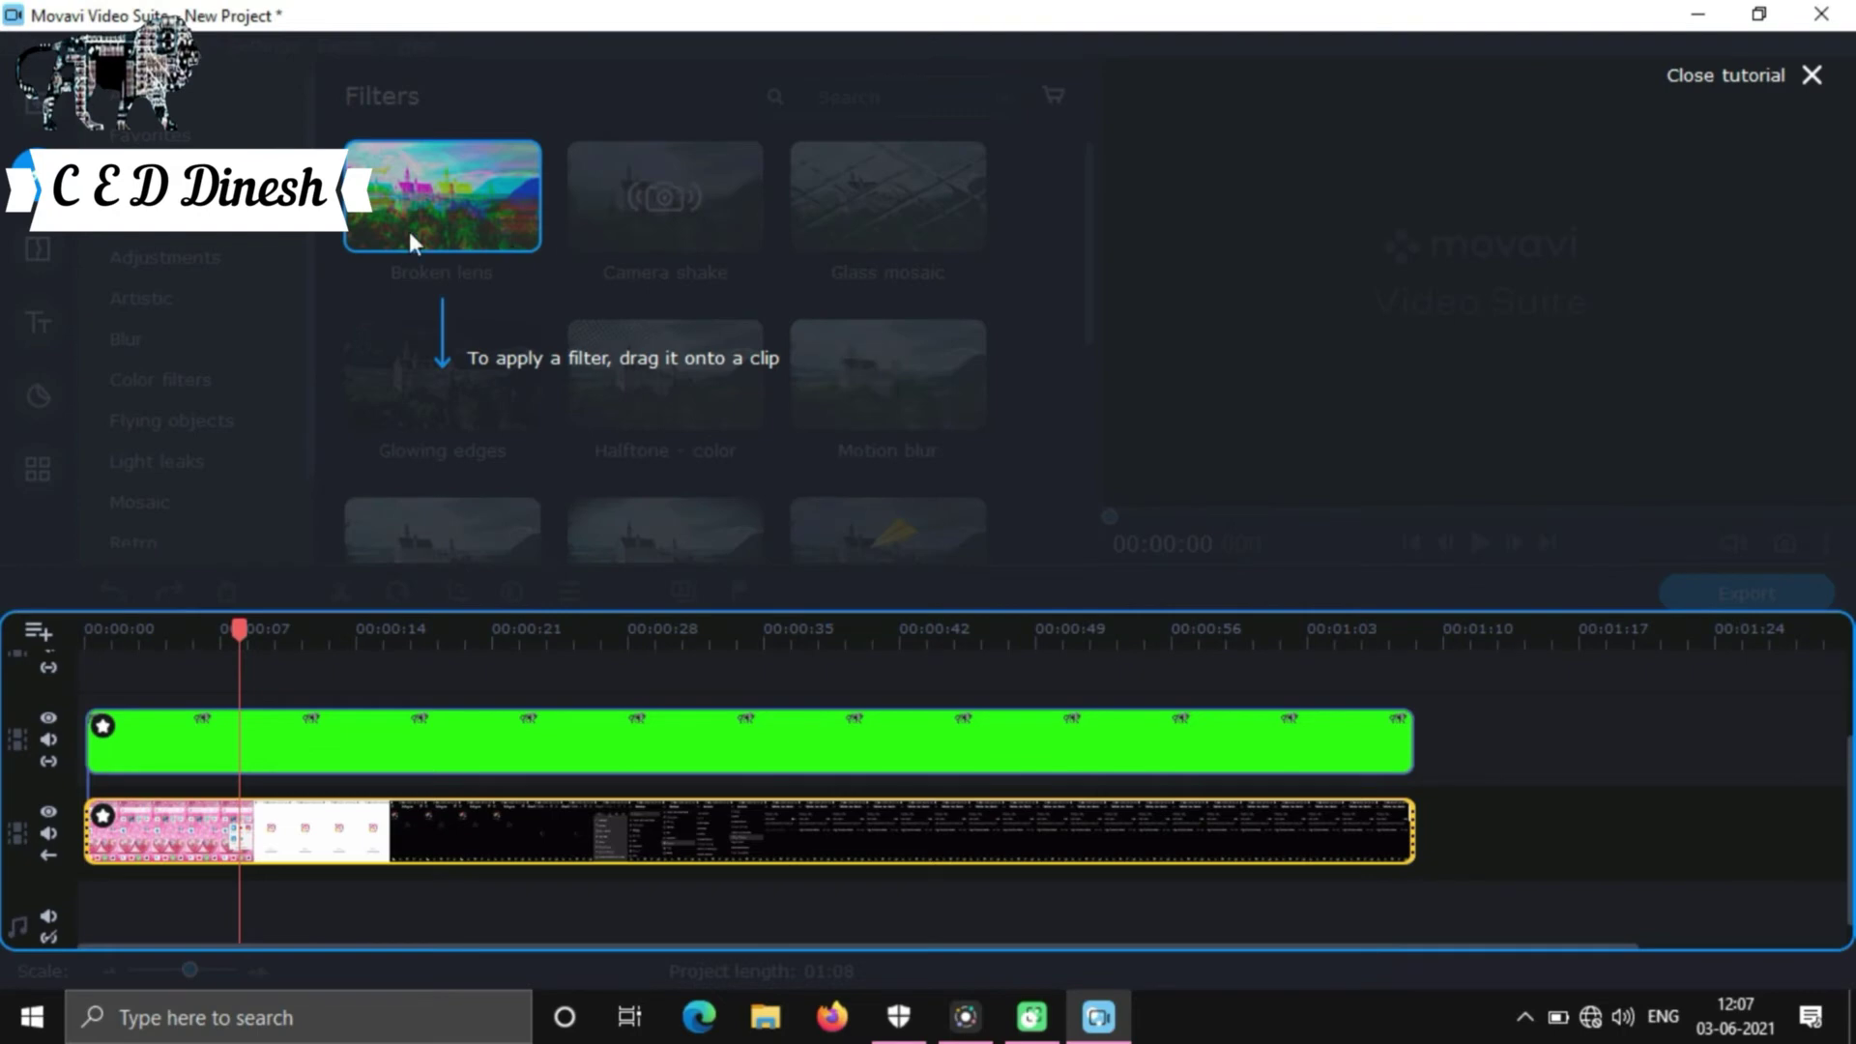
{"action": "left_click", "coordinate": [671, 241]}
{"action": "scroll", "coordinate": [686, 244], "scroll_direction": "down", "scroll_amount": 5}
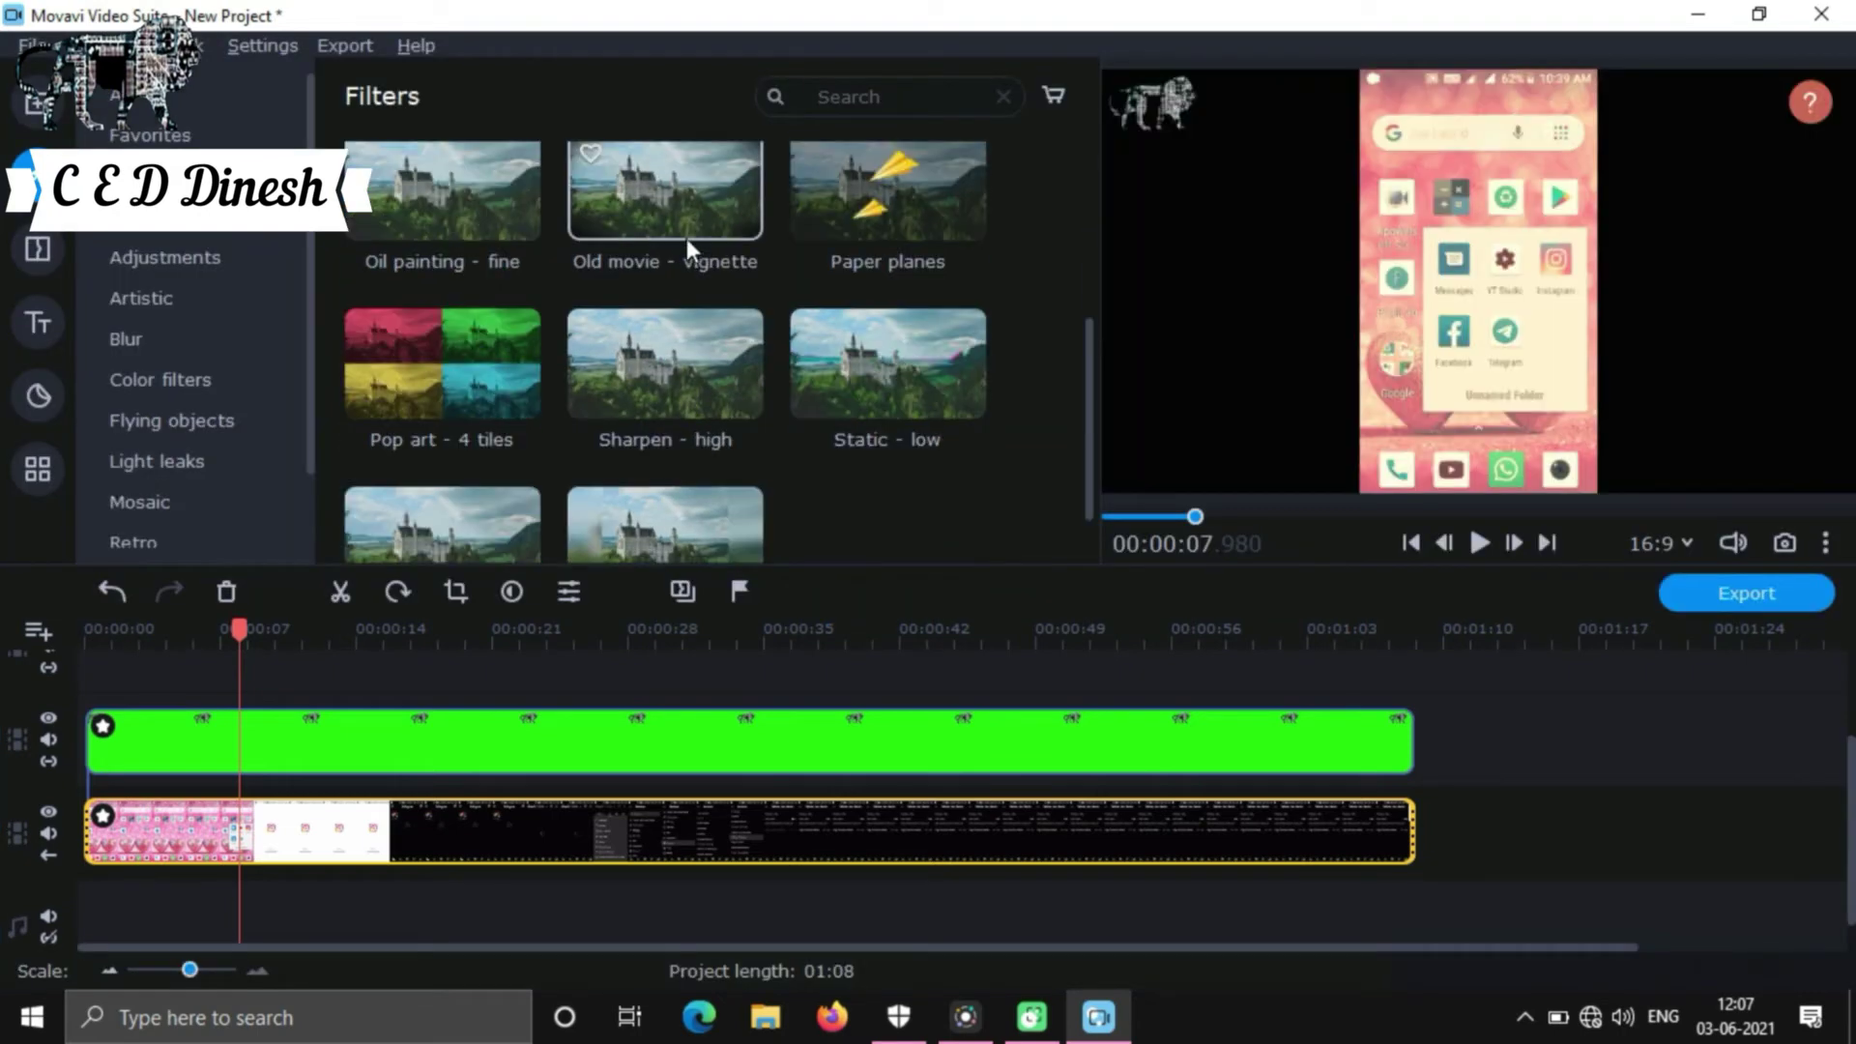
{"action": "left_click", "coordinate": [877, 197]}
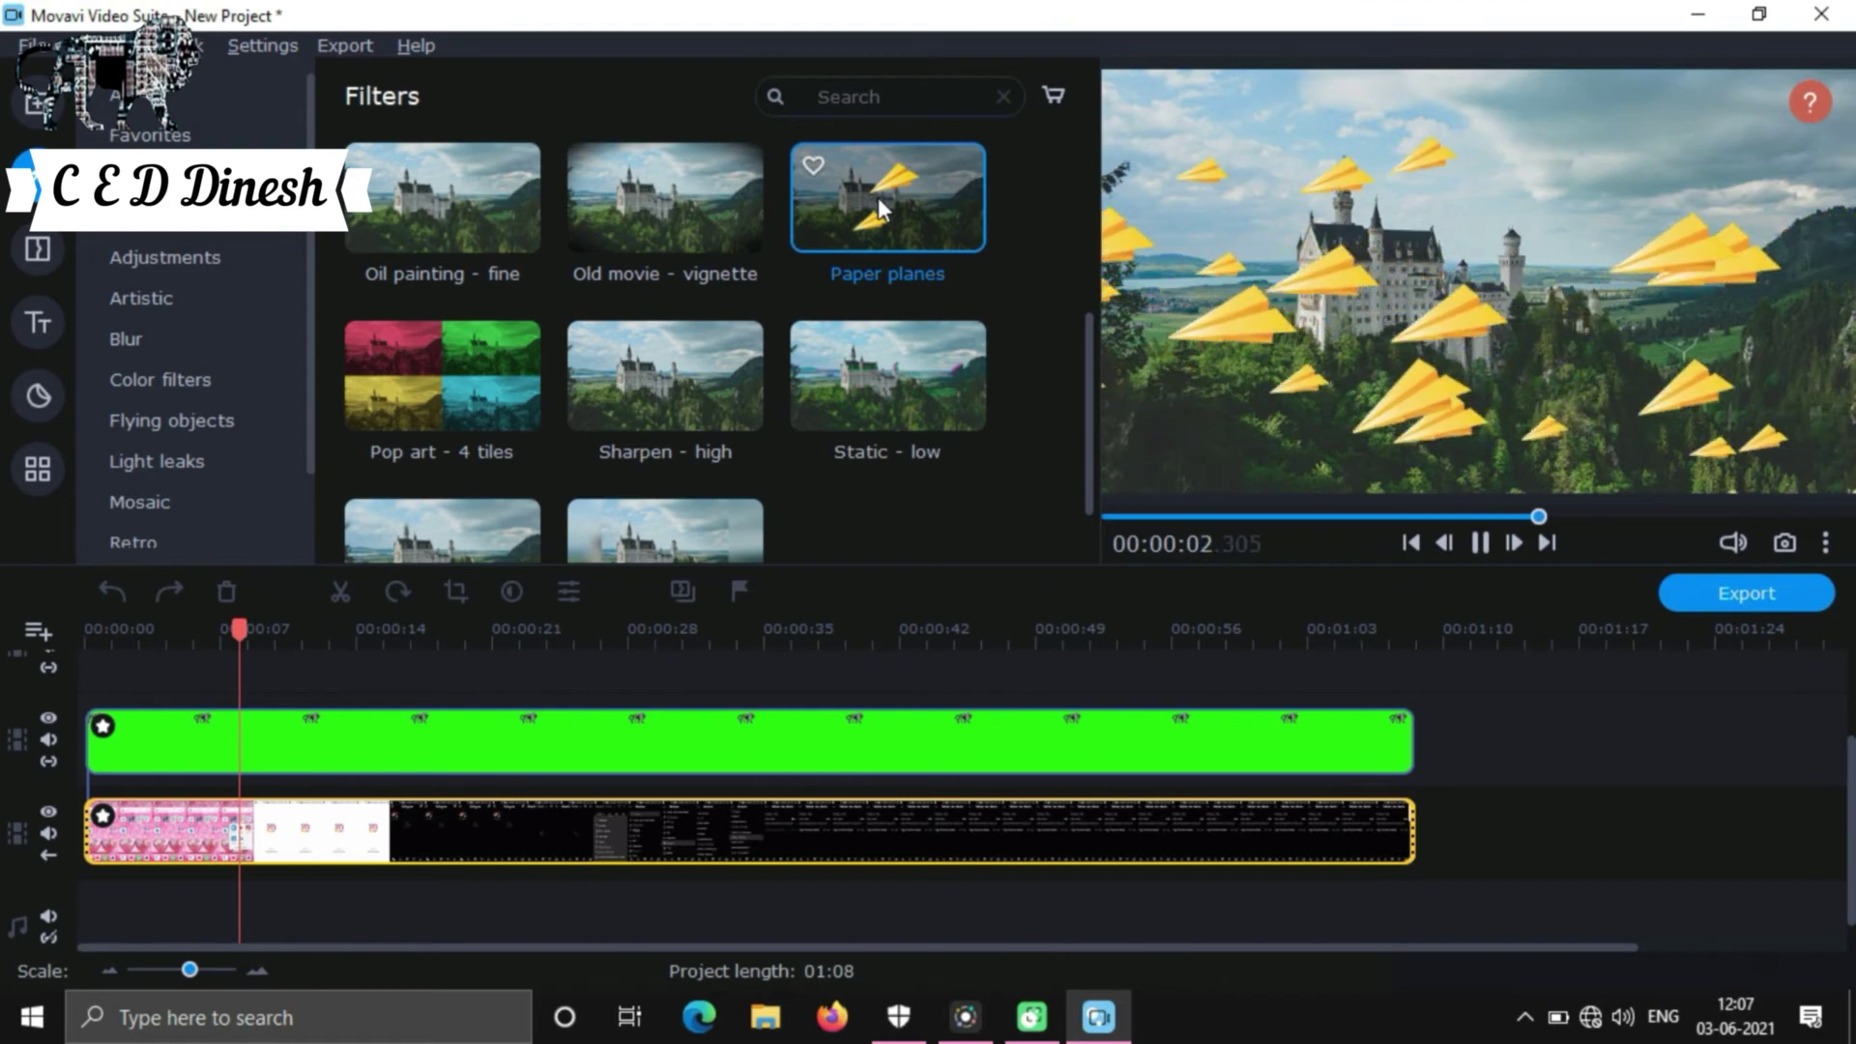
{"action": "left_click_drag", "start_coordinate": [899, 182], "coordinate": [635, 810]}
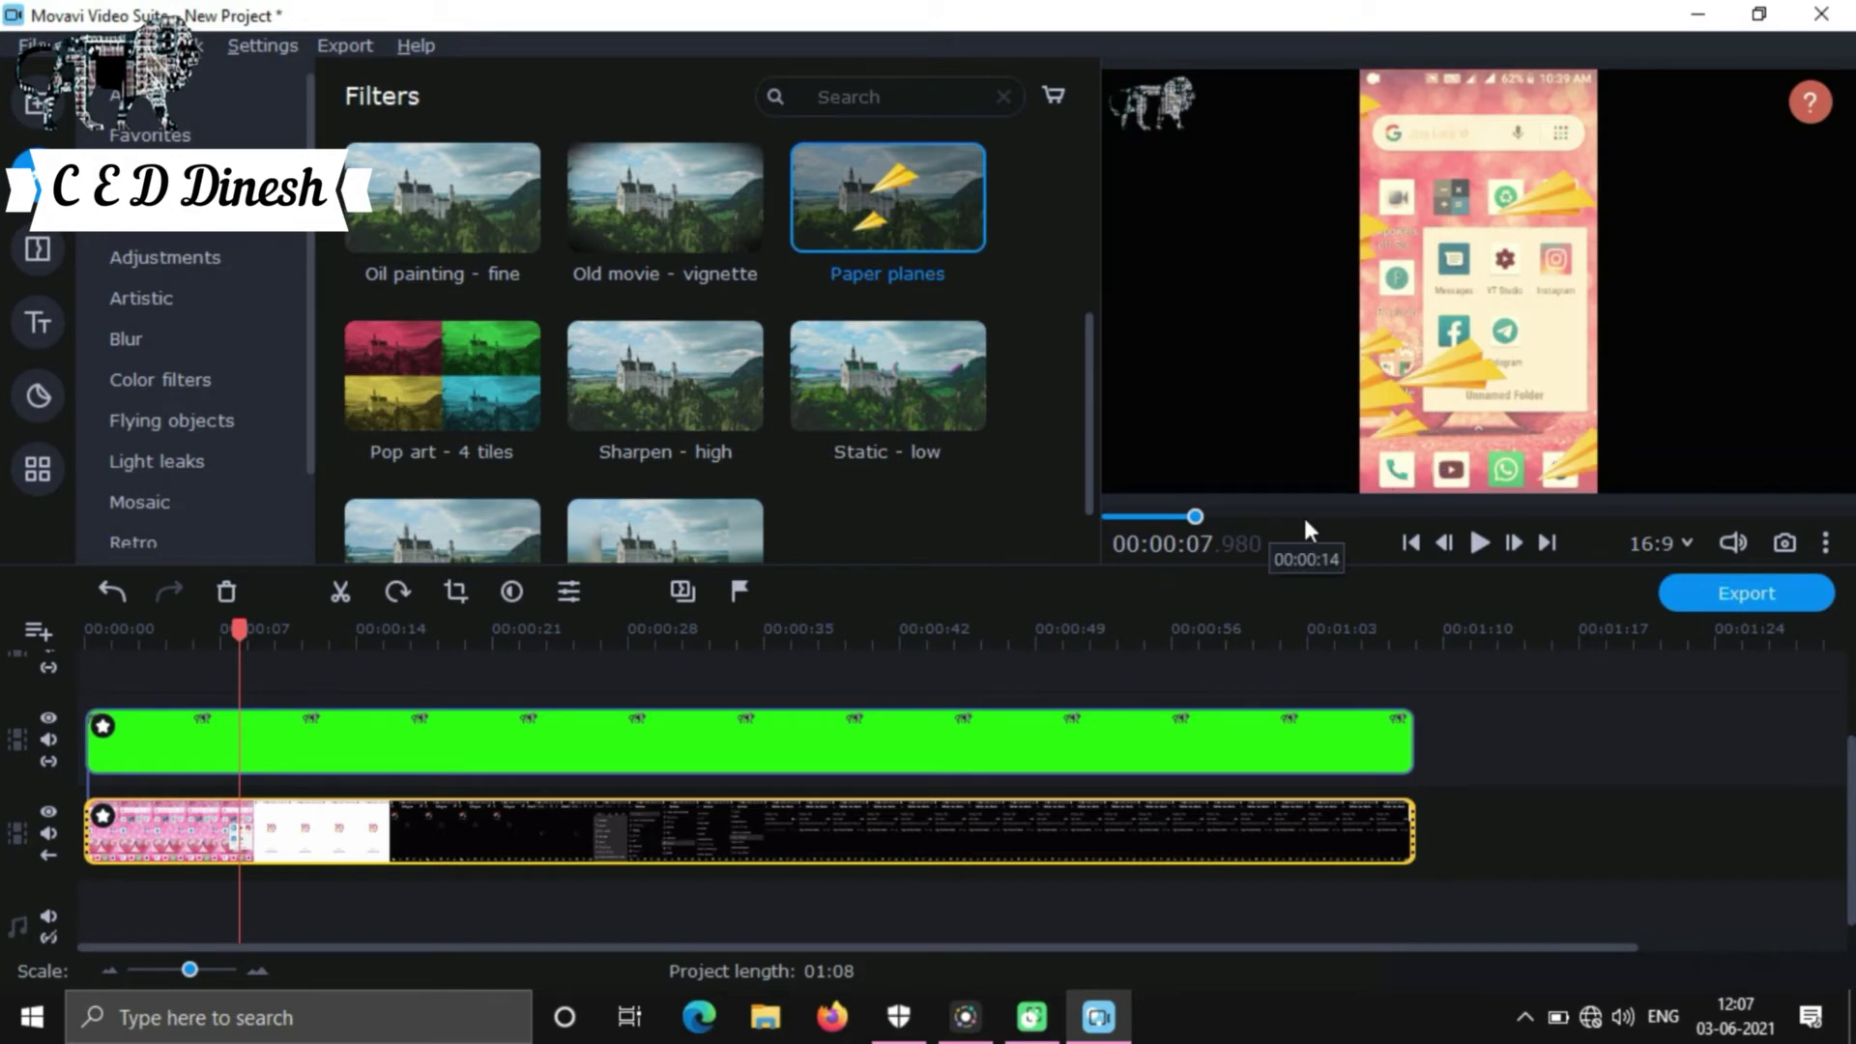
{"action": "left_click", "coordinate": [1478, 543]}
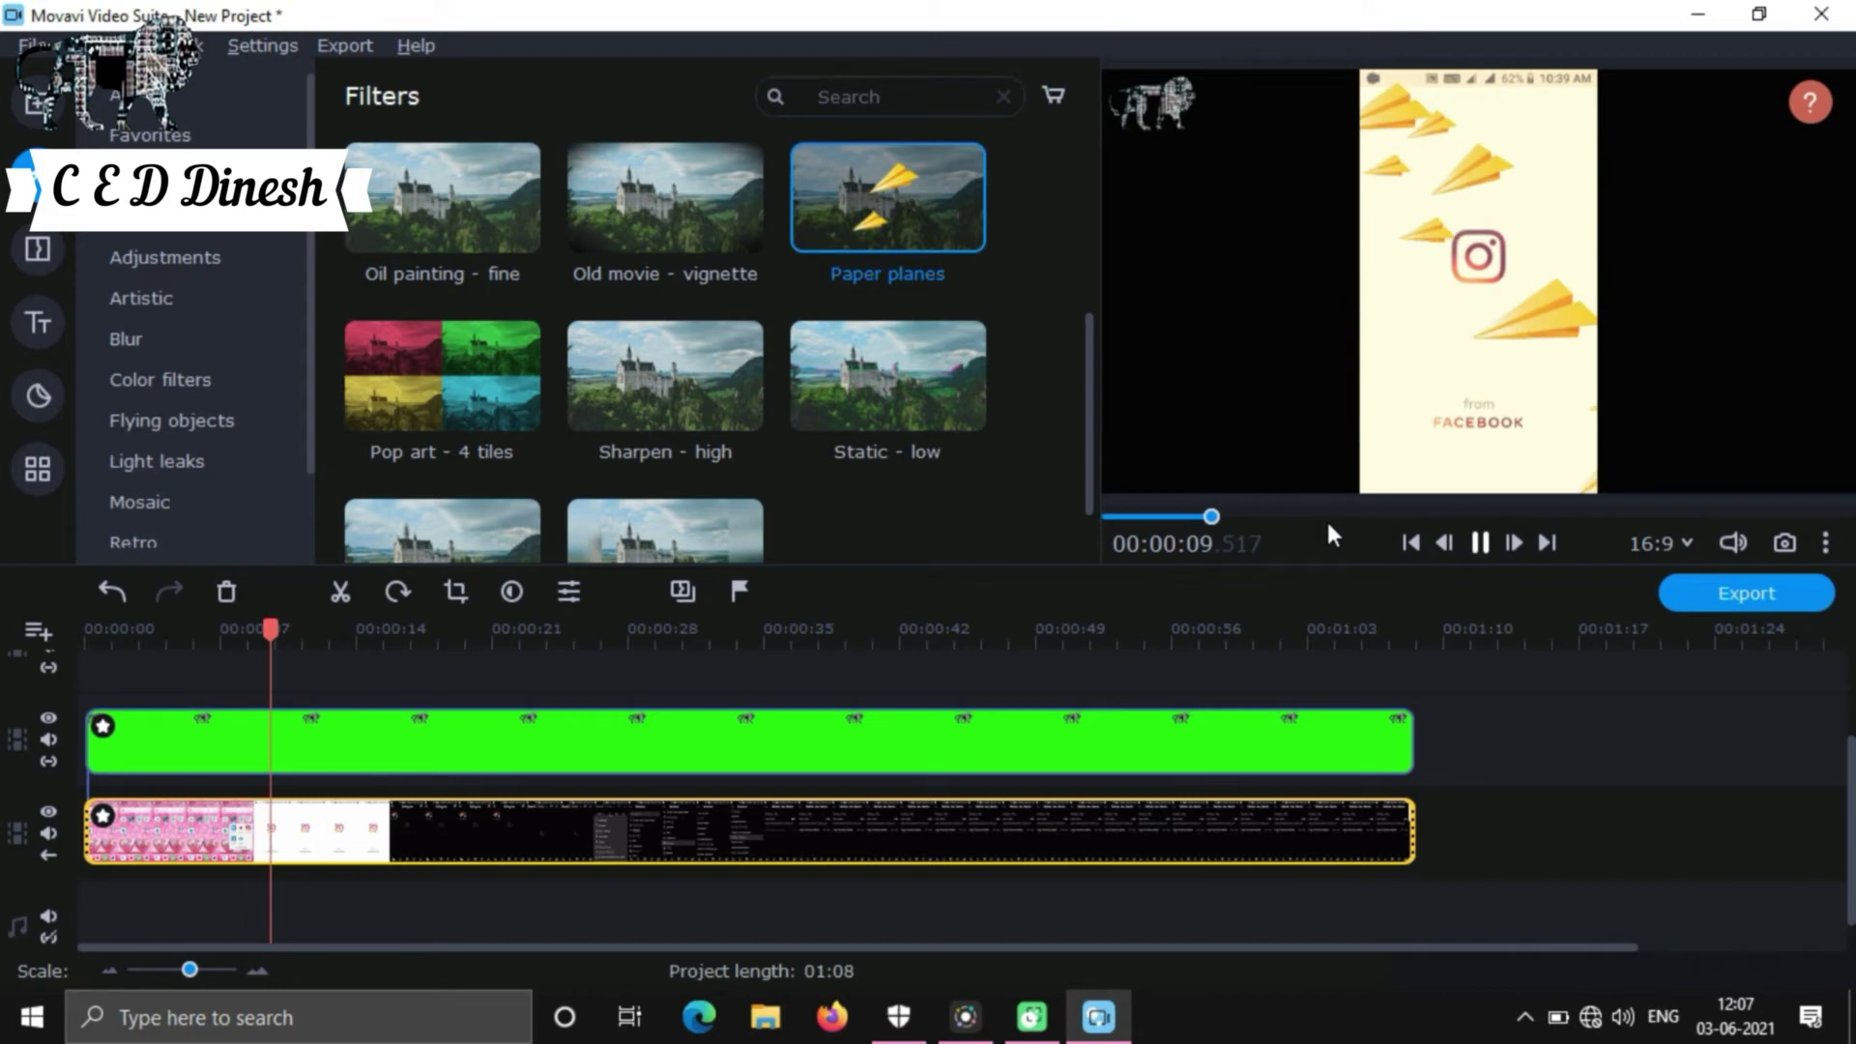
{"action": "left_click", "coordinate": [1482, 544]}
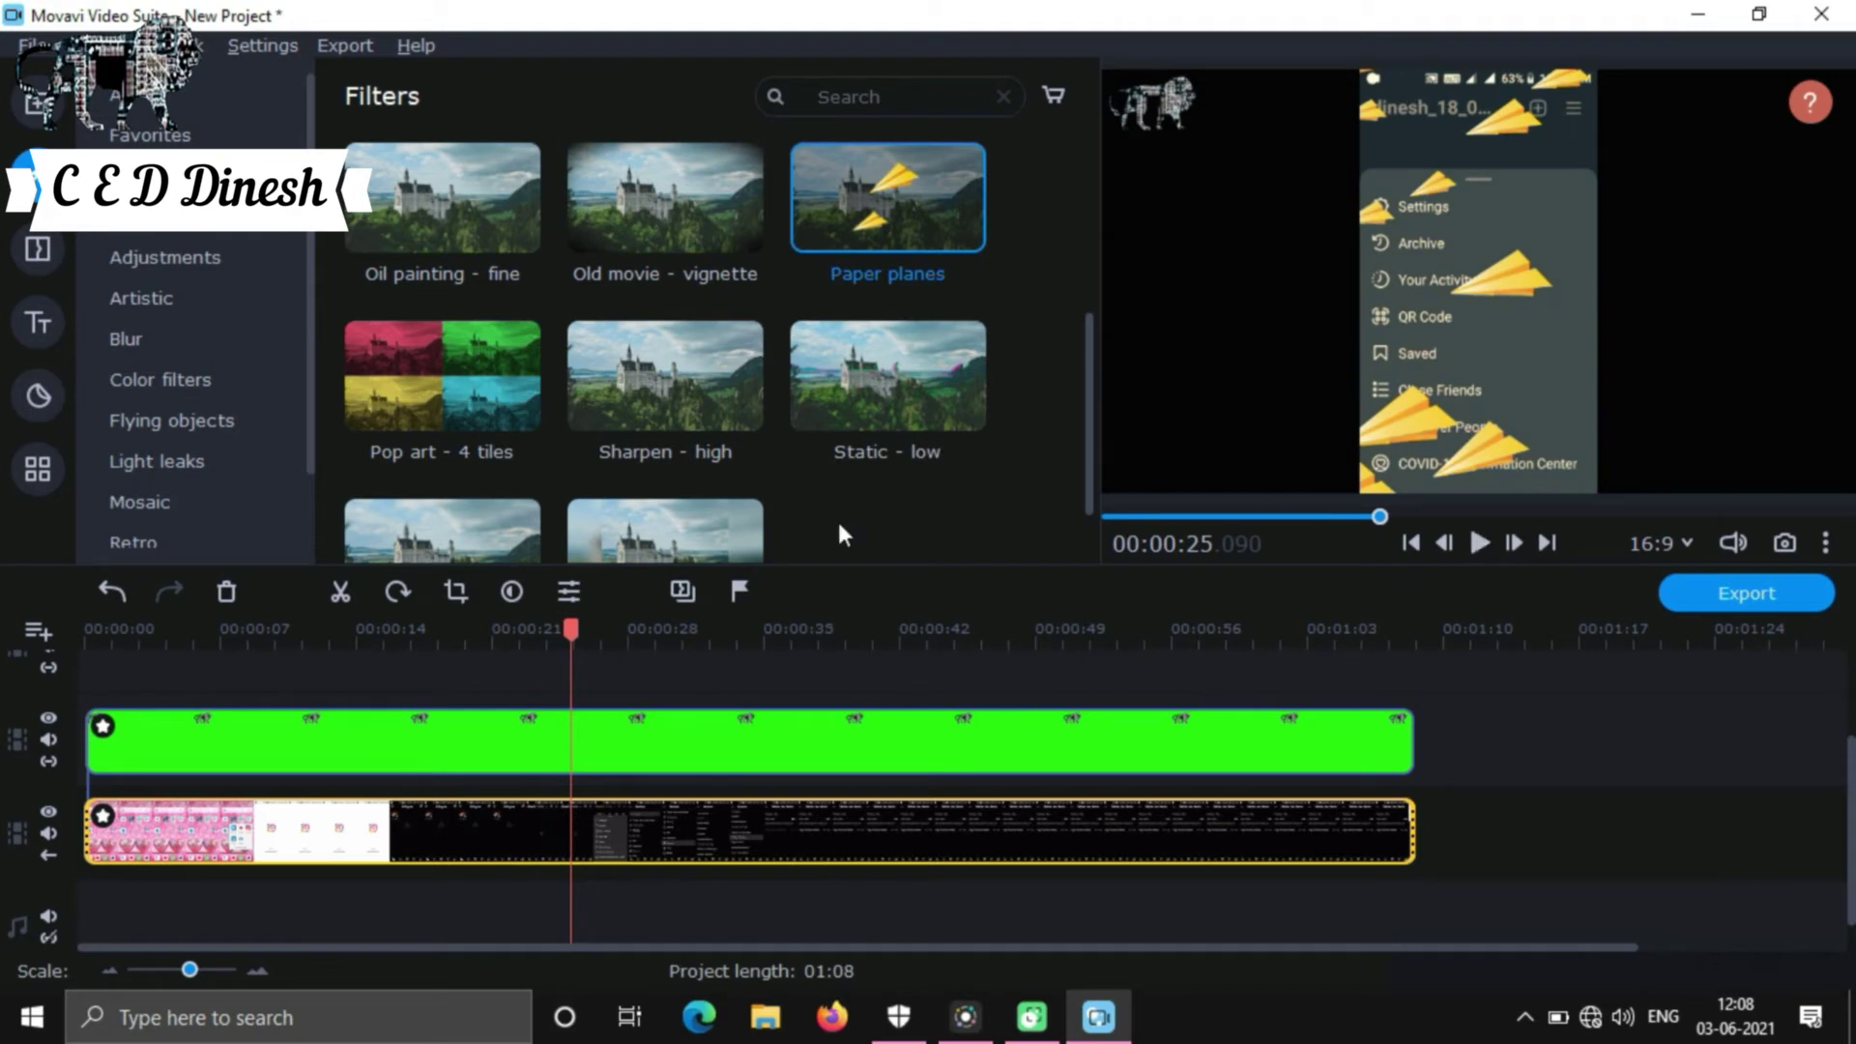
Step: Browse the complete filter collection, from Balloons and Blur through Lens flare, Mosaic and Pop art to Vignette and Wood
{"action": "scroll", "coordinate": [874, 500], "scroll_direction": "down", "scroll_amount": 1}
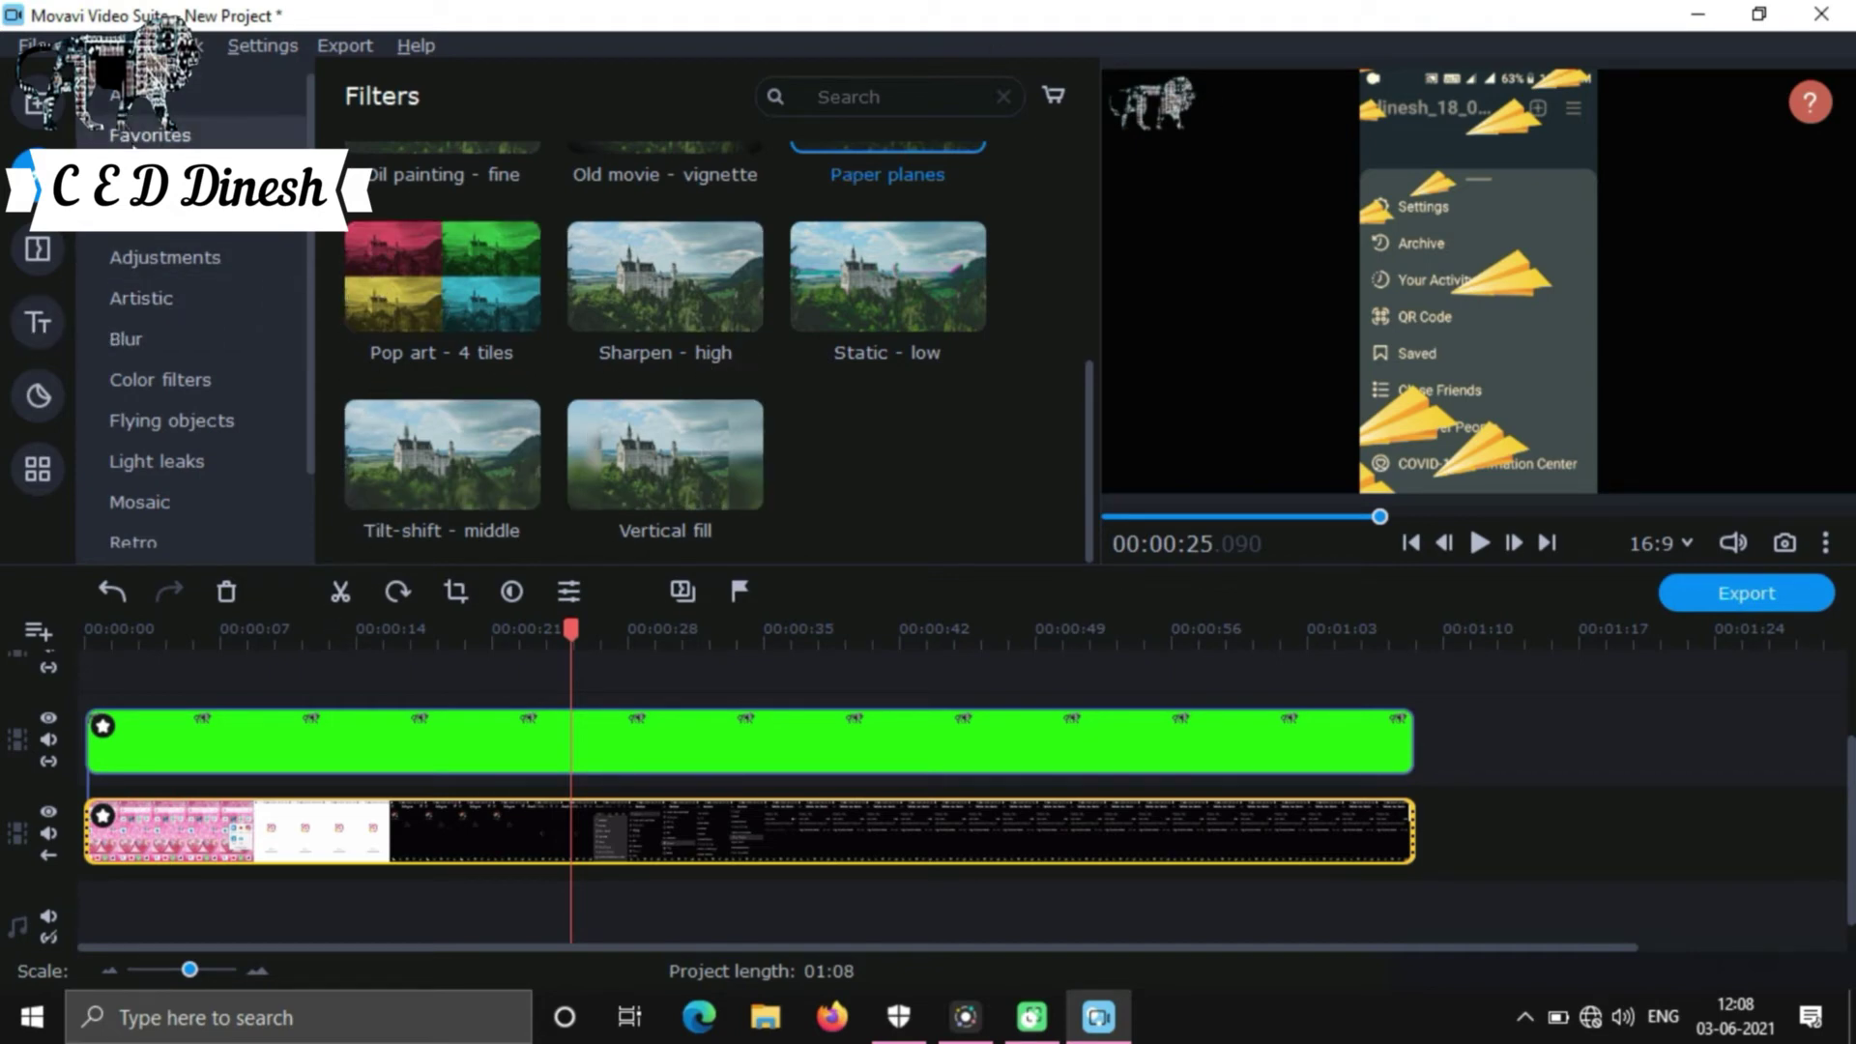
{"action": "left_click", "coordinate": [150, 135]}
{"action": "left_click", "coordinate": [145, 96]}
{"action": "scroll", "coordinate": [677, 319], "scroll_direction": "down", "scroll_amount": 5}
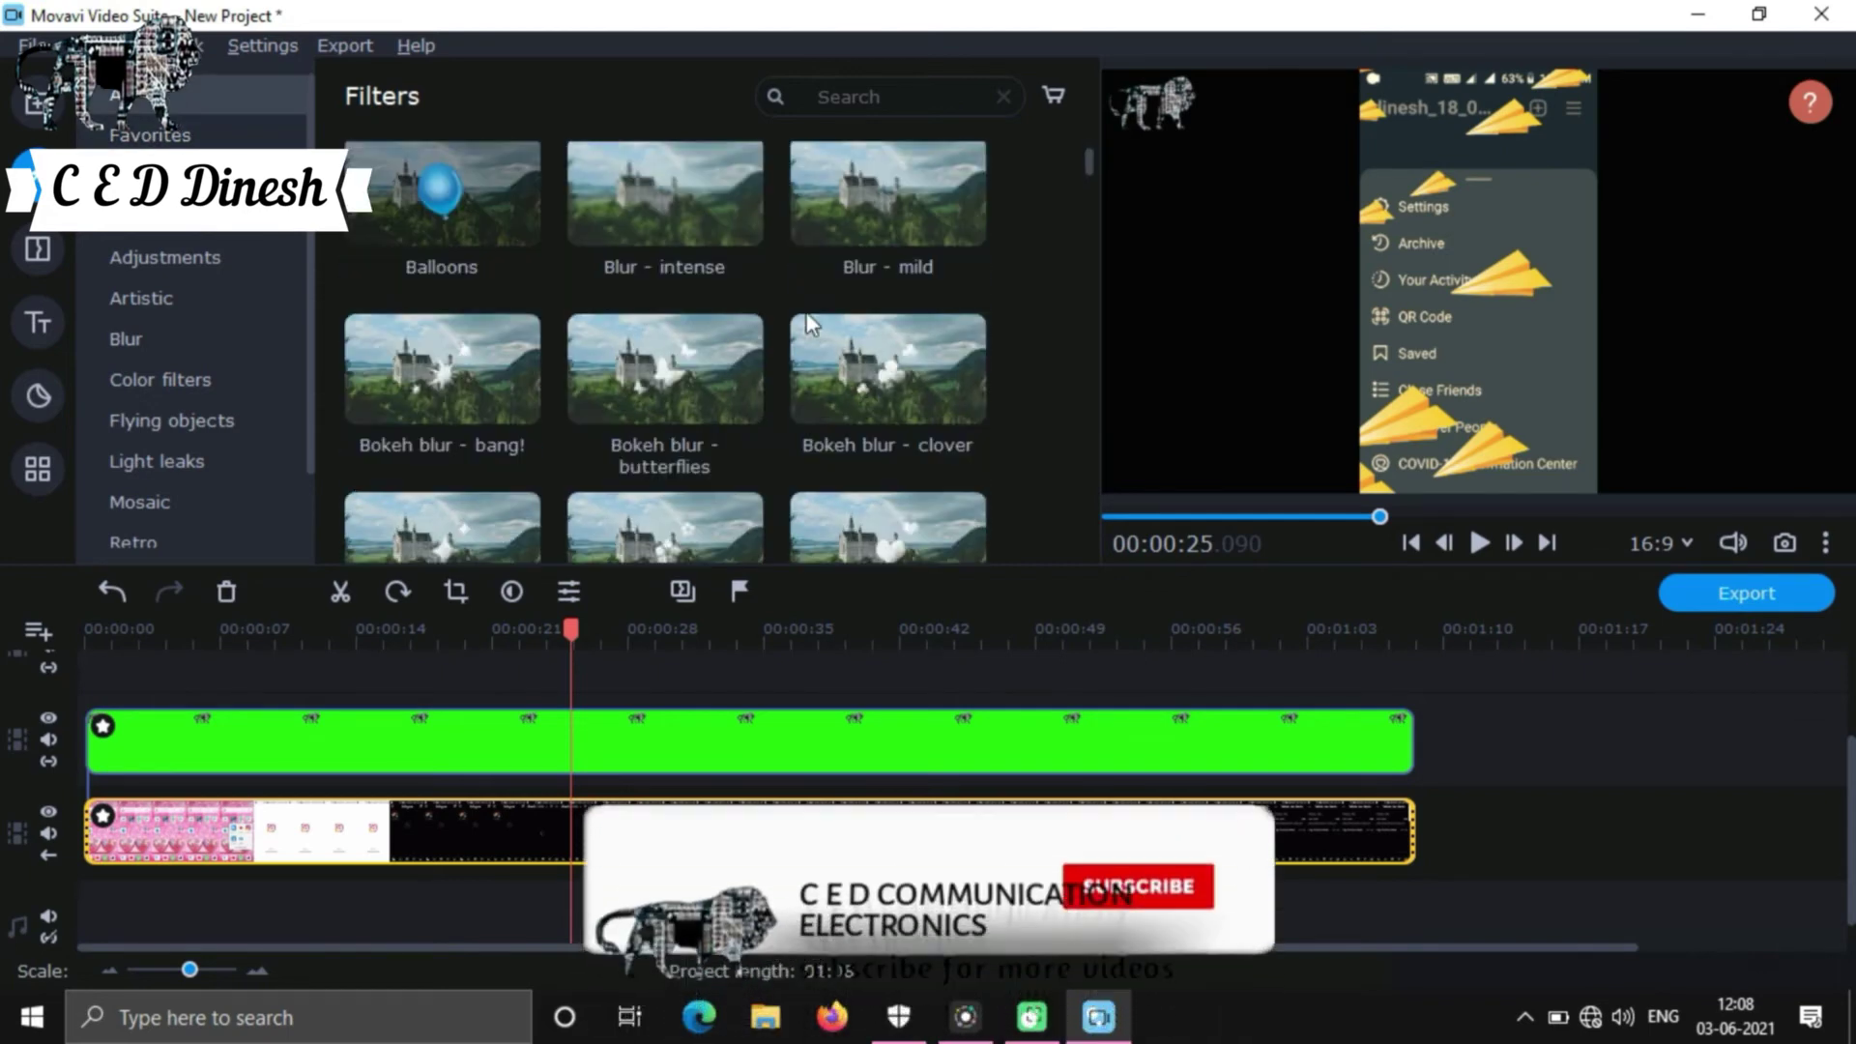
{"action": "scroll", "coordinate": [806, 311], "scroll_direction": "down", "scroll_amount": 6}
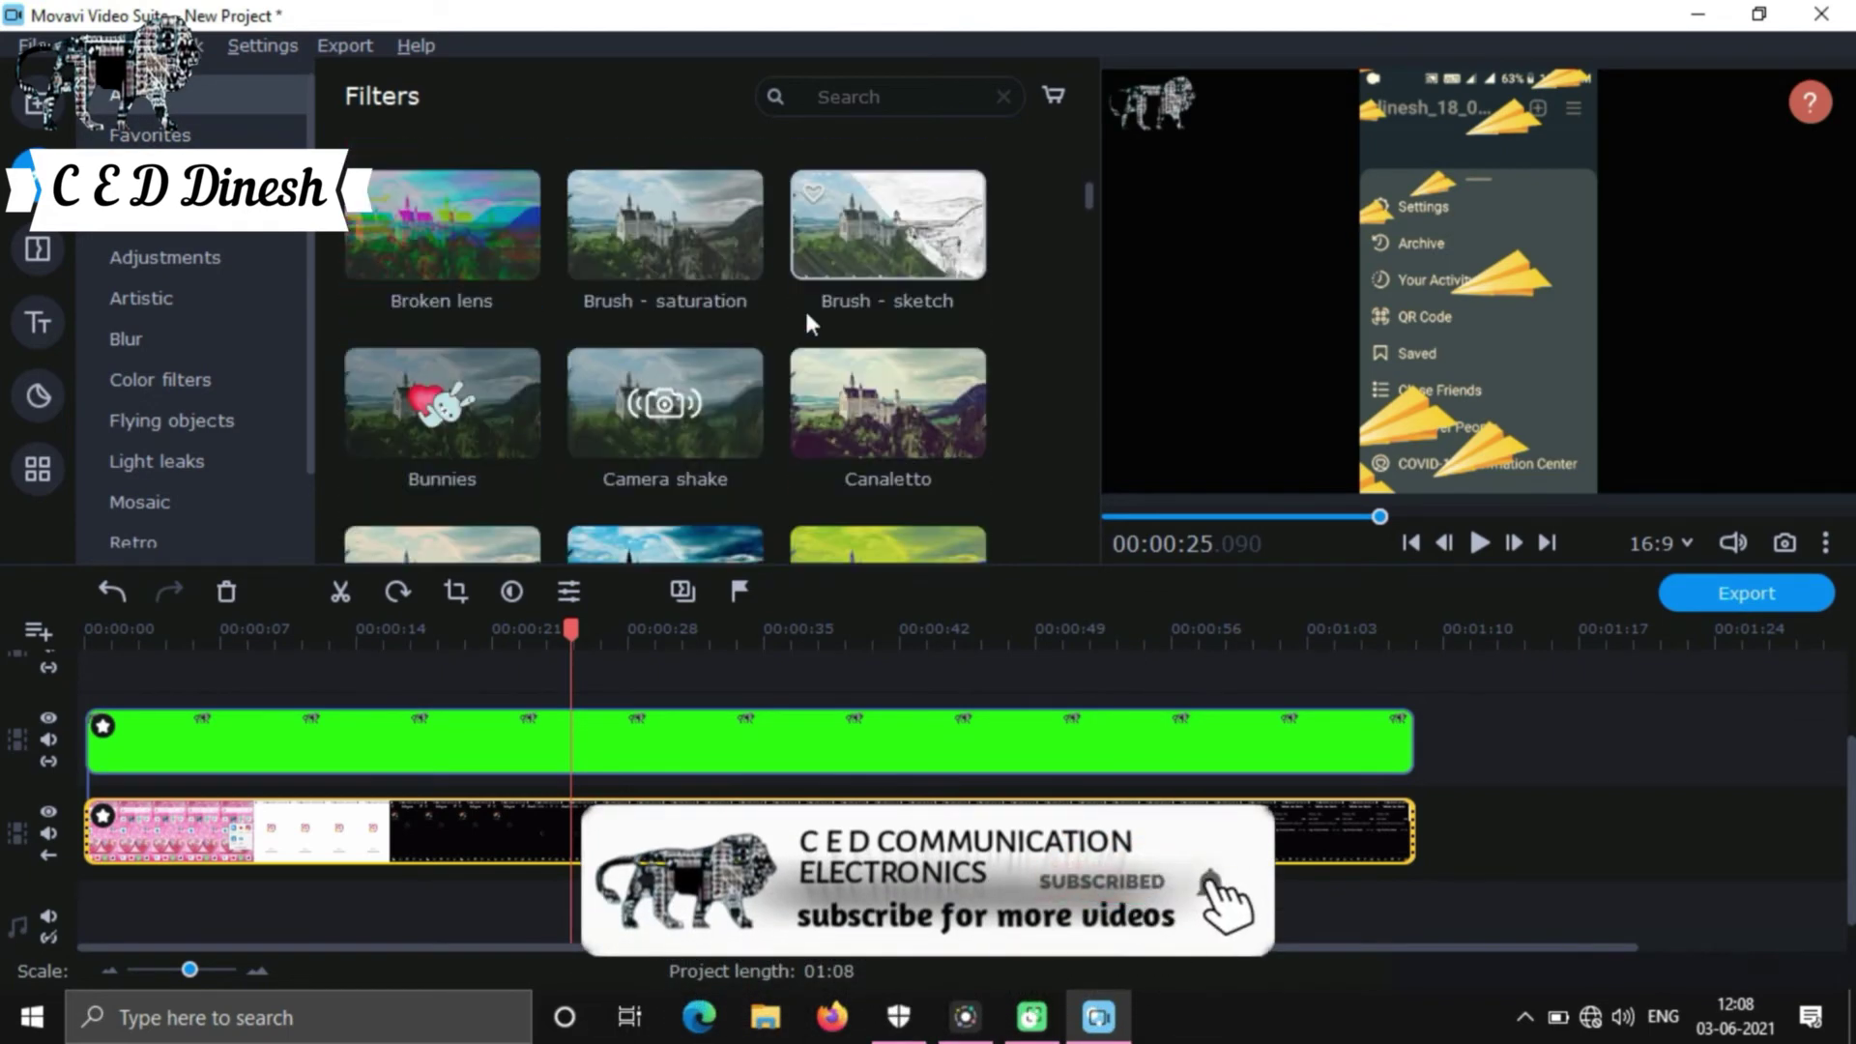
{"action": "scroll", "coordinate": [806, 311], "scroll_direction": "down", "scroll_amount": 8}
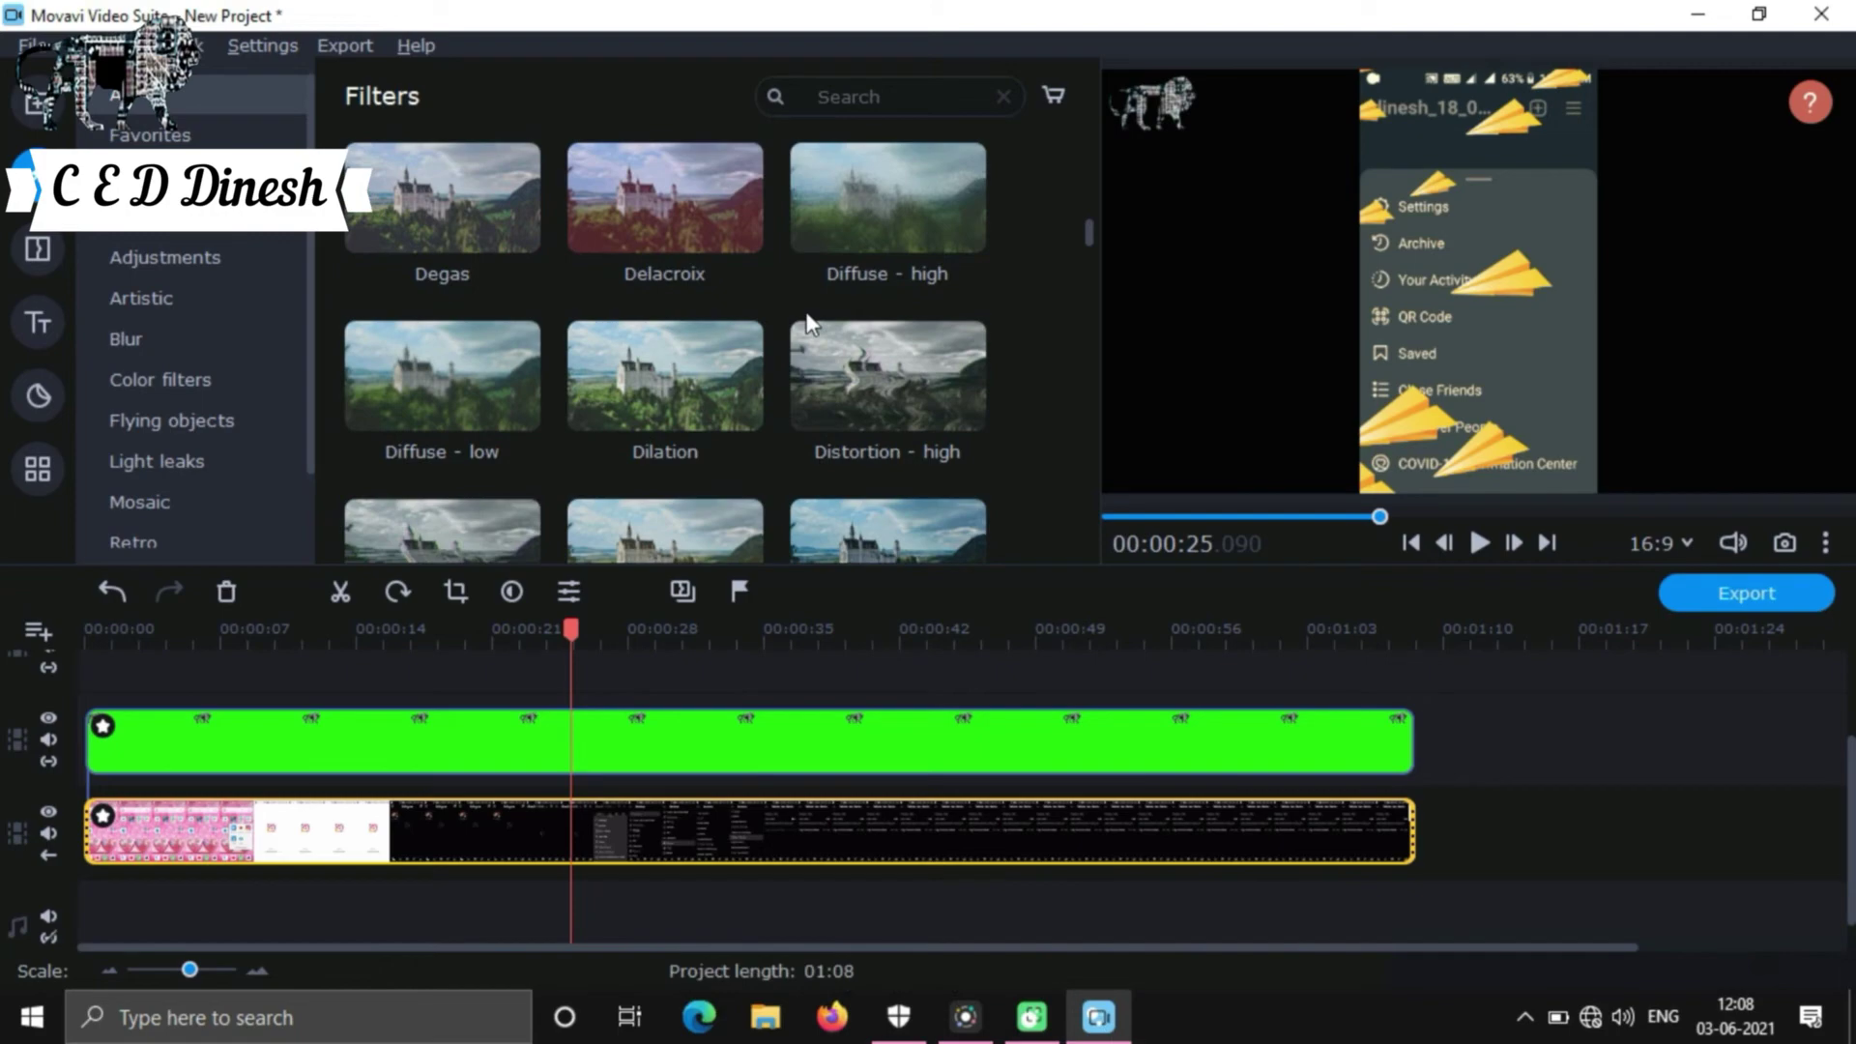
{"action": "scroll", "coordinate": [806, 319], "scroll_direction": "down", "scroll_amount": 3}
{"action": "scroll", "coordinate": [806, 319], "scroll_direction": "up", "scroll_amount": 3}
{"action": "scroll", "coordinate": [806, 319], "scroll_direction": "down", "scroll_amount": 4}
{"action": "scroll", "coordinate": [806, 319], "scroll_direction": "down", "scroll_amount": 10}
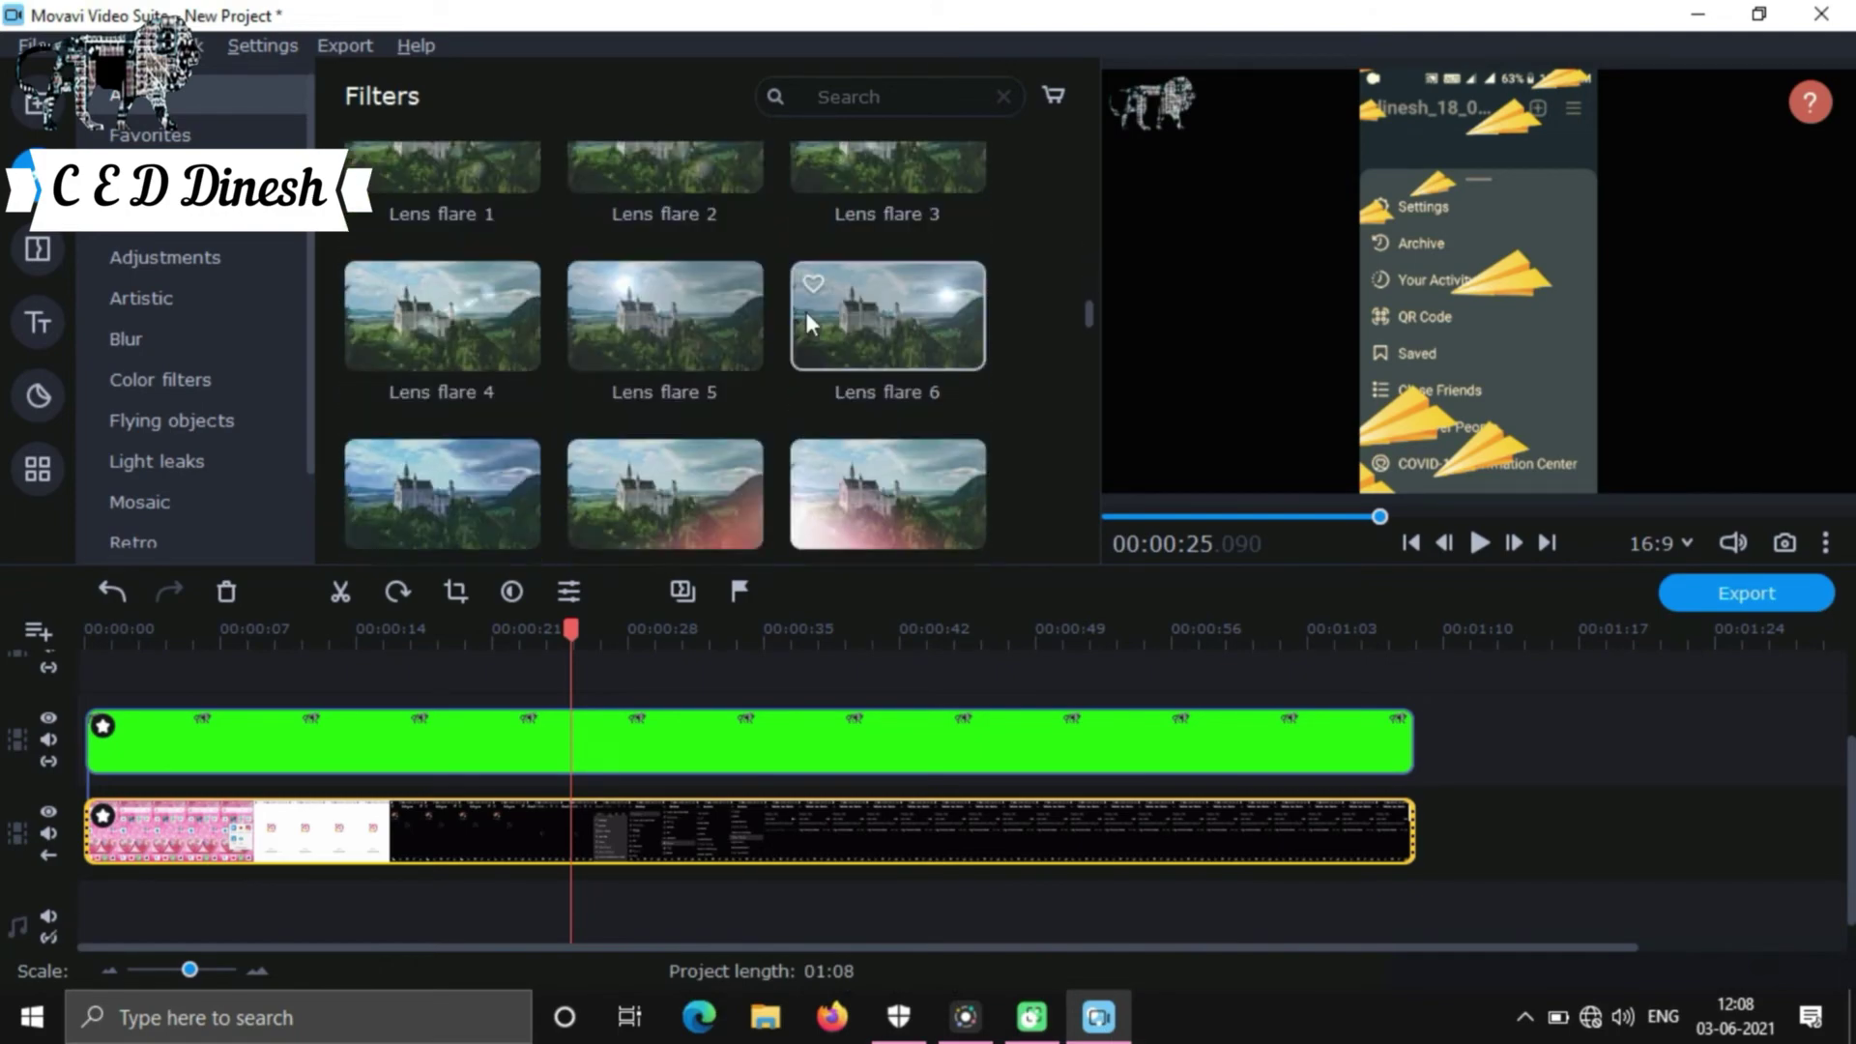
{"action": "scroll", "coordinate": [805, 311], "scroll_direction": "down", "scroll_amount": 10}
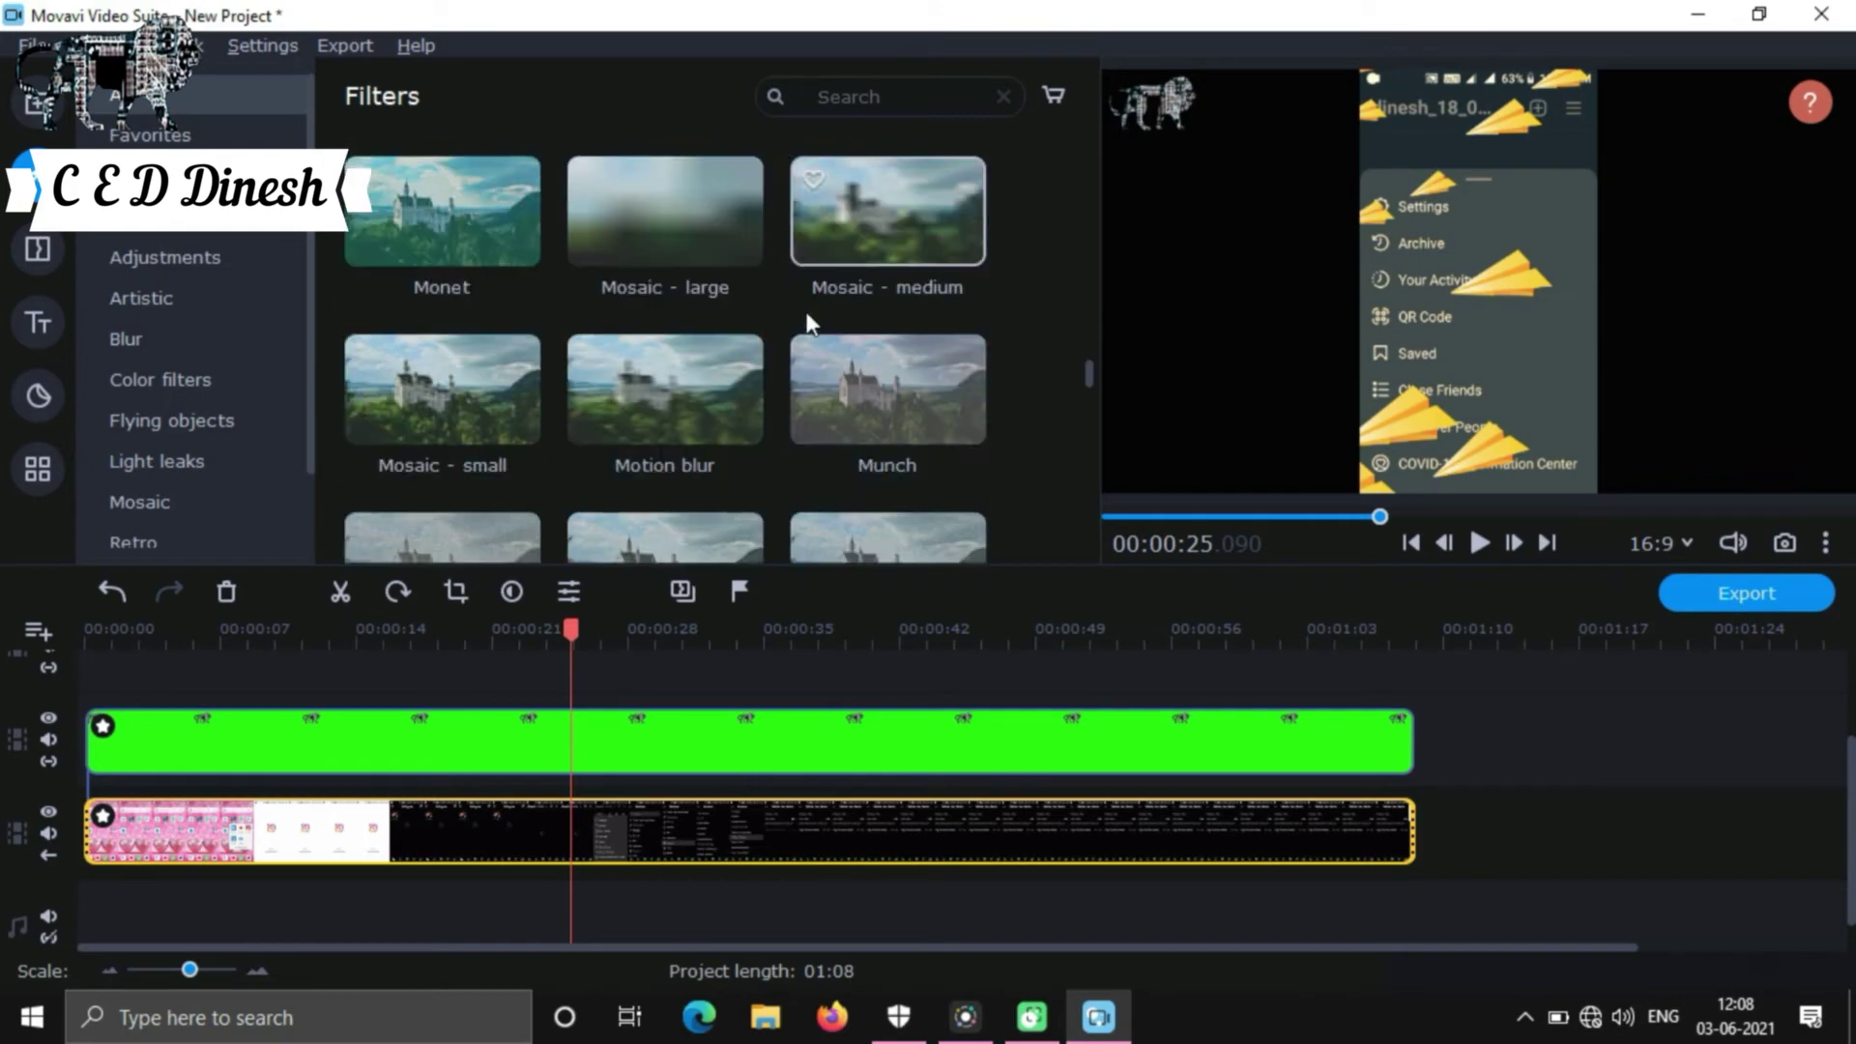
{"action": "scroll", "coordinate": [805, 311], "scroll_direction": "down", "scroll_amount": 10}
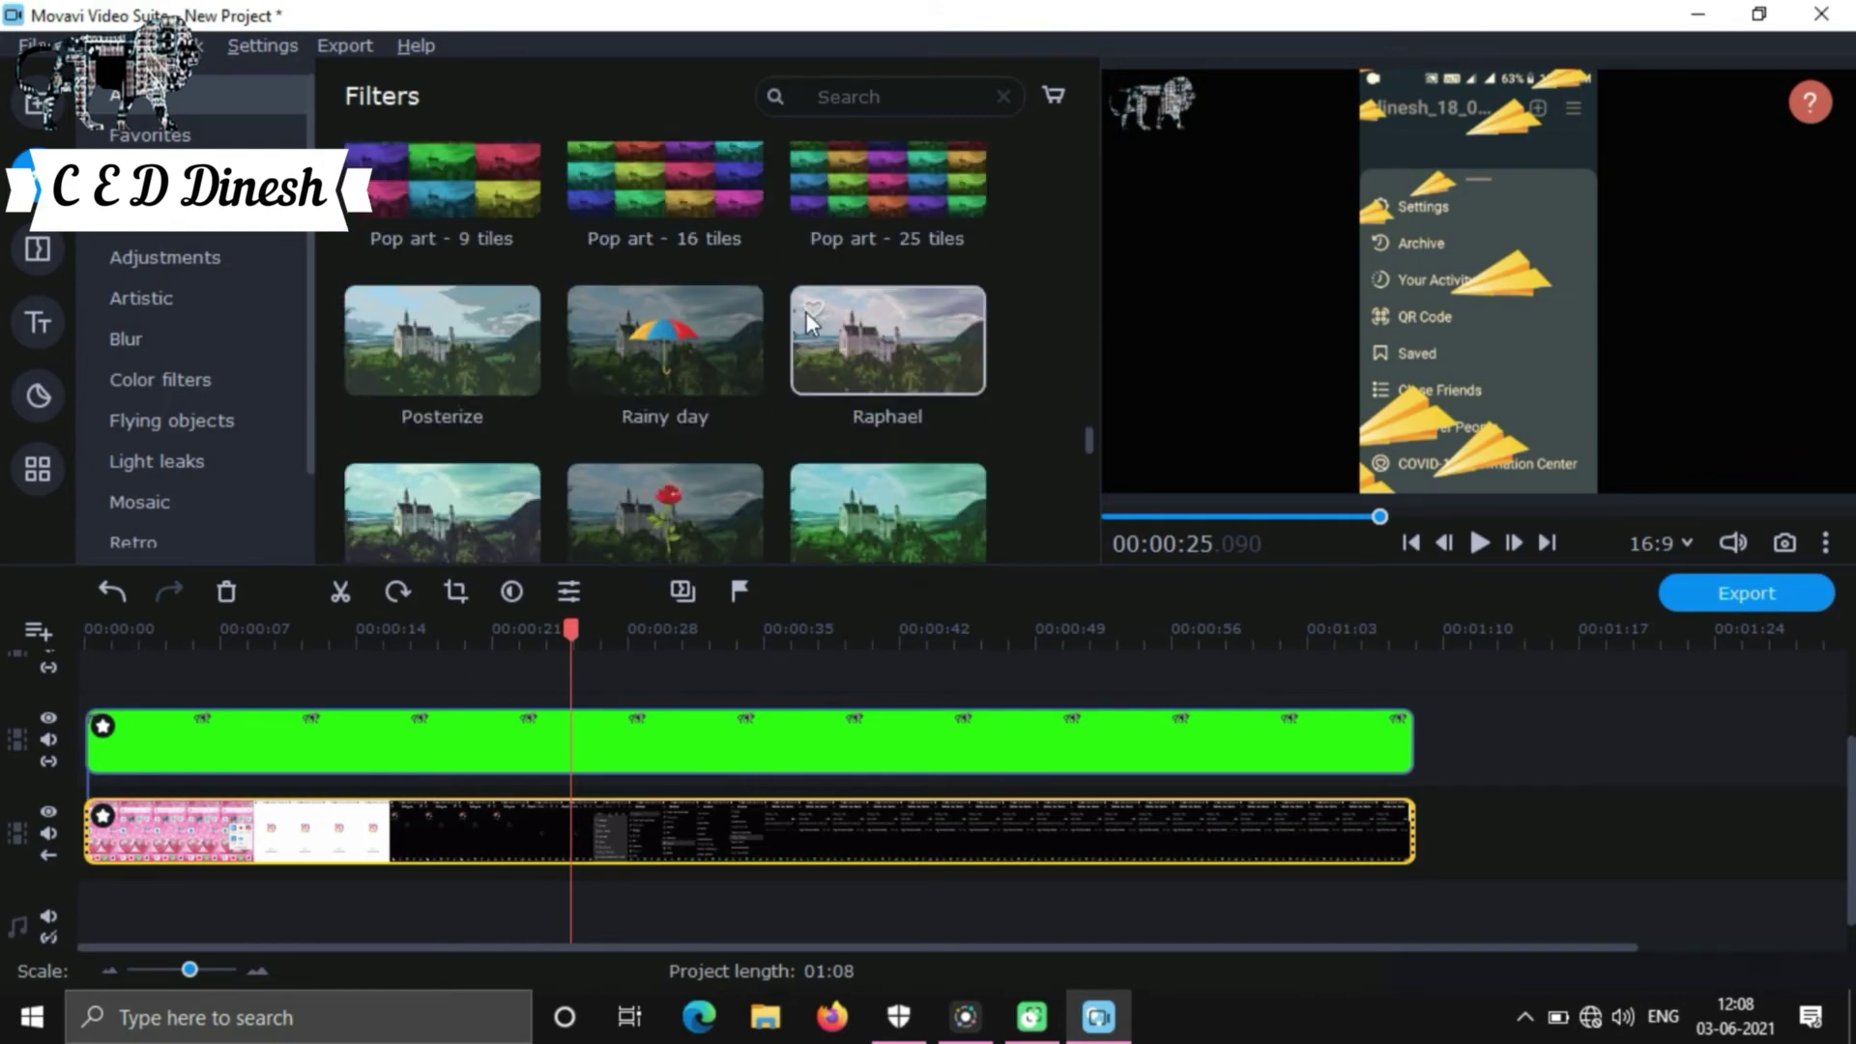
{"action": "scroll", "coordinate": [806, 319], "scroll_direction": "down", "scroll_amount": 10}
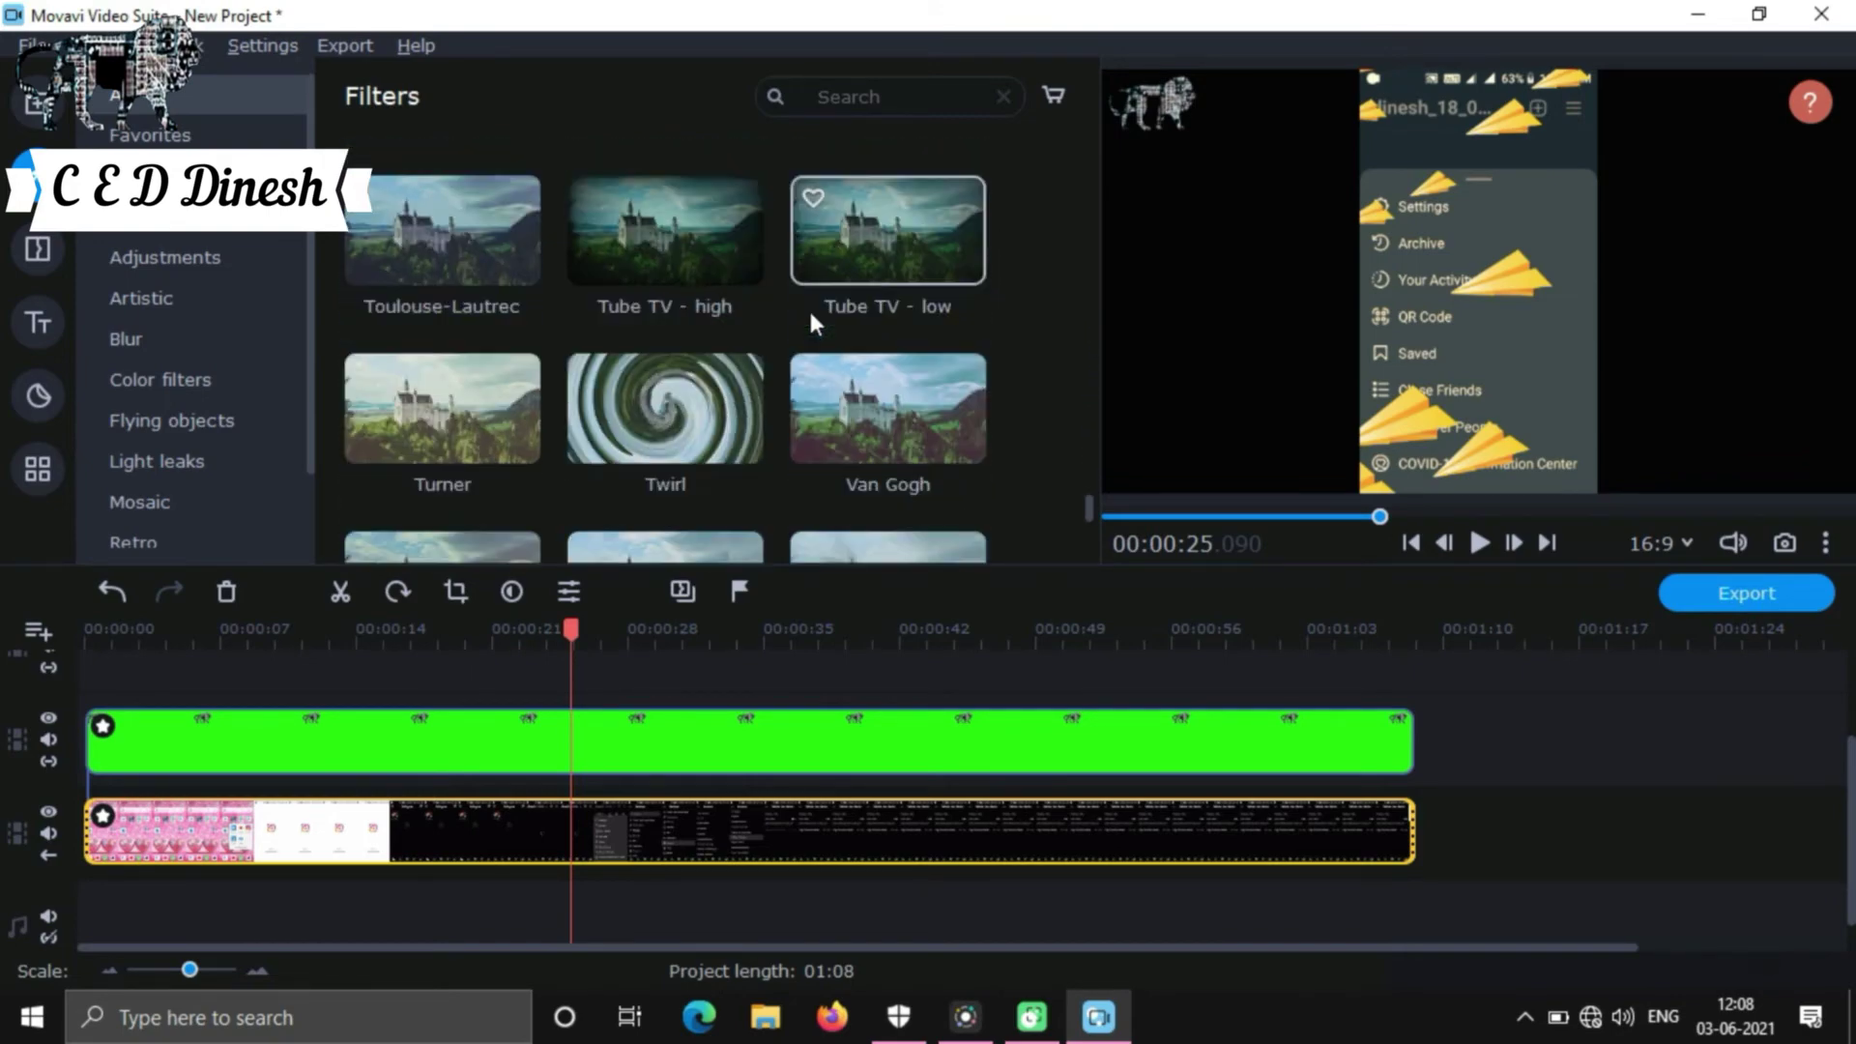
{"action": "scroll", "coordinate": [810, 312], "scroll_direction": "down", "scroll_amount": 8}
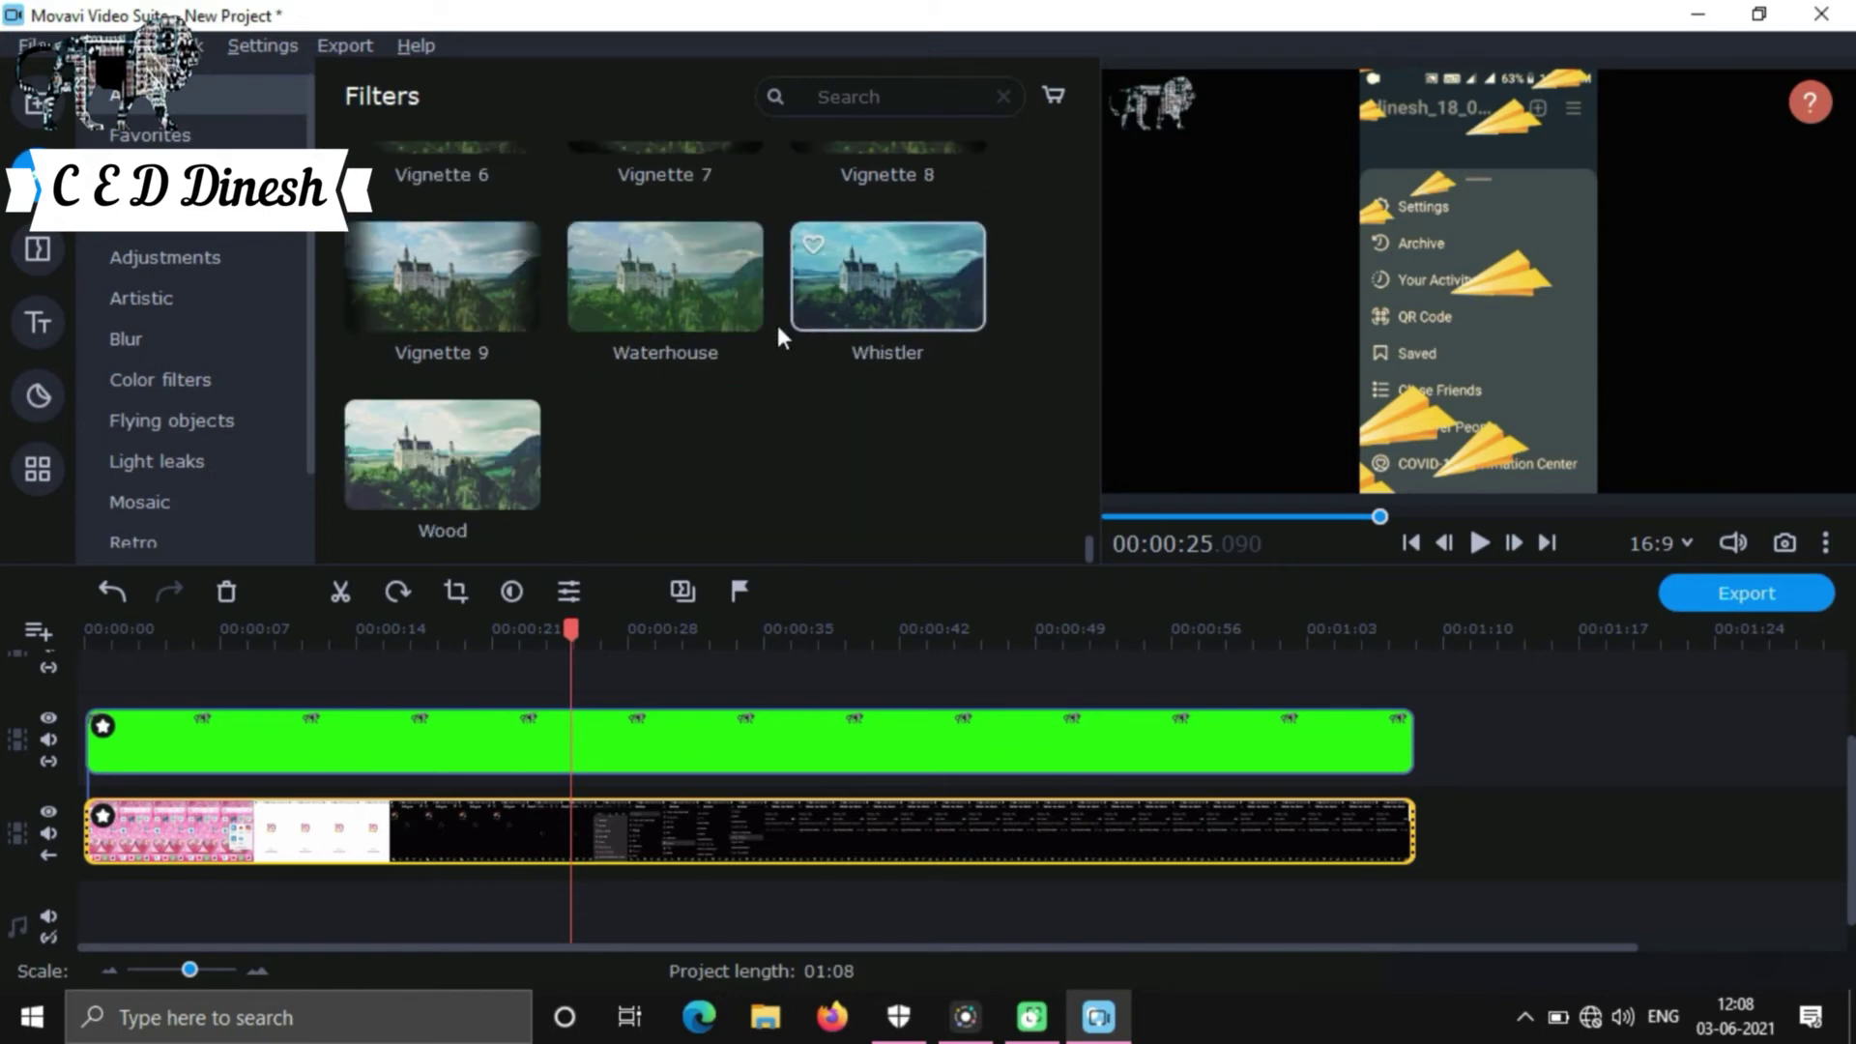
{"action": "scroll", "coordinate": [775, 322], "scroll_direction": "up", "scroll_amount": 3}
{"action": "scroll", "coordinate": [776, 322], "scroll_direction": "up", "scroll_amount": 10}
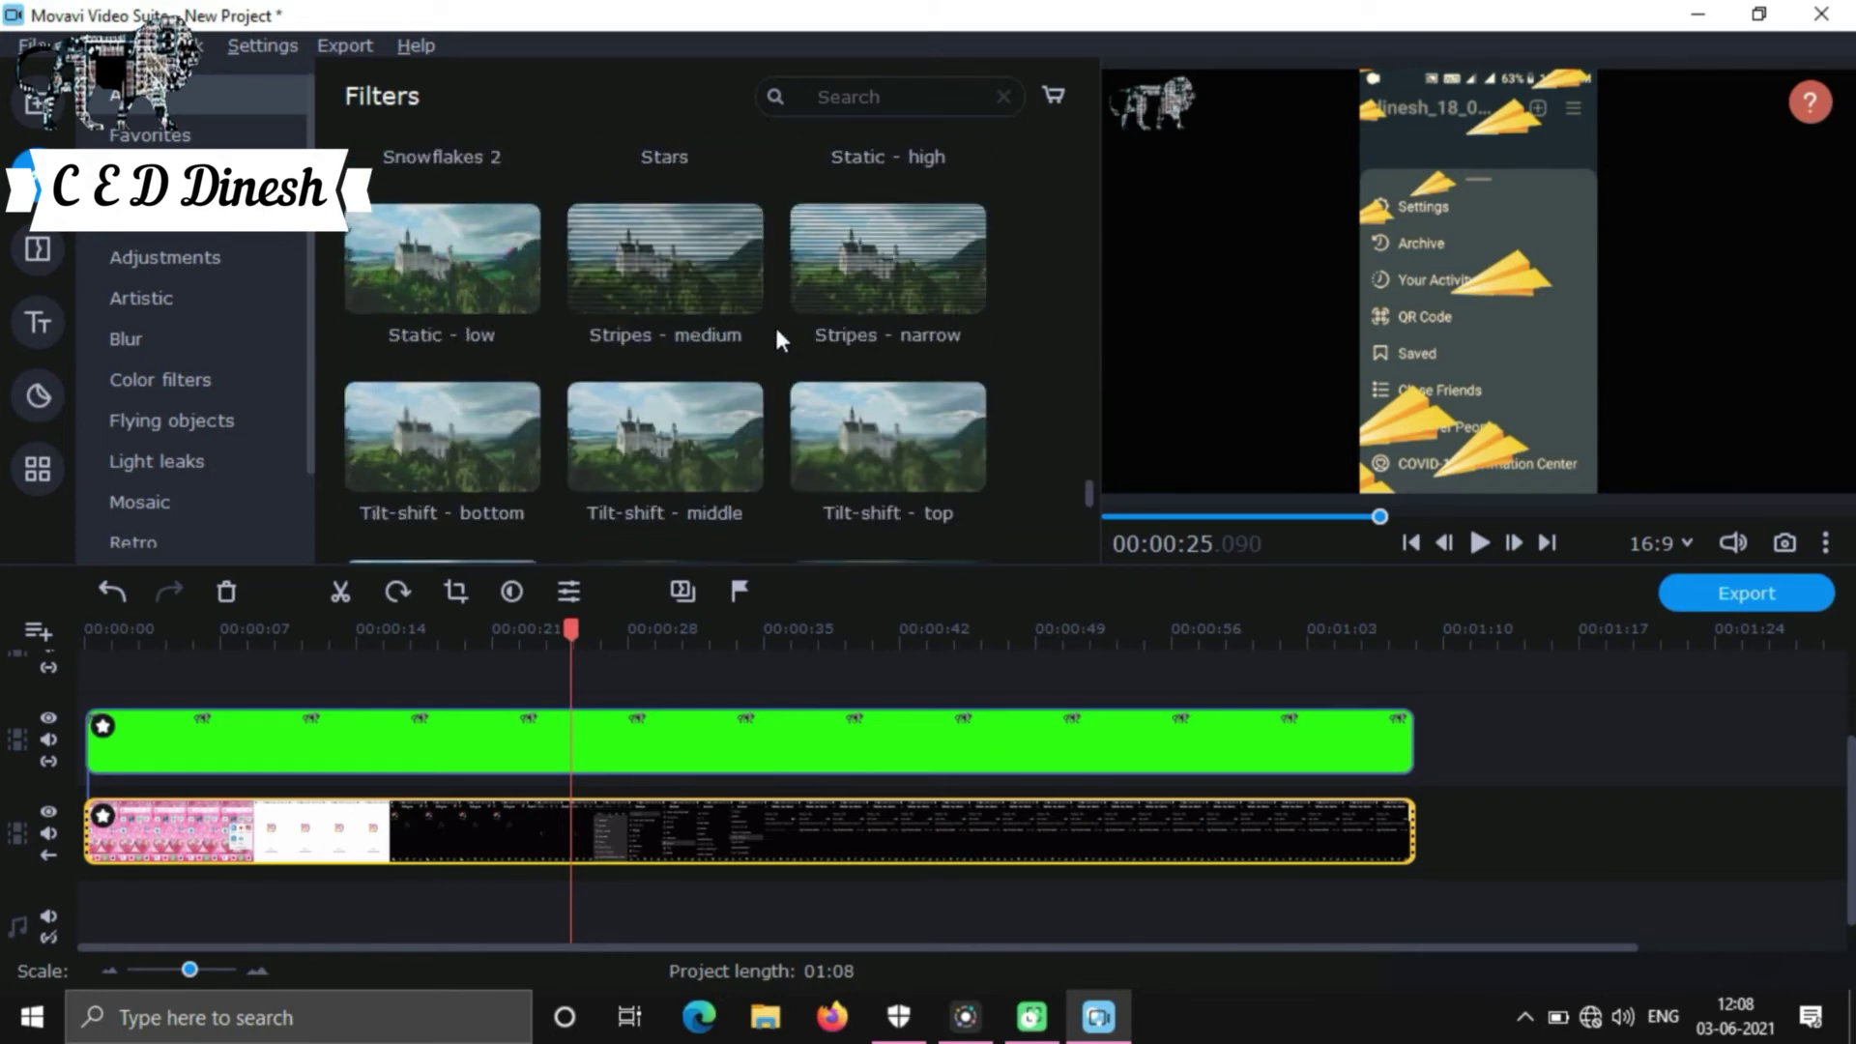
{"action": "scroll", "coordinate": [776, 328], "scroll_direction": "up", "scroll_amount": 5}
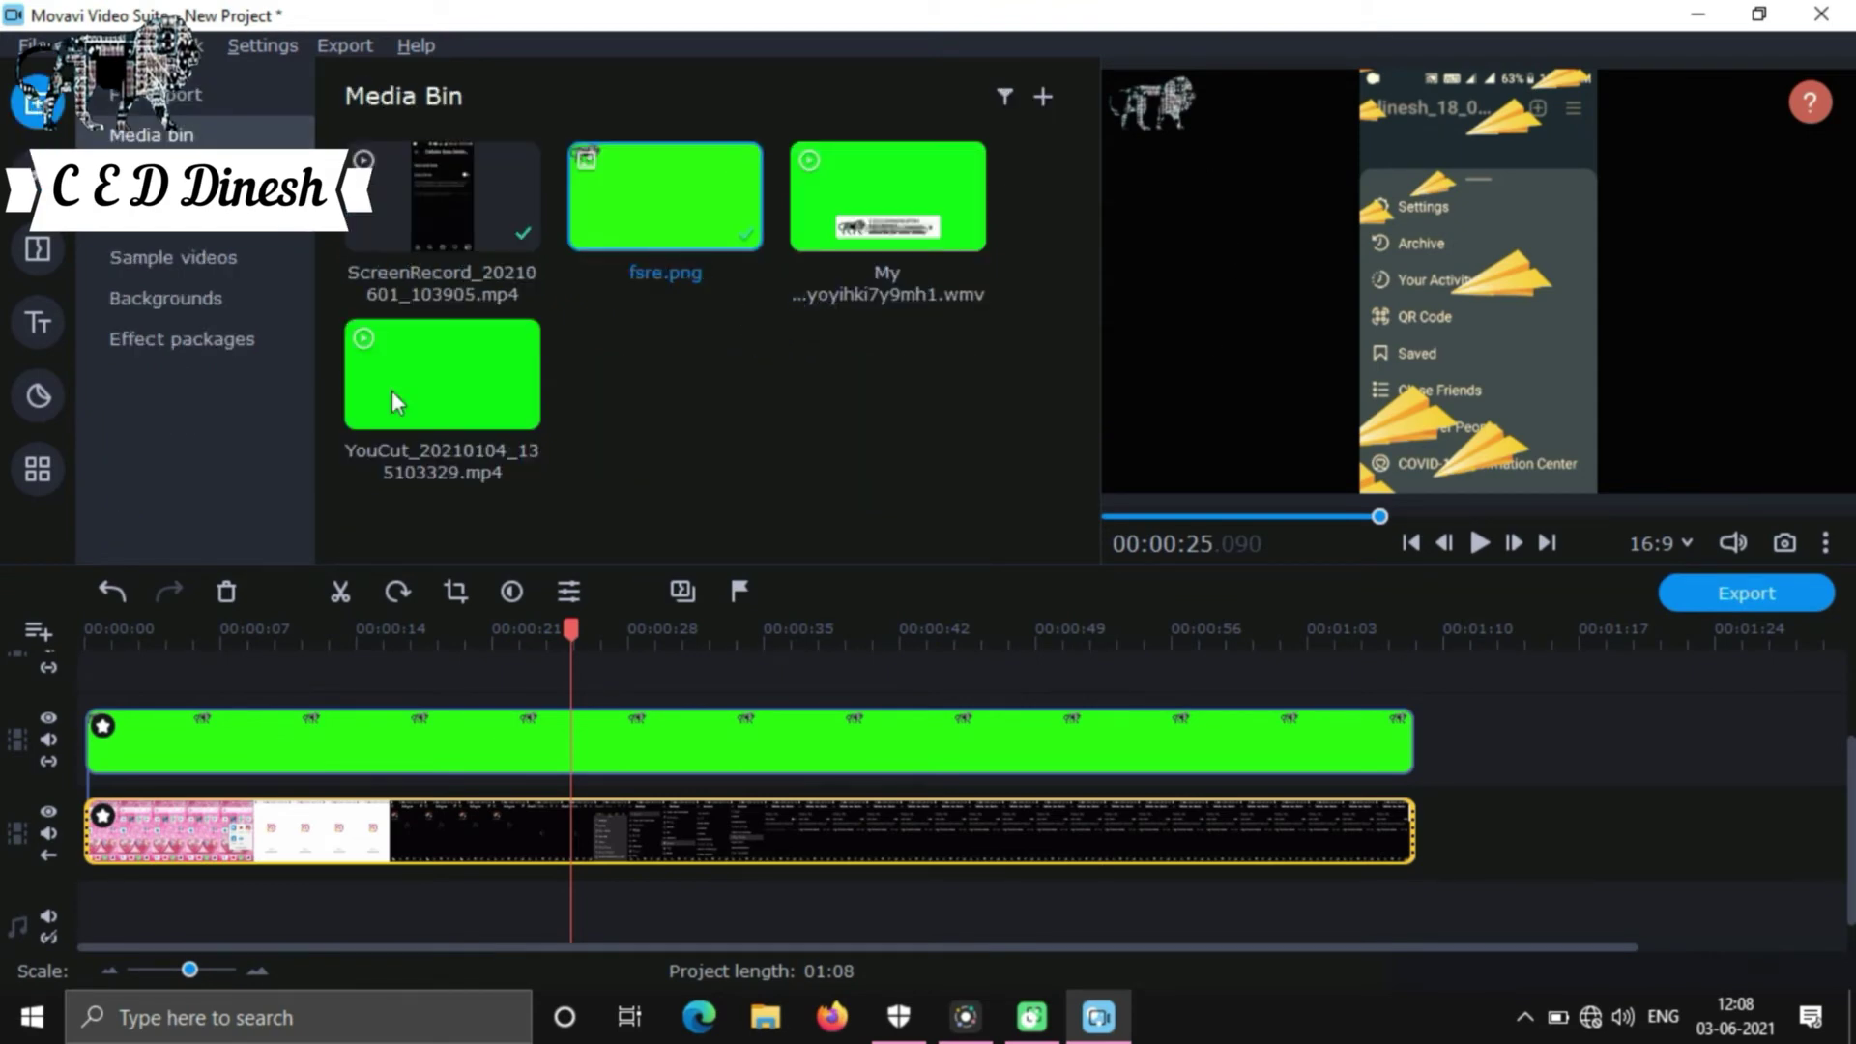
Step: Place the green-screen subscribe WMV clip from the media bin on a new overlay track at about 26 seconds
{"action": "left_click_drag", "start_coordinate": [875, 198], "coordinate": [595, 683]}
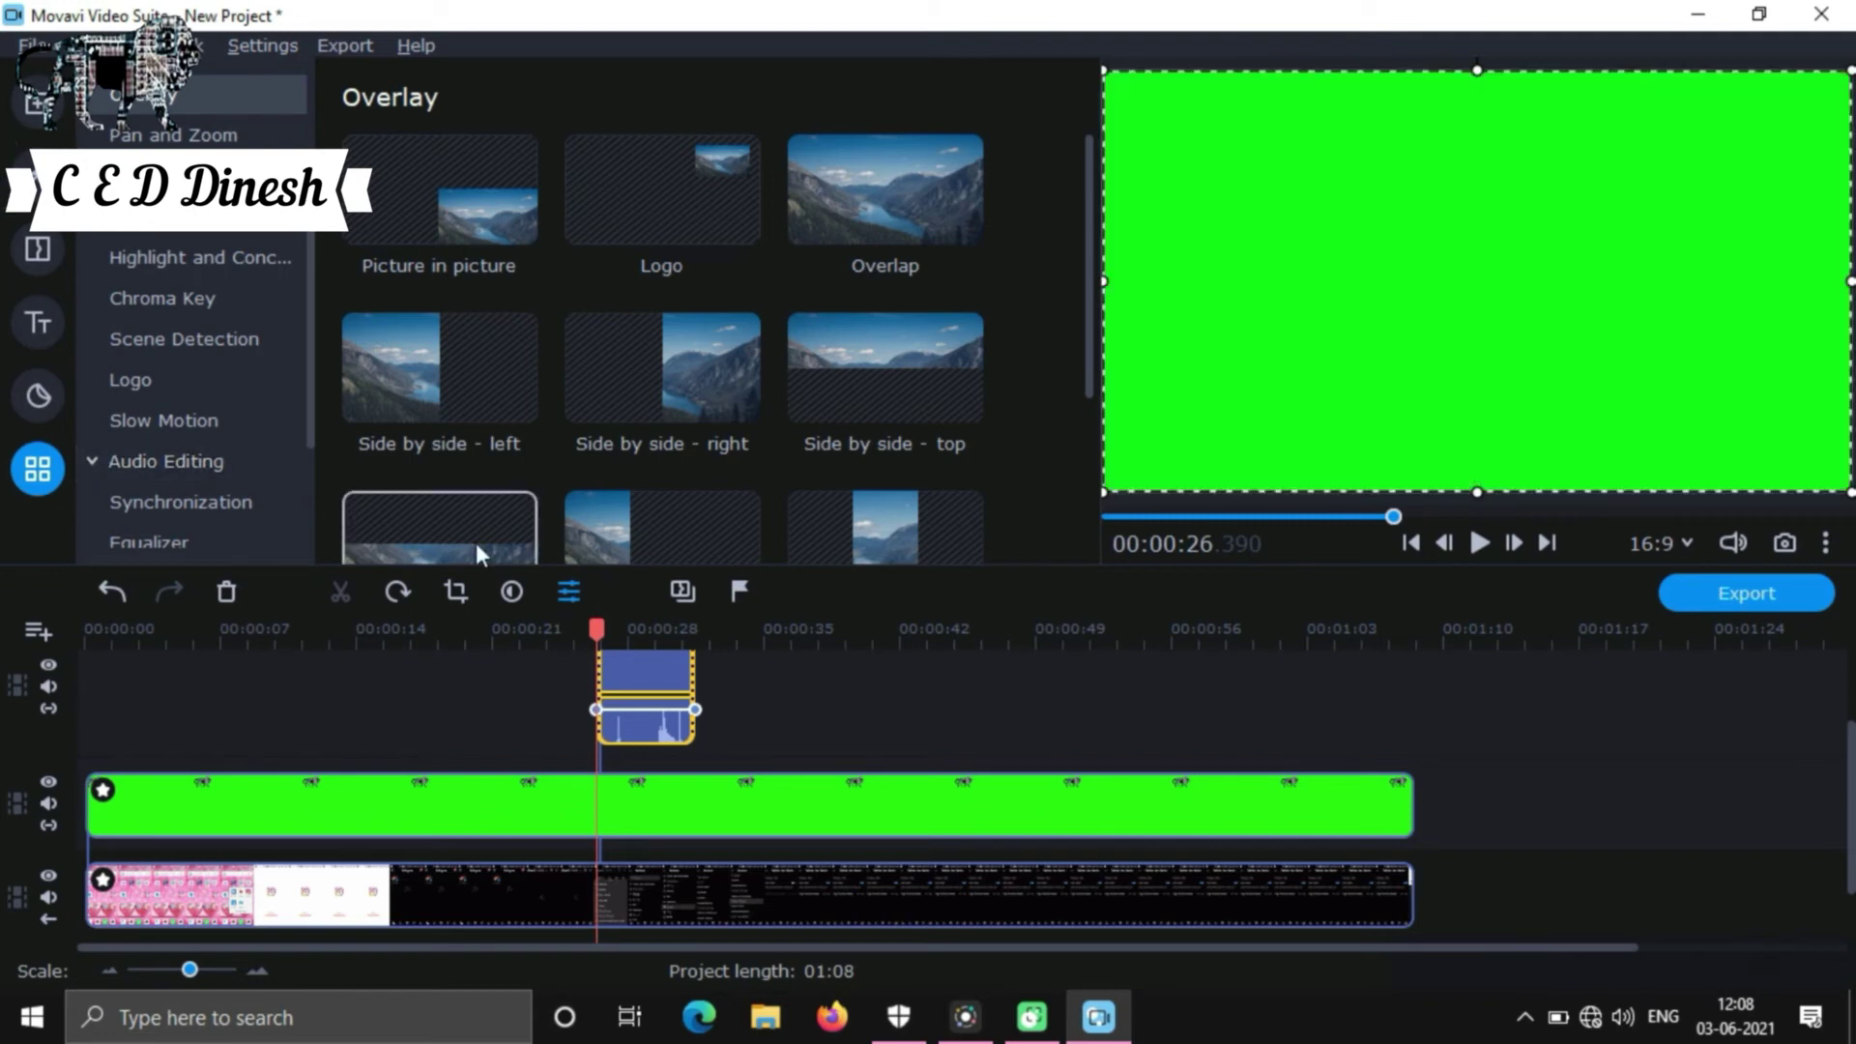
{"action": "left_click", "coordinate": [569, 592]}
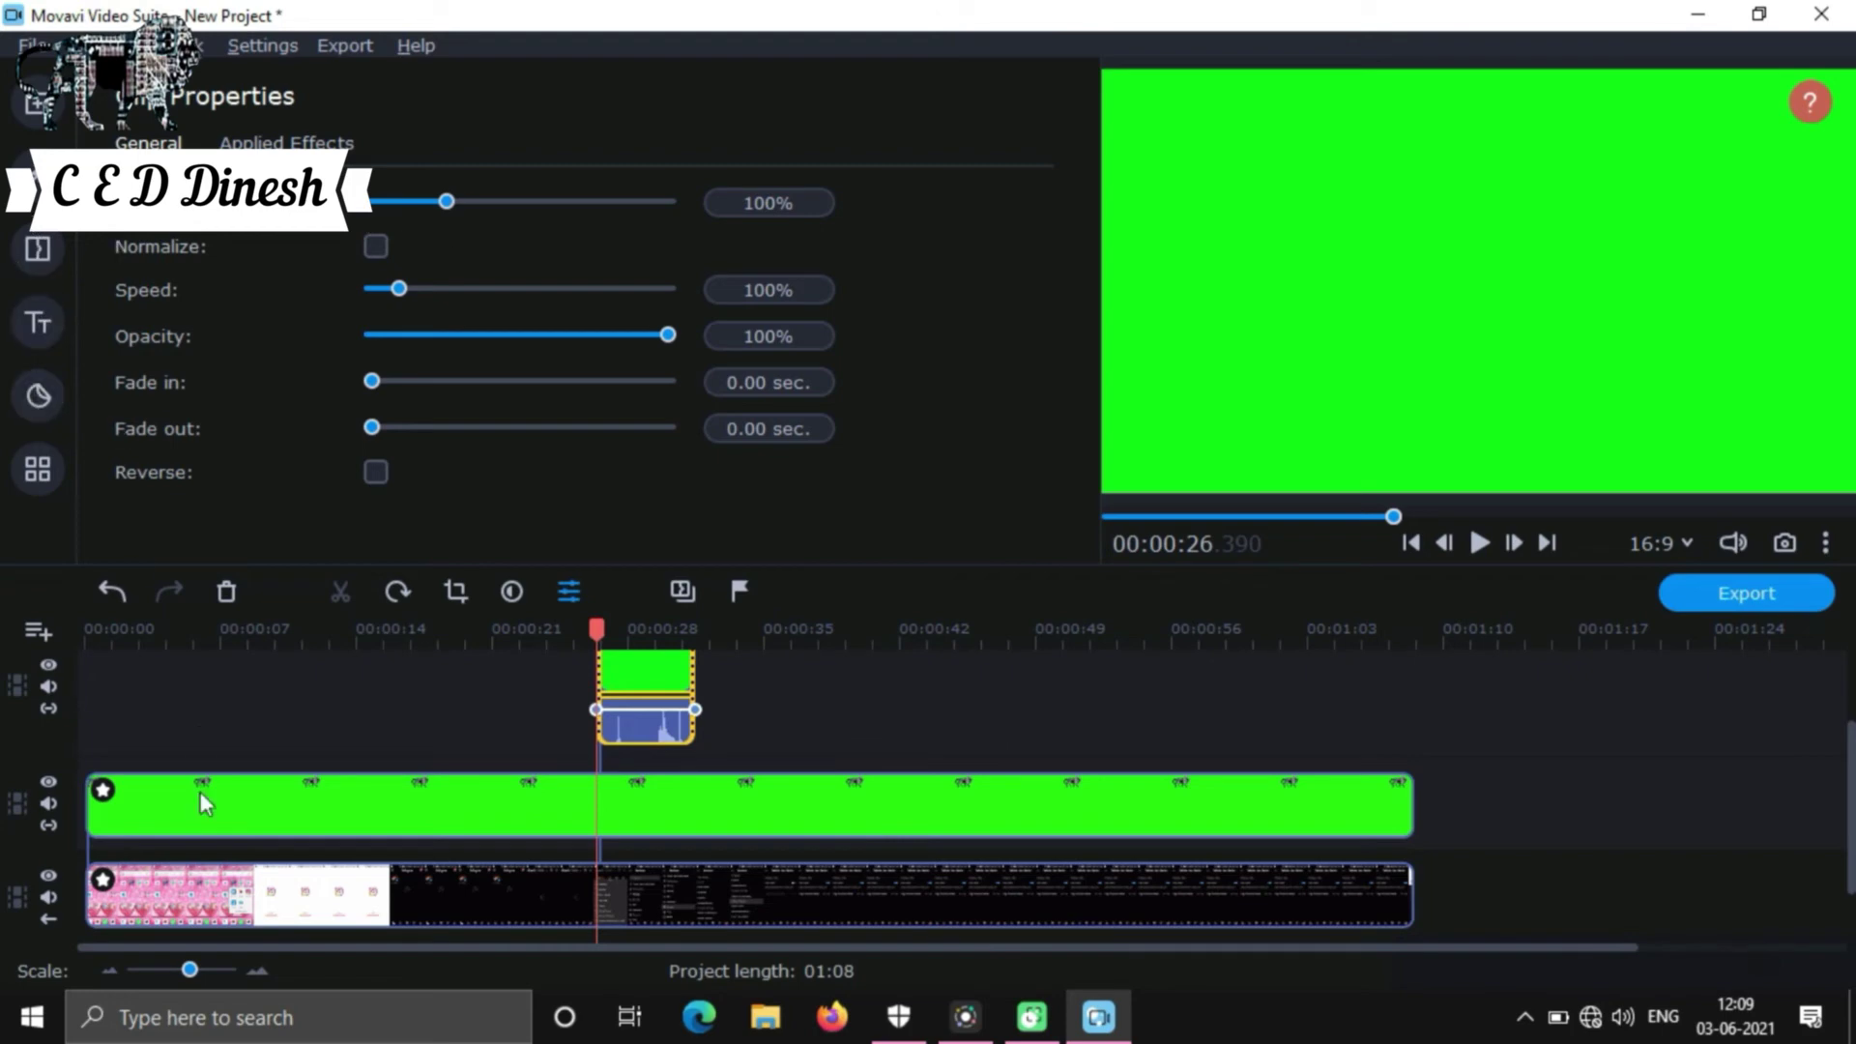
Step: Remove the subscribe clip's background with Chroma Key, sampling its green at a frame where the banner shows
{"action": "left_click", "coordinate": [211, 826]}
{"action": "left_click", "coordinate": [208, 824]}
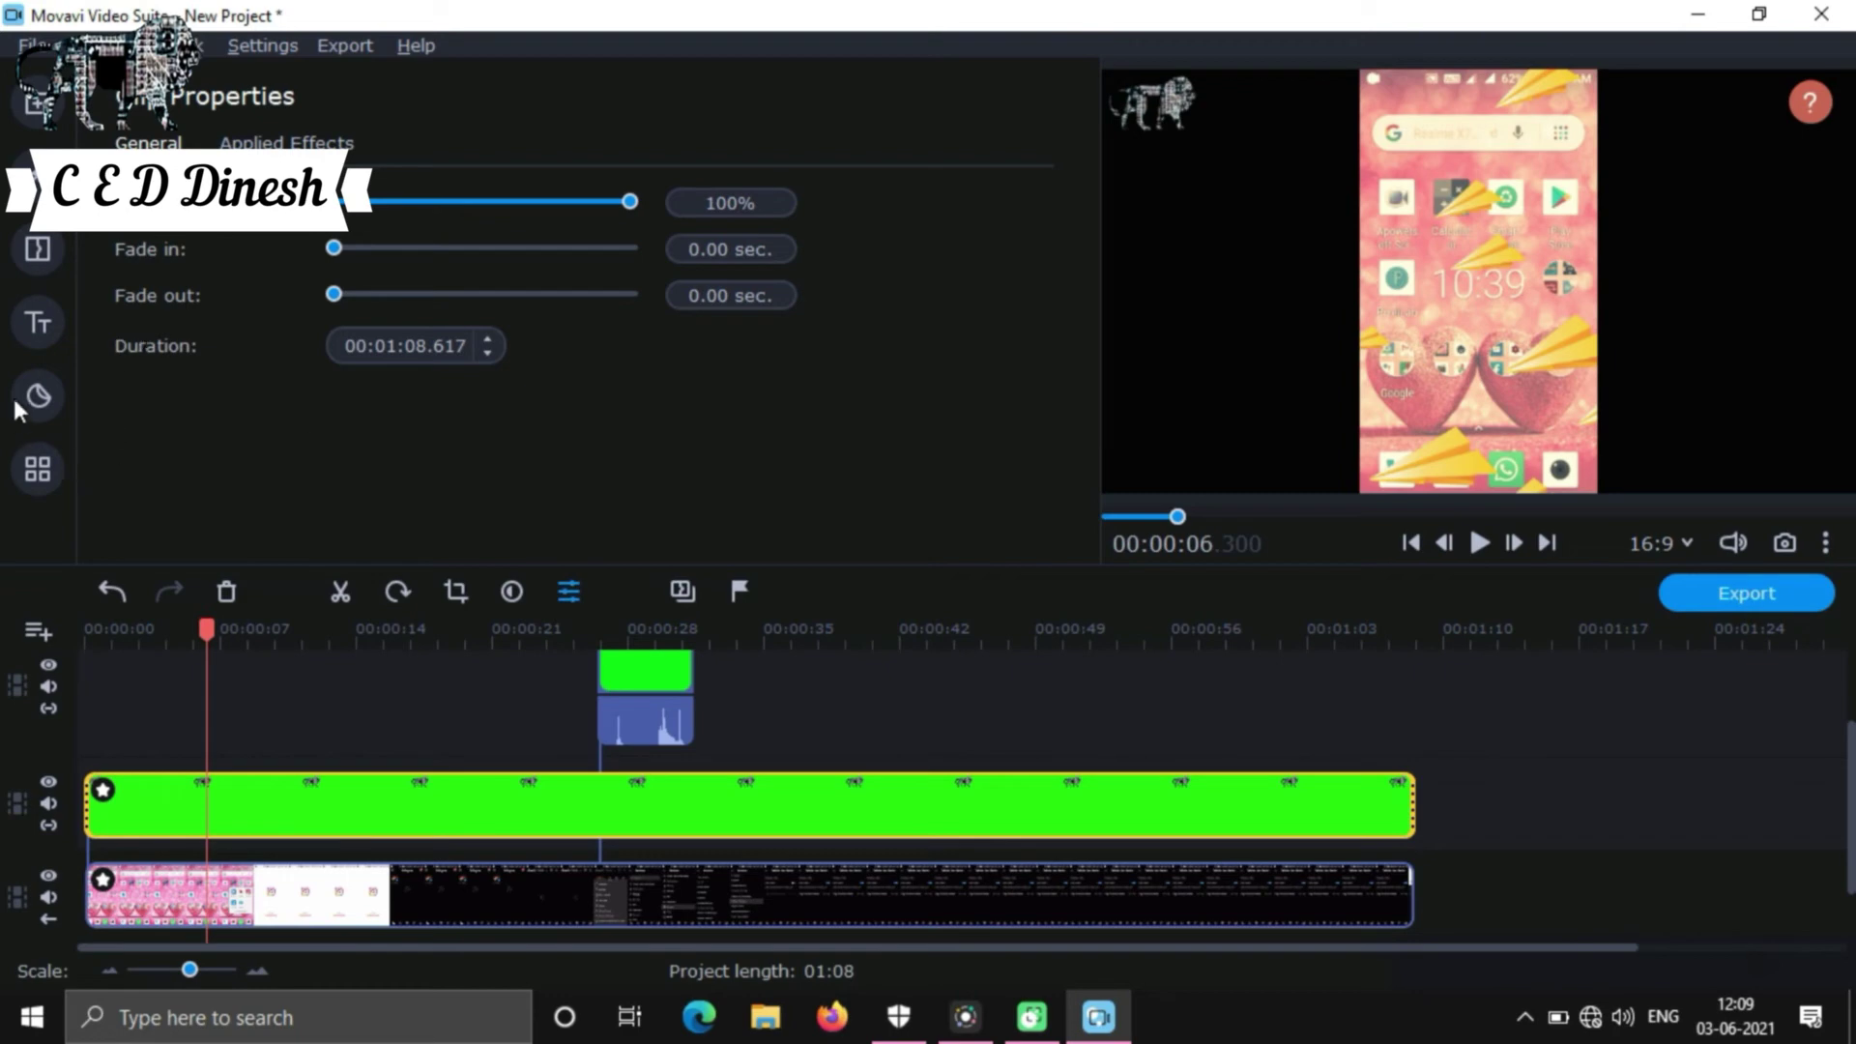
{"action": "left_click", "coordinate": [38, 469]}
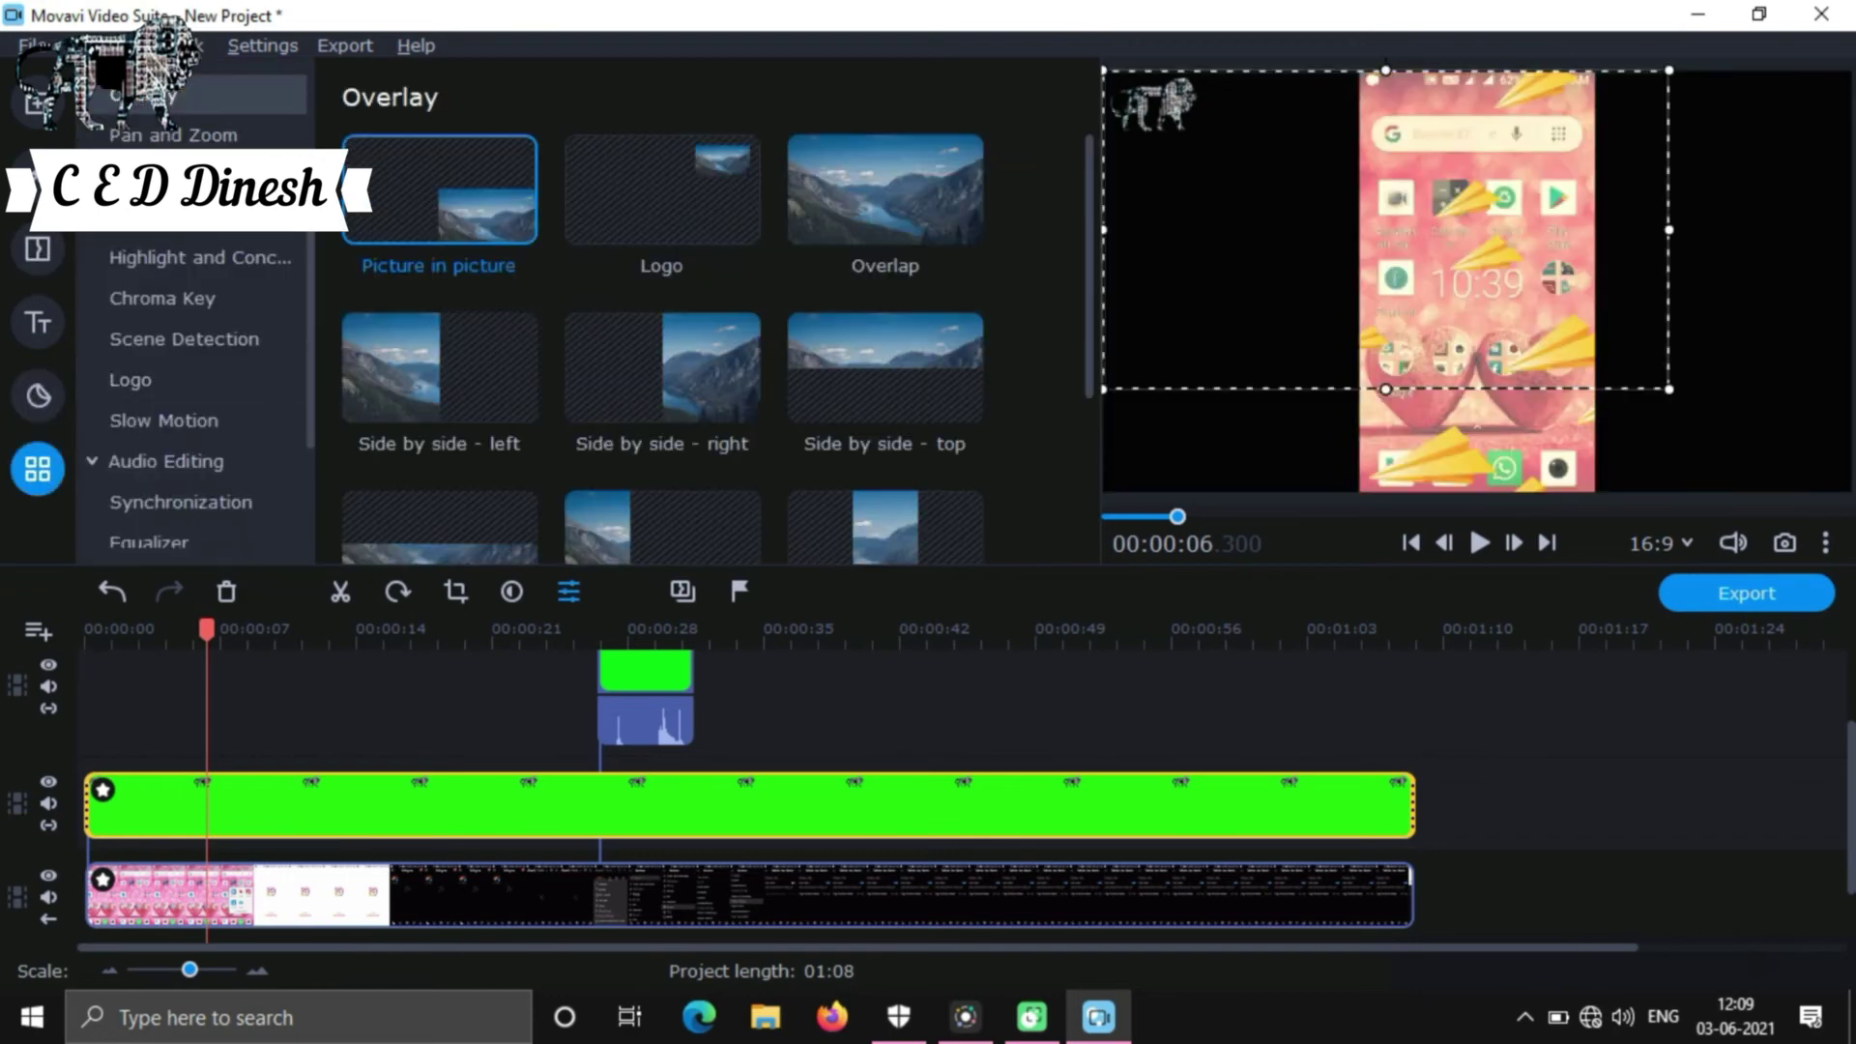
{"action": "scroll", "coordinate": [140, 426], "scroll_direction": "down", "scroll_amount": 2}
{"action": "scroll", "coordinate": [136, 437], "scroll_direction": "up", "scroll_amount": 4}
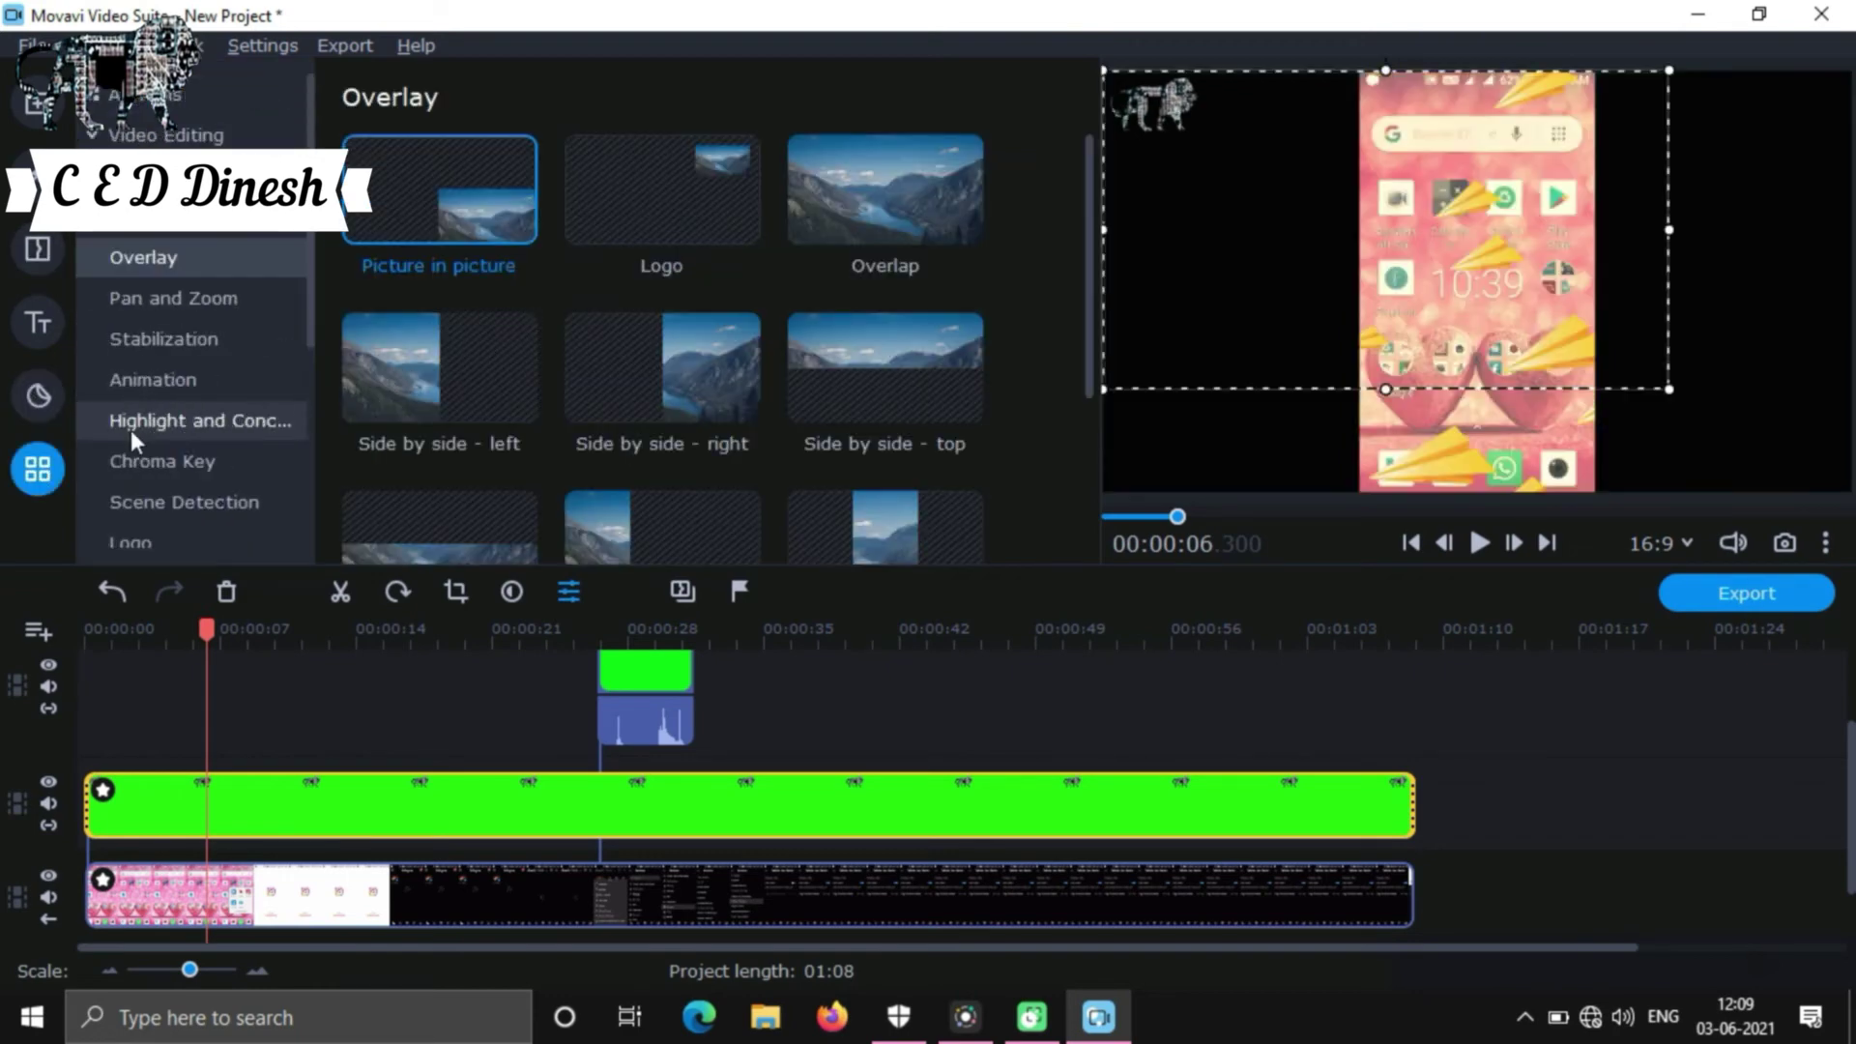
{"action": "left_click", "coordinate": [220, 468]}
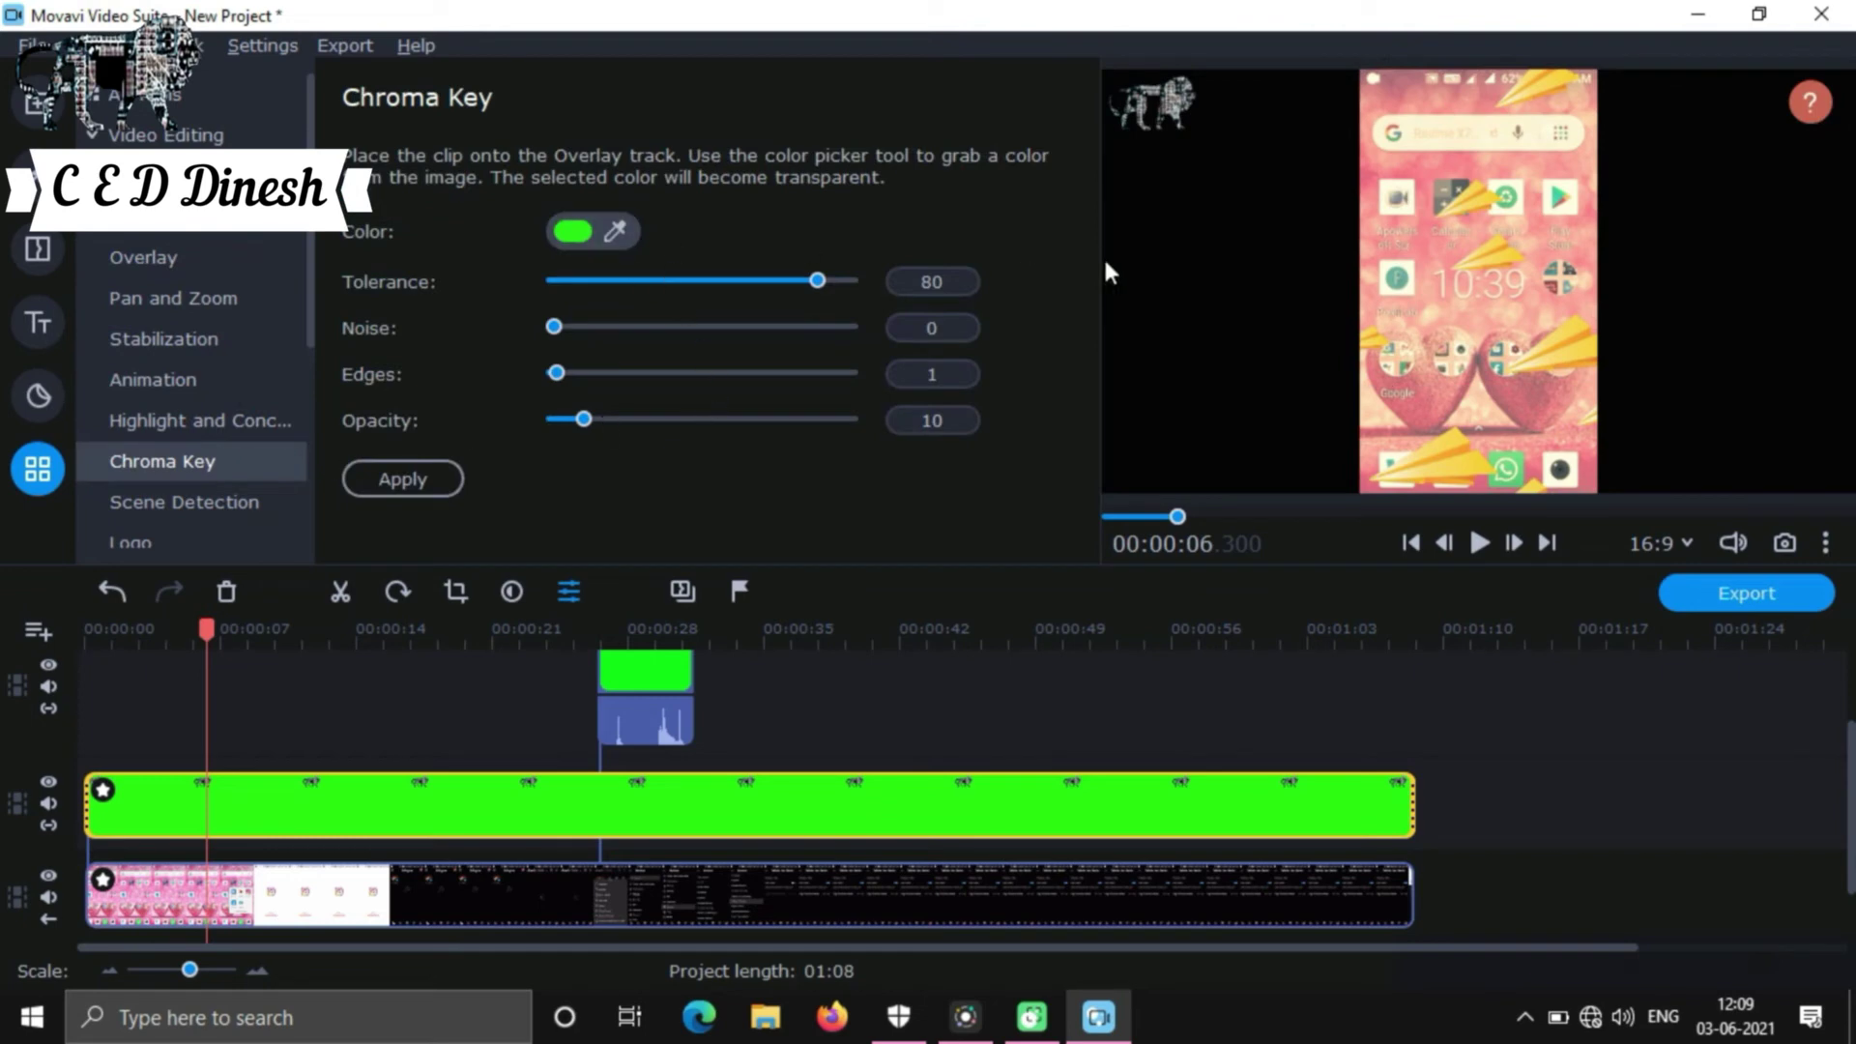
{"action": "left_click", "coordinate": [642, 628]}
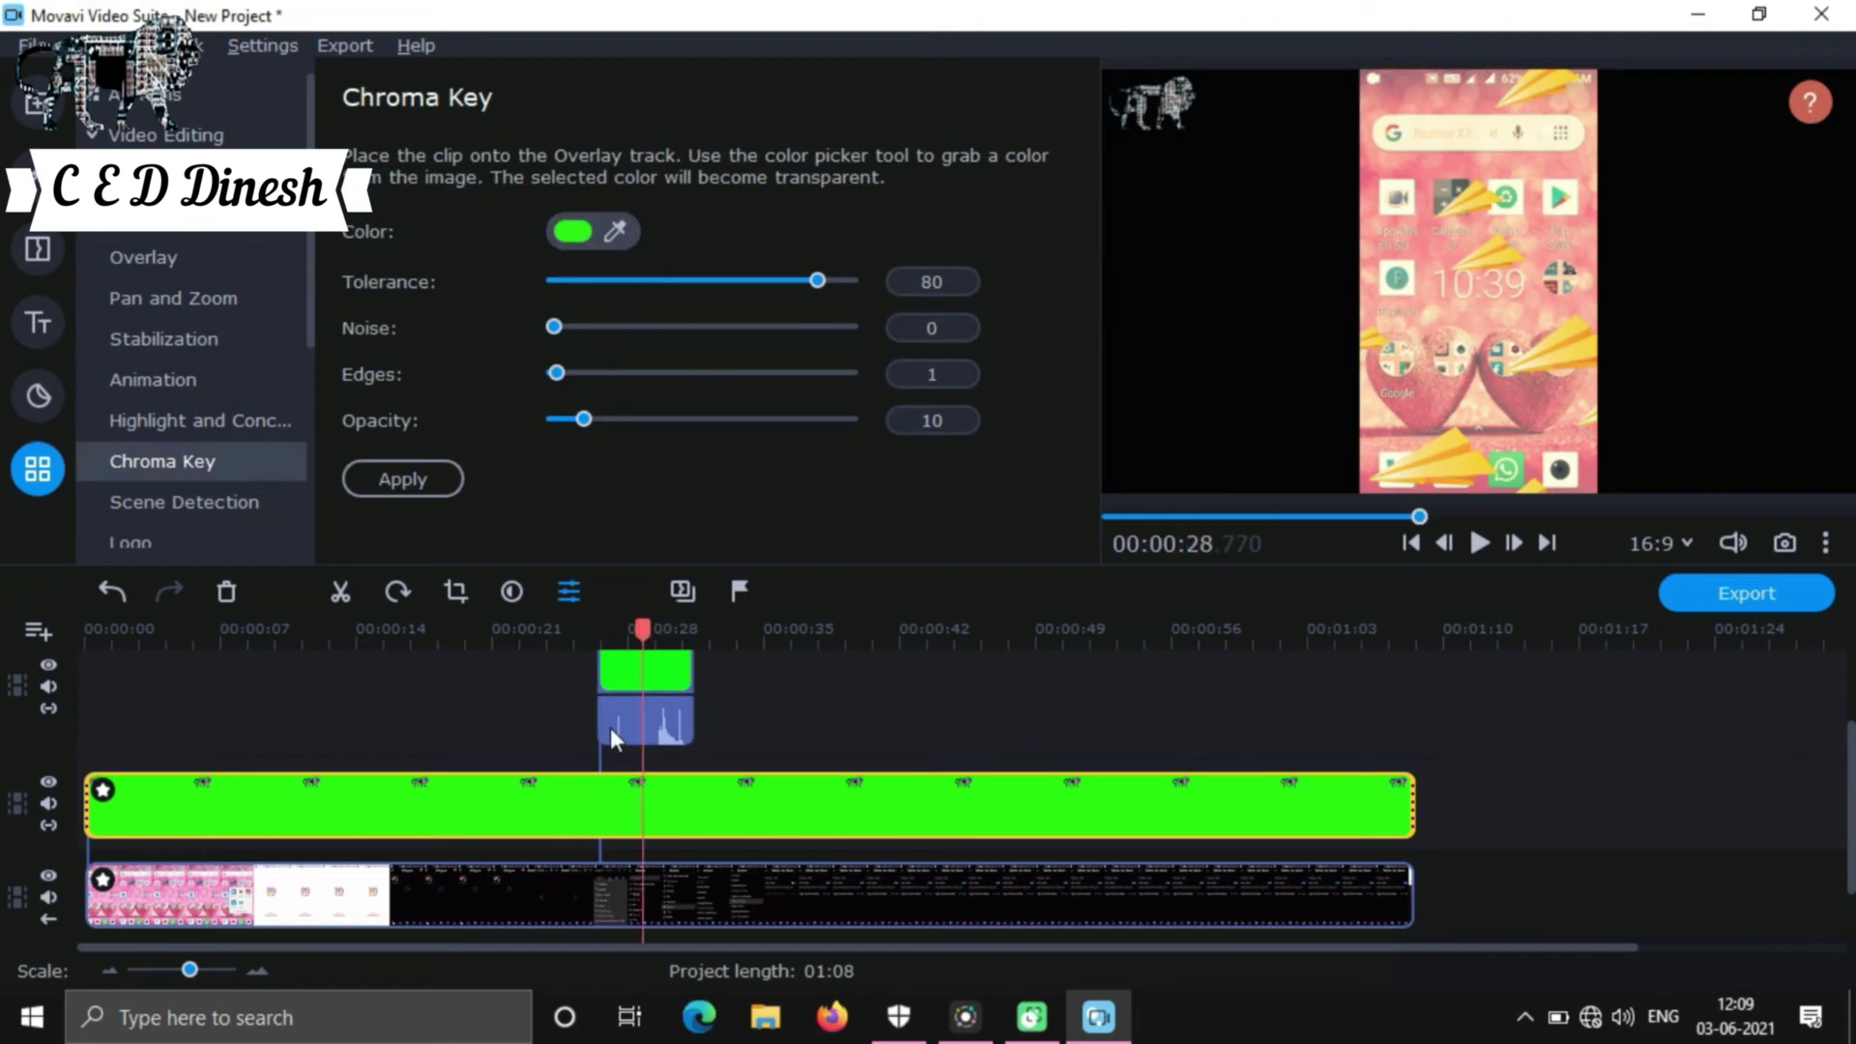
{"action": "left_click", "coordinate": [653, 688]}
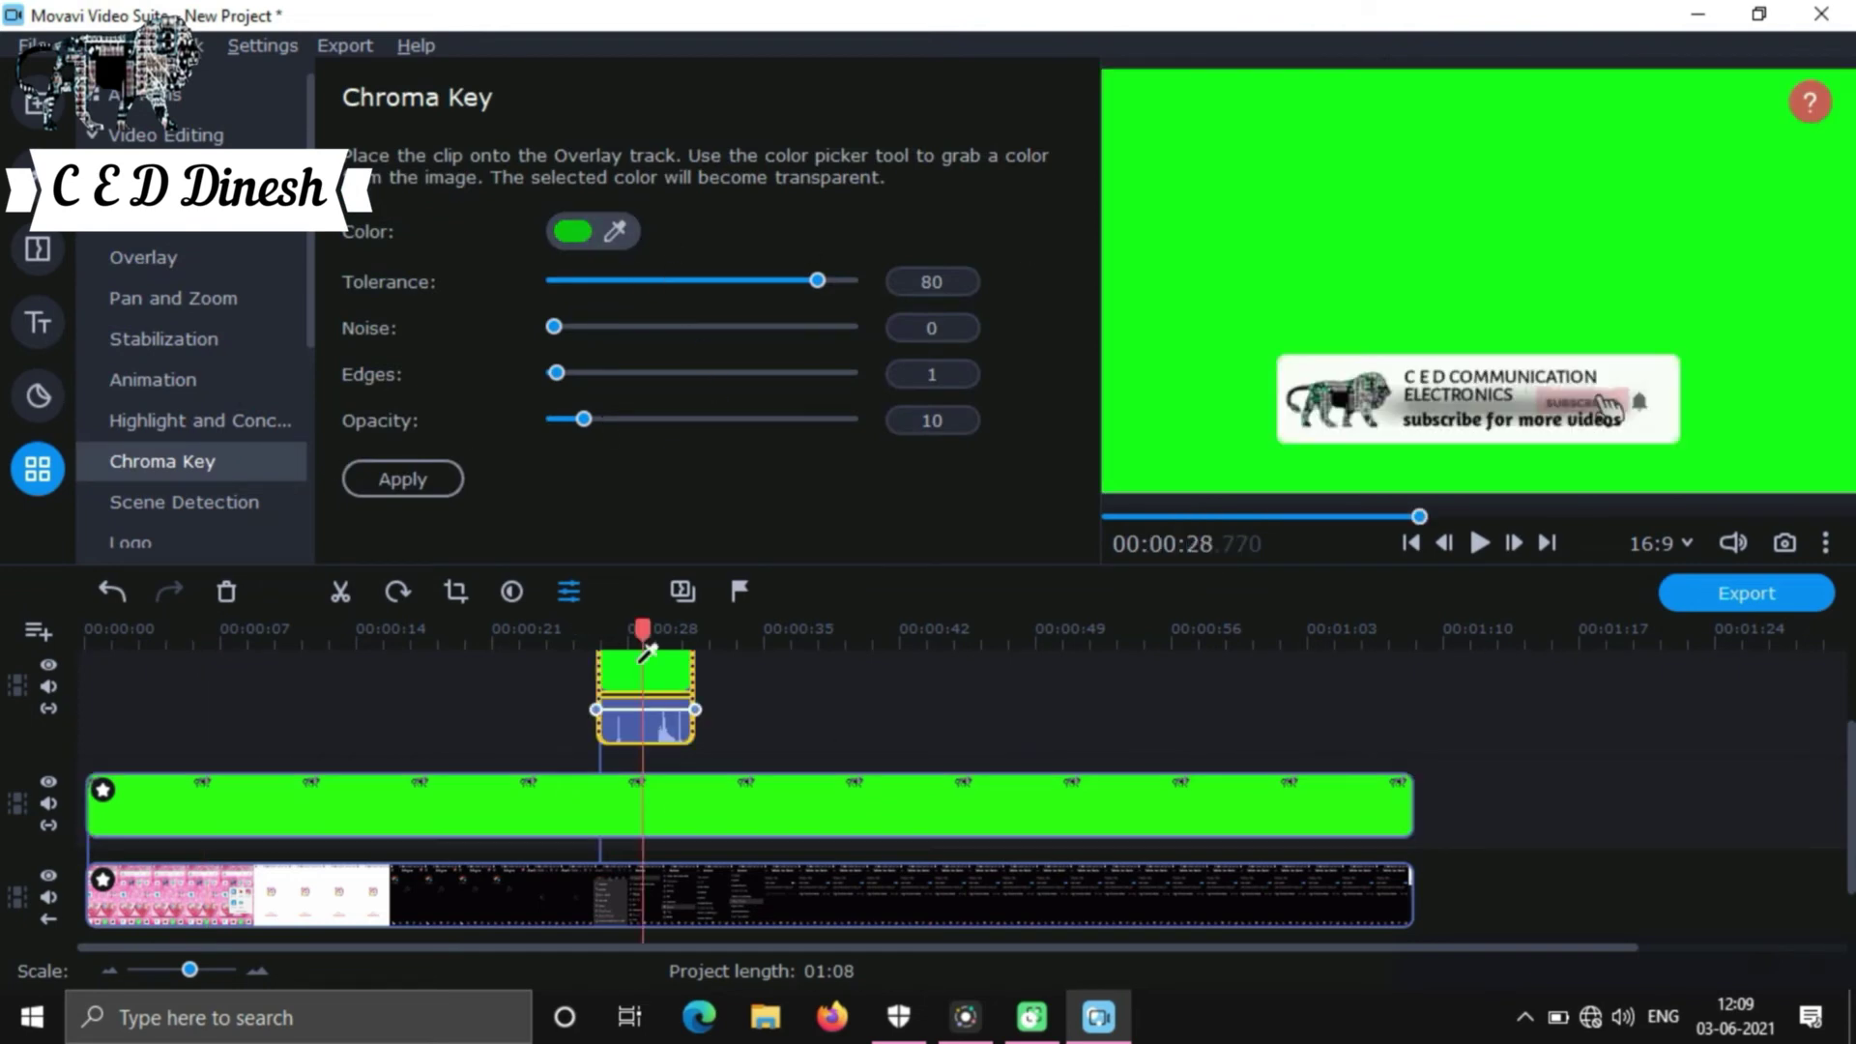
{"action": "left_click", "coordinate": [1275, 232]}
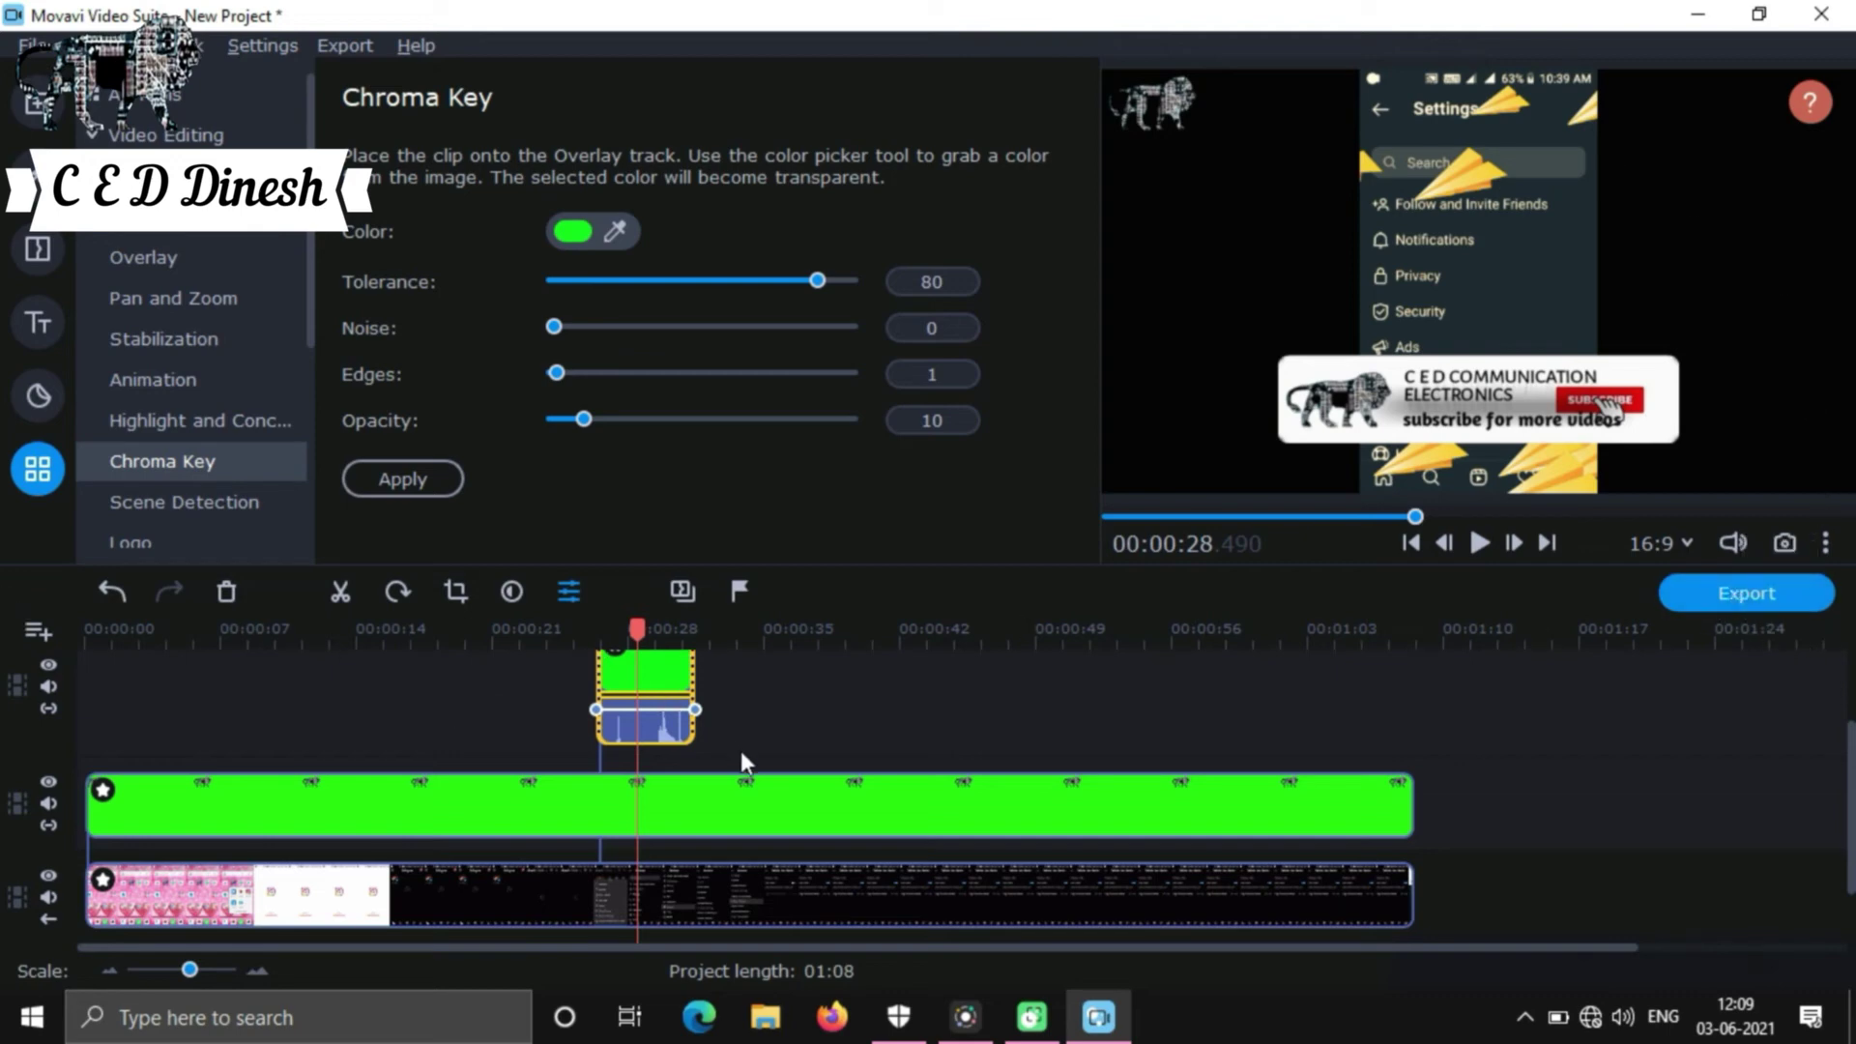
Step: Set up the project's export for TVs with the Apple TV 4K preset and Highest quality
{"action": "left_click", "coordinate": [1737, 597]}
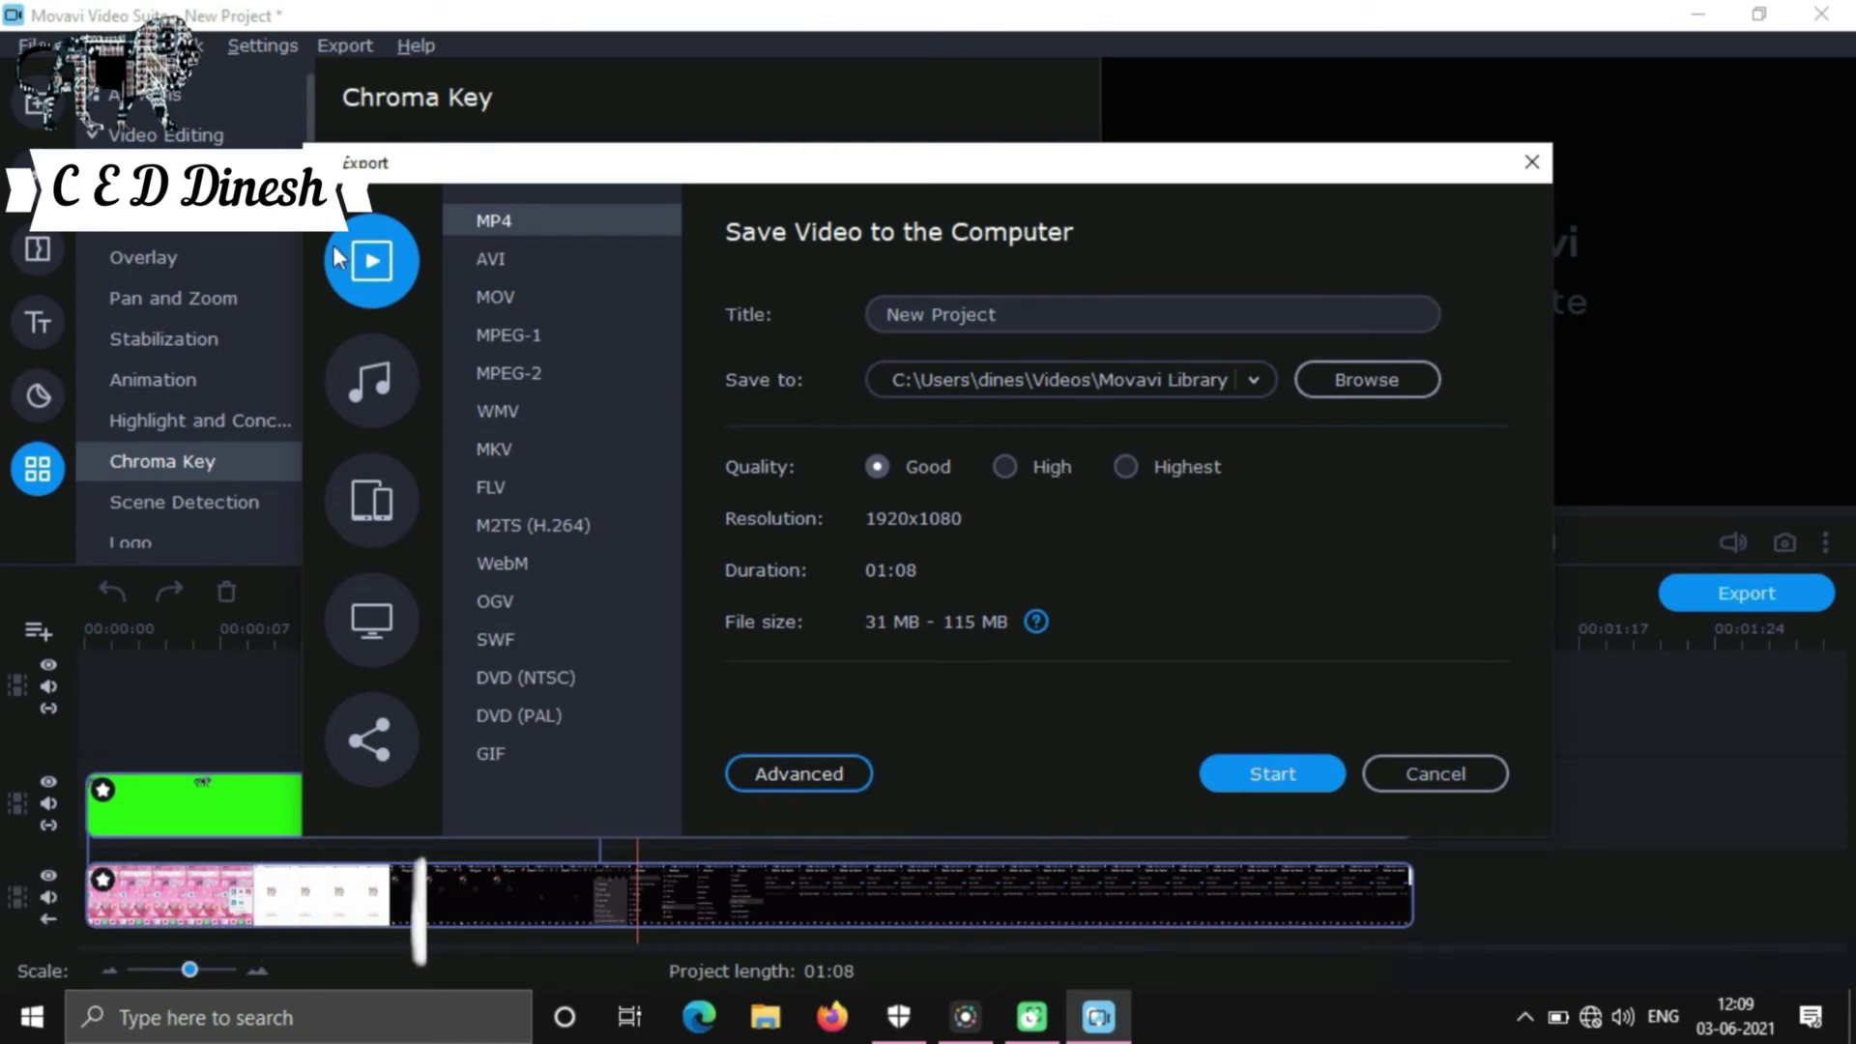
{"action": "left_click", "coordinate": [366, 640]}
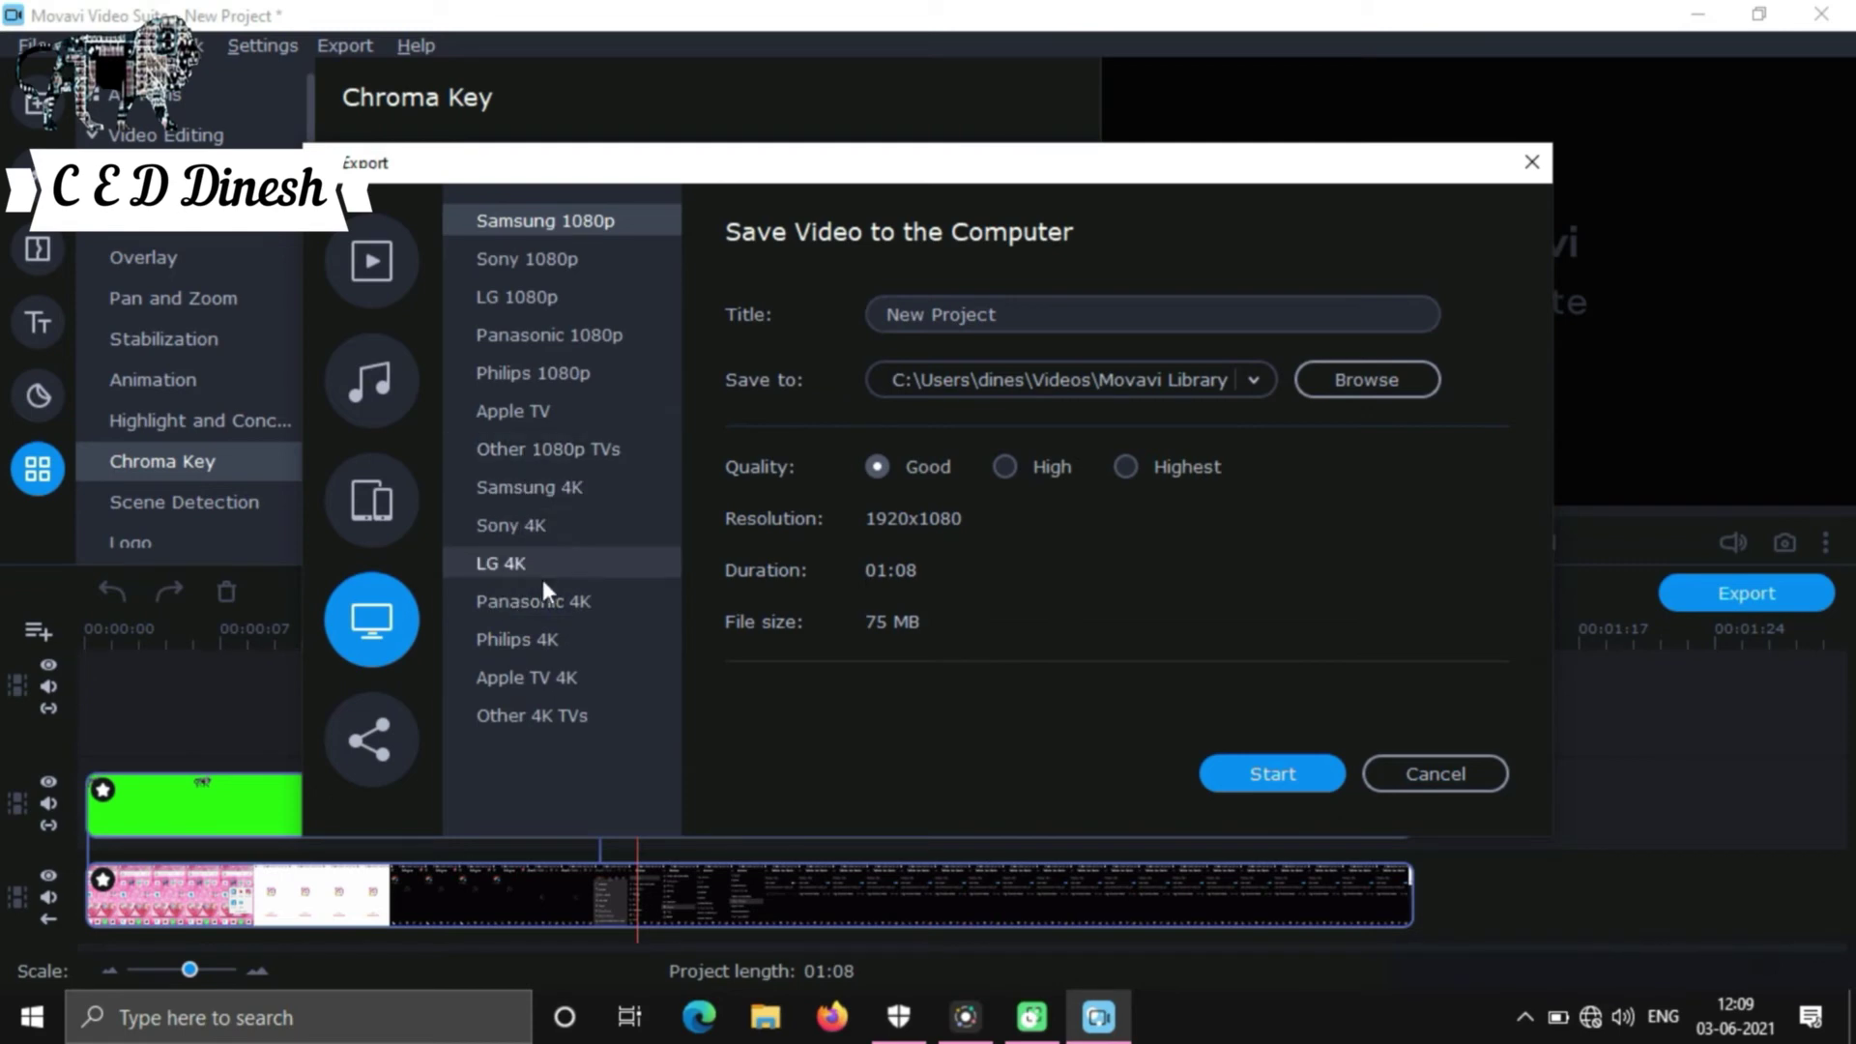
{"action": "left_click", "coordinate": [553, 678]}
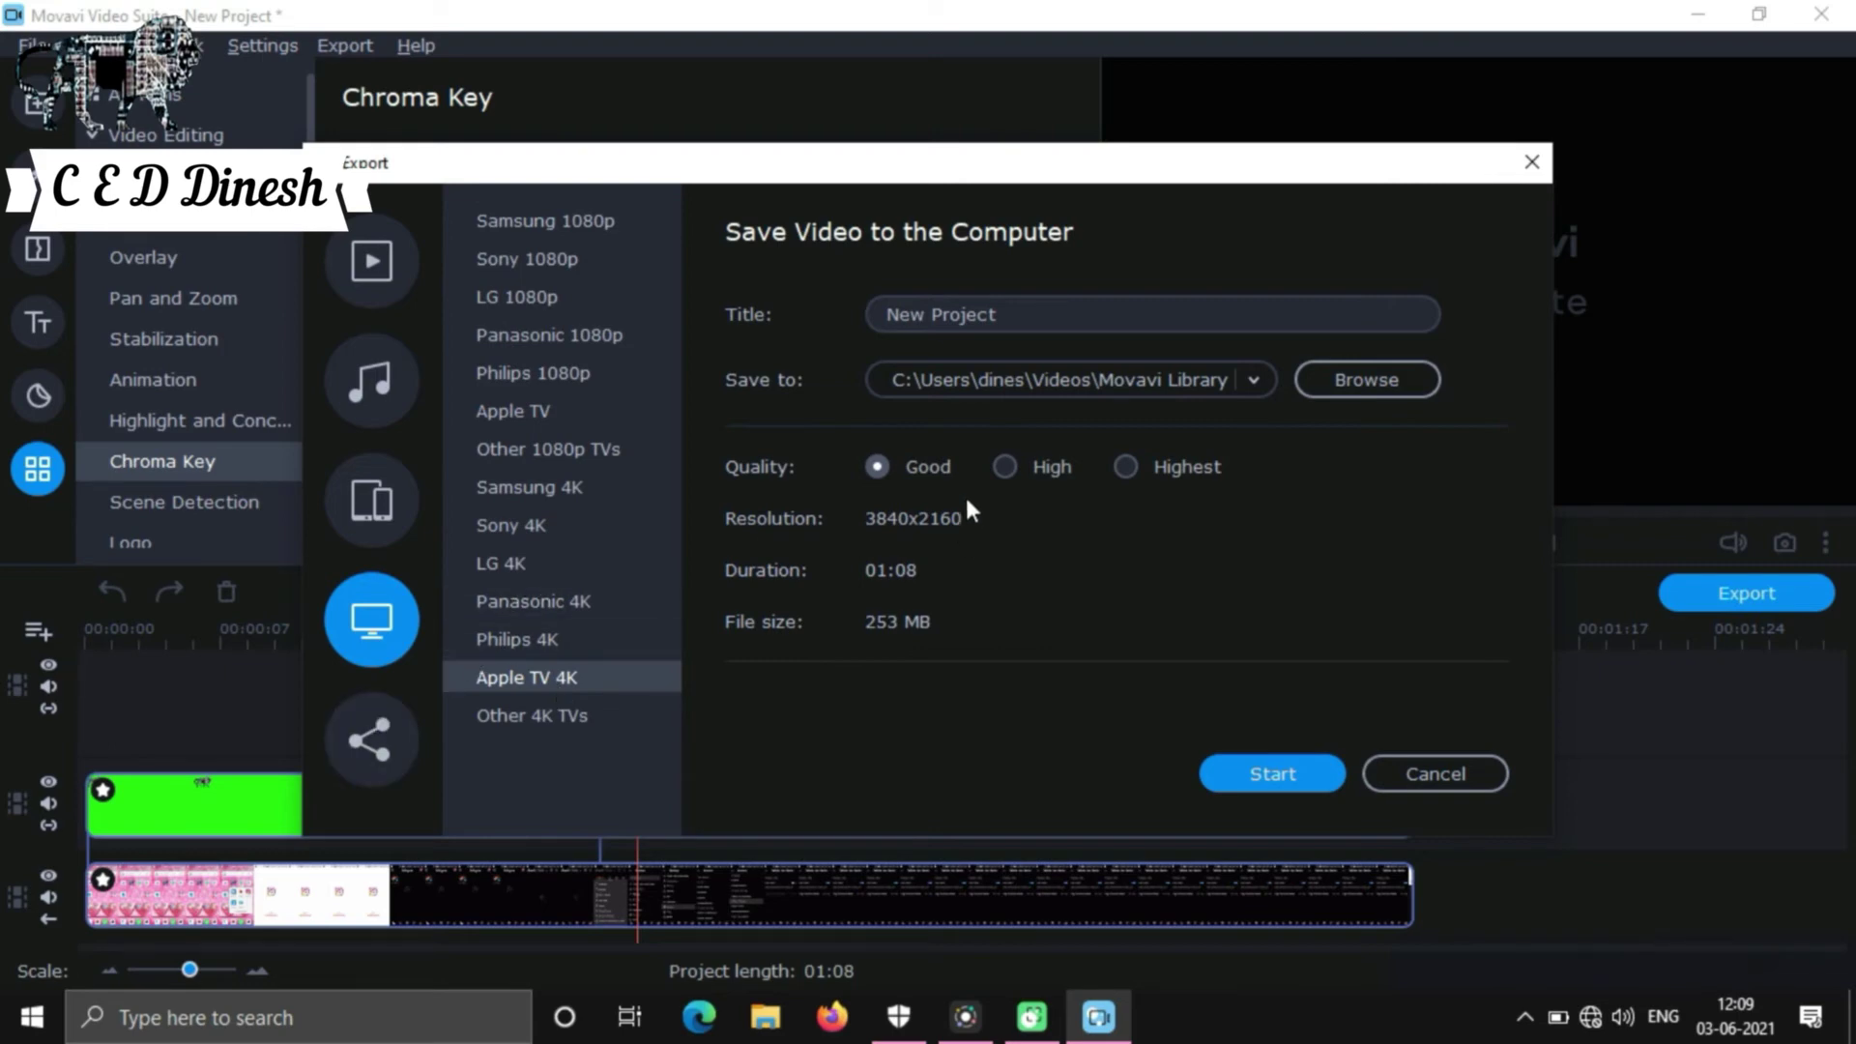
{"action": "left_click", "coordinate": [1166, 468]}
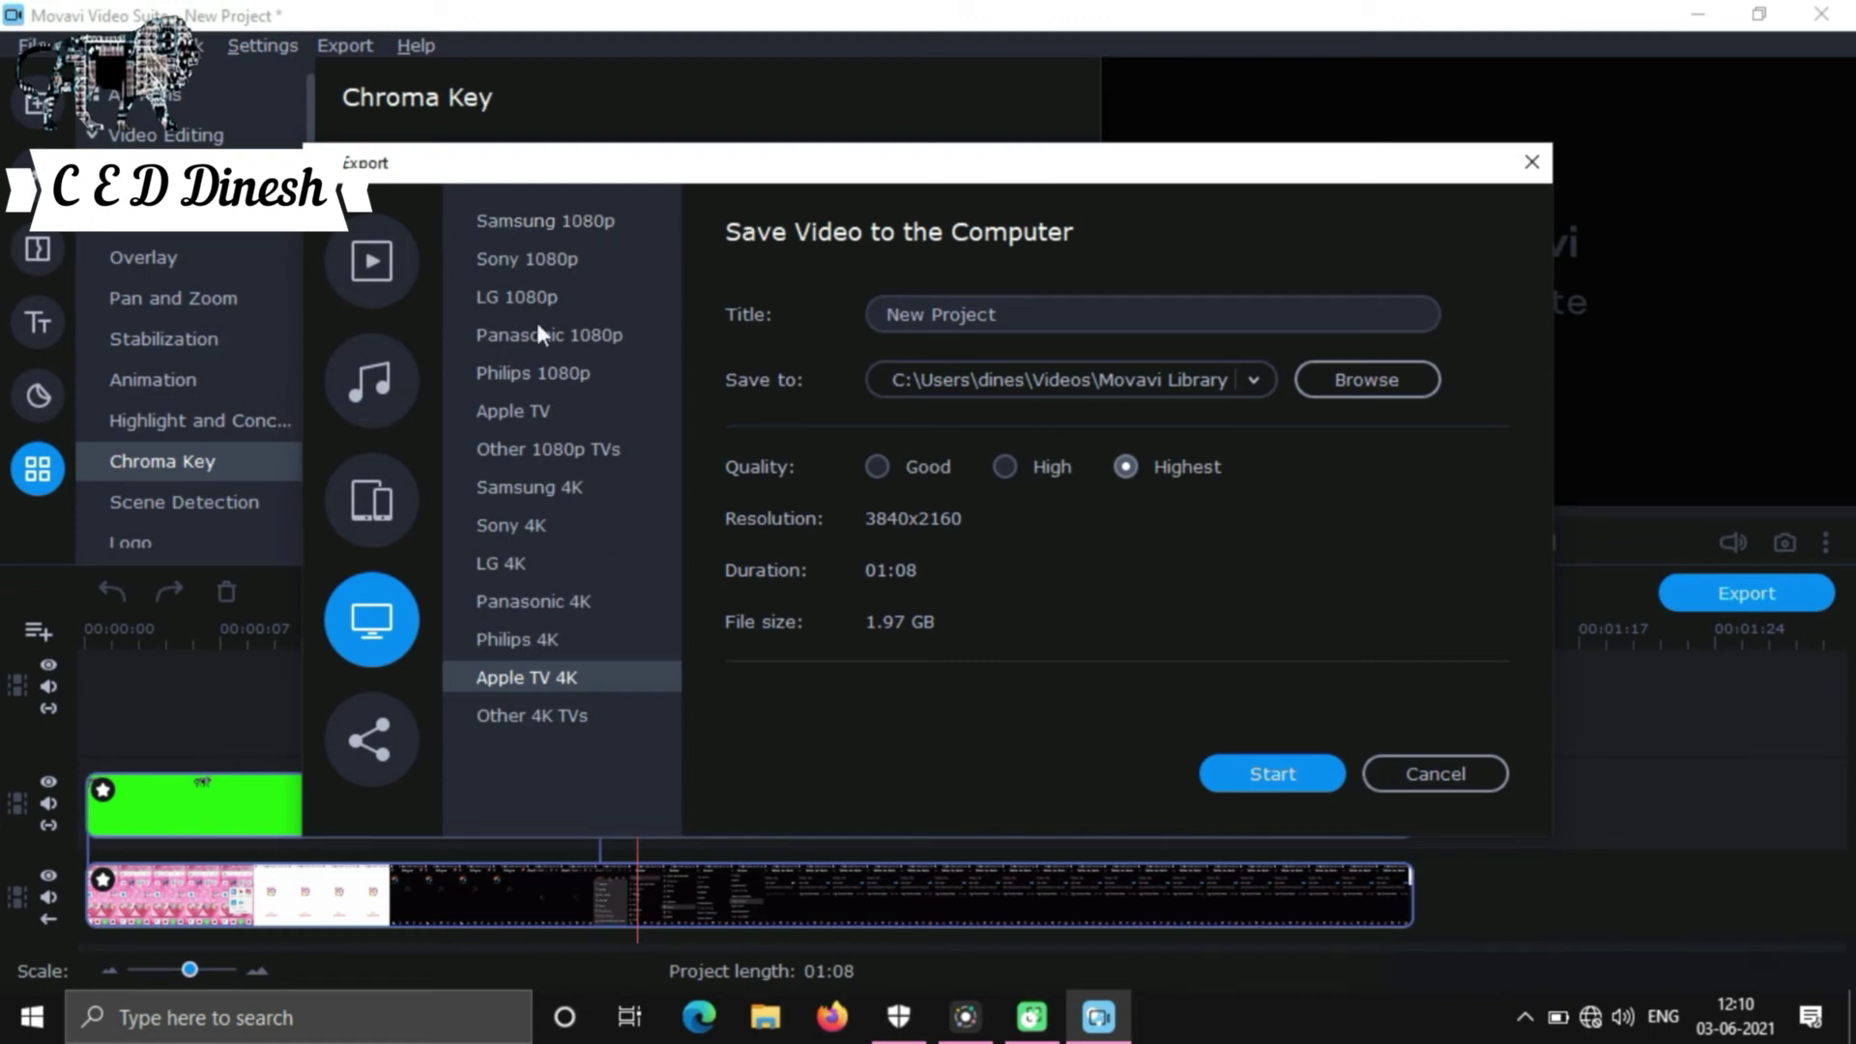
Step: Choose the Videos folder as the save location and start exporting the project
{"action": "left_click", "coordinate": [1351, 381]}
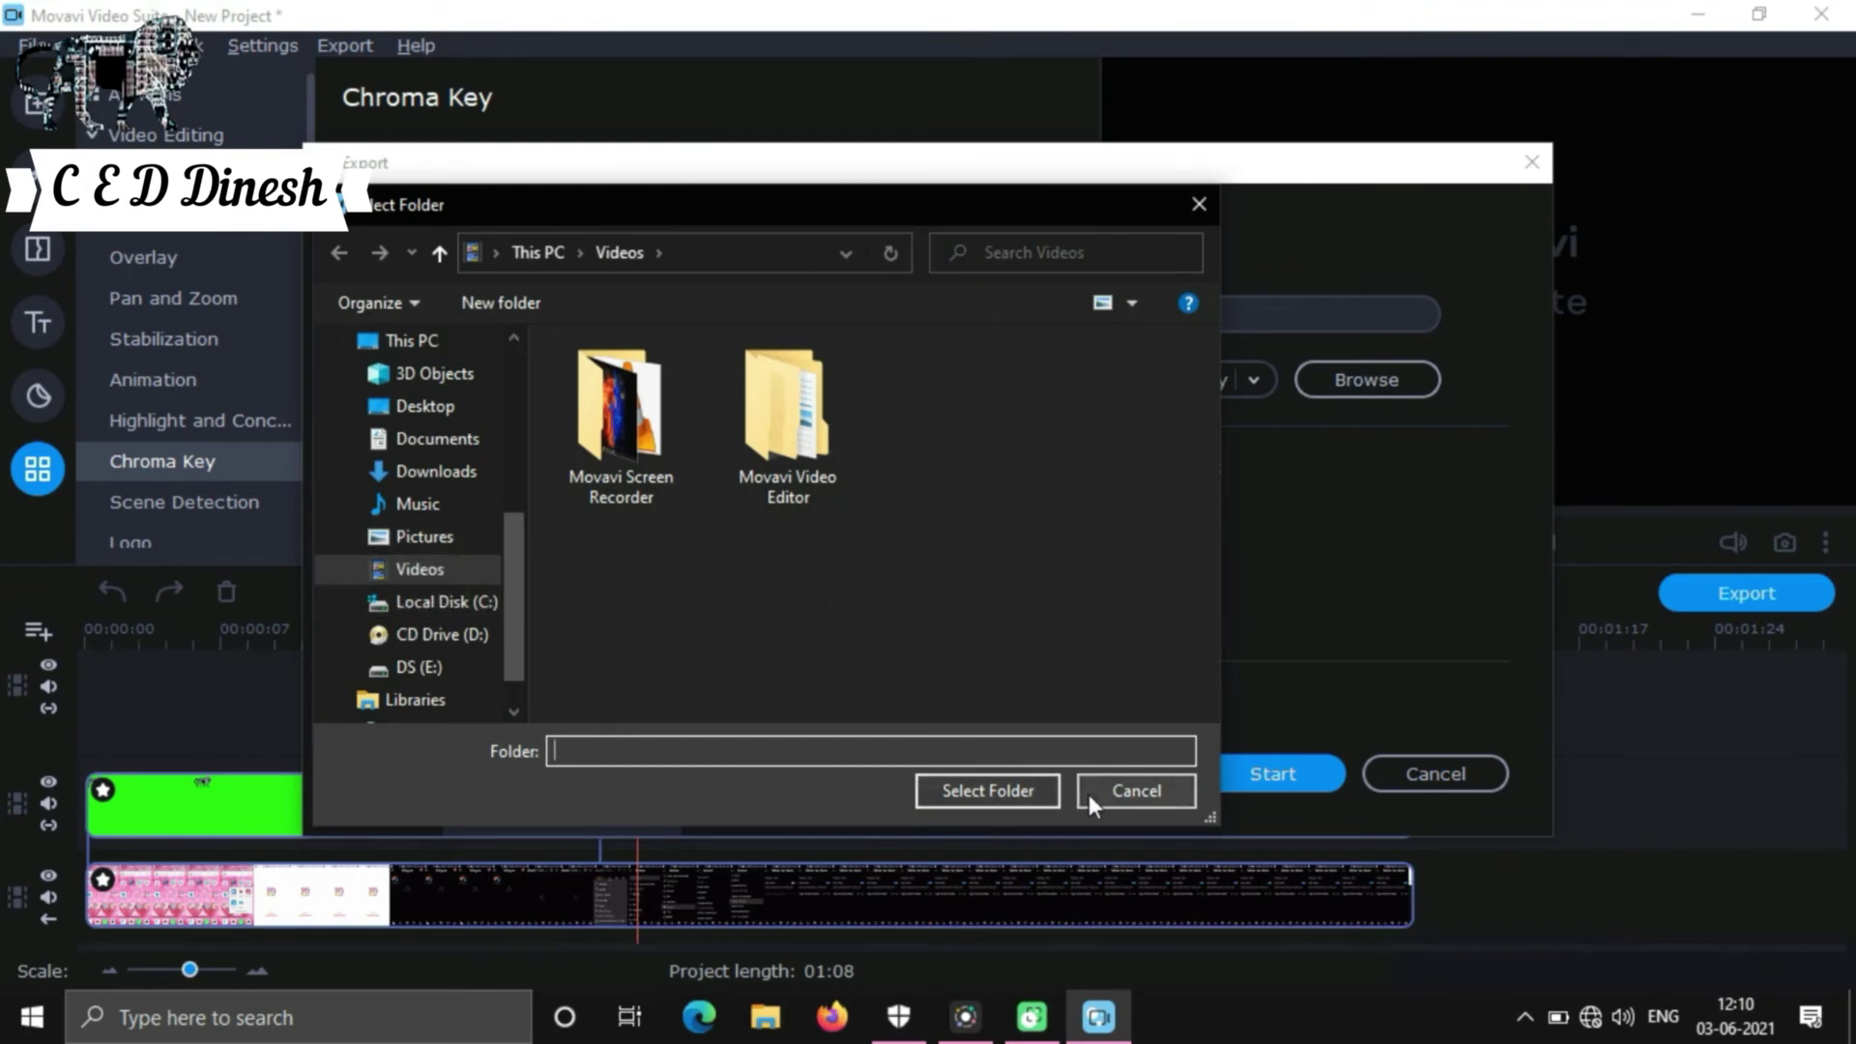
{"action": "left_click", "coordinate": [416, 570]}
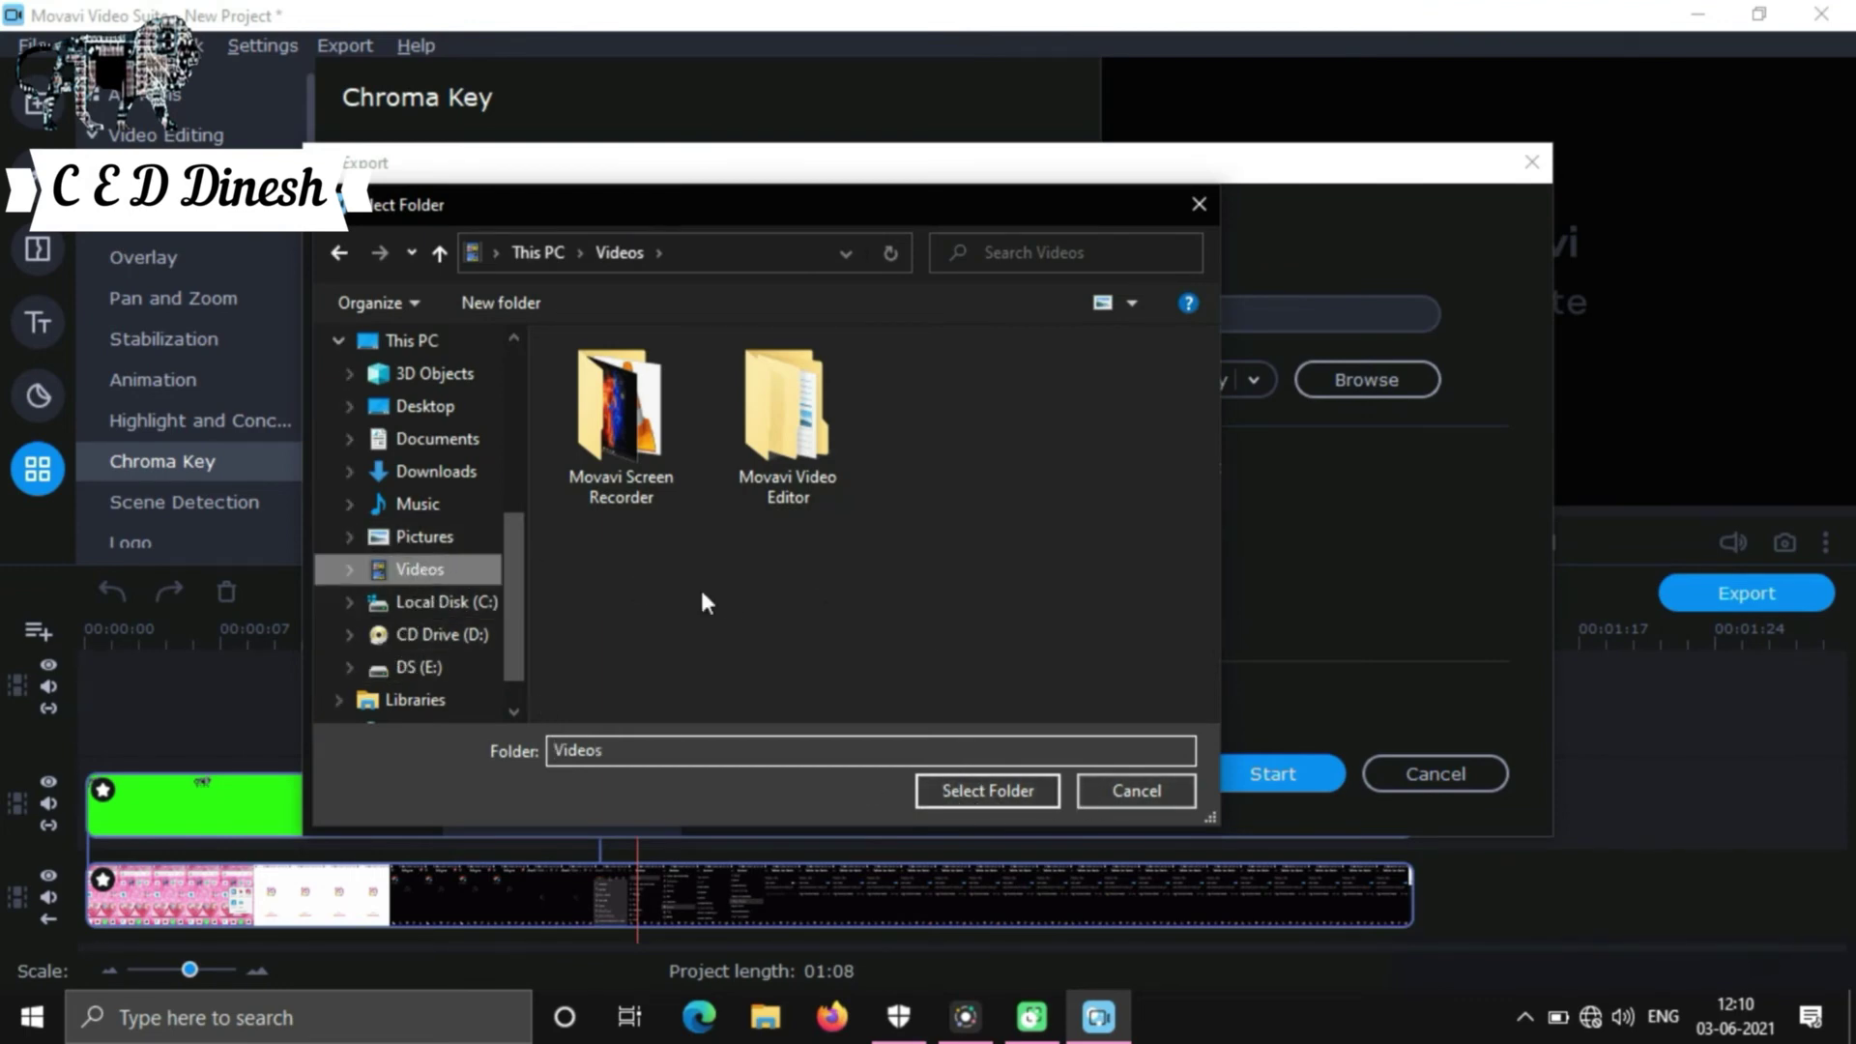
{"action": "left_click", "coordinate": [988, 787]}
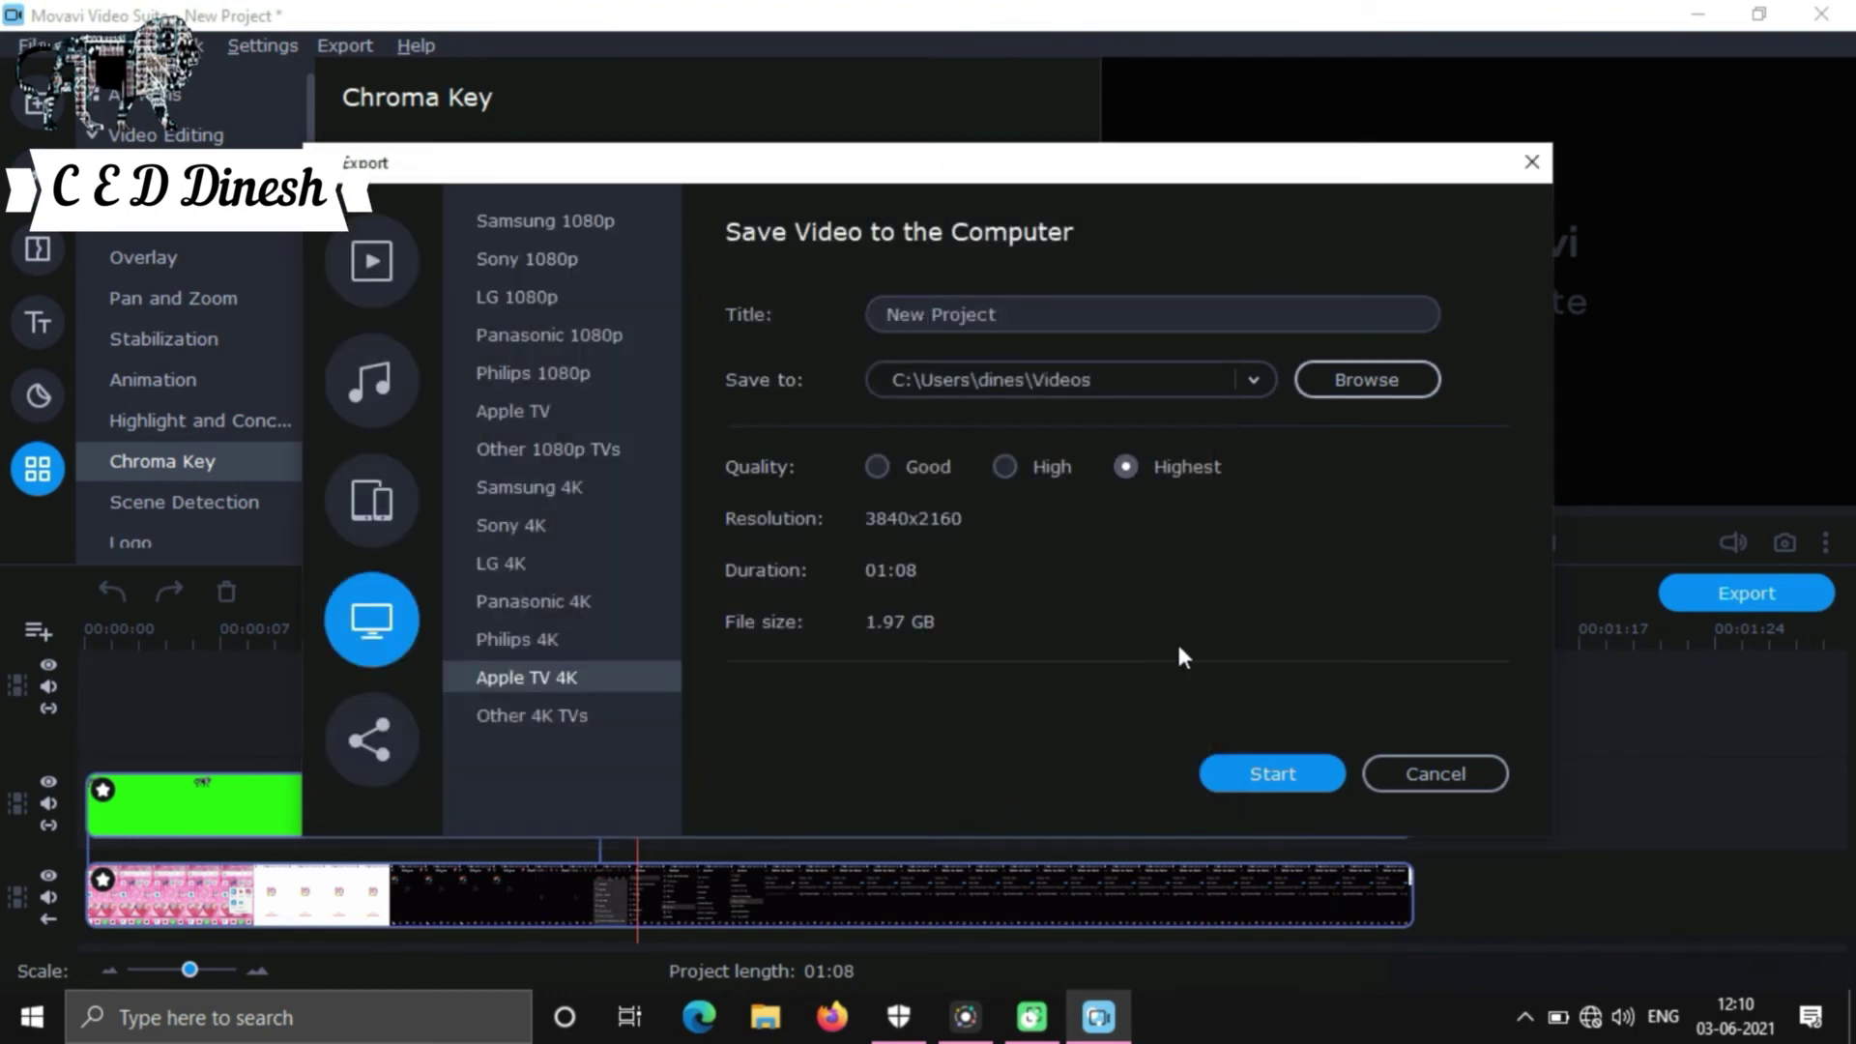
{"action": "left_click", "coordinate": [1267, 766]}
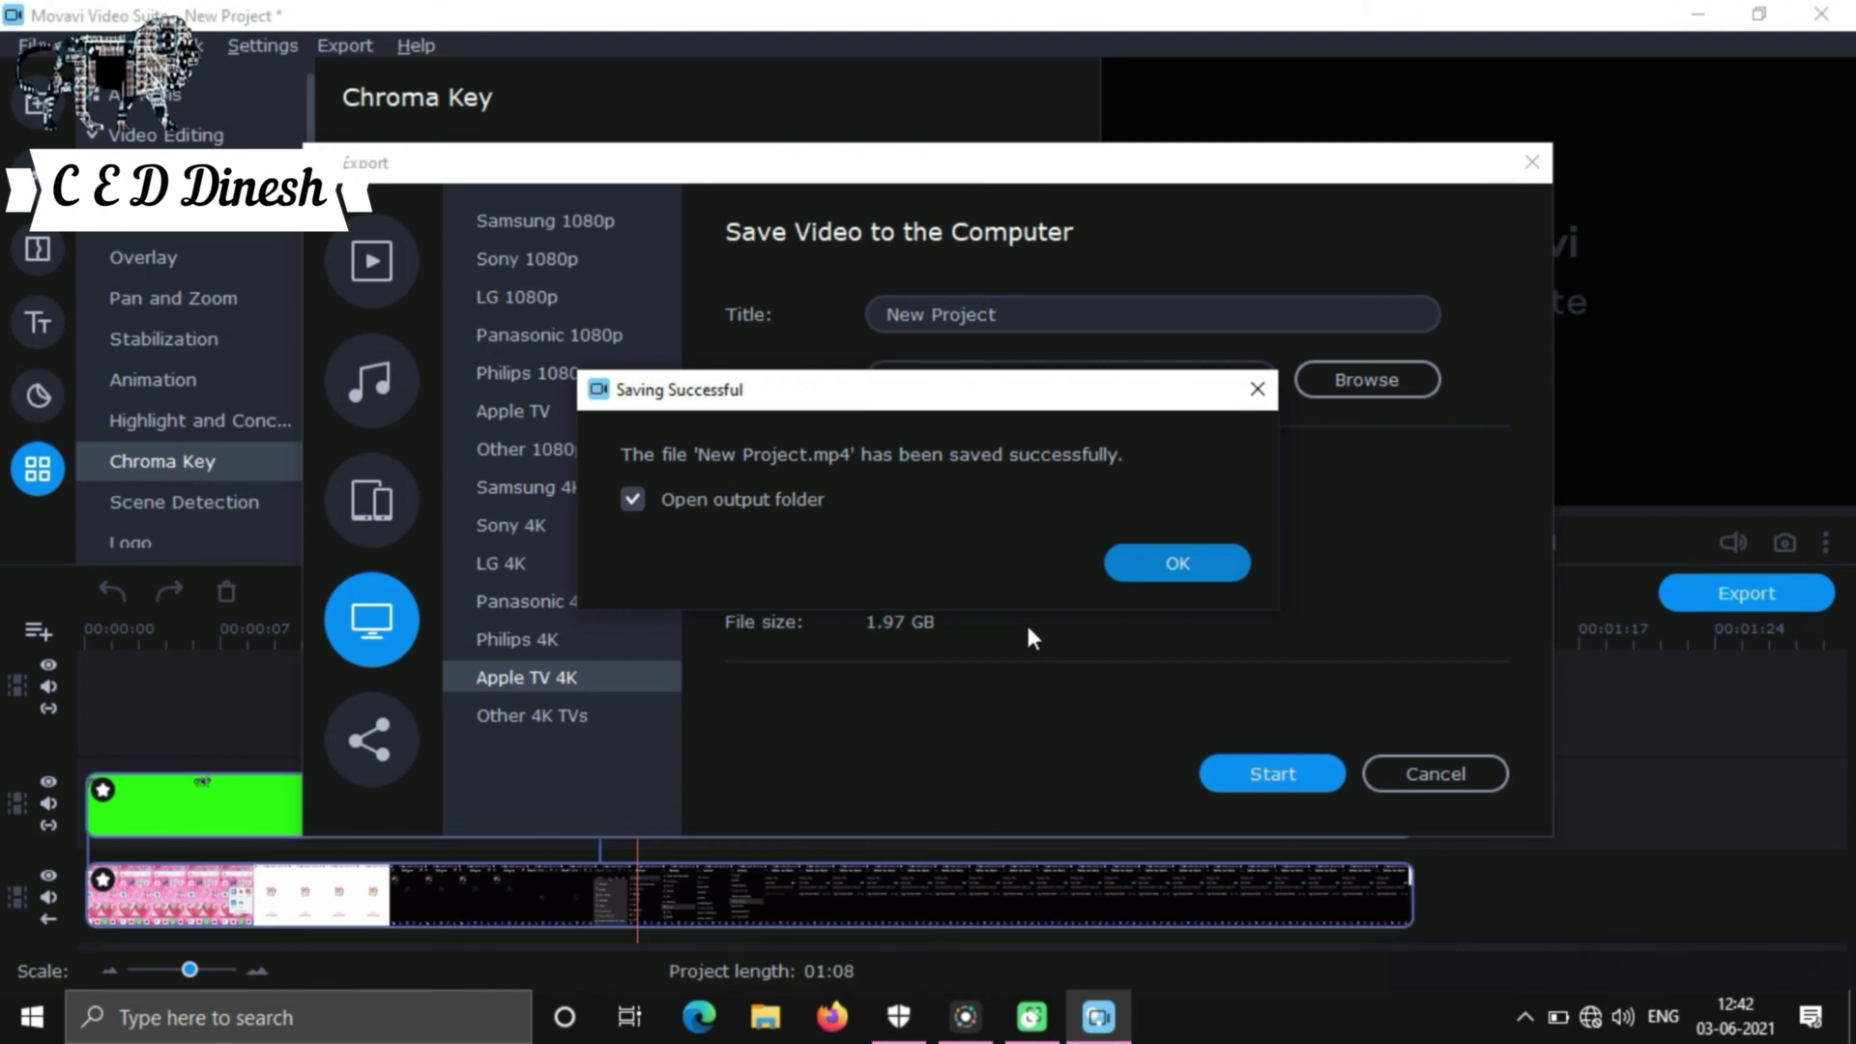
Step: Close the save notice with its output folder option kept, and open the exported New Project video from the Videos folder
{"action": "left_click", "coordinate": [1163, 570]}
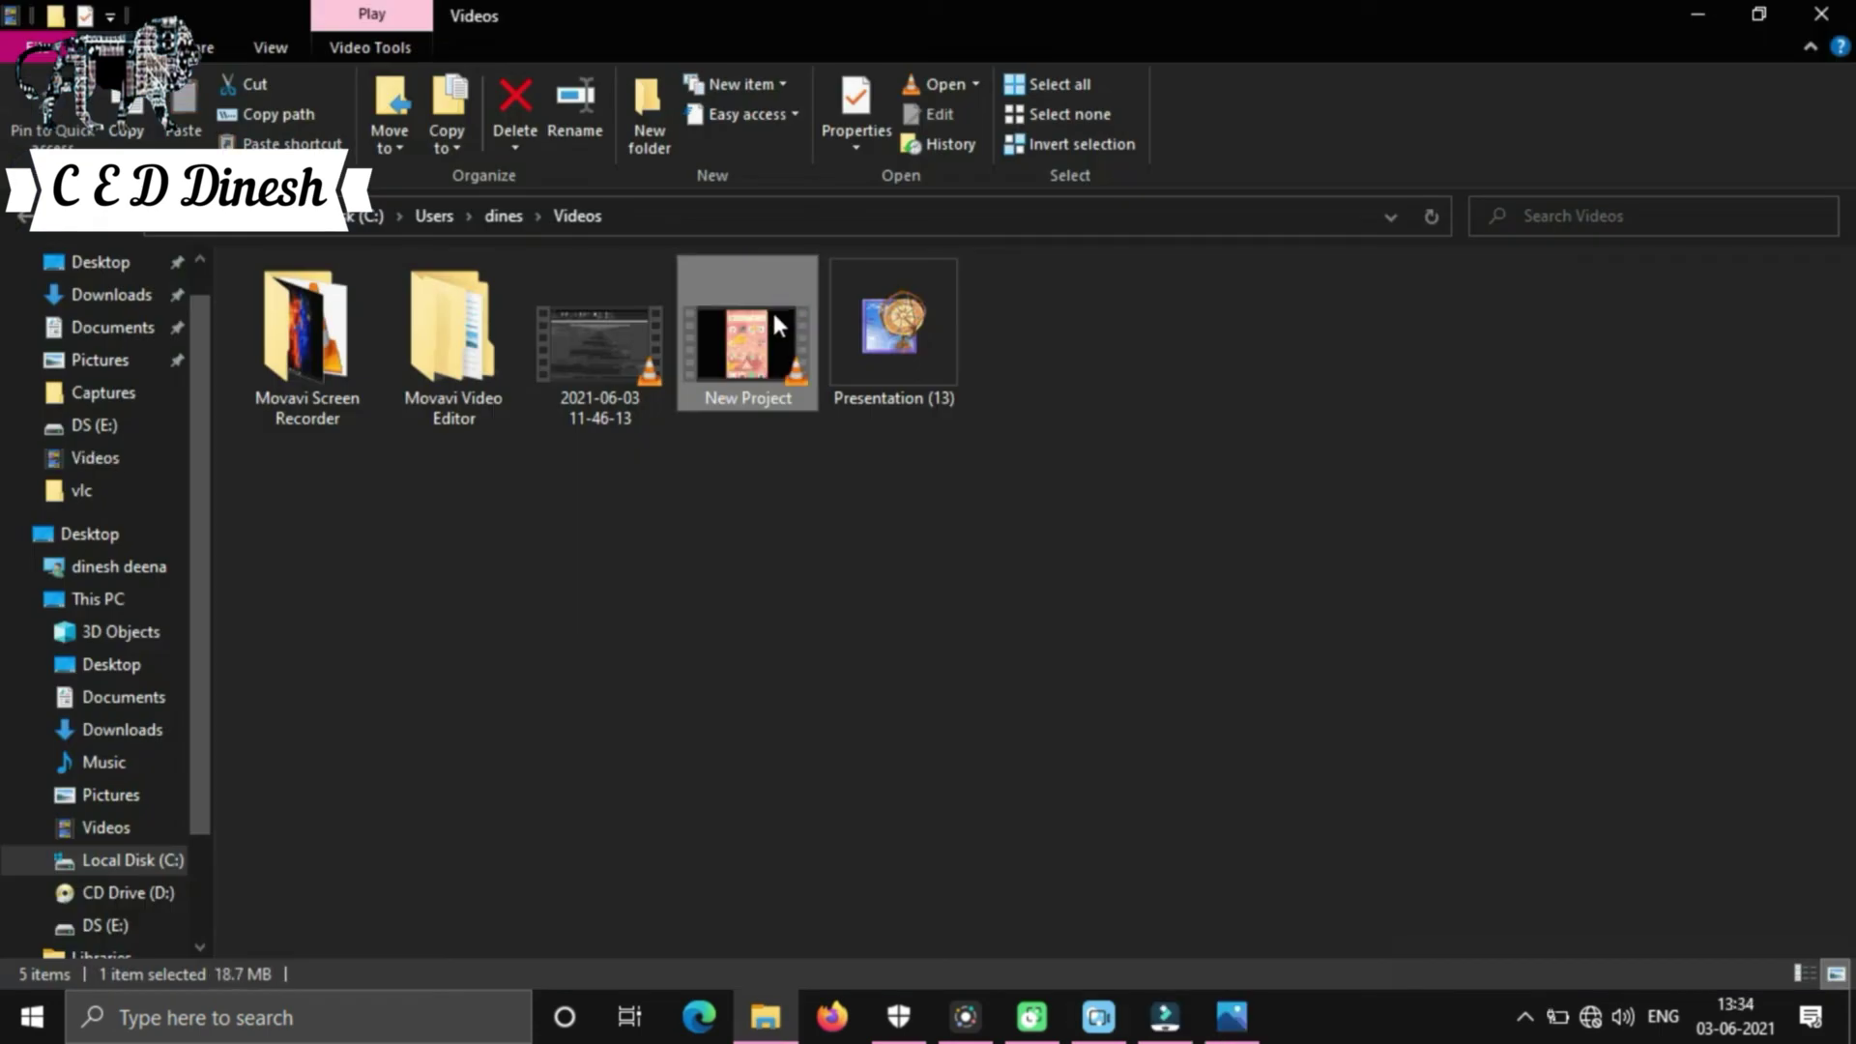
{"action": "double_click", "coordinate": [772, 309]}
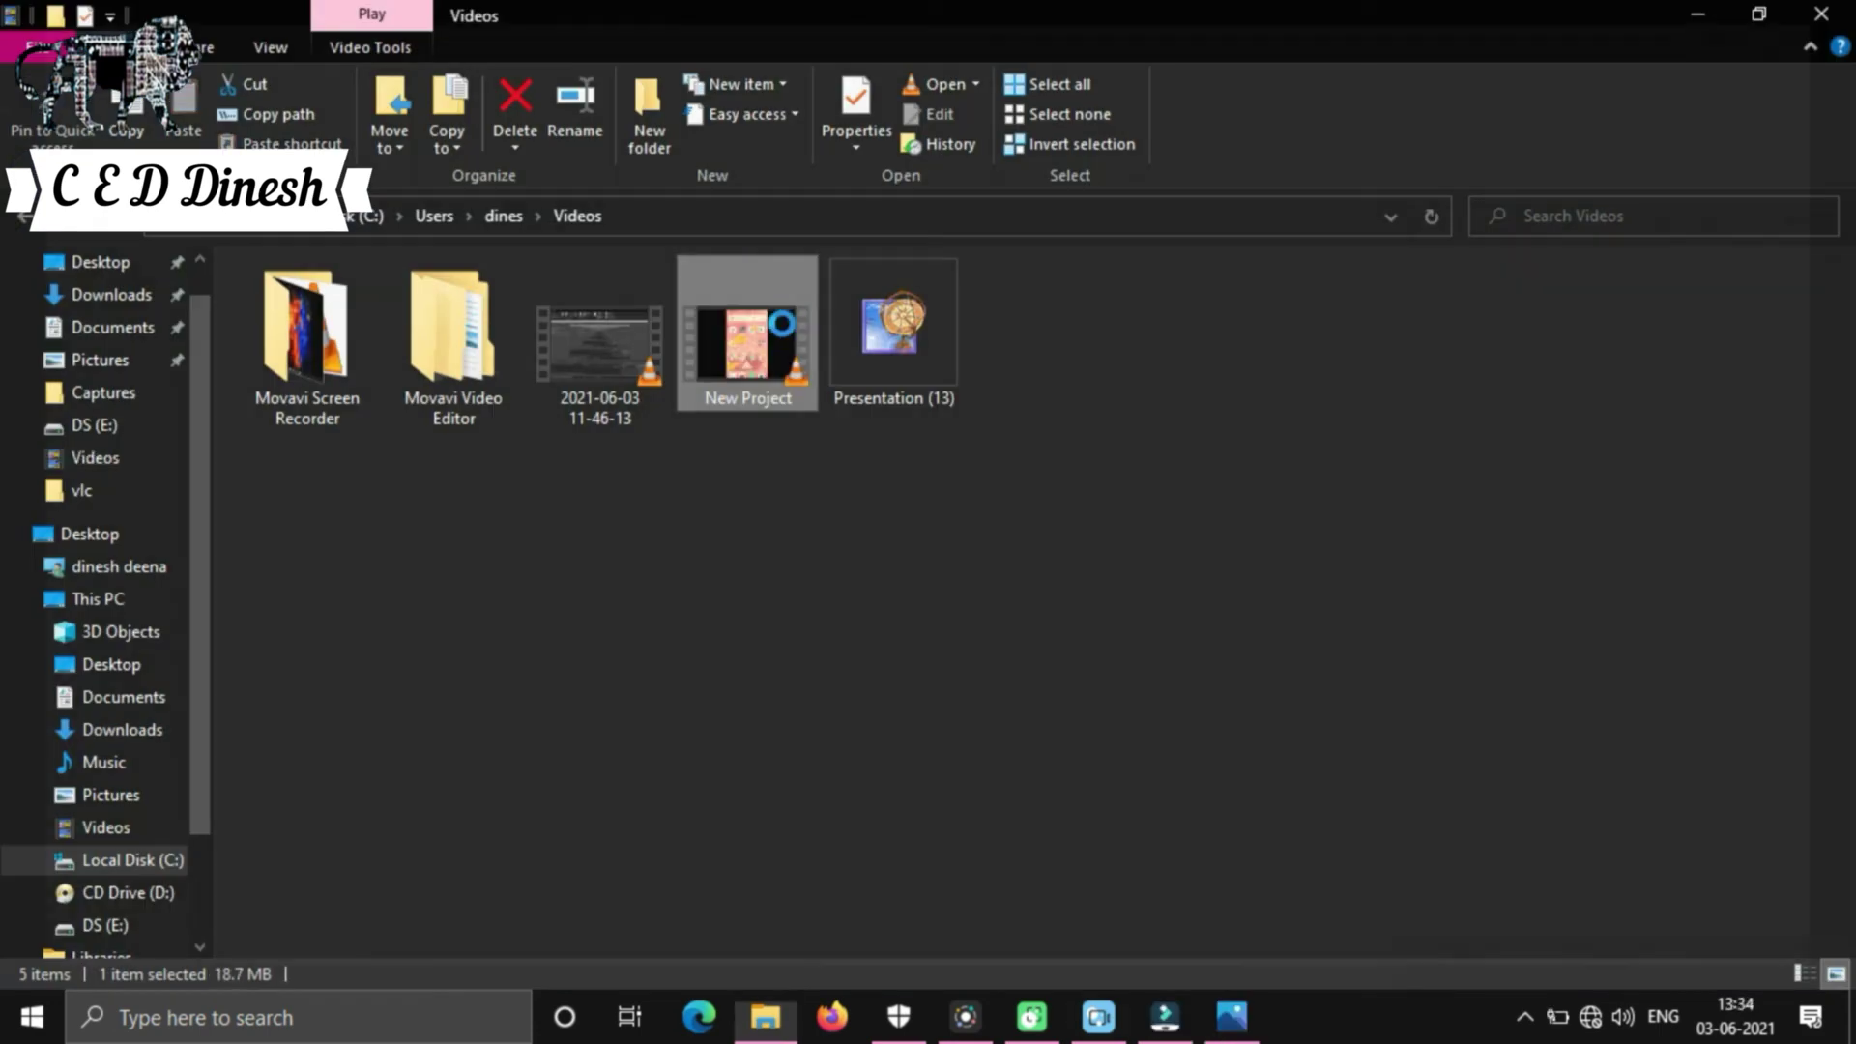